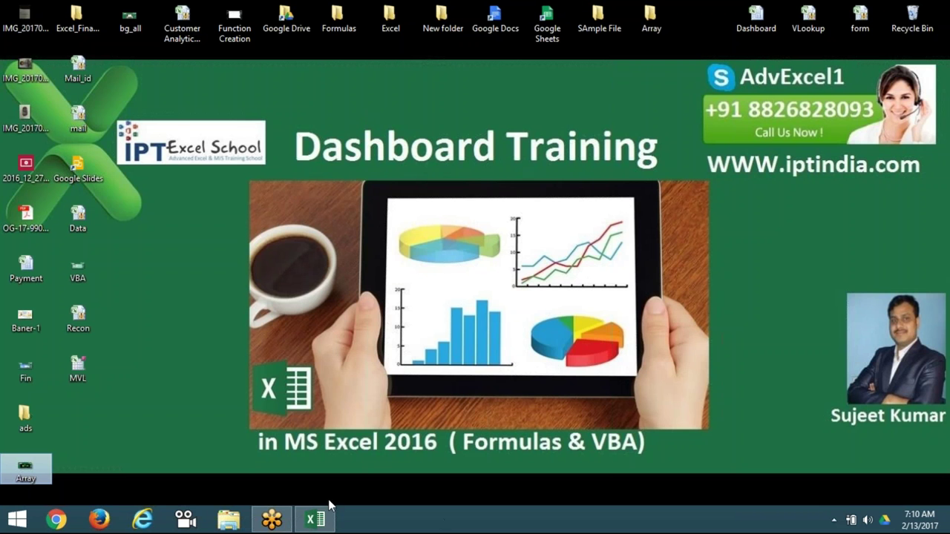
Open the Visual Basic editor from the Developer tab and insert a new module into Book1.
left_click(317, 519)
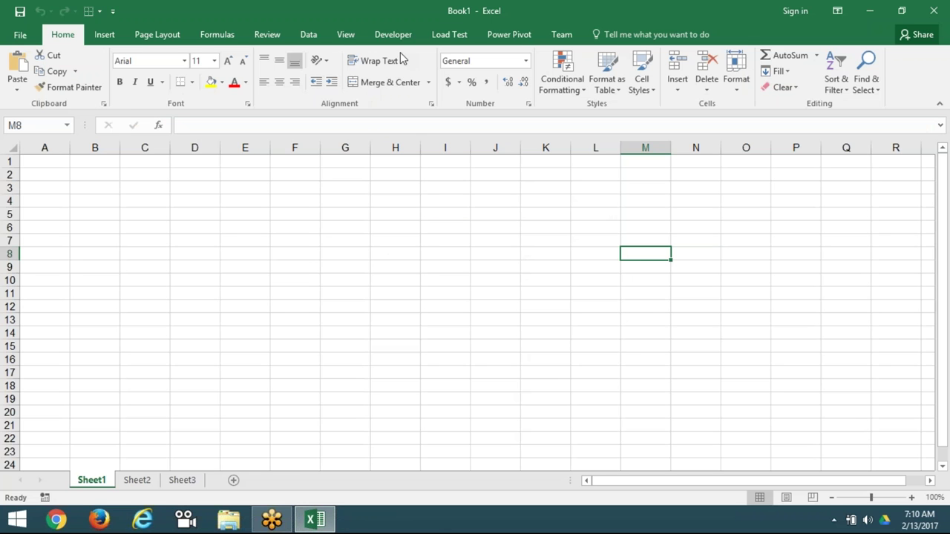
left_click(393, 35)
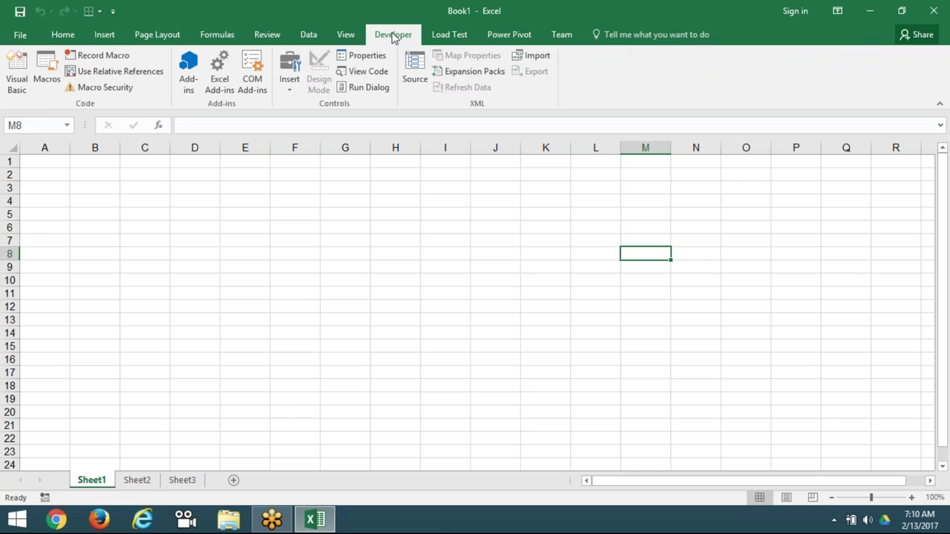
left_click(17, 74)
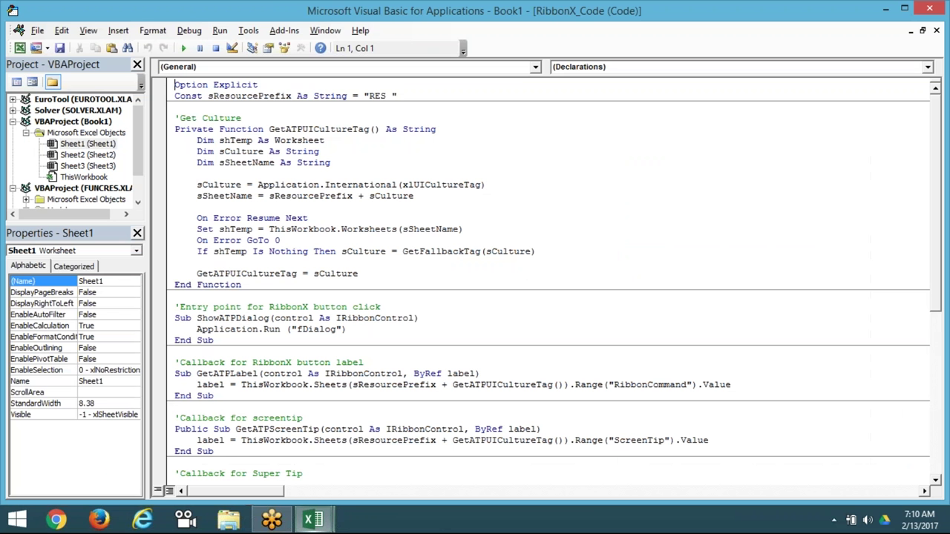
left_click(82, 156)
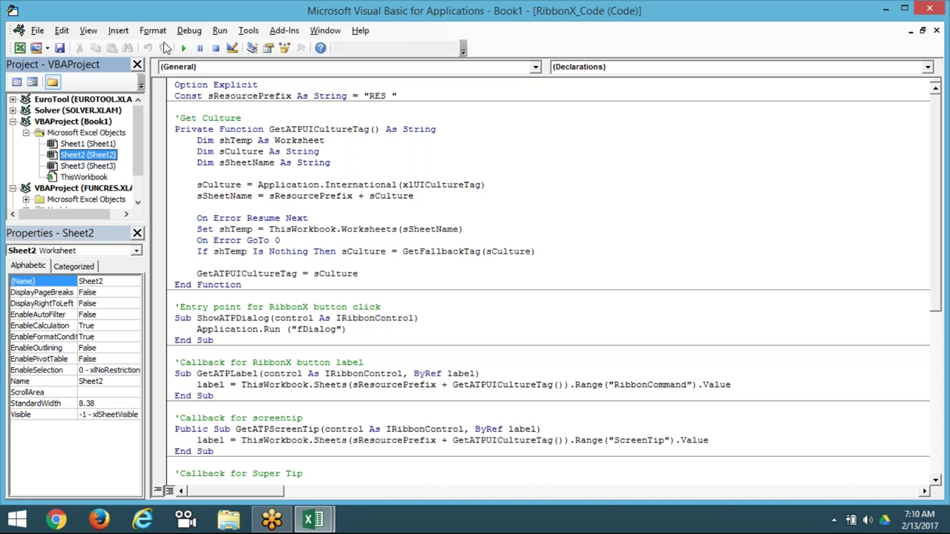
left_click(118, 31)
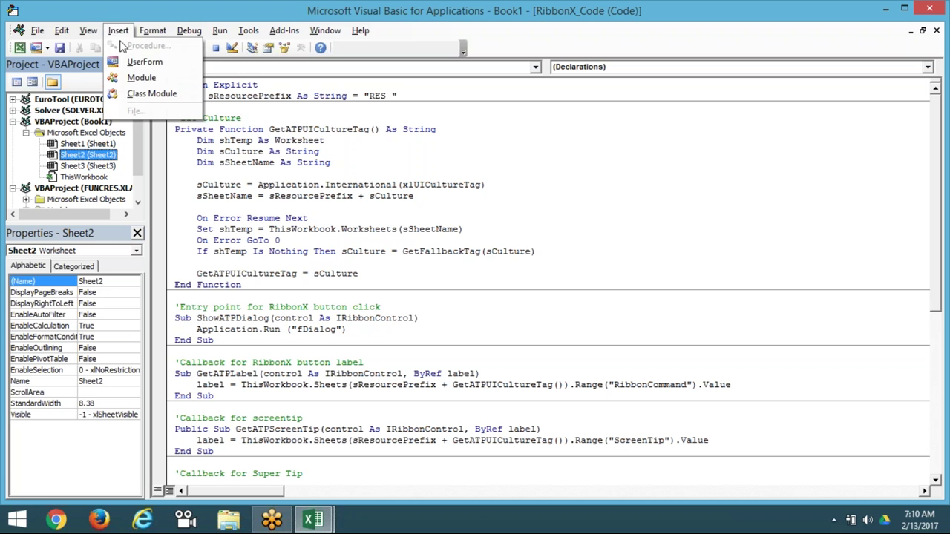
left_click(140, 78)
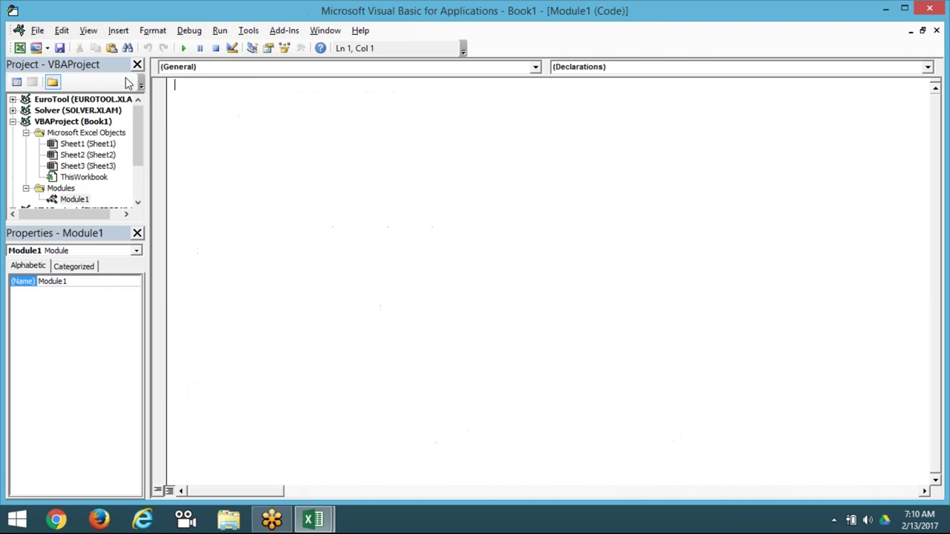
Write an empty Sub rr() procedure with End Sub, then switch back to Excel's Sheet1.
type("s")
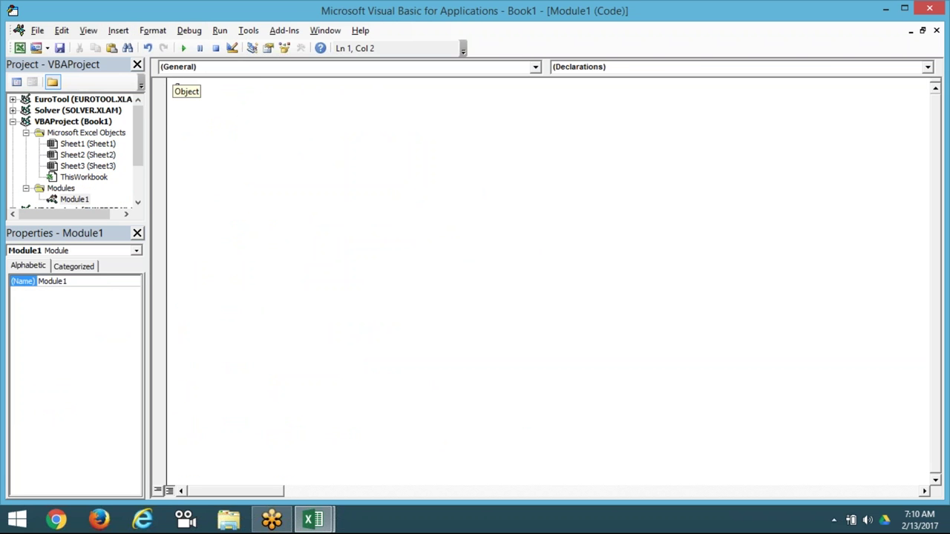
type("ib")
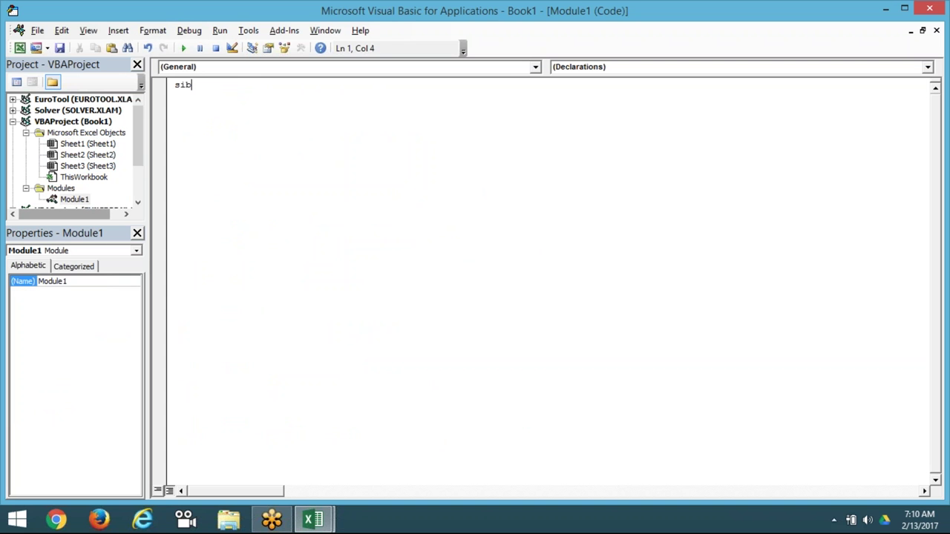
type(" rr(")
type(")")
key("Return")
key("Return")
key("Return")
key("BackSpace")
left_click(175, 95)
left_click(180, 84)
type("u")
key("Down")
key("Down")
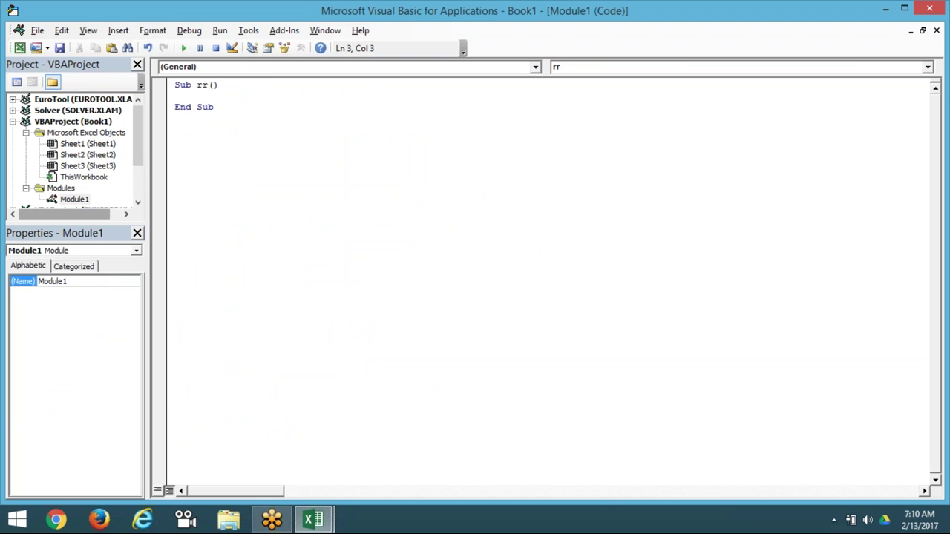
key("Up")
key("Return")
key("Return")
key("Up")
key("Up")
key("alt+F11")
key("Left")
key("Left")
key("Left")
key("Left")
key("Left")
key("Left")
key("Left")
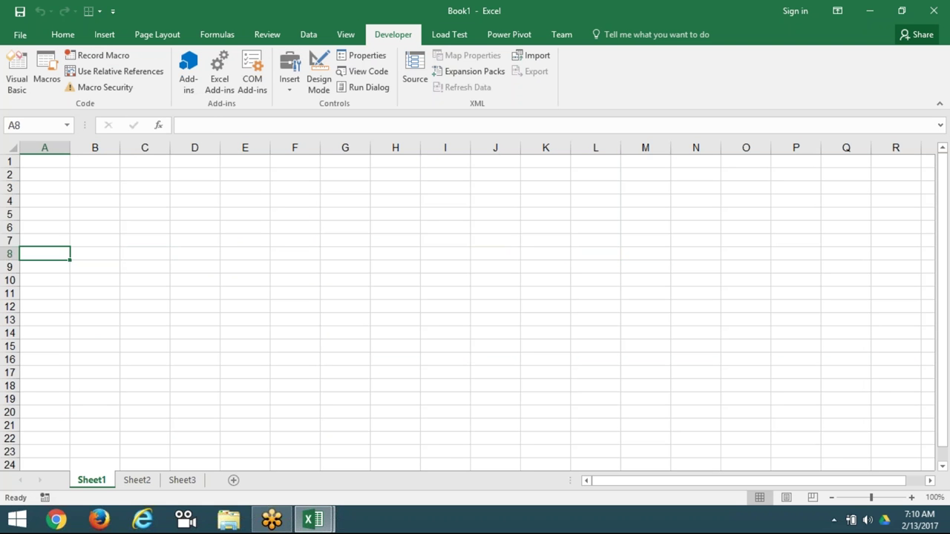
Enter 1 in cell A1 and 2 in cell A2.
key("Up")
key("Up")
key("Up")
key("Up")
key("Up")
key("Up")
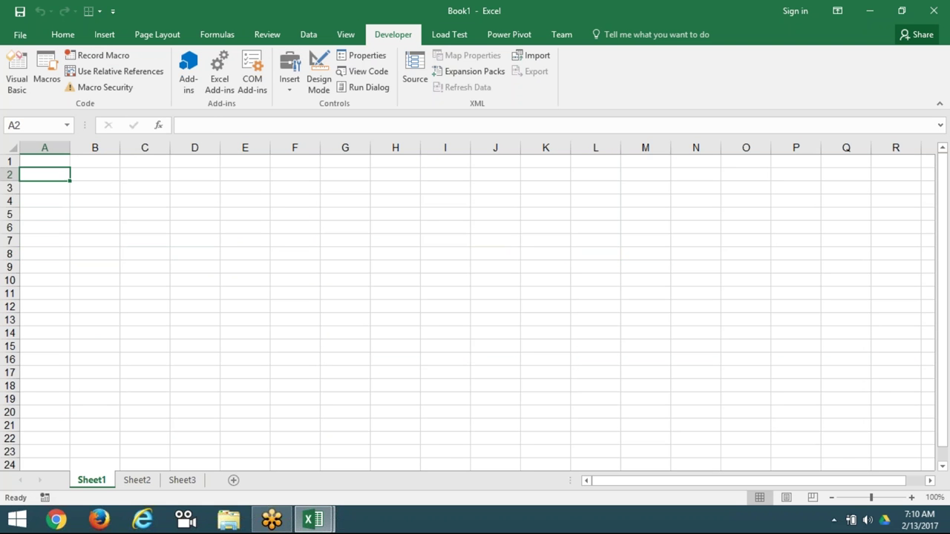
key("ctrl+shift+plus")
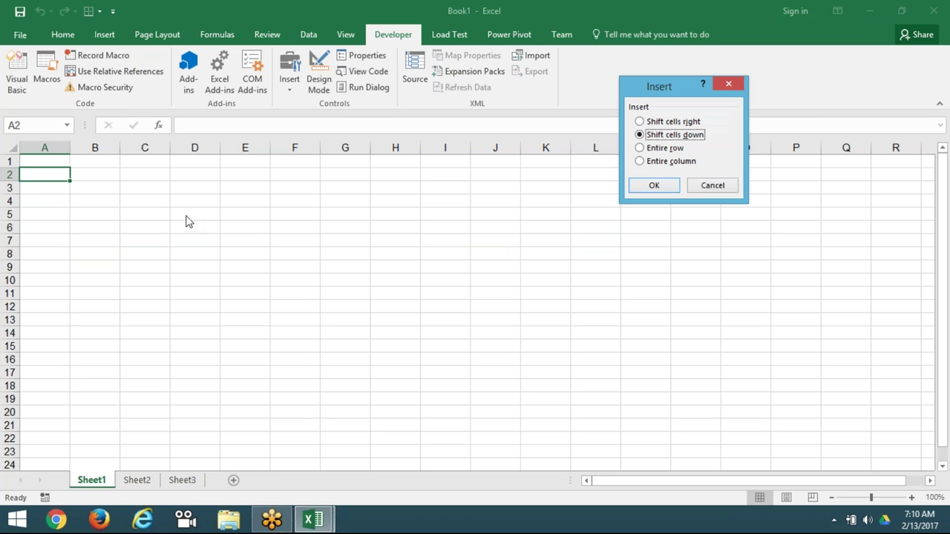
key("Return")
left_click(33, 163)
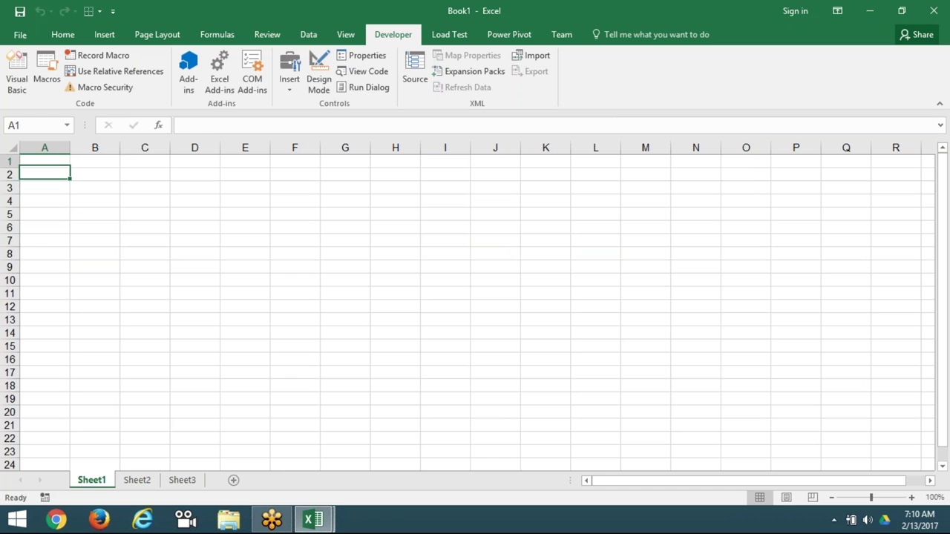
type("1")
key("Escape")
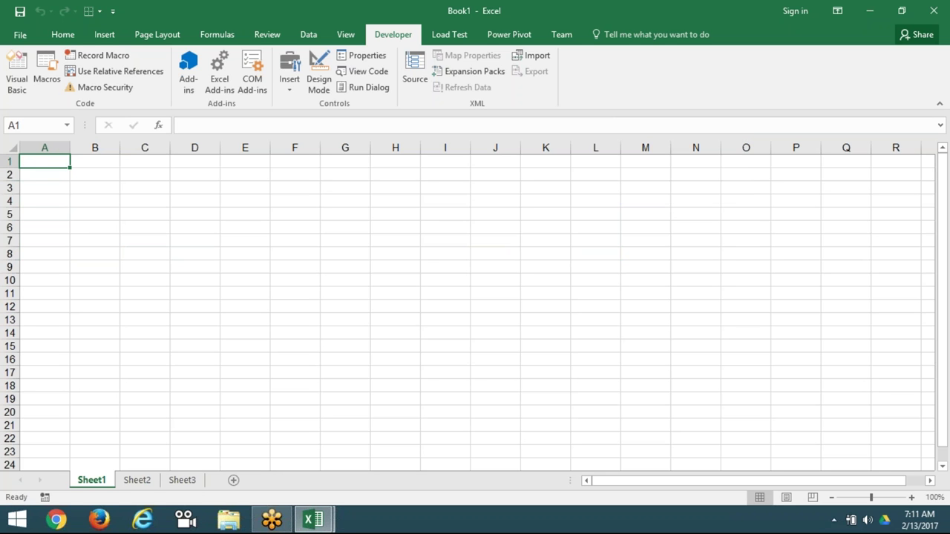
type("1")
key("Return")
type("2")
key("Return")
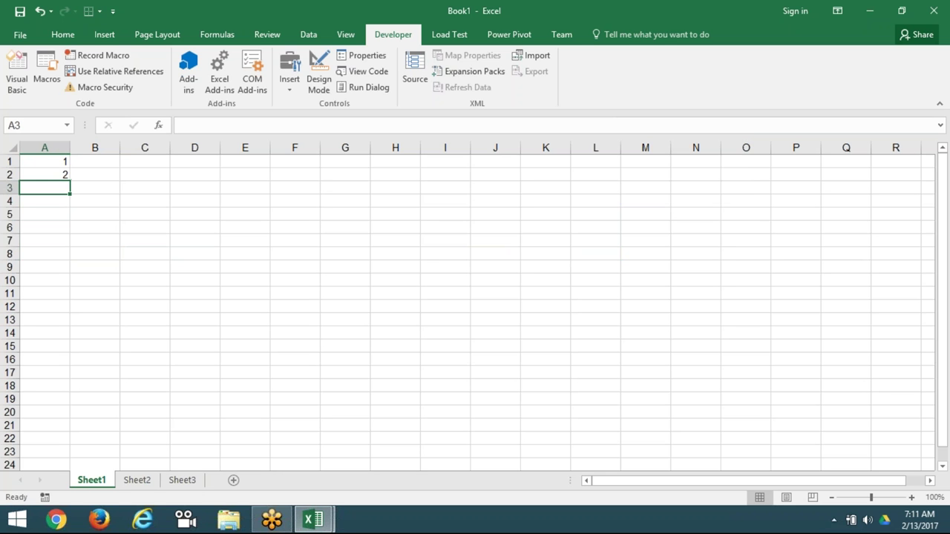
Insert a blank row at row 2, undo it, and return to the VBA editor.
key("Up")
key("shift+space")
key("ctrl+shift+plus")
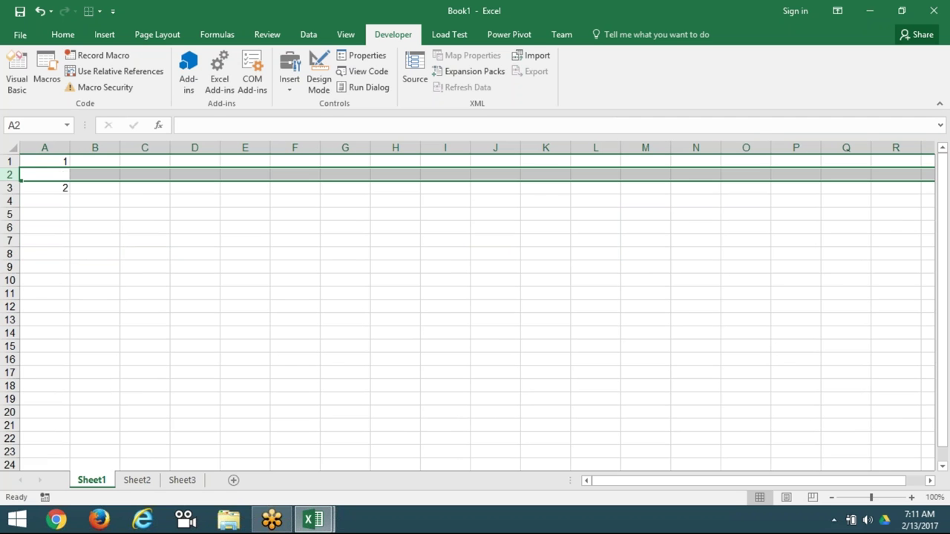
key("ctrl+z")
type("1")
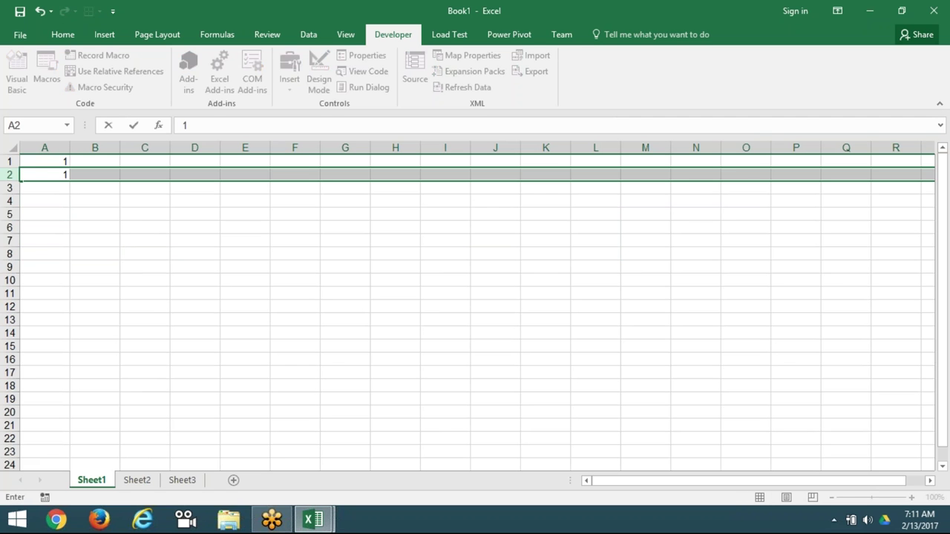
key("Escape")
key("alt+F11")
Add Range("A1").EntireRow.Insert to rr and run it, pushing 1 and 2 down to rows 2–3.
key("Return")
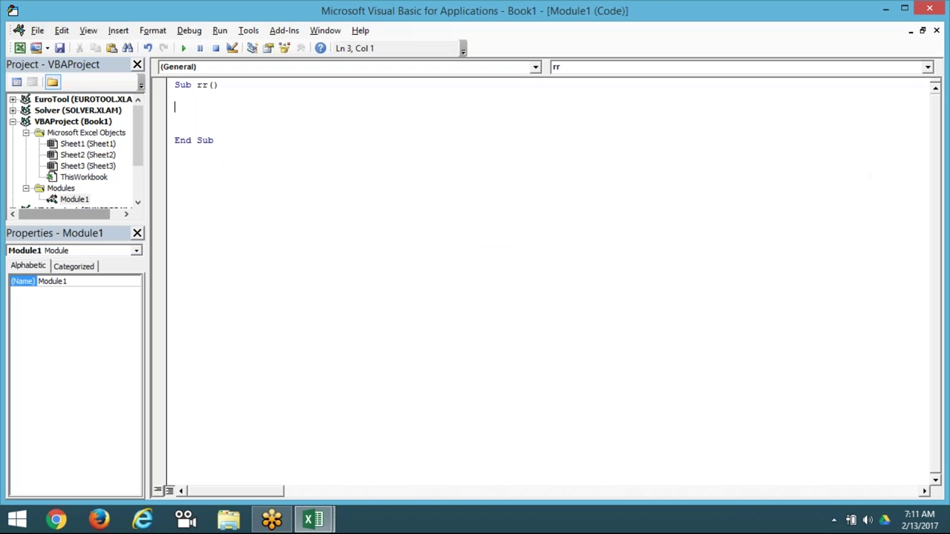
type("range")
type("(\"")
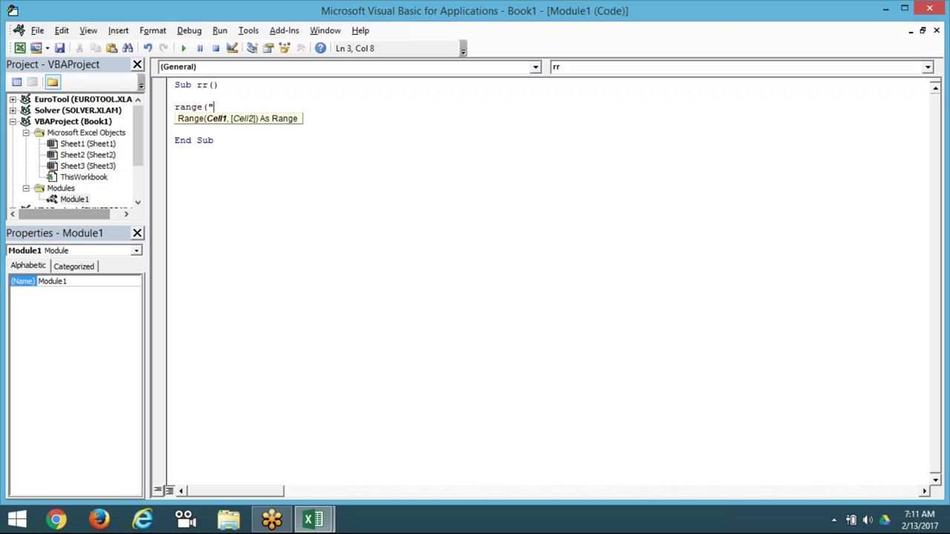
type("A1")
type("\")")
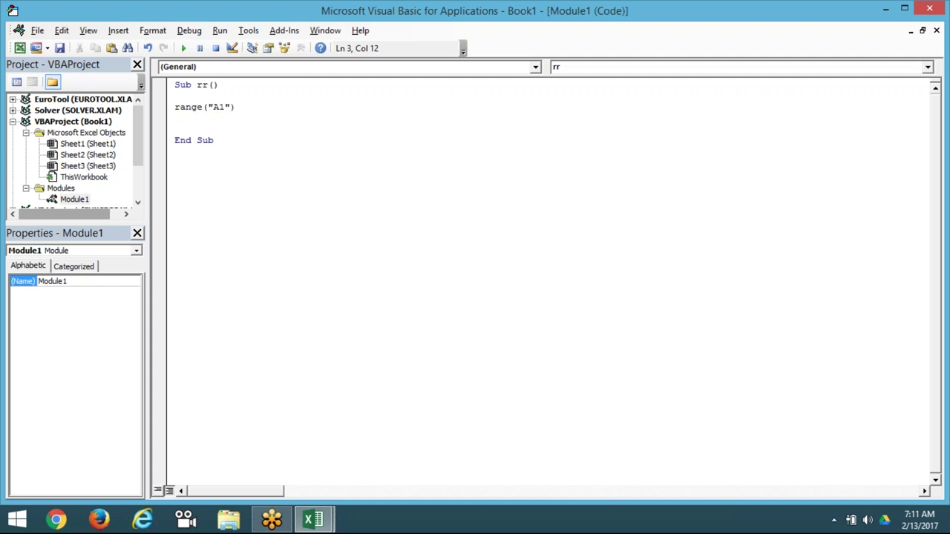
type(".en")
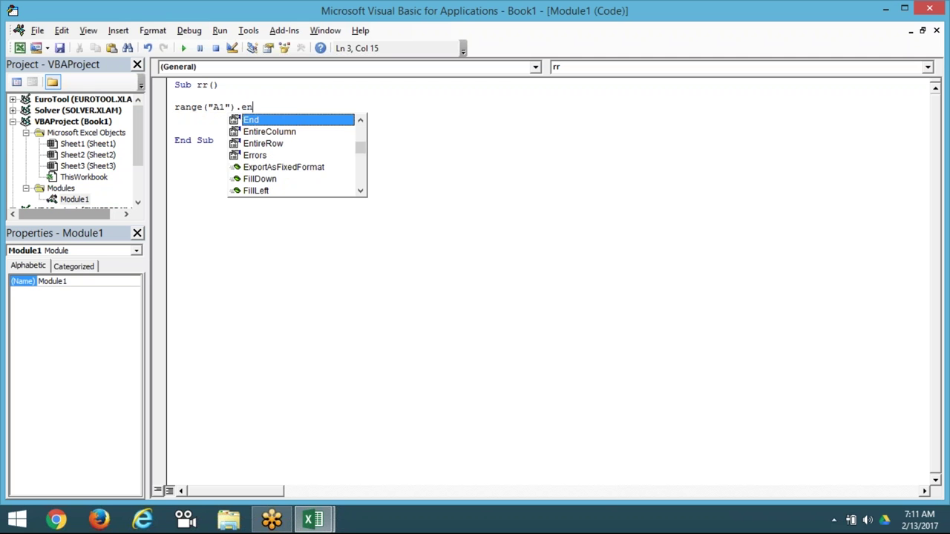
key("Down")
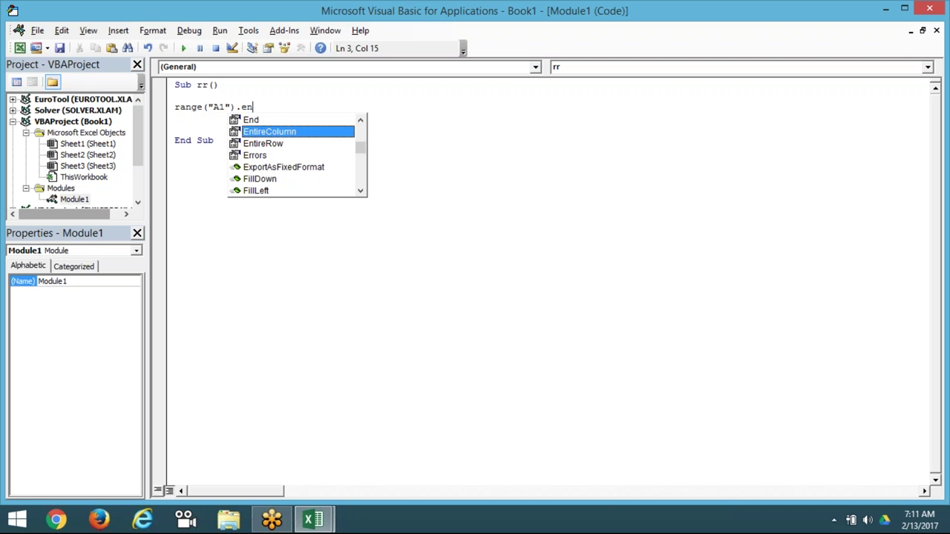
key("Down")
key("Tab")
type(".i")
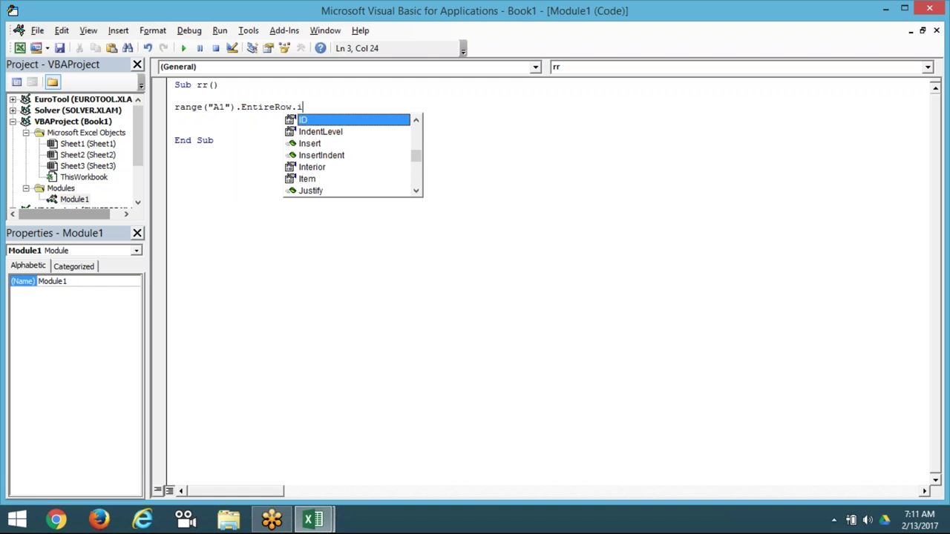
key("Down")
key("Down")
key("Tab")
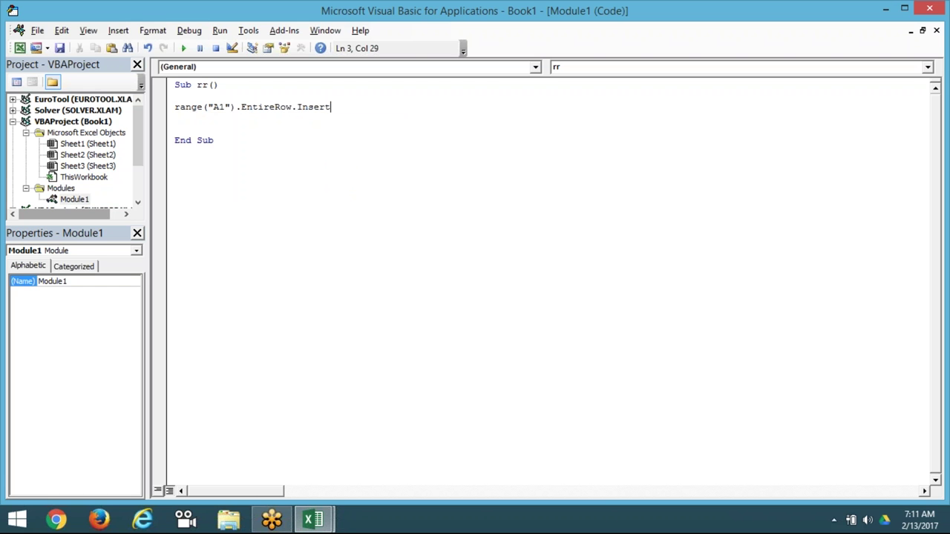
key("BackSpace")
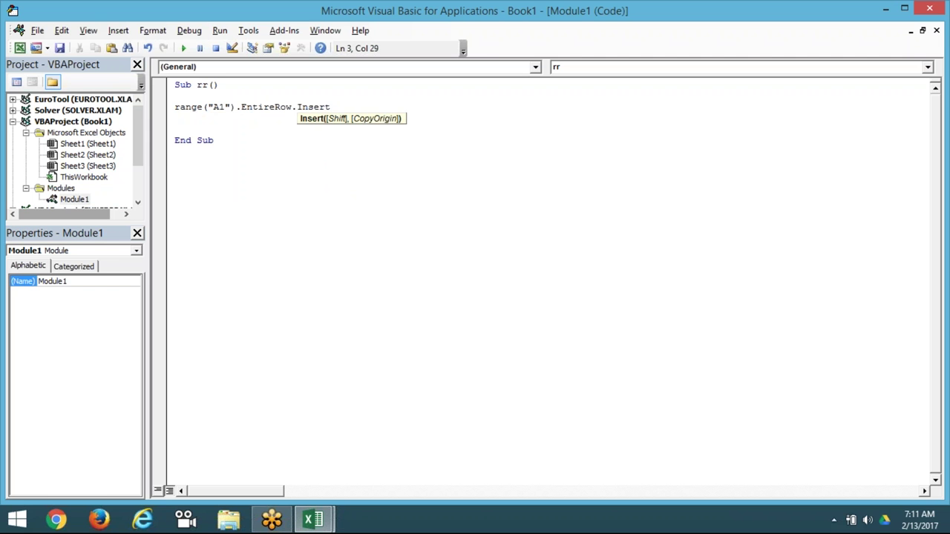
key("Return")
key("Return")
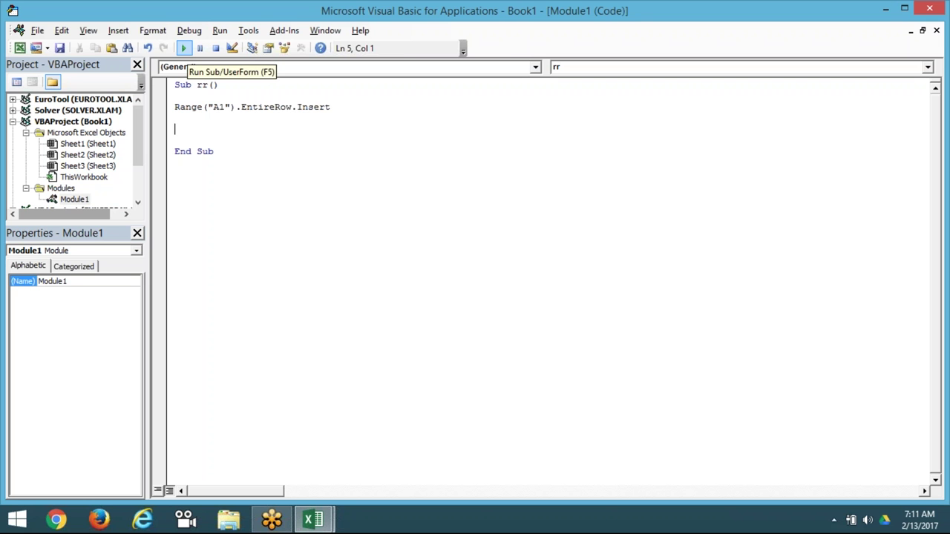
left_click(183, 47)
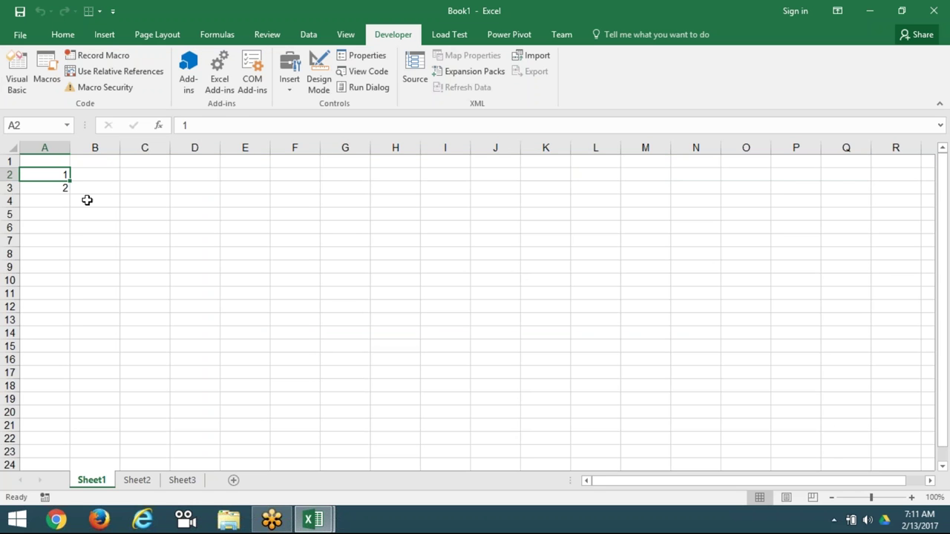
key("alt+Tab")
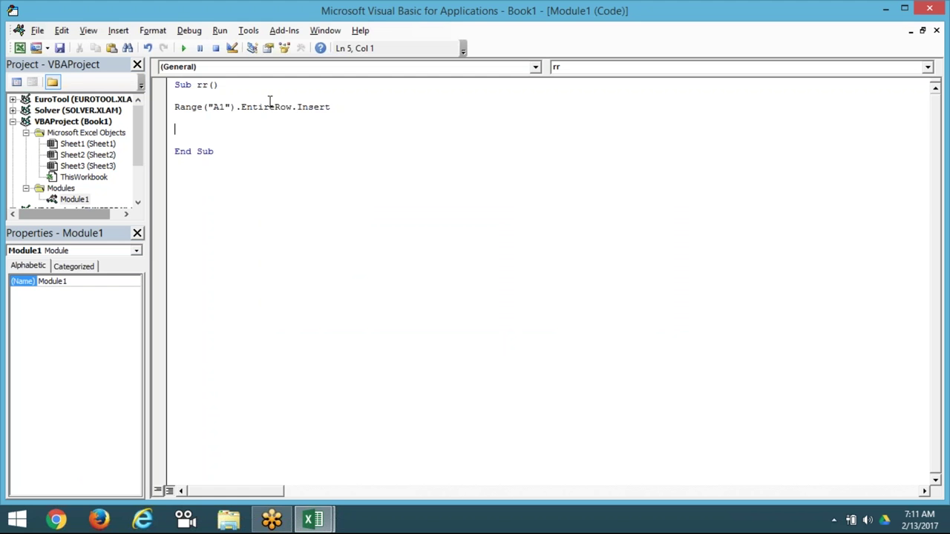
Replace EntireRow.Insert with Insert on Range("A1"), then cut it back to Range("A1").
left_click(269, 98)
left_click_drag(337, 107, 243, 107)
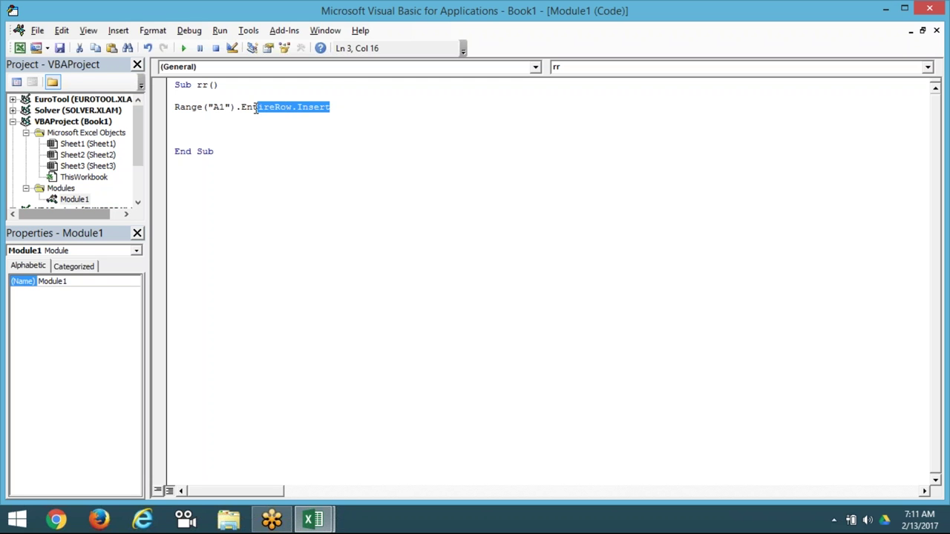
key("BackSpace")
key("BackSpace")
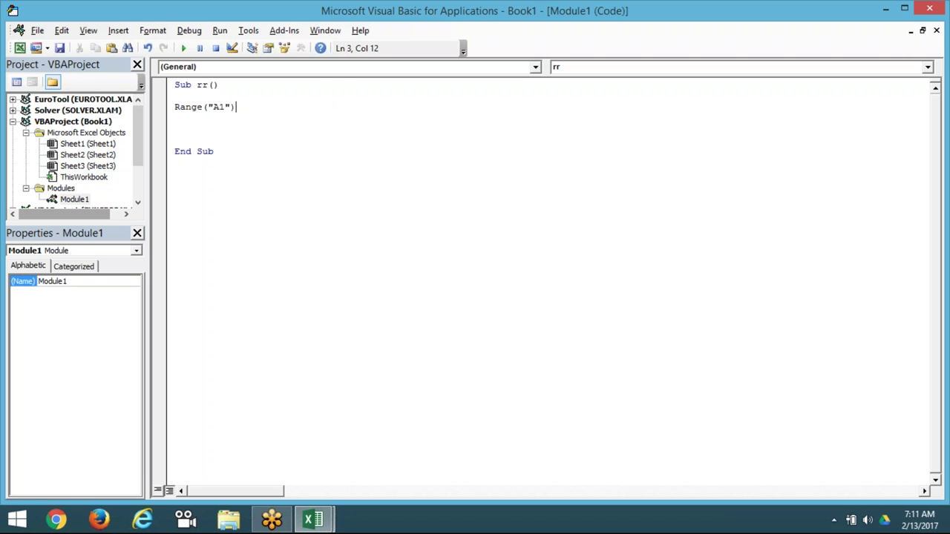
type(".i")
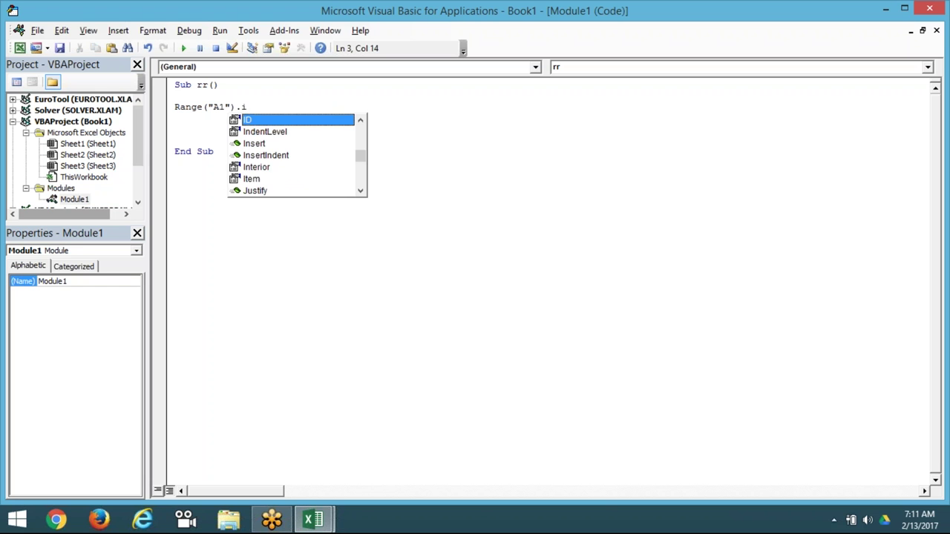
key("Down")
key("Down")
key("Tab")
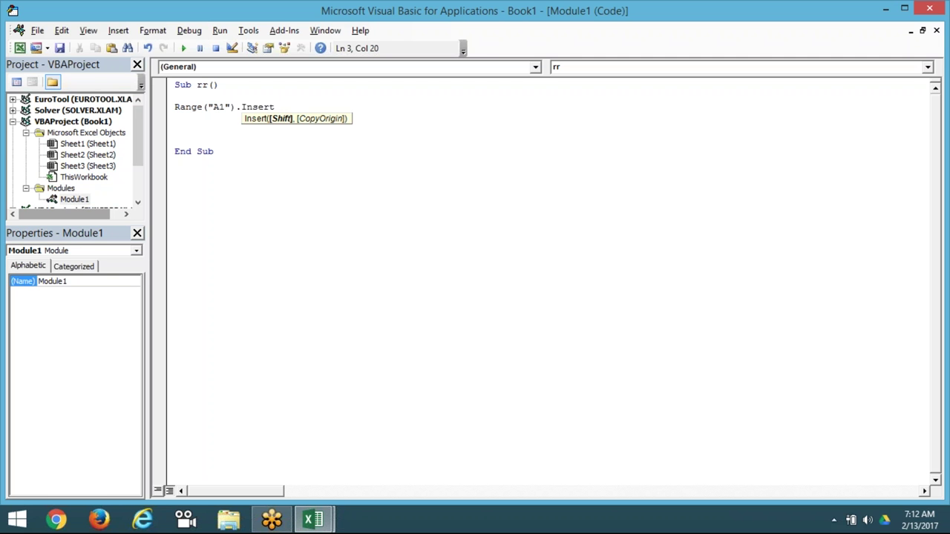
key("BackSpace")
key("BackSpace")
key("BackSpace")
key("BackSpace")
key("BackSpace")
key("BackSpace")
key("BackSpace")
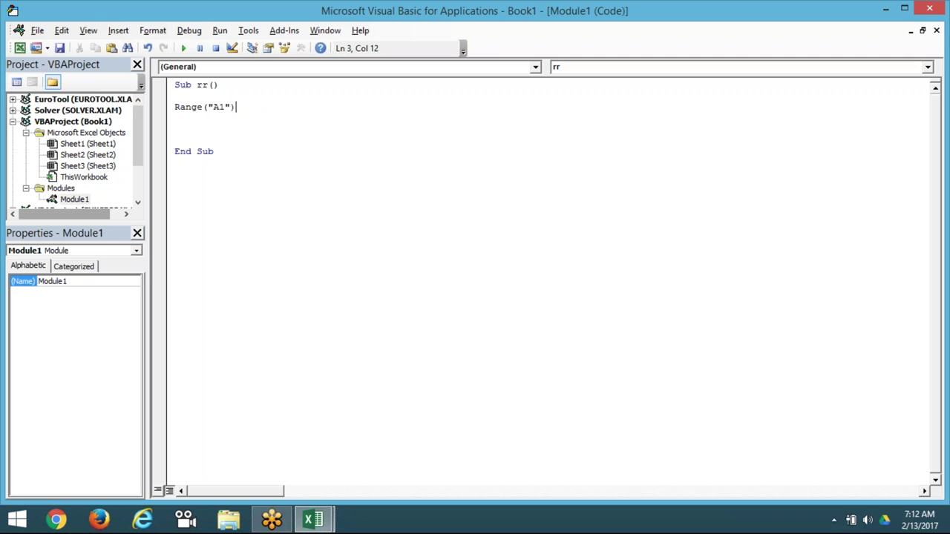
type(".")
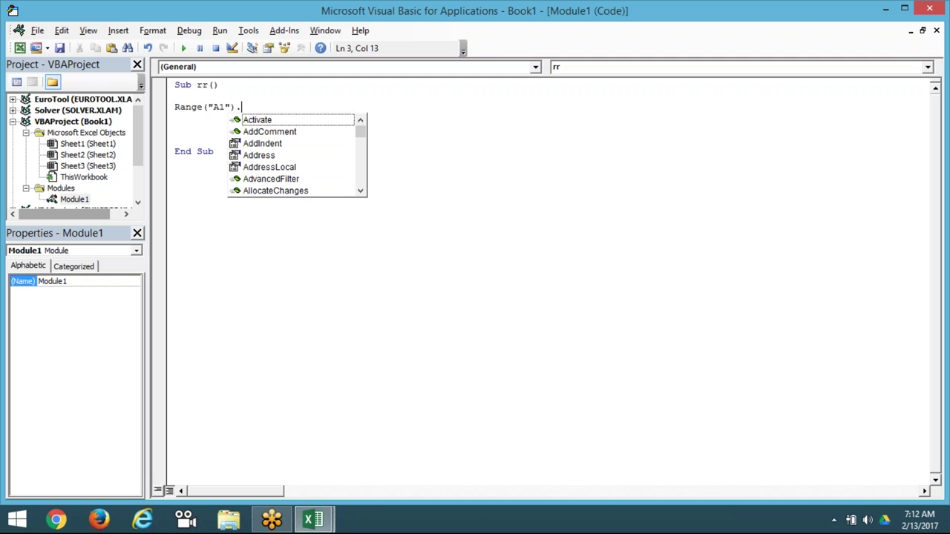
Extend Range("A1") with EntireRow and browse its members, erasing each trial entry.
key("BackSpace")
key("BackSpace")
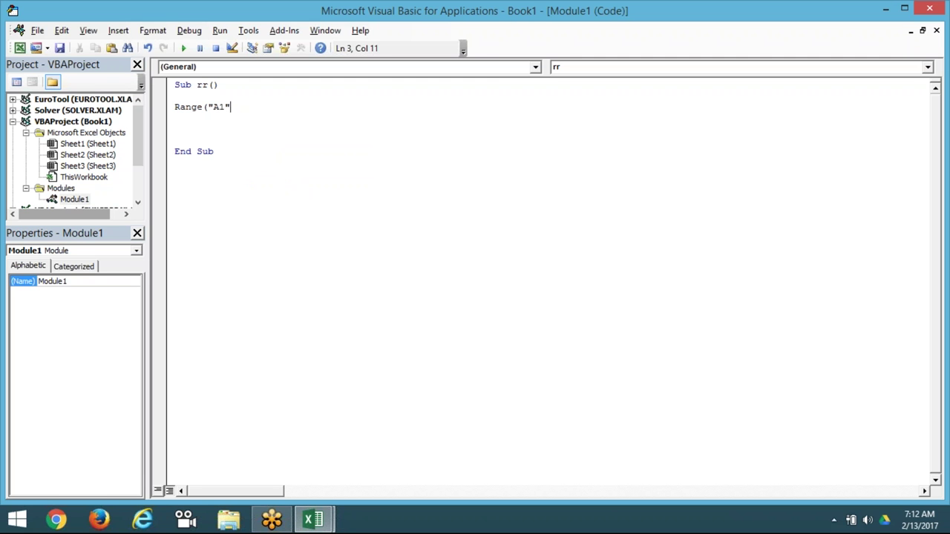
type(").en")
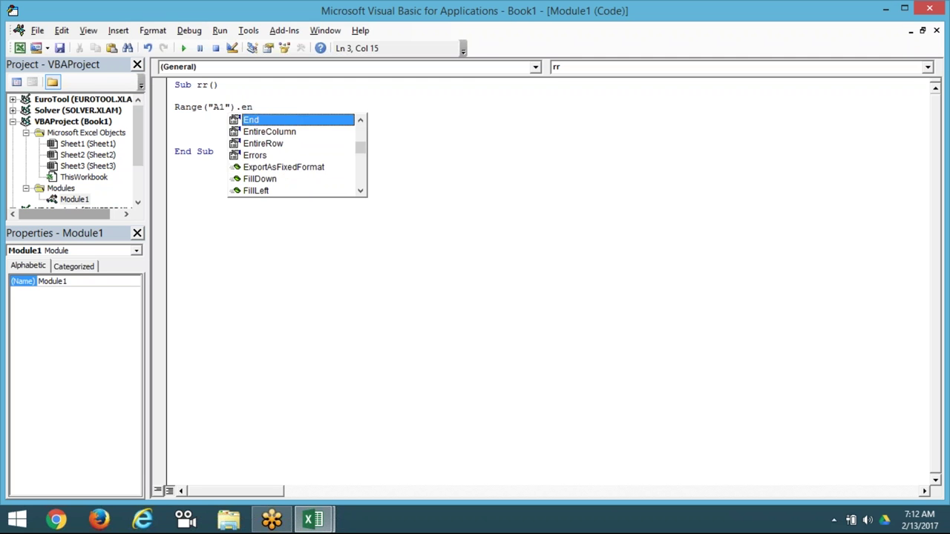
key("Down")
key("Down")
key("Tab")
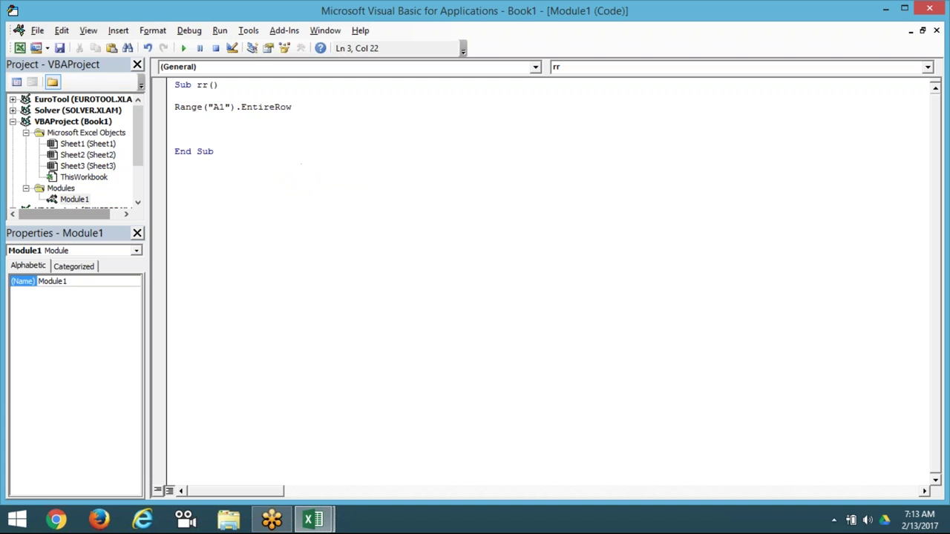
type(".d")
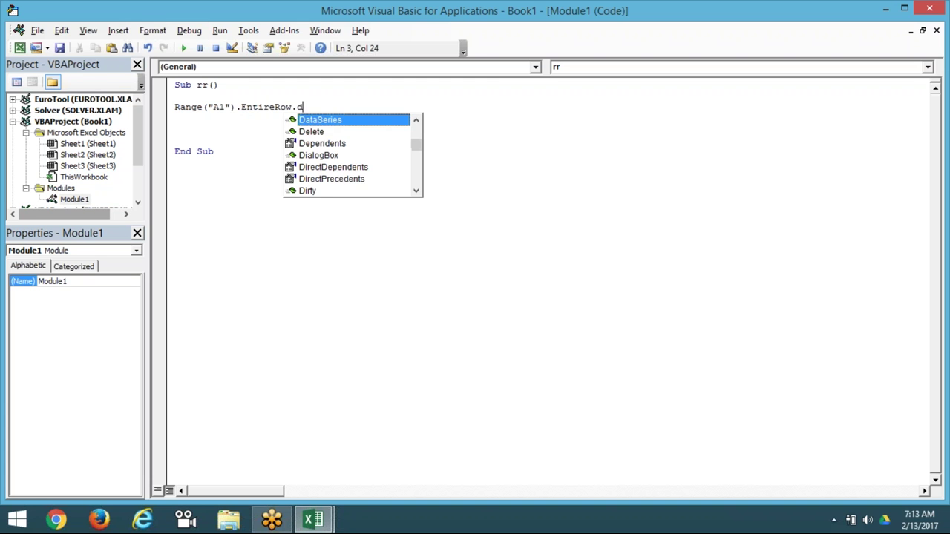
type("e")
key("BackSpace")
key("BackSpace")
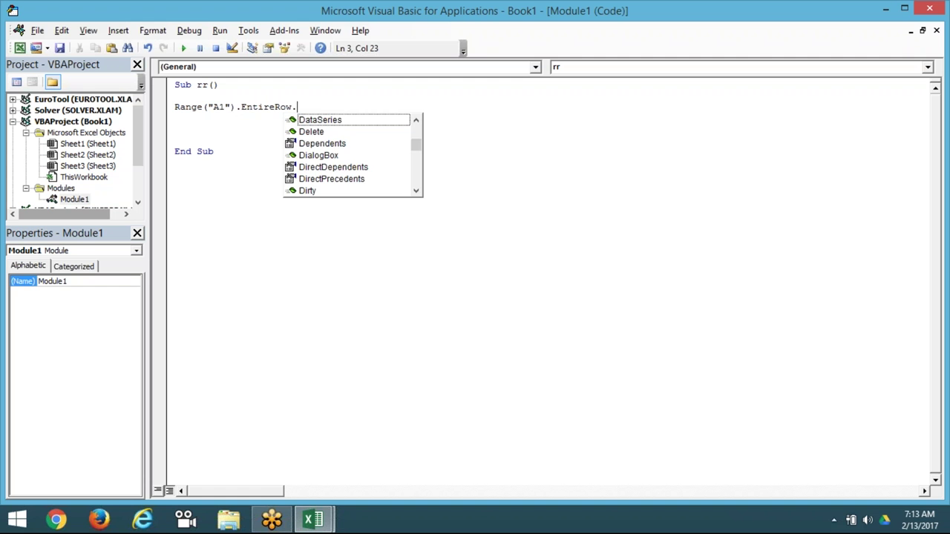
type(".d")
key("BackSpace")
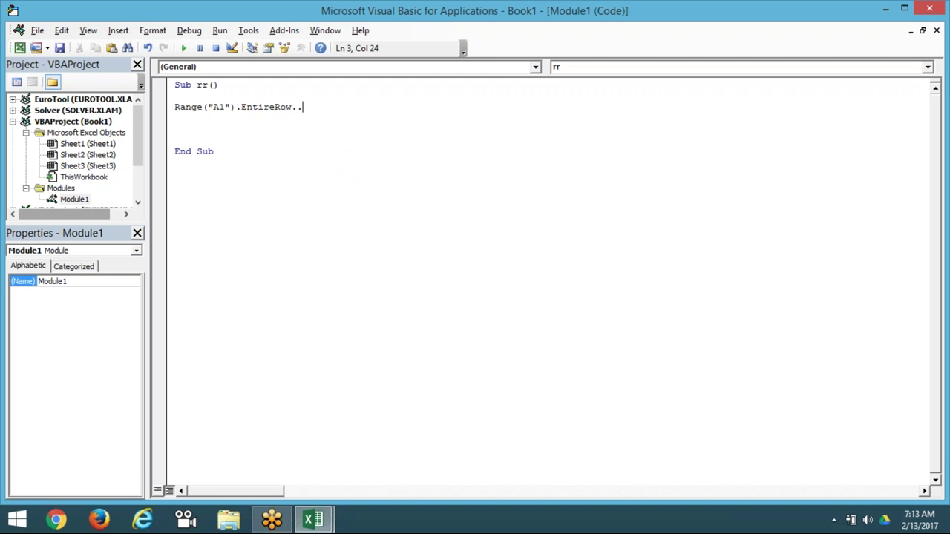
key("BackSpace")
key("BackSpace")
type(".")
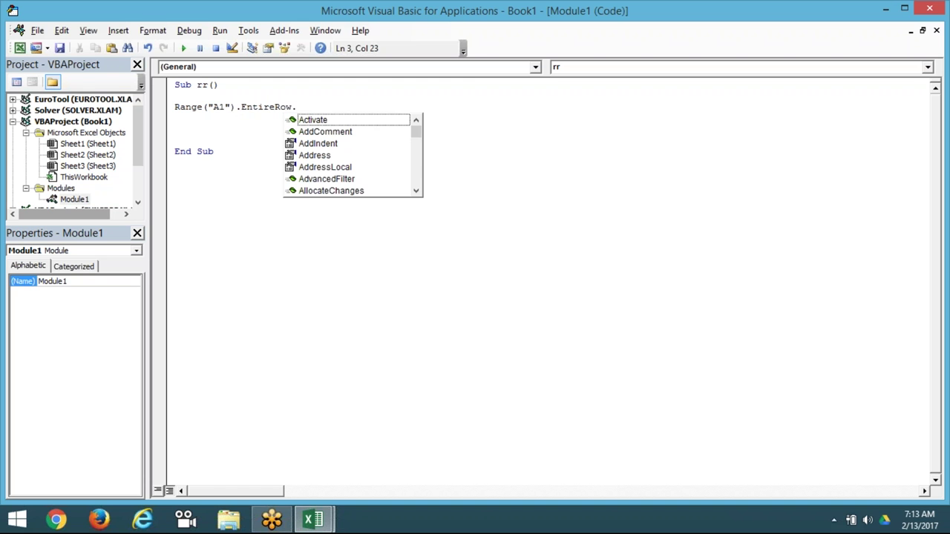
type("h")
key("BackSpace")
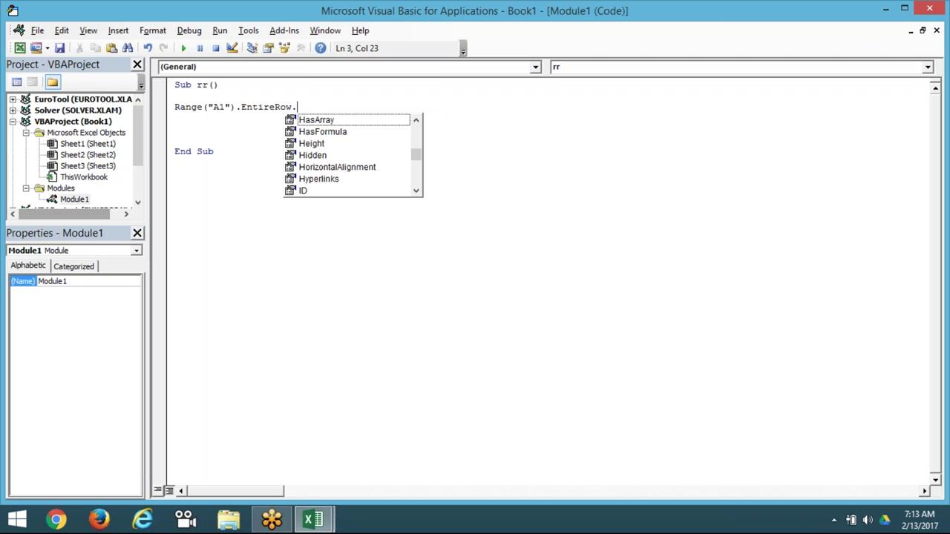
Change rr's line to Range("A1").Insert xlDown and go back to the Excel workbook.
key("BackSpace")
key("BackSpace")
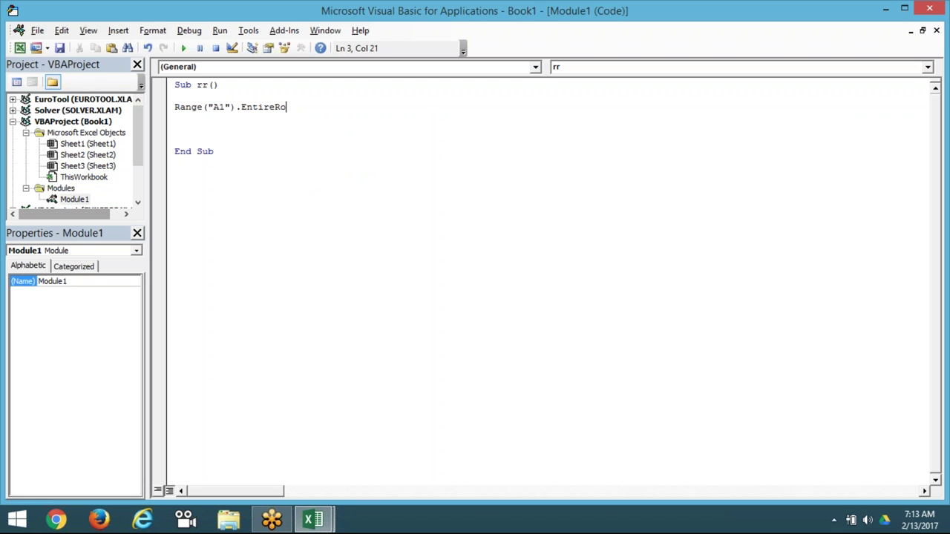
key("BackSpace")
key("BackSpace")
key("BackSpace")
key("BackSpace")
key("BackSpace")
key("BackSpace")
key("BackSpace")
key("BackSpace")
key("ctrl+j")
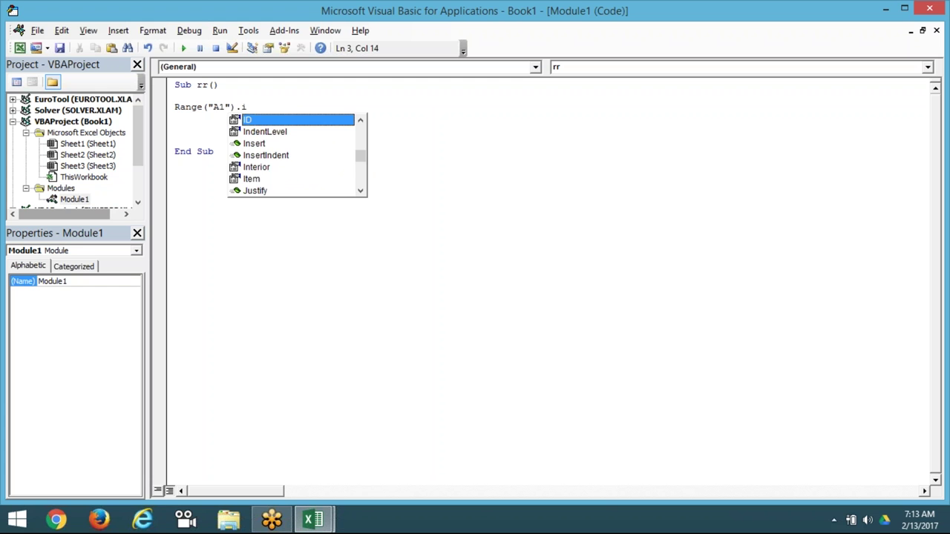
type("n")
key("Down")
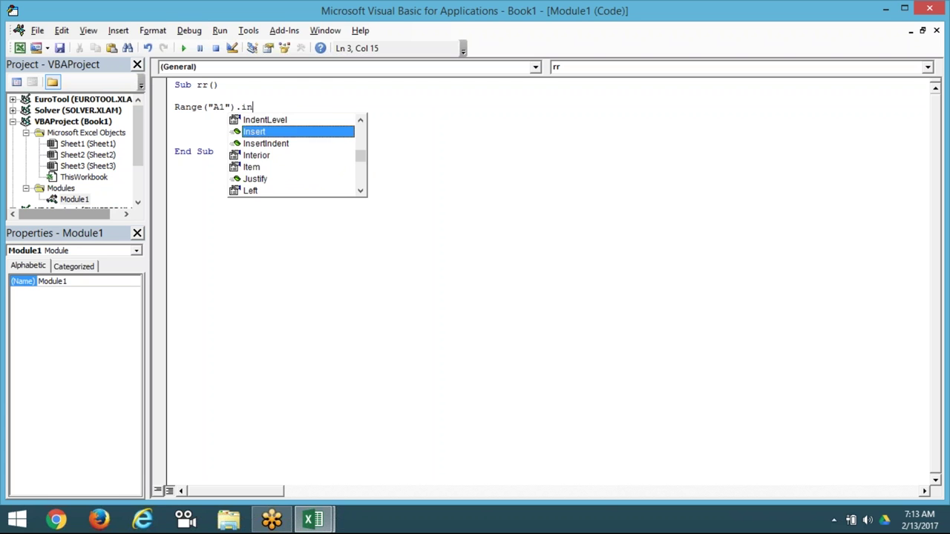
key("space")
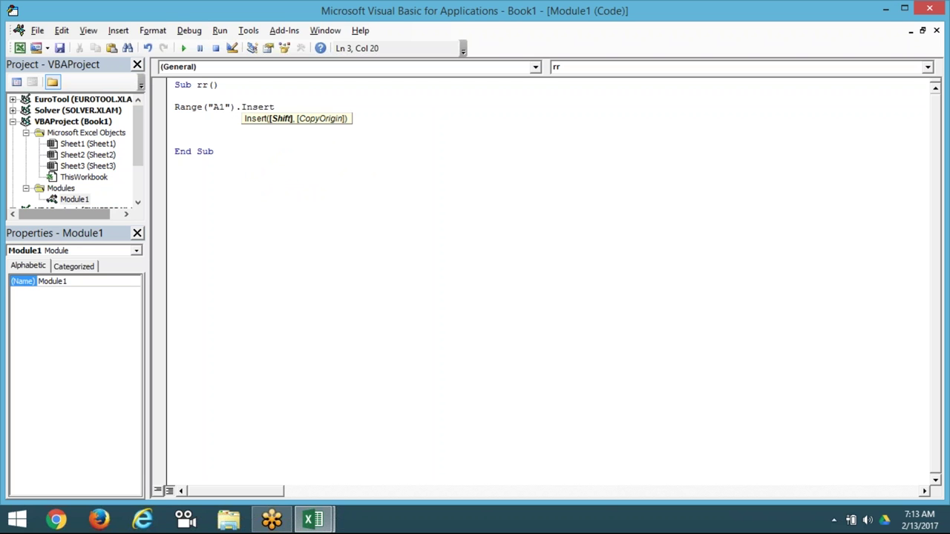
type("shif")
key("BackSpace")
key("BackSpace")
key("BackSpace")
key("BackSpace")
type("xl")
type("do")
type("wn")
left_click(224, 132)
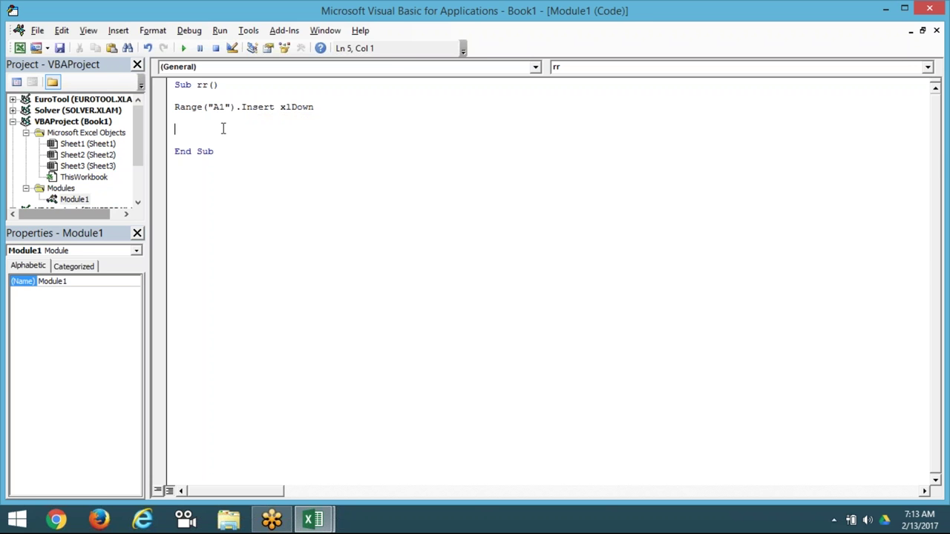
key("alt+F11")
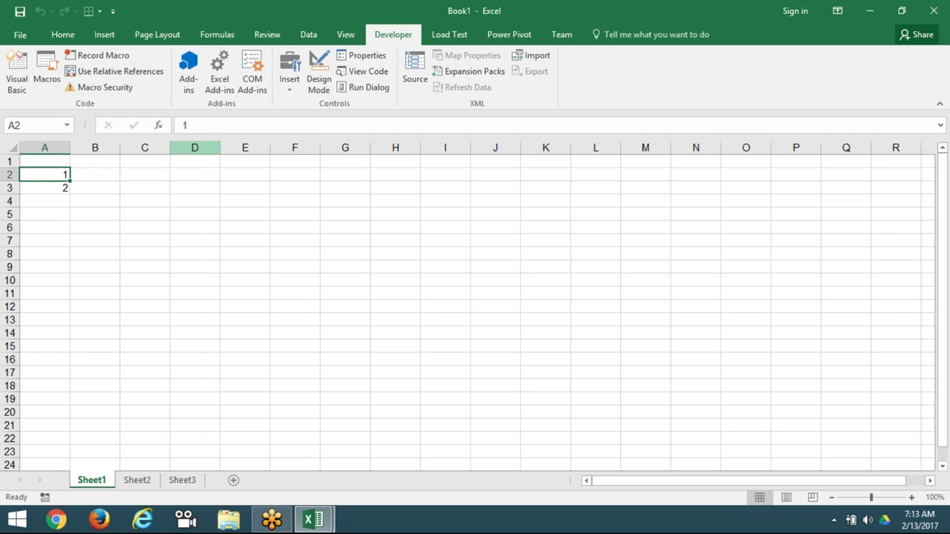
left_click(60, 188)
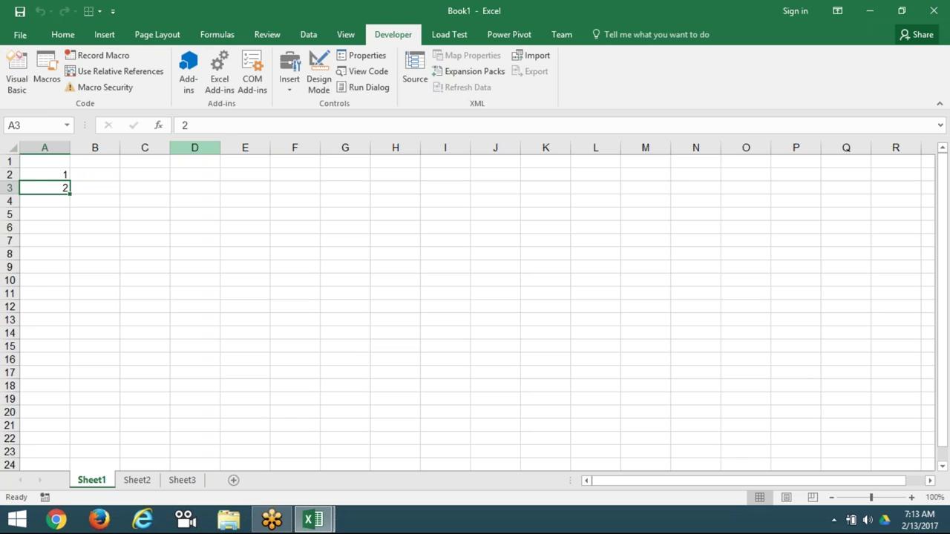
key("ctrl+plus")
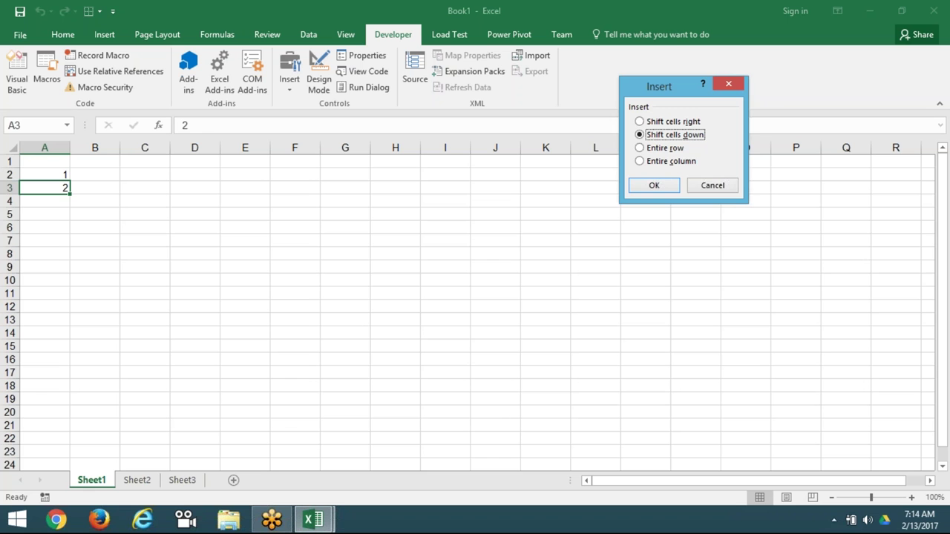
left_click(724, 189)
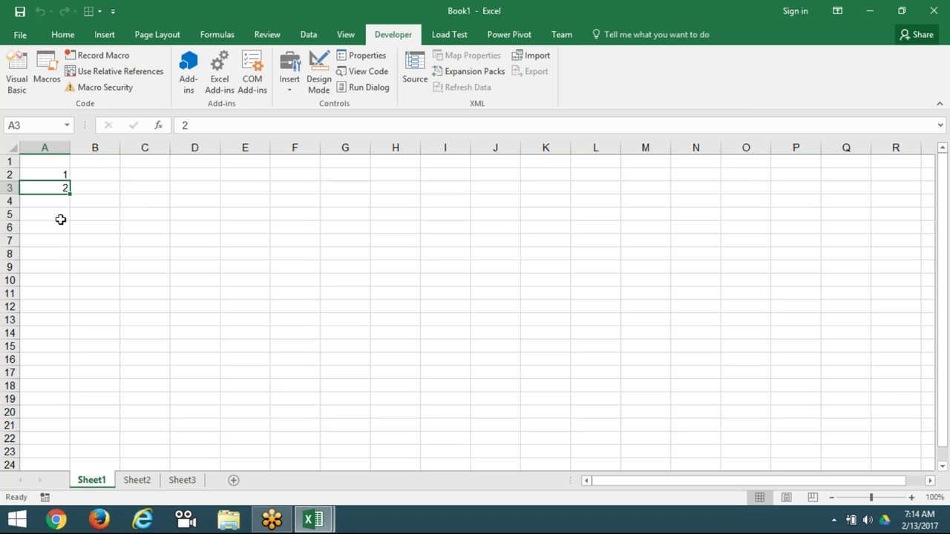
Enter 52 in B2, 2 in B3, 234 in C3 and 52 in C2.
left_click(93, 176)
type("5")
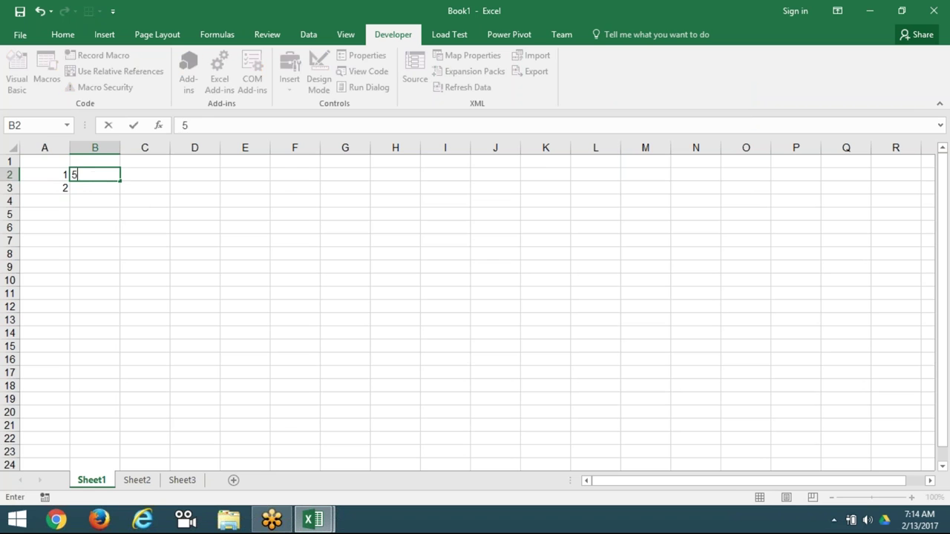
type("2")
key("Return")
type("2")
key("Tab")
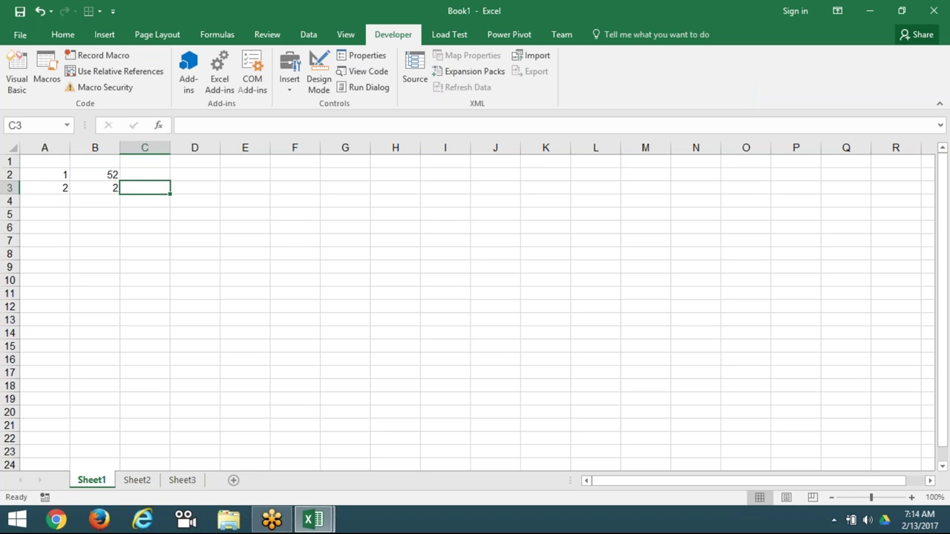
type("234")
key("Up")
type("52")
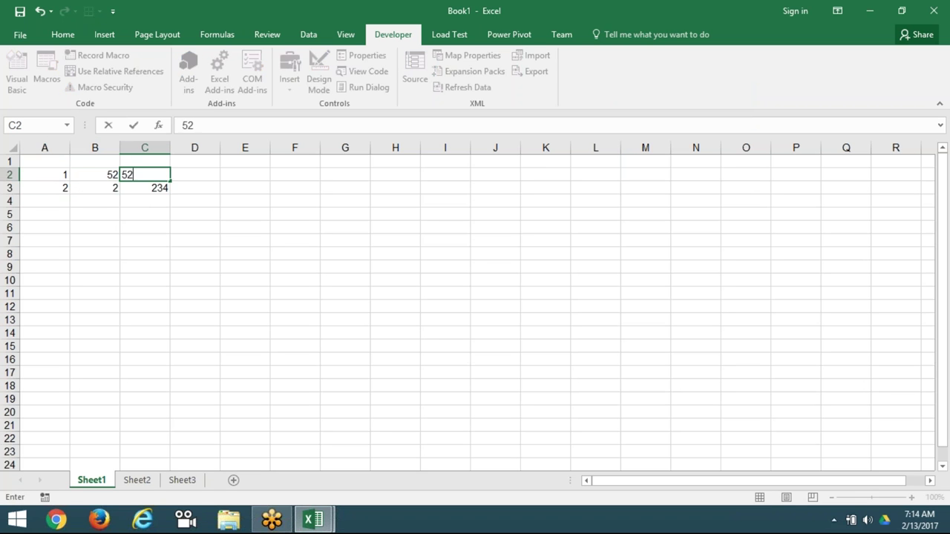
key("Down")
key("Down")
Enter 5, 53 and 5 across A4:C4, then bring up the delete-cells options for A3.
key("Left")
key("Left")
type("5")
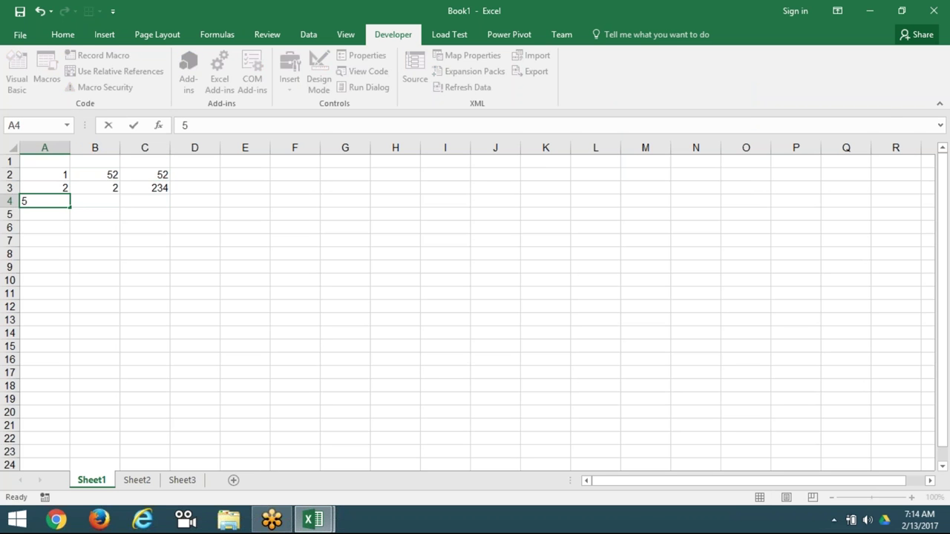
key("Tab")
type("53")
key("Down")
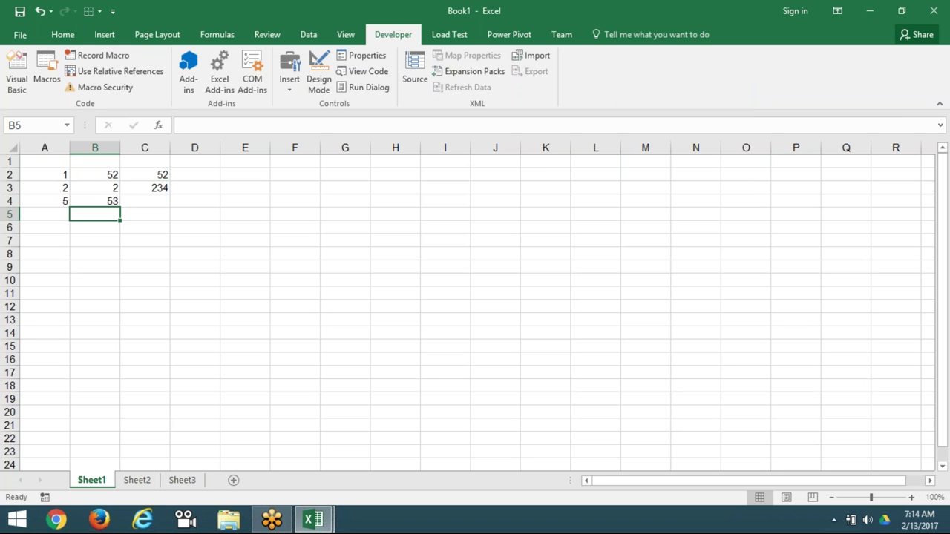
key("Up")
key("Tab")
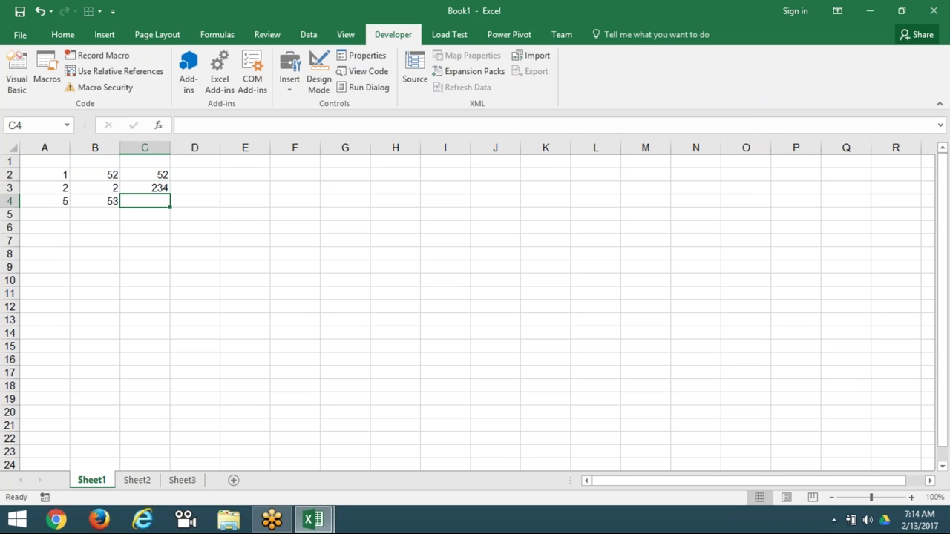
type("5")
key("Return")
key("Left")
key("Up")
key("Up")
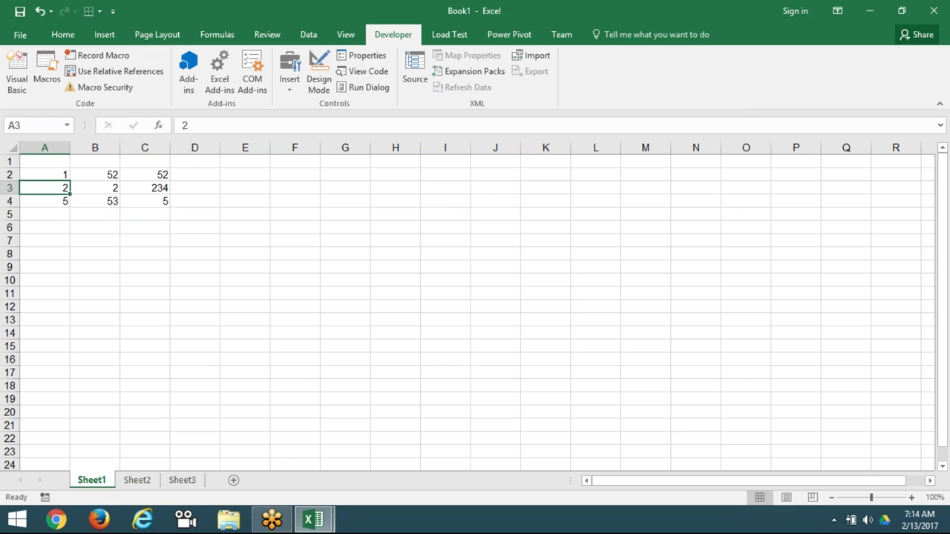
key("ctrl+minus")
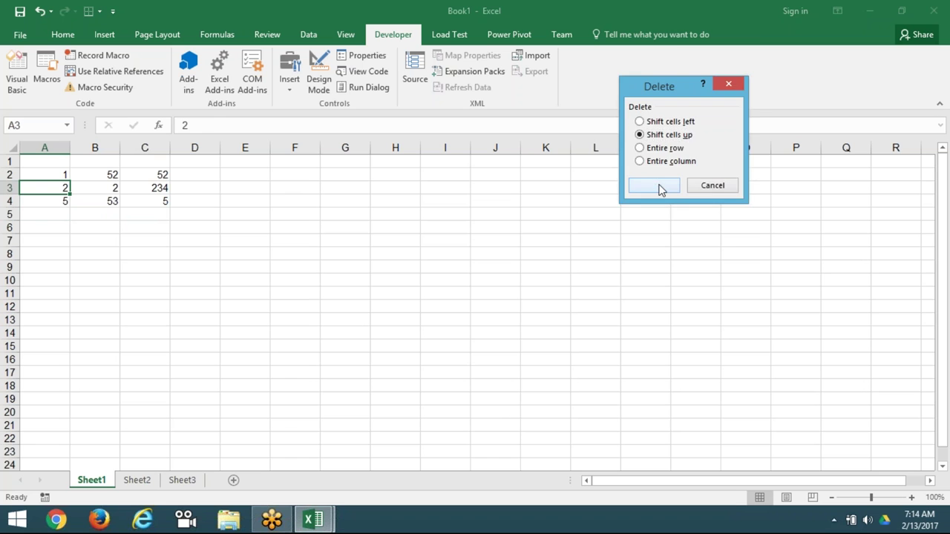
Delete A3 shifting cells up, undo it, and bring up the Insert options for A3.
left_click(655, 185)
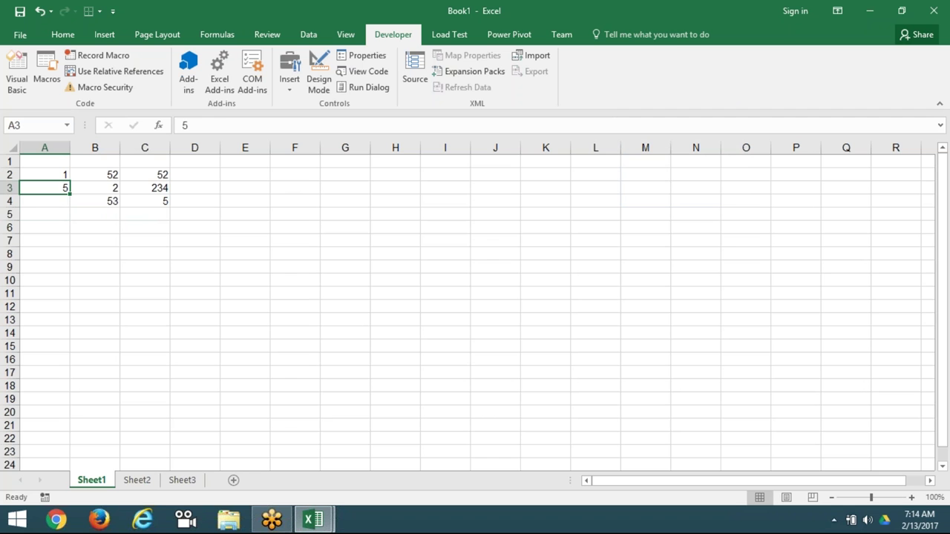
key("ctrl+z")
key("ctrl+shift+plus")
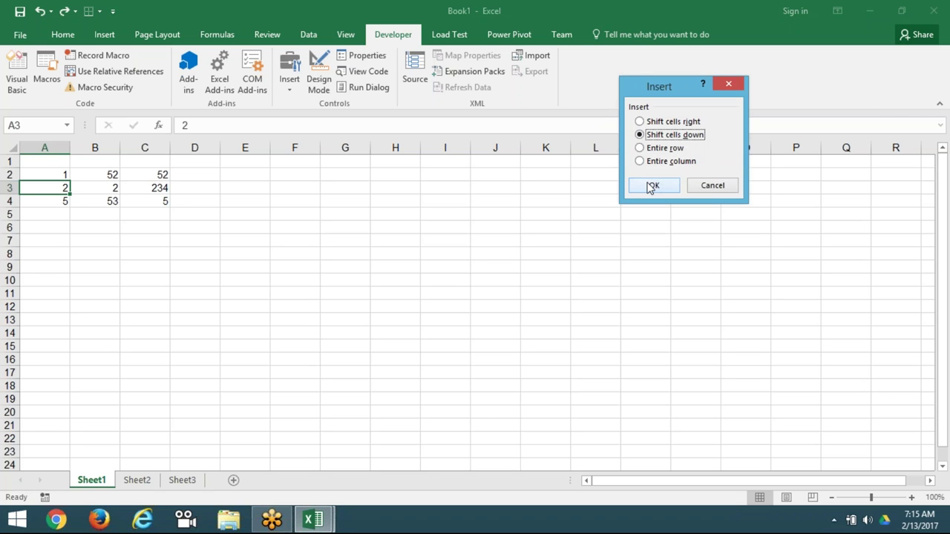
Insert a cell at A3 shifting down, undo it, then insert shifting row 3 right instead.
left_click(653, 185)
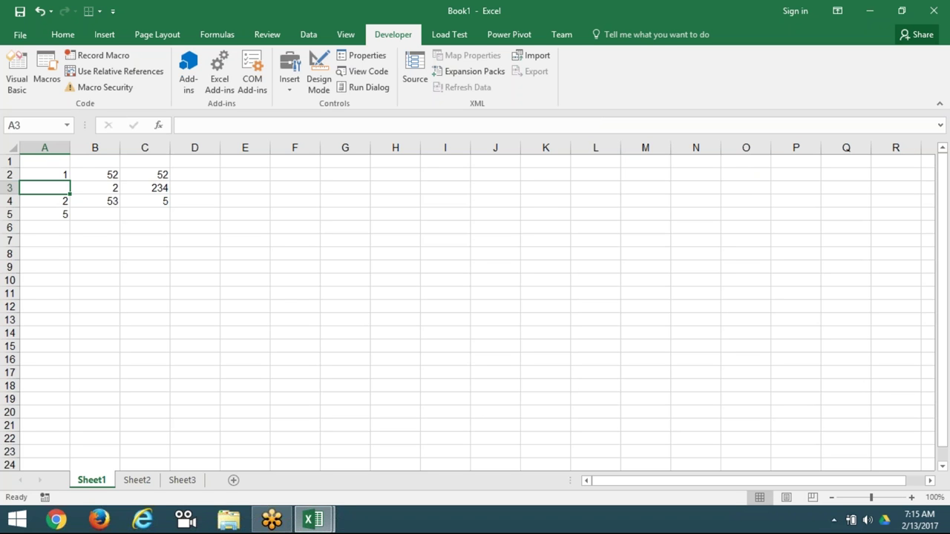
left_click(363, 276)
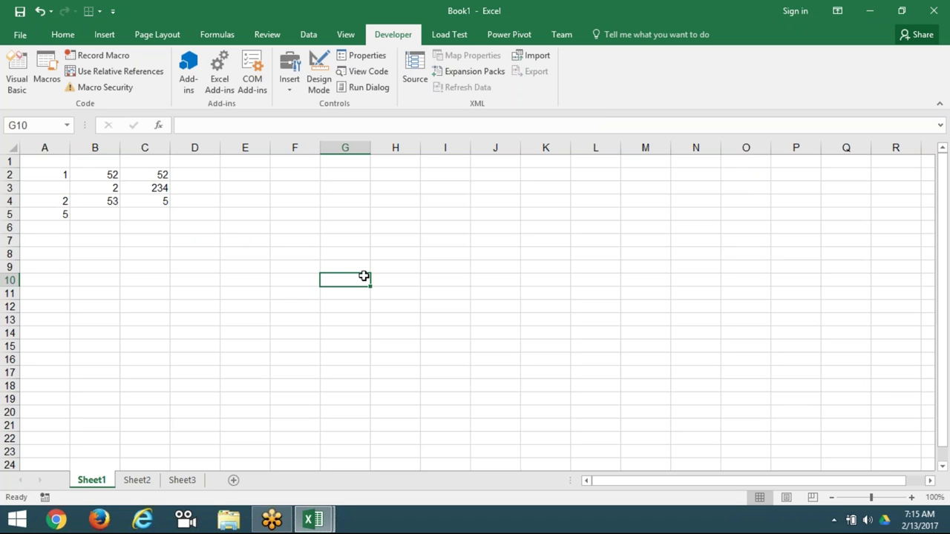
key("ctrl+z")
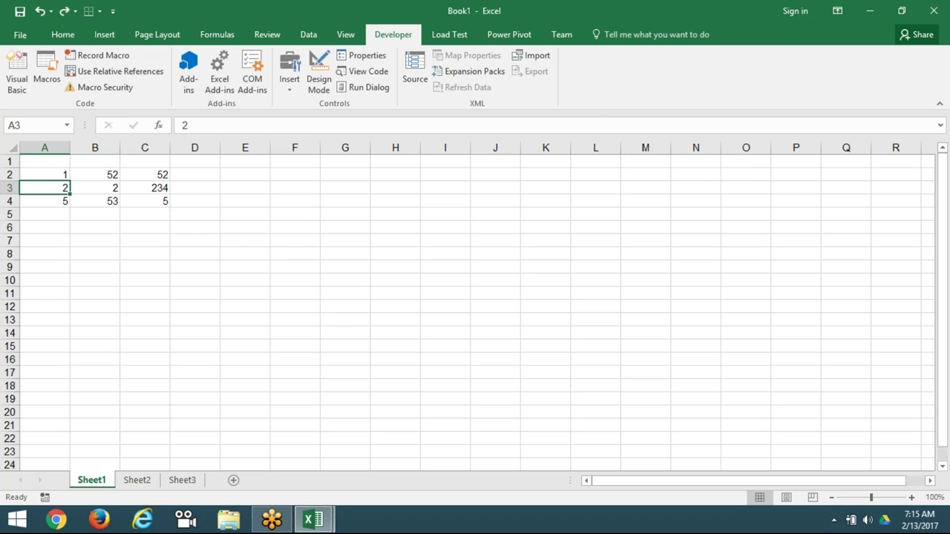
key("ctrl+shift+plus")
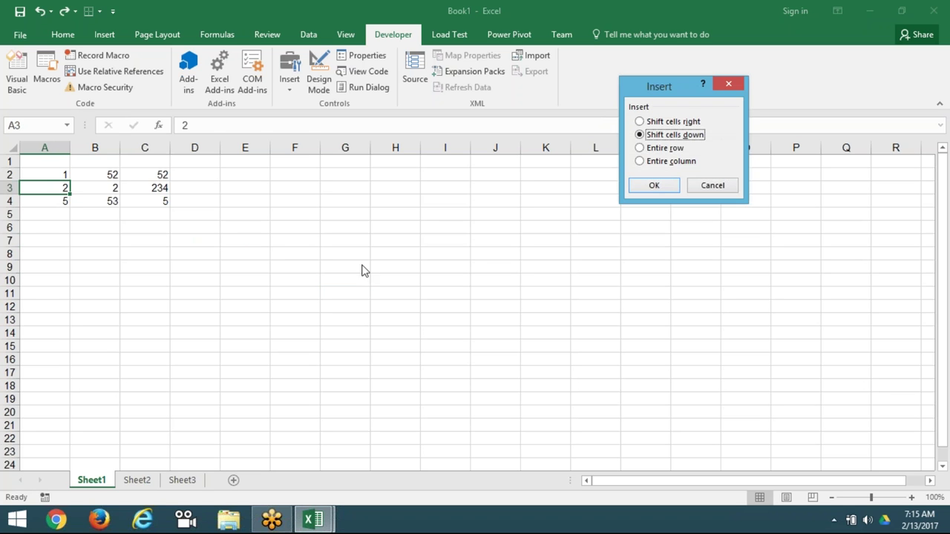
left_click(657, 123)
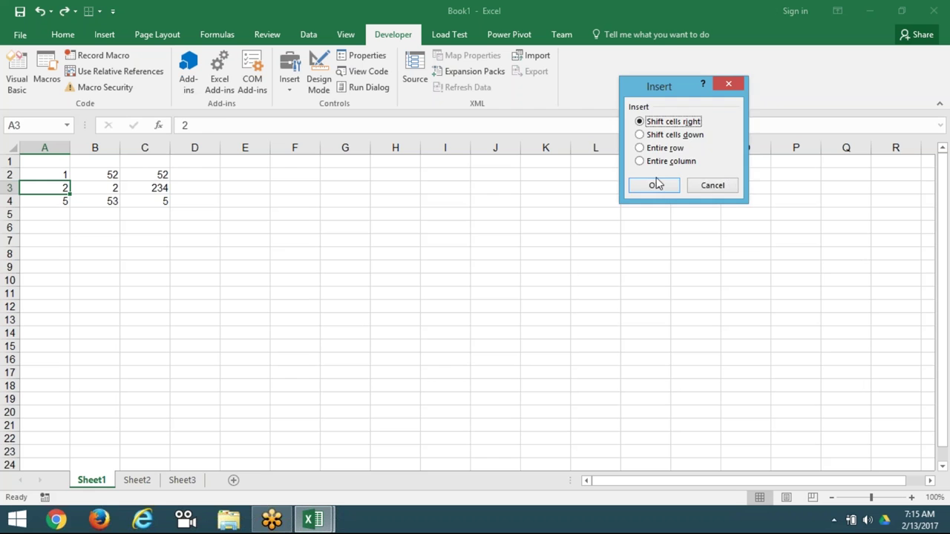
left_click(655, 187)
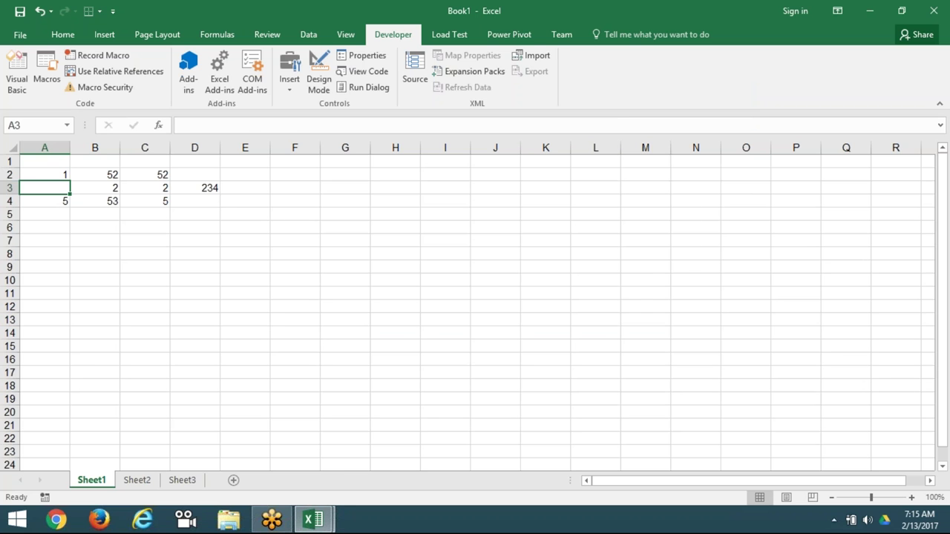
key("alt+Tab")
Add a Range("A1").Delete line below the Insert line in rr, then switch to Excel.
double_click(300, 108)
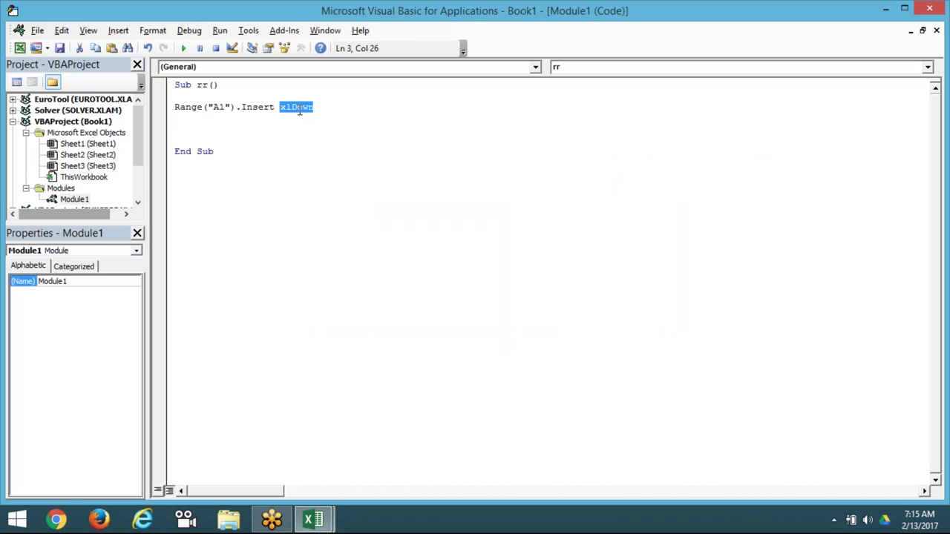
left_click(248, 129)
key("Up")
type("r")
type("ang")
type("e")
type("(\"")
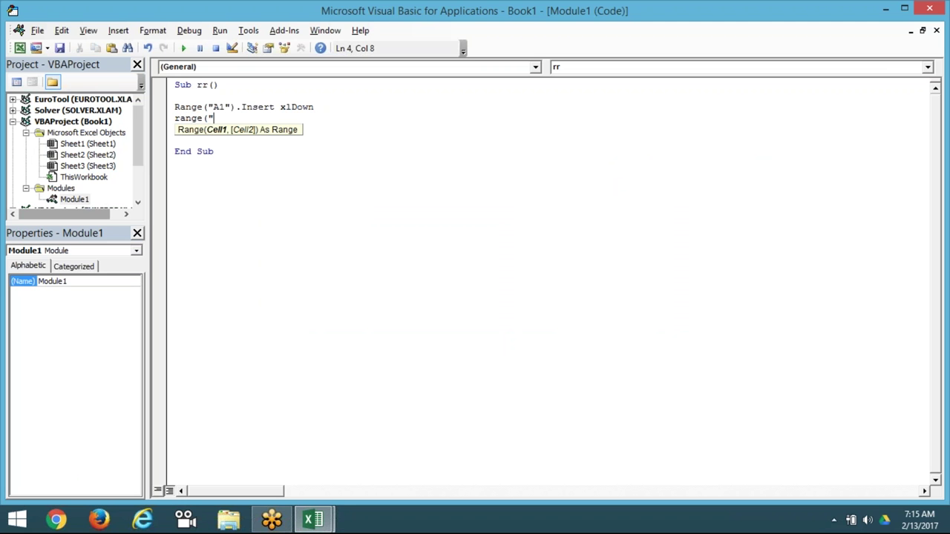
type("A1\"")
type(").de")
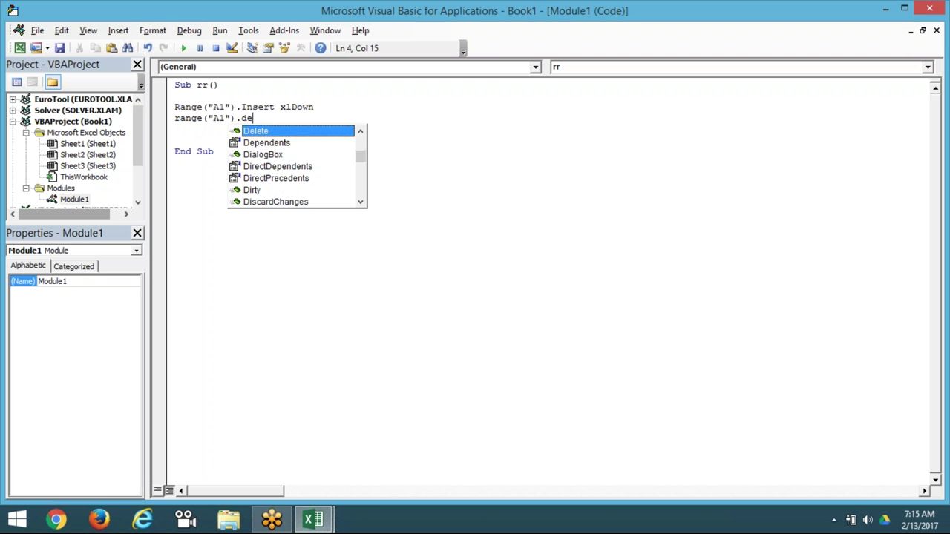
key("Tab")
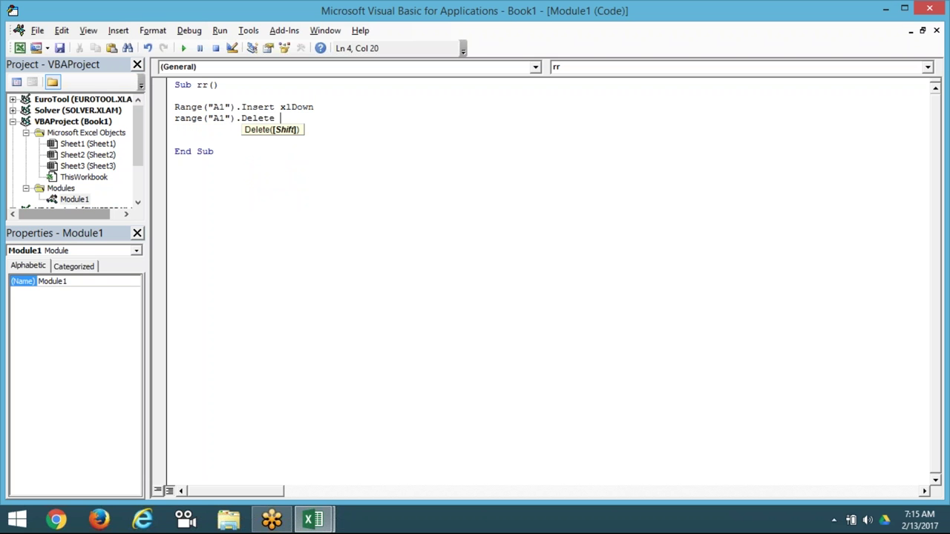
key("alt+F11")
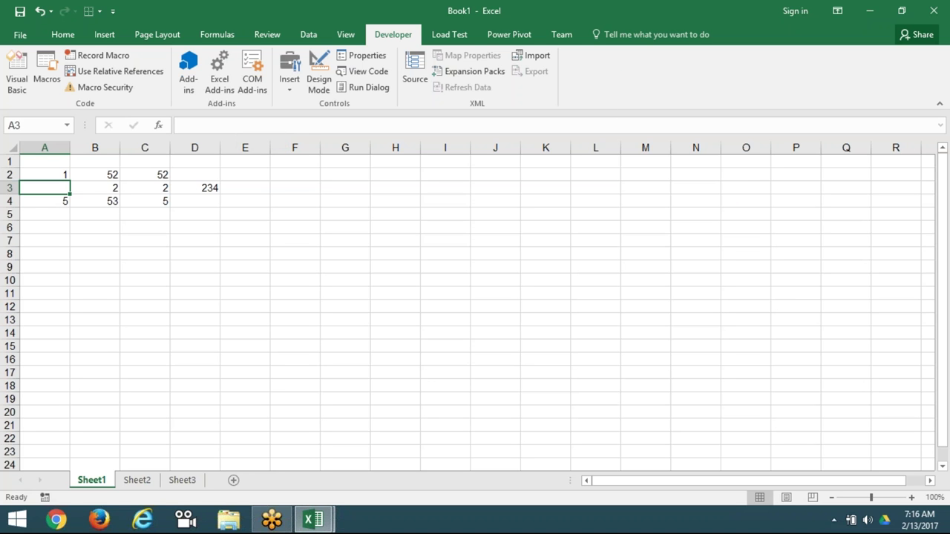
Preview the Insert and Delete cell shift dialogs, cancel both, and return to the VBA editor.
key("ctrl+shift+plus")
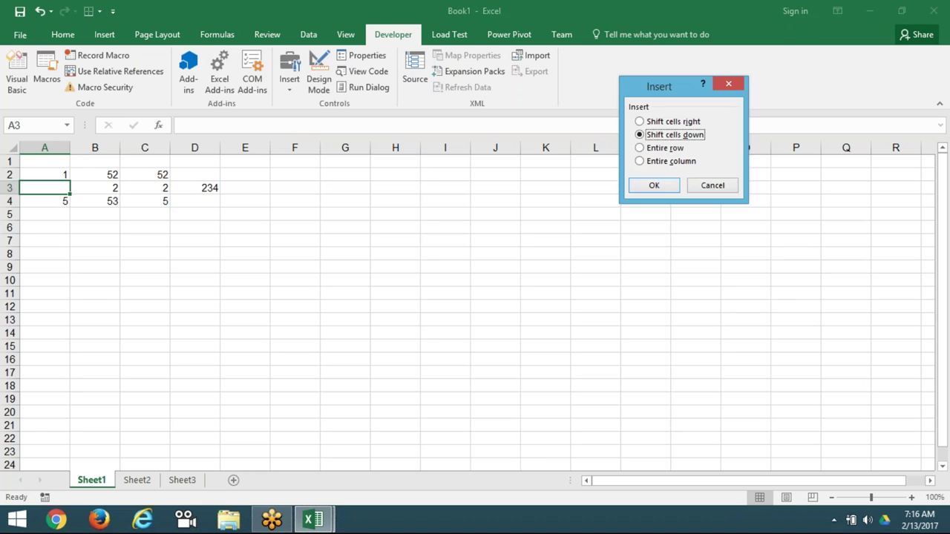
key("Escape")
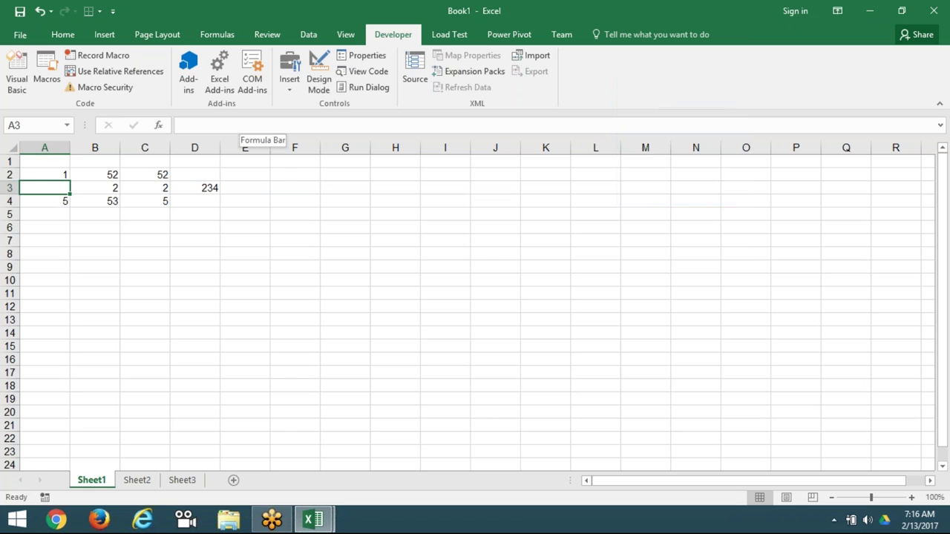
key("ctrl+minus")
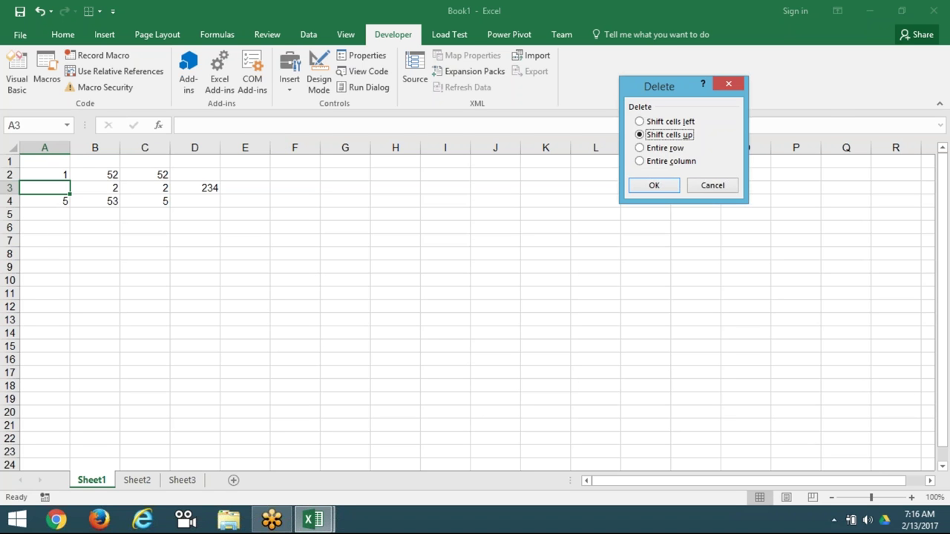
key("Escape")
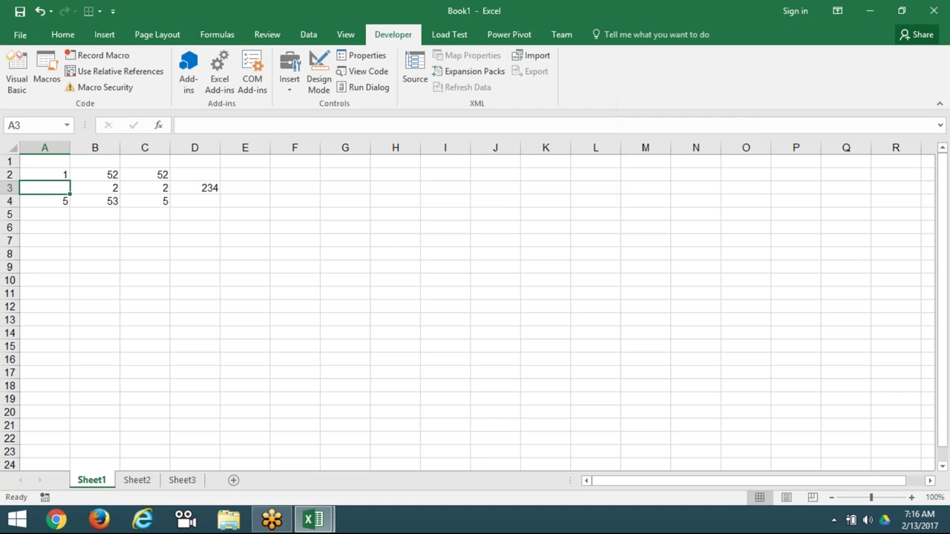
key("alt+Tab")
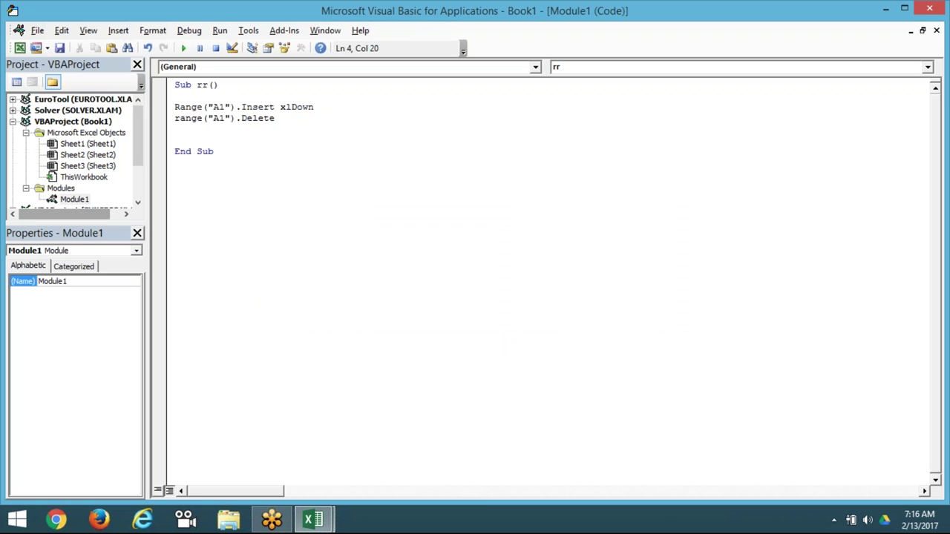
Complete the delete line as Range("A1").Delete xlToLeft, glance at the sheet, and come back.
type("xl")
type("to")
type("left")
key("Return")
key("Return")
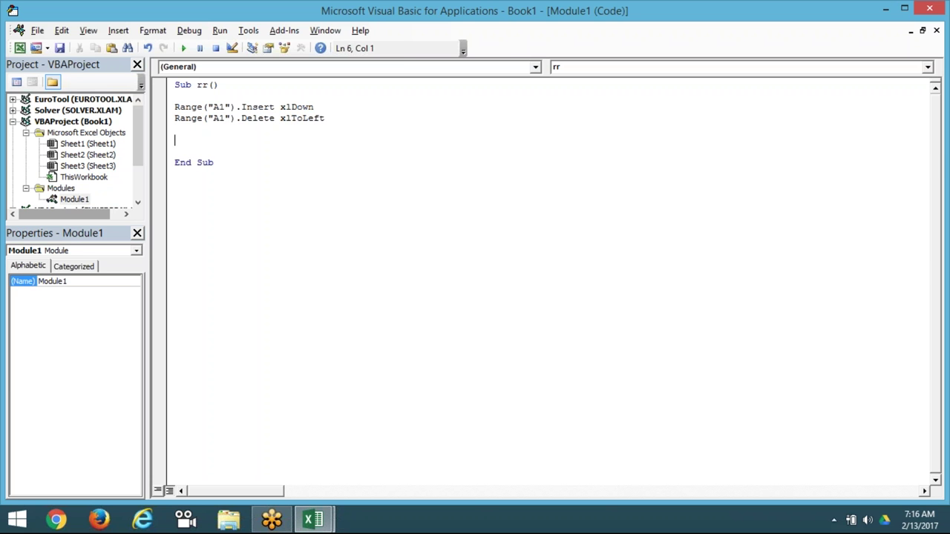
key("alt+F11")
key("Up")
key("Down")
key("Right")
key("Left")
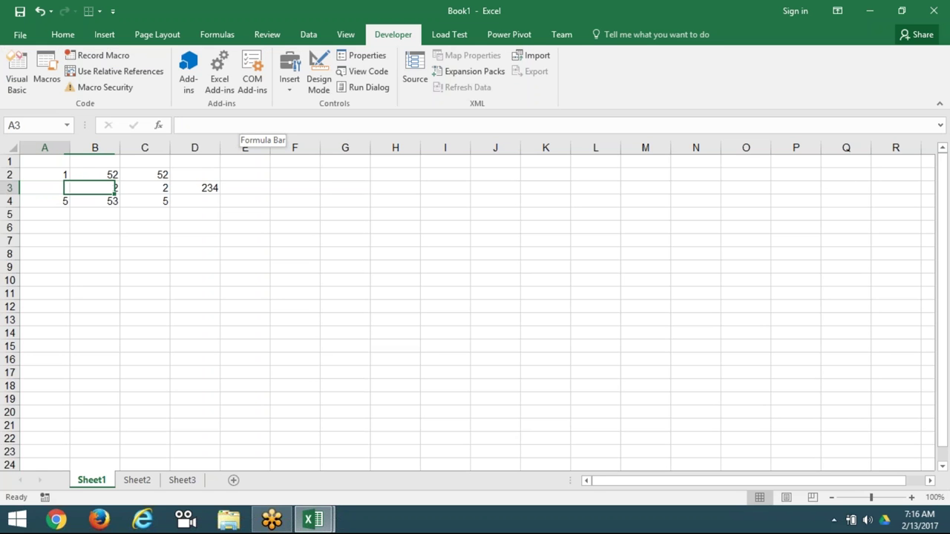
key("alt+F11")
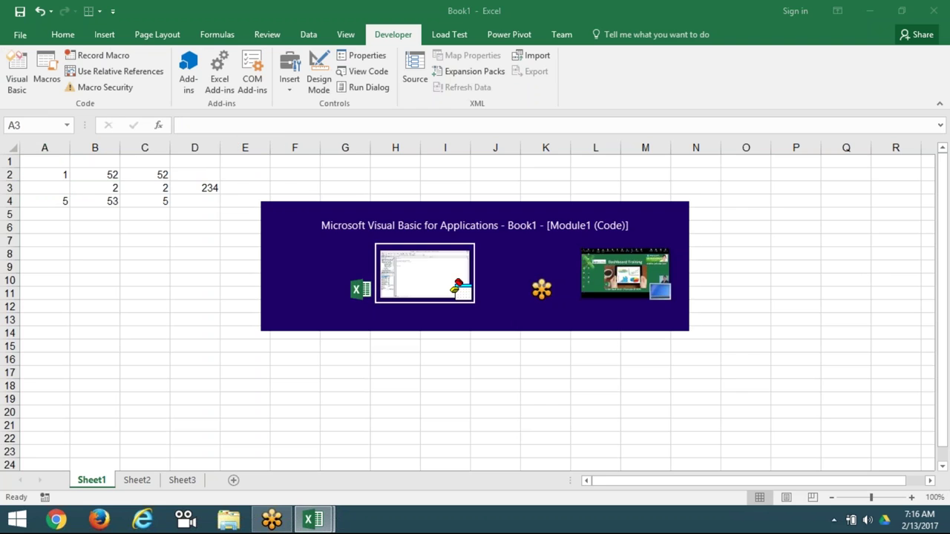
Add a new line in rr reading Range("a1").EntireRow.Insert.
key("Up")
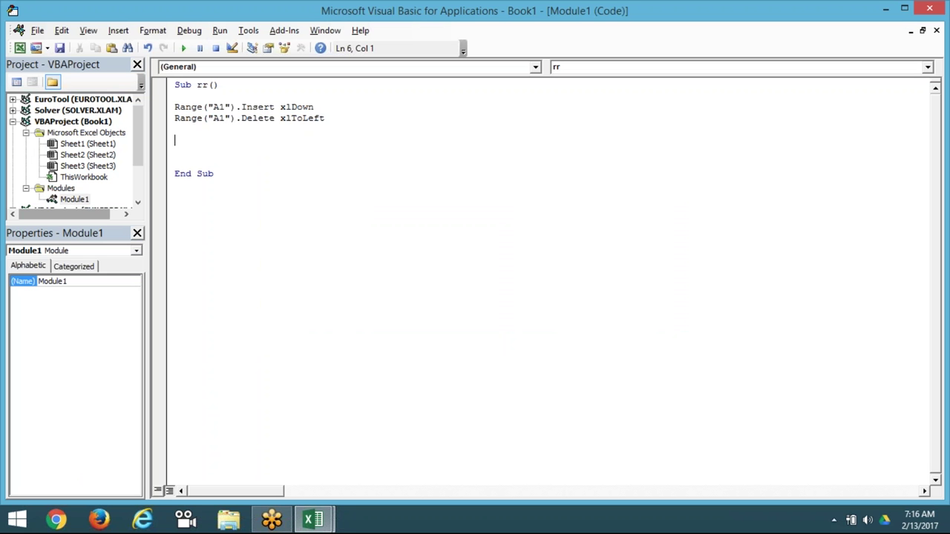
key("Return")
type("ra")
type("nge(")
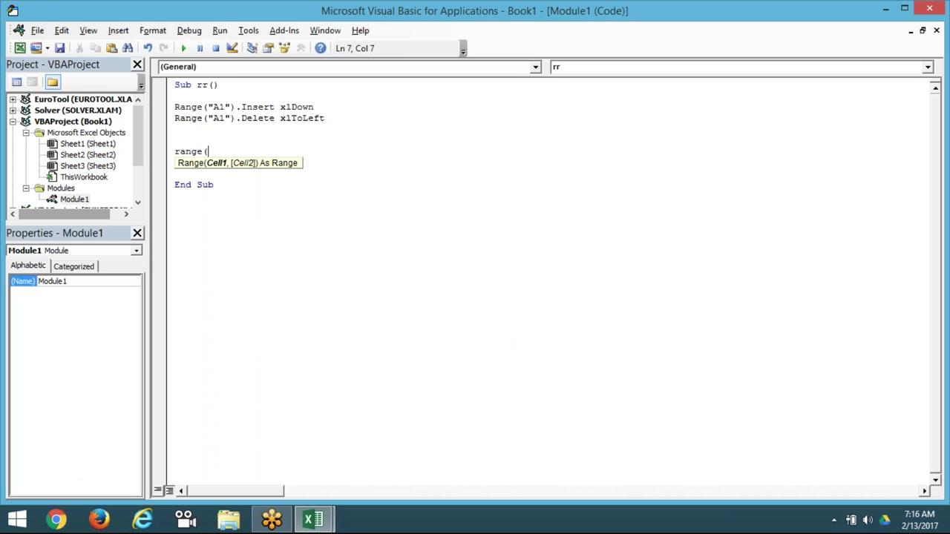
type("\"")
type("a1")
type(").en")
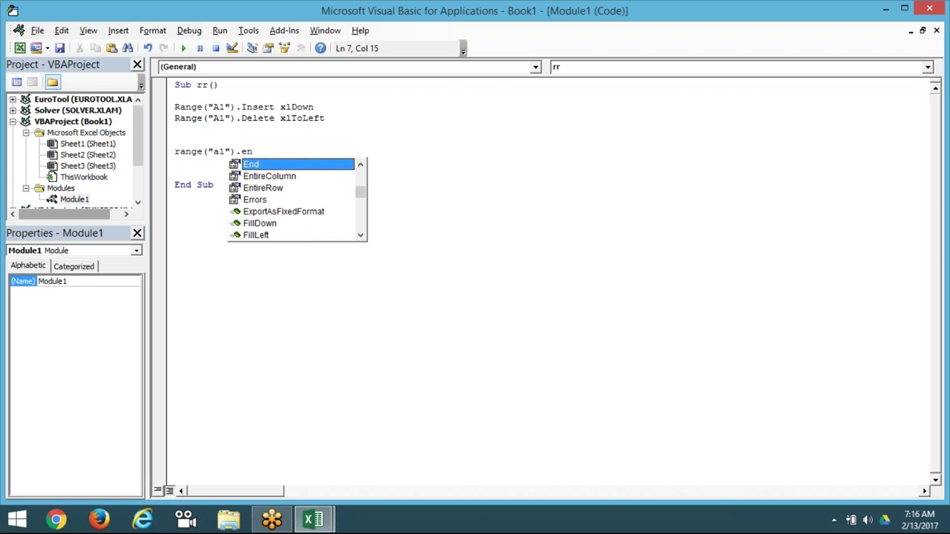
key("Down")
key("Down")
key("Tab")
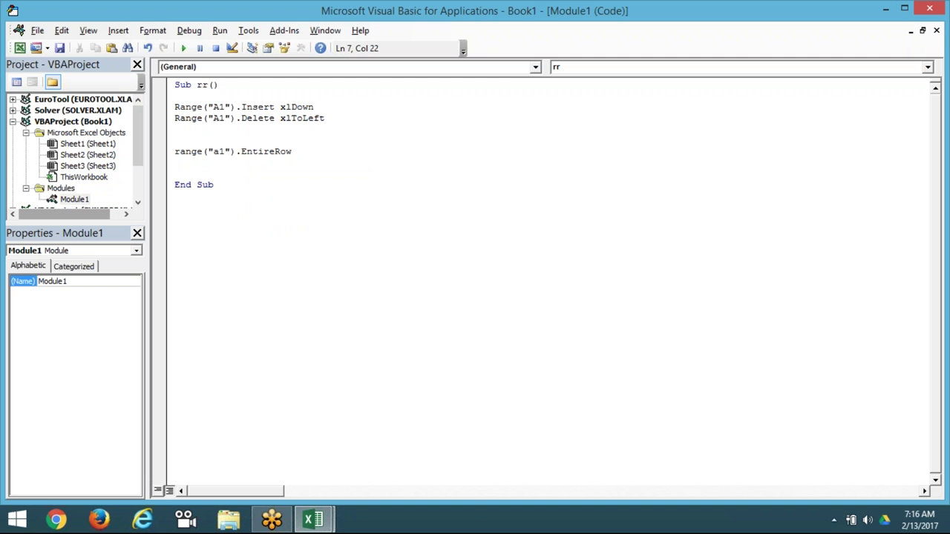
type(".in")
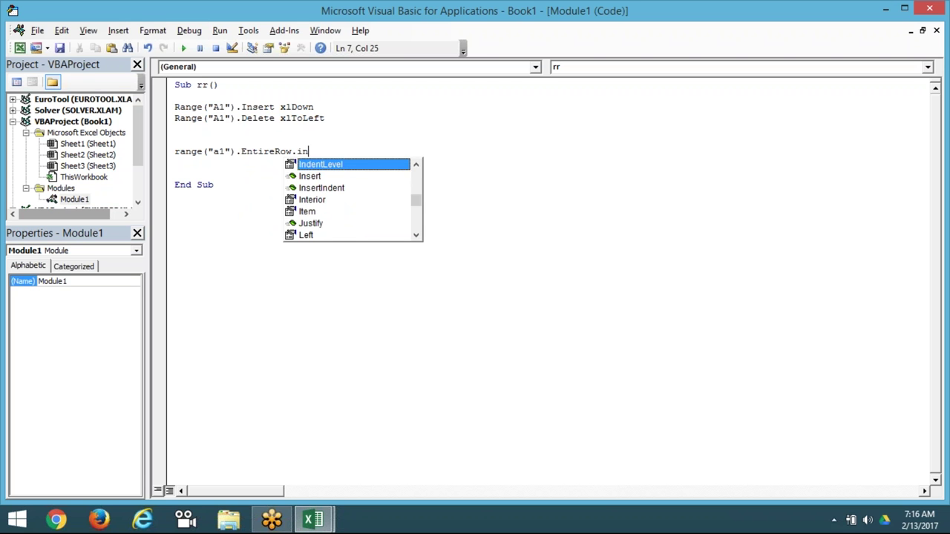
key("Down")
type("sert")
key("Return")
Add a line below reading Range("A1").EntireColumn.Insert.
type("r")
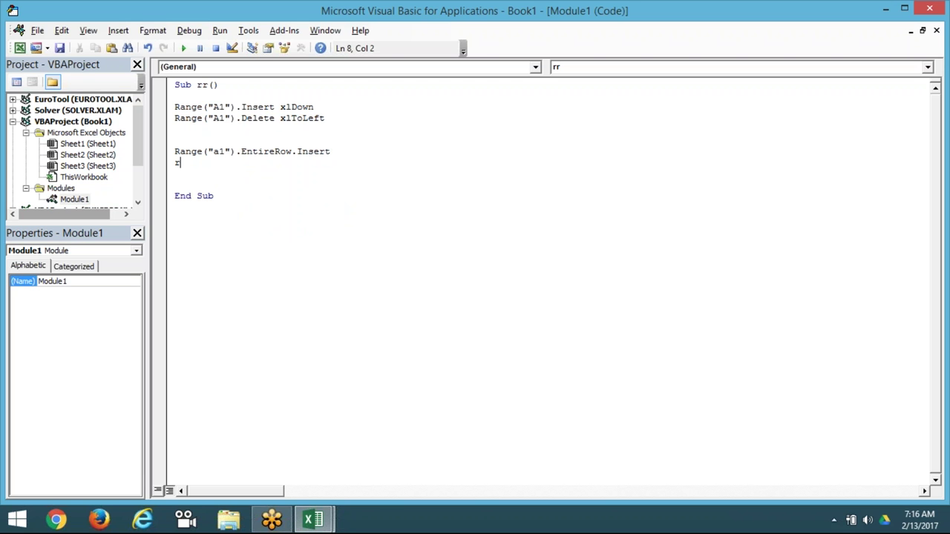
type("ange(")
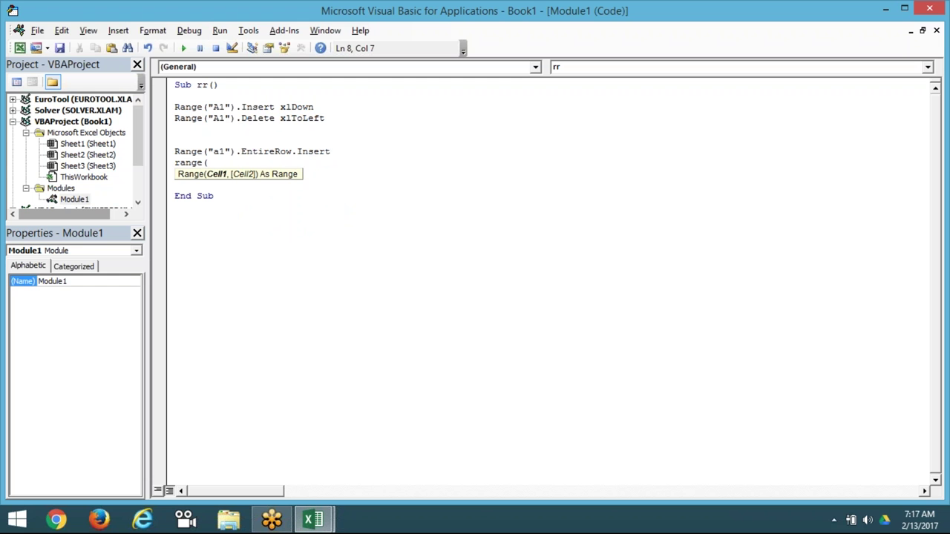
type("\"A")
type("1\"")
type(").en")
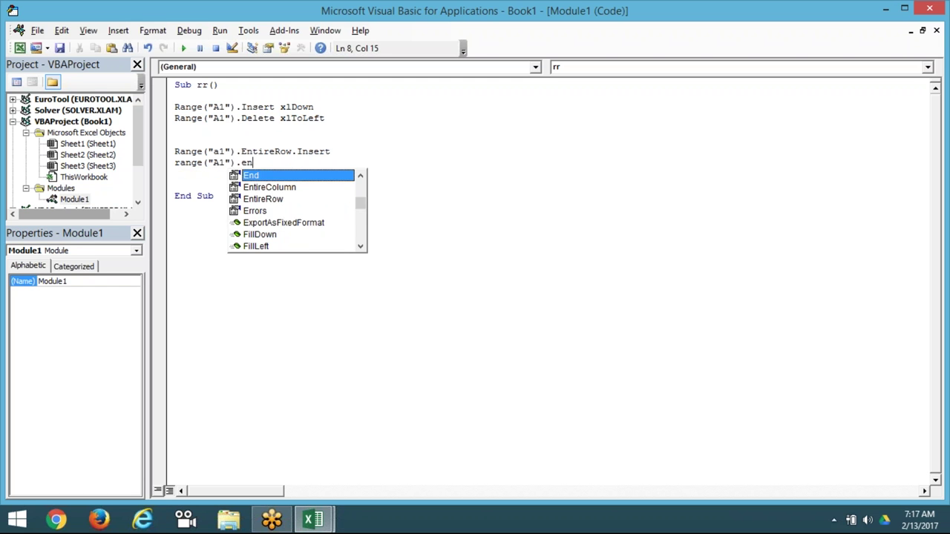
key("Down")
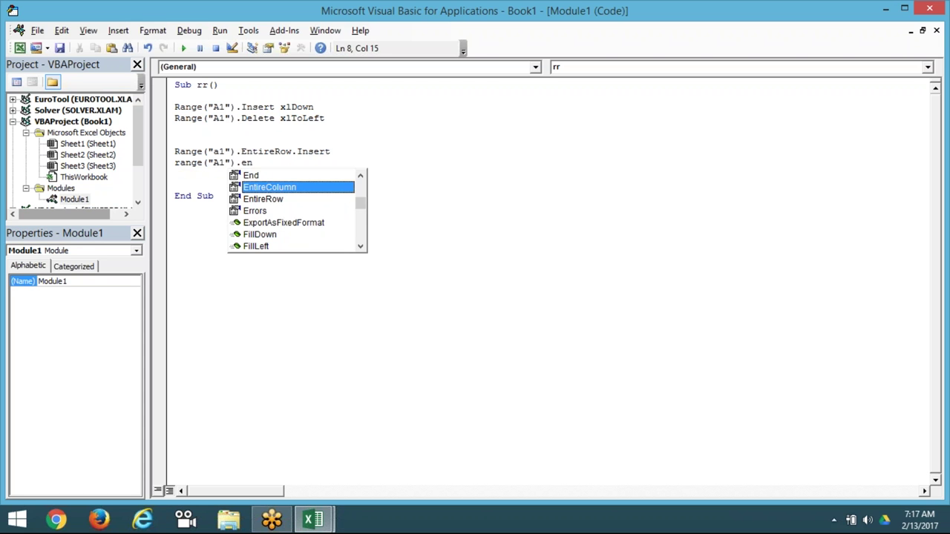
key("Tab")
type(".")
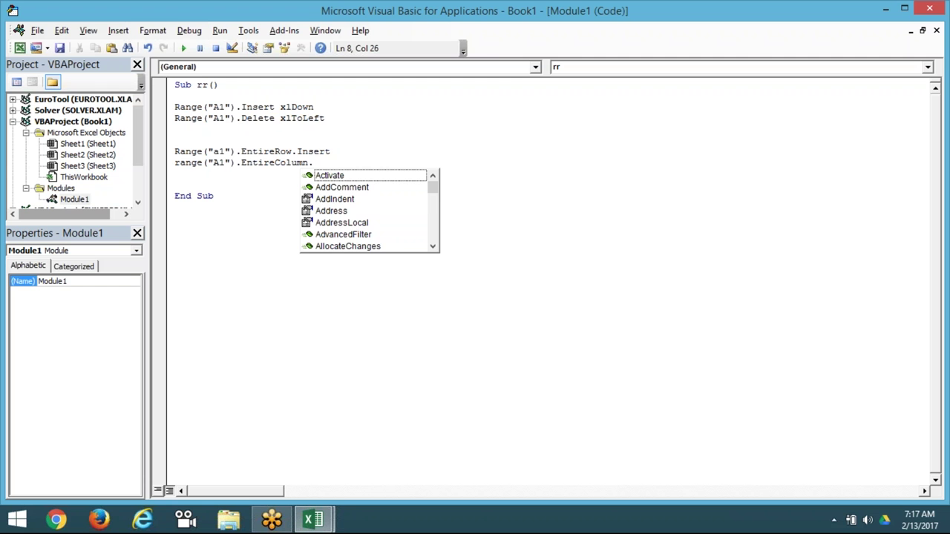
type("in")
key("Down")
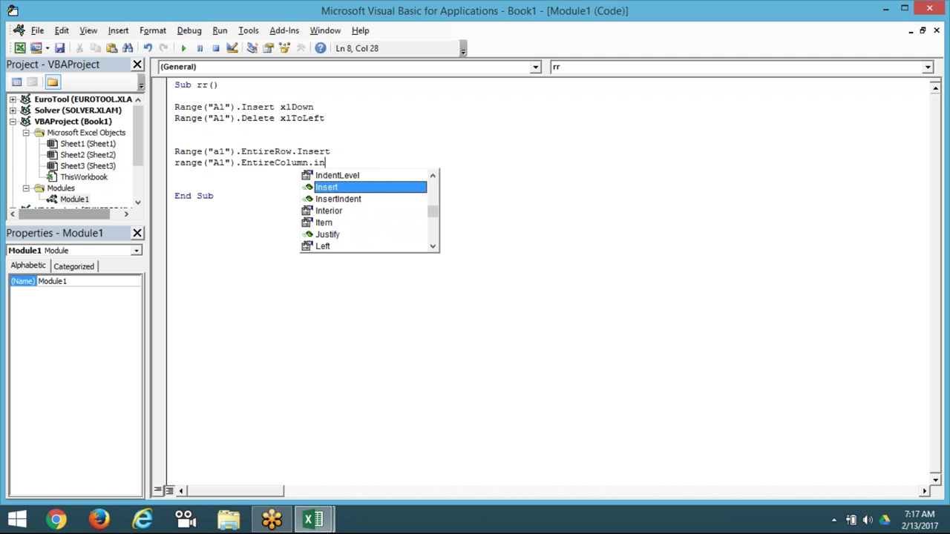
key("Return")
key("Return")
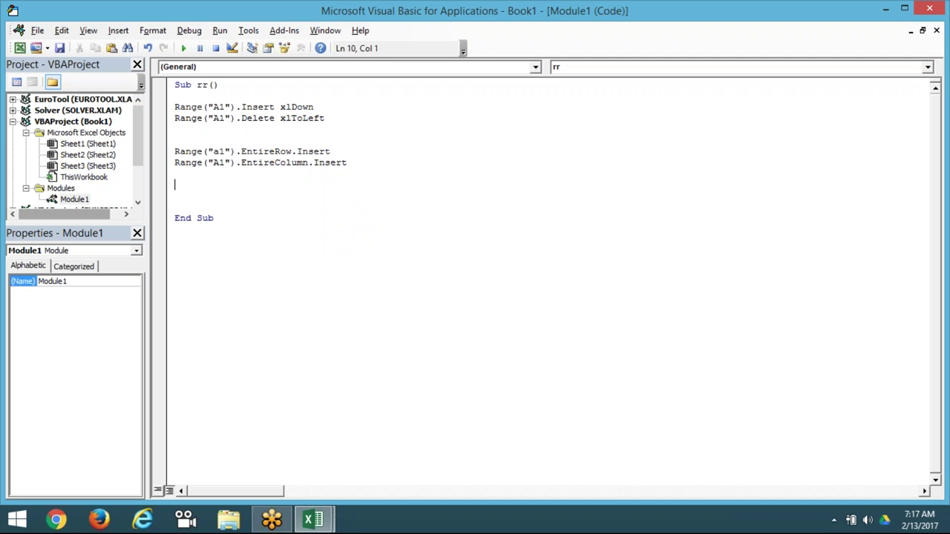
Write a Range("A1").EntireRow.Delete line, removing the wrongly completed Delete first.
type("ra")
type("nge(")
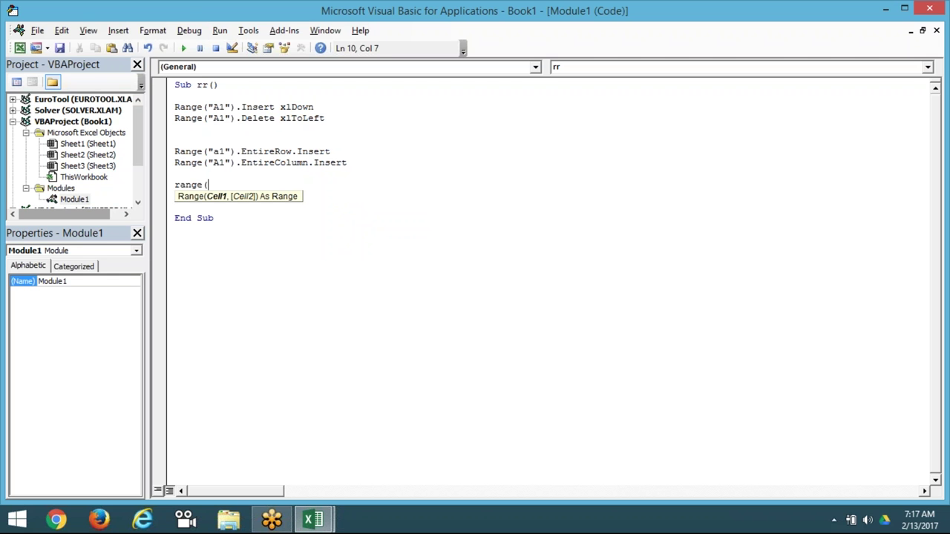
type("\"A1")
type("\").d")
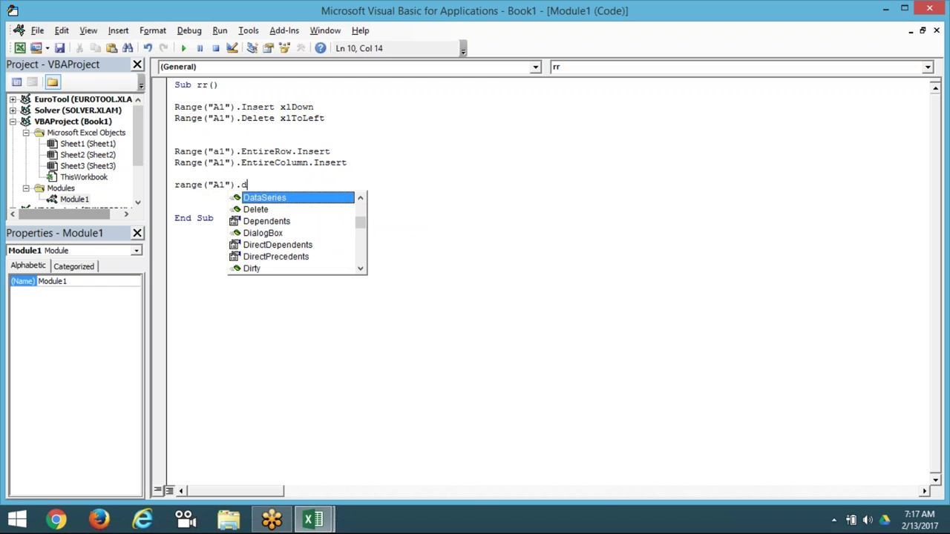
type("e")
key("Tab")
key("BackSpace")
key("BackSpace")
key("BackSpace")
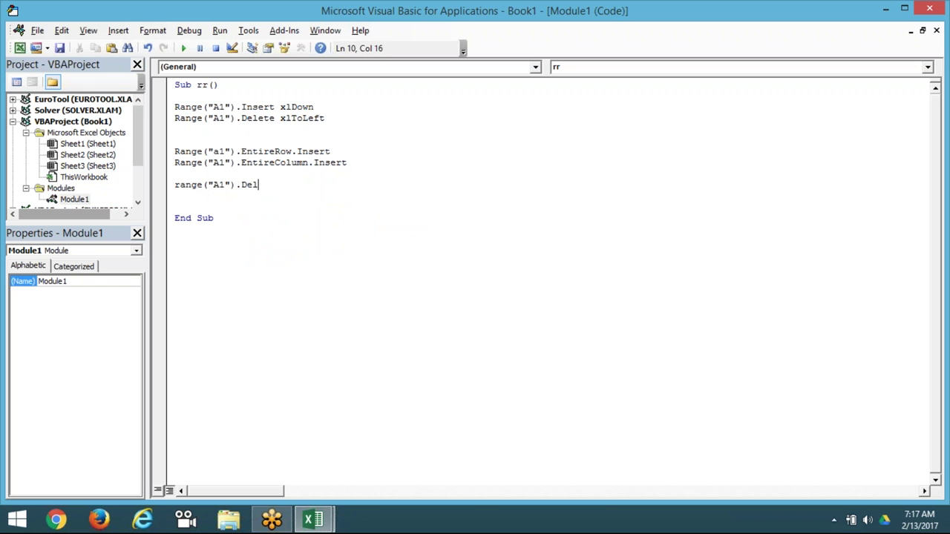
key("BackSpace")
key("BackSpace")
key("BackSpace")
type(".en")
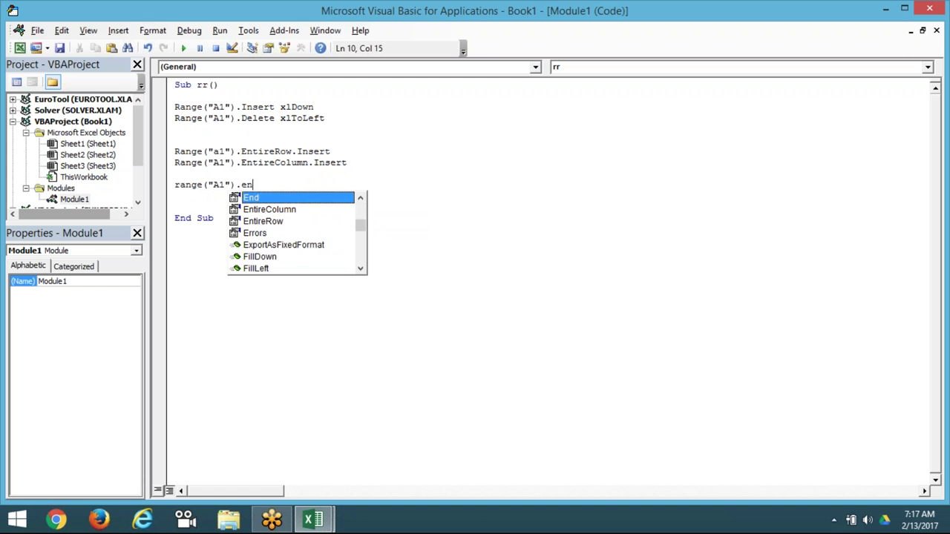
key("Down")
key("Down")
key("Tab")
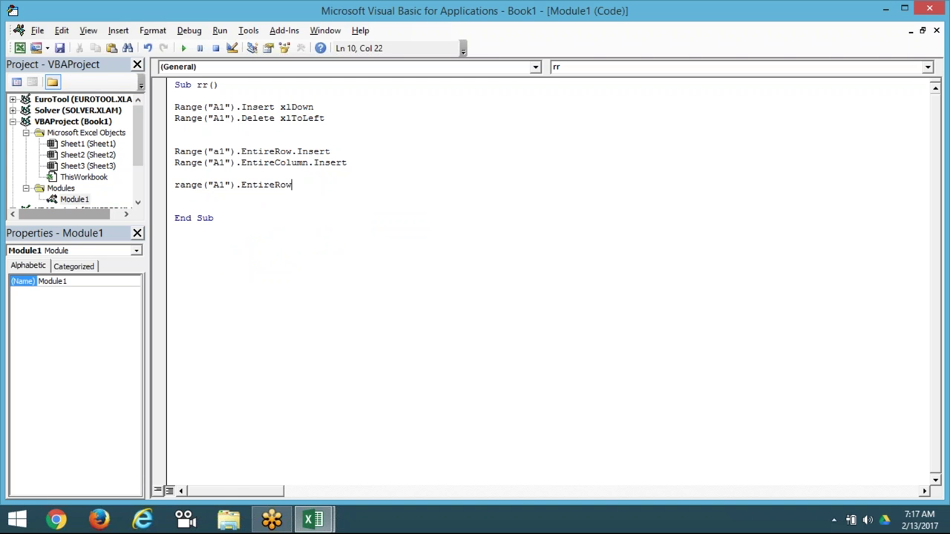
type(".d")
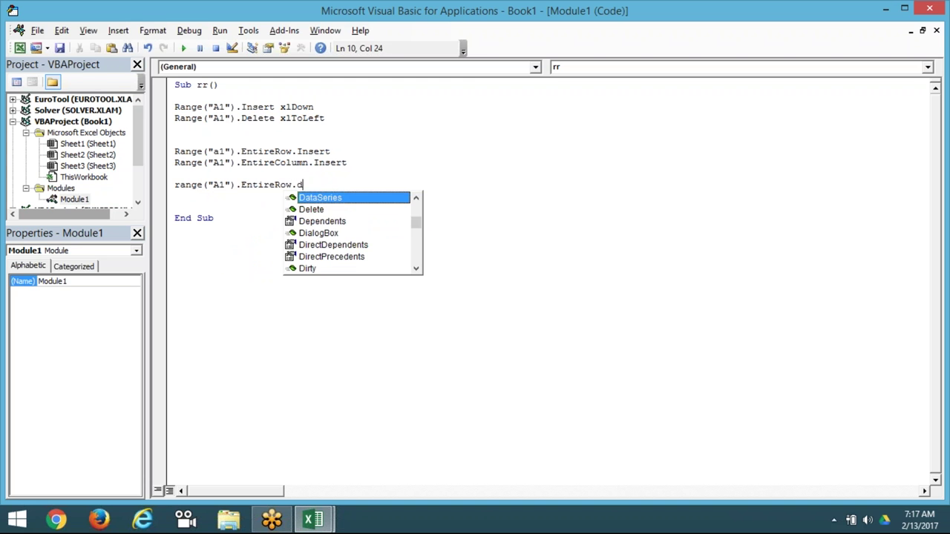
type("e")
key("Return")
Add Range("A1").EntireColumn.Delete below it, followed by blank lines.
type("ra")
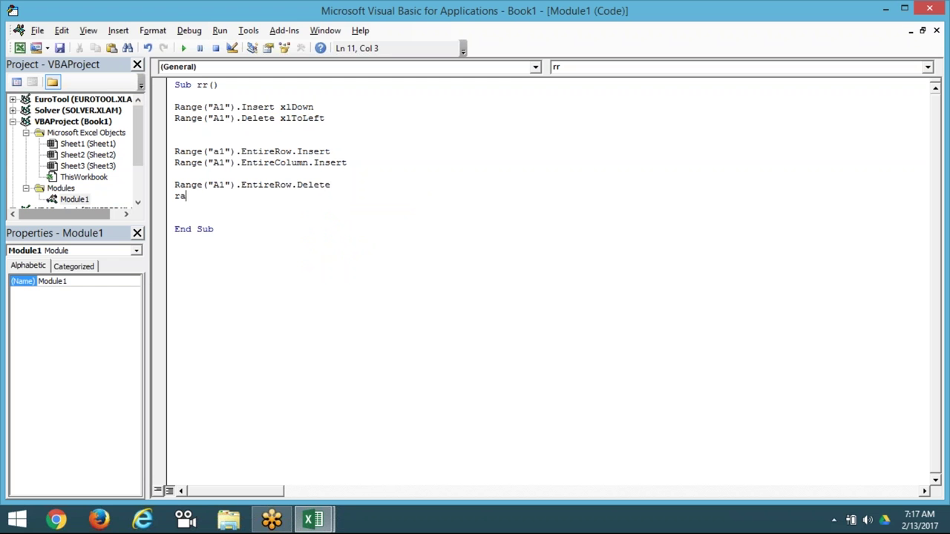
type("nge(")
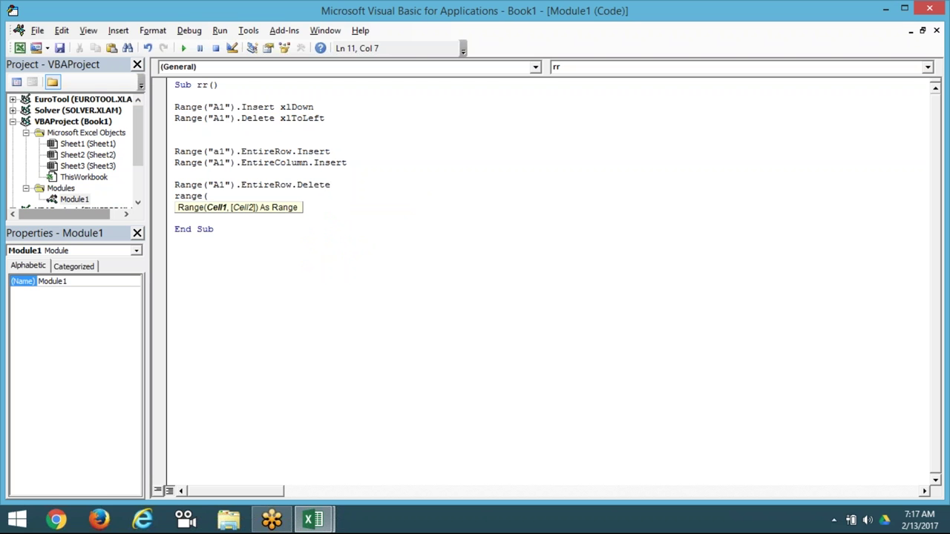
type("\"A1\"")
type(").en")
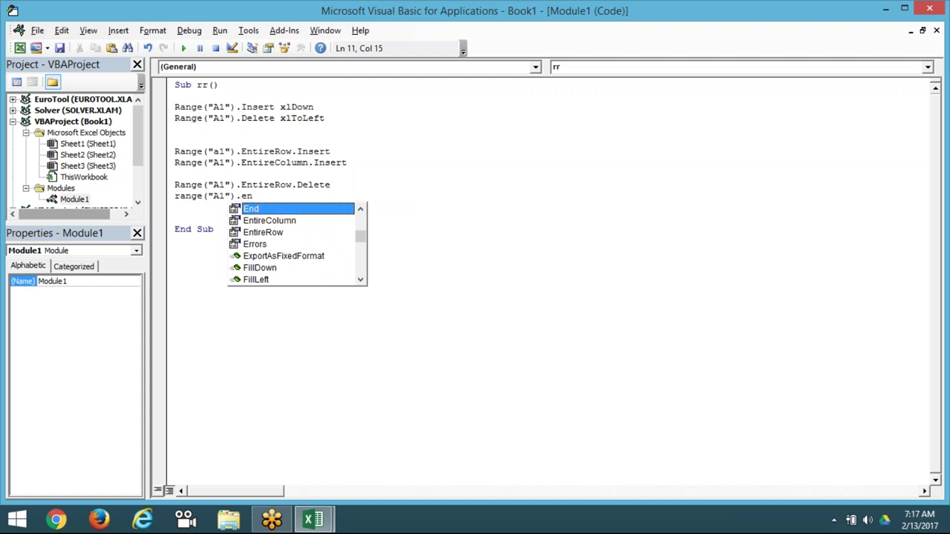
key("Down")
key("Tab")
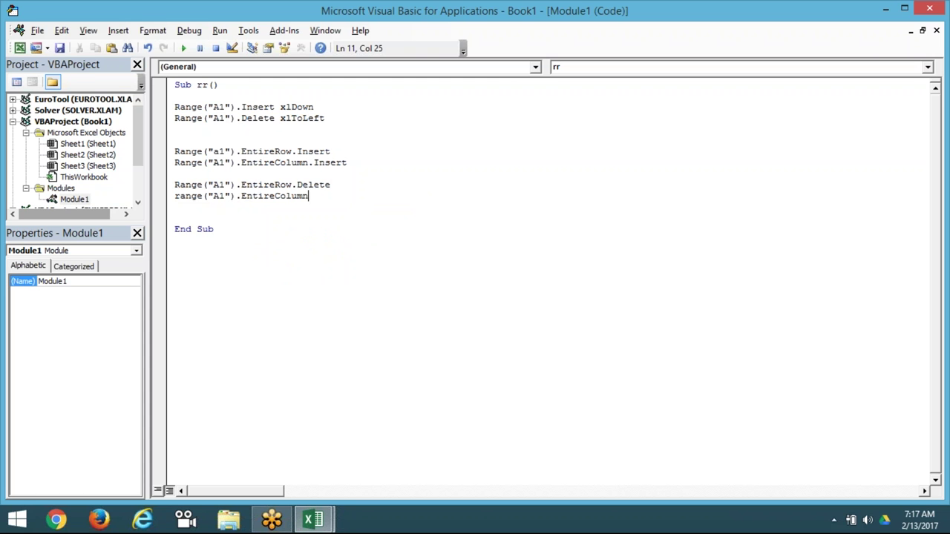
type(".d")
key("Down")
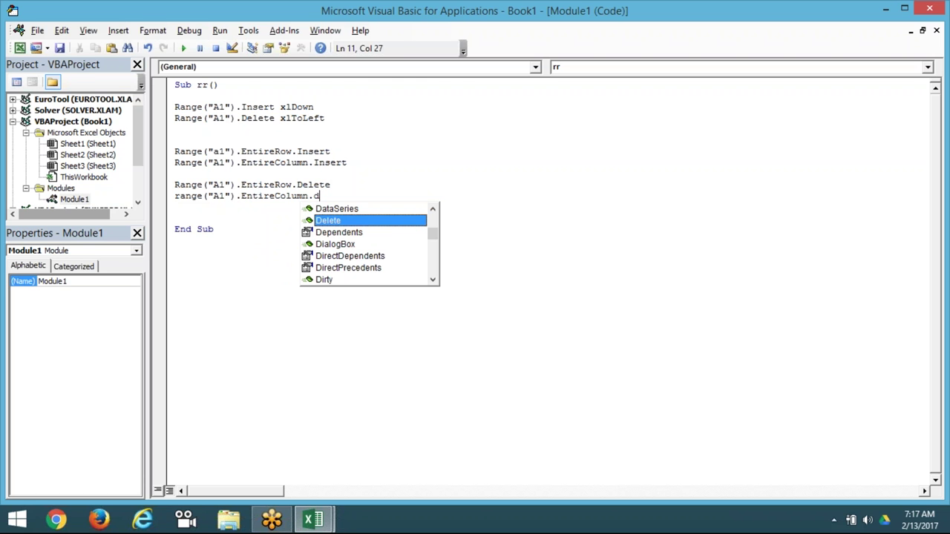
key("Tab")
key("Return")
key("Return")
key("Return")
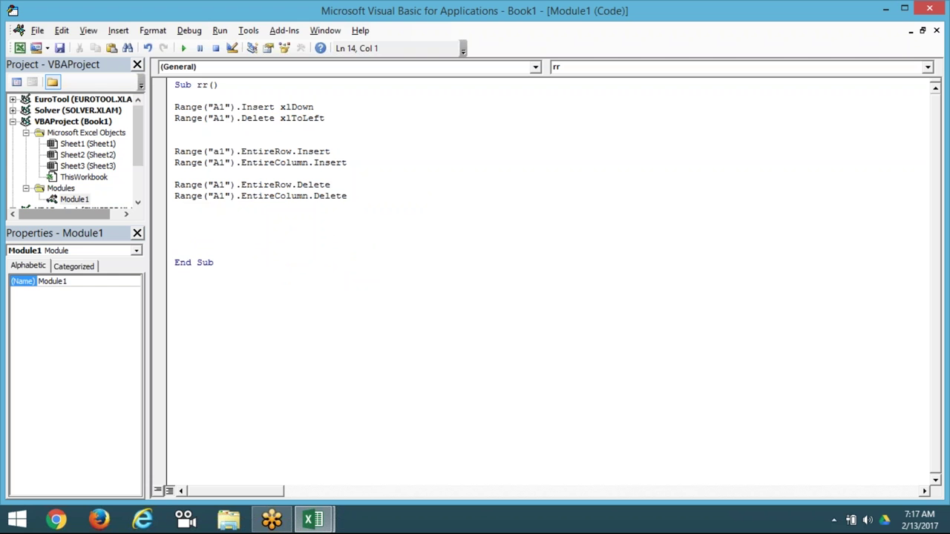
Type the line Range("A1").EntireRow.Hidden = True below the delete lines.
type("ra")
type("nge(")
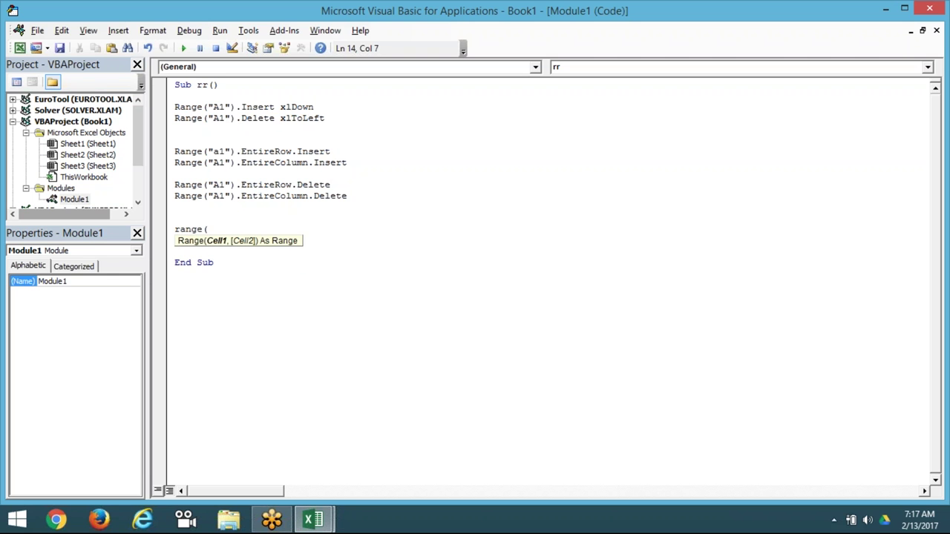
type("\"A1")
type("\").")
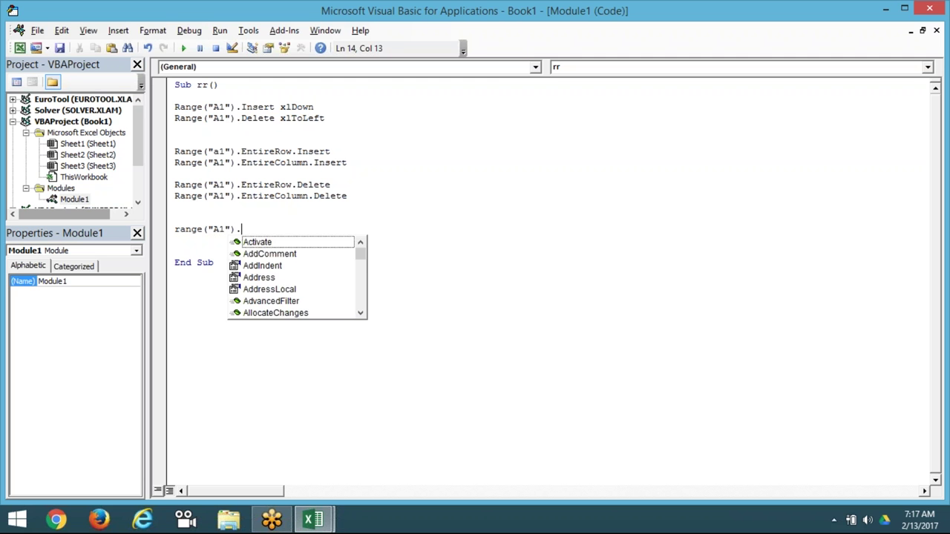
type("en")
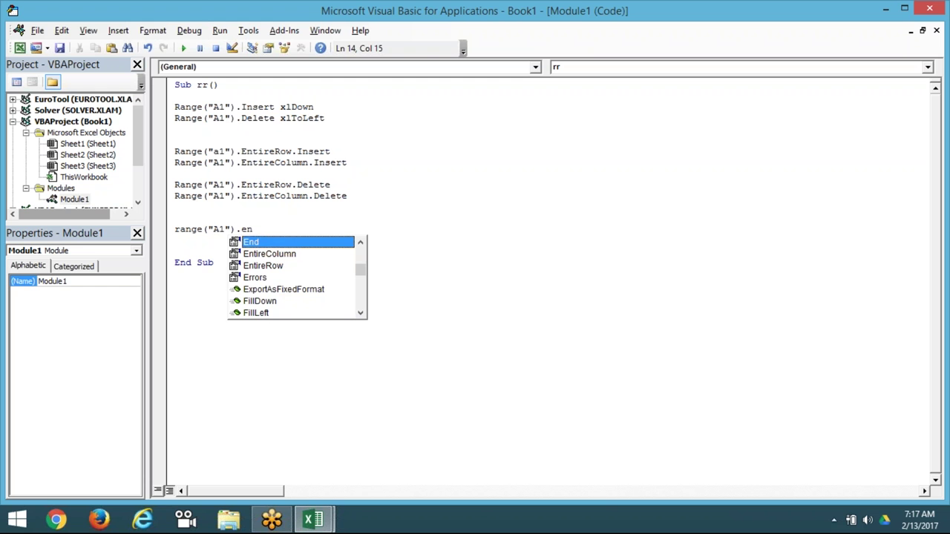
key("Down")
key("Down")
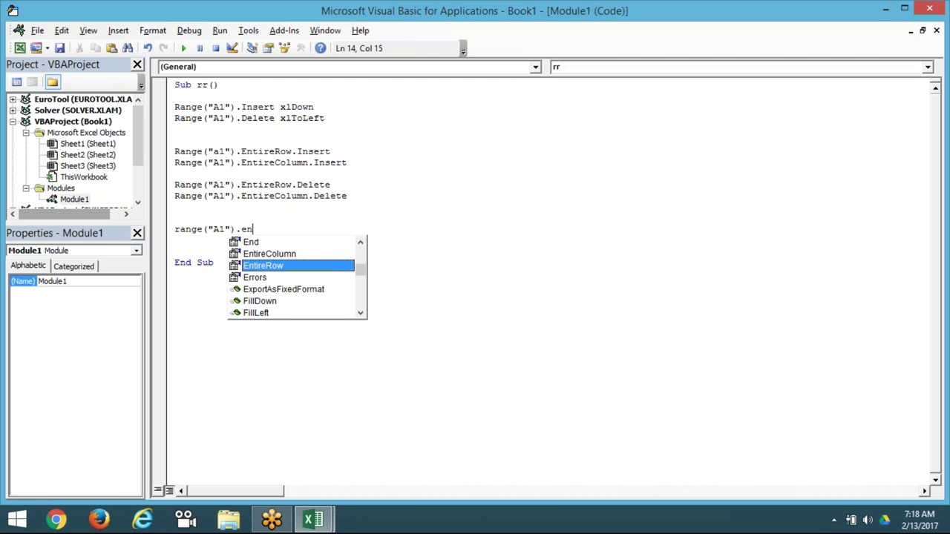
key("Tab")
type(".")
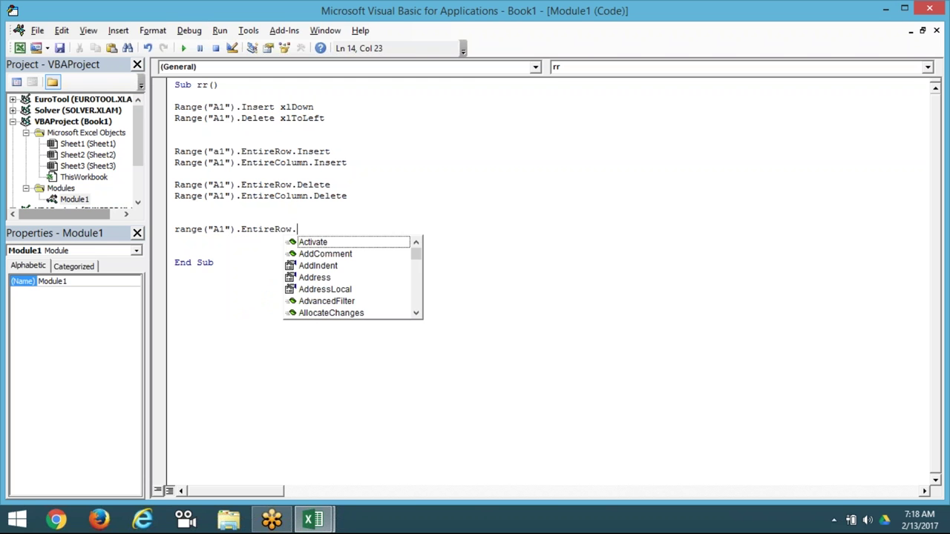
type("hi")
key("Tab")
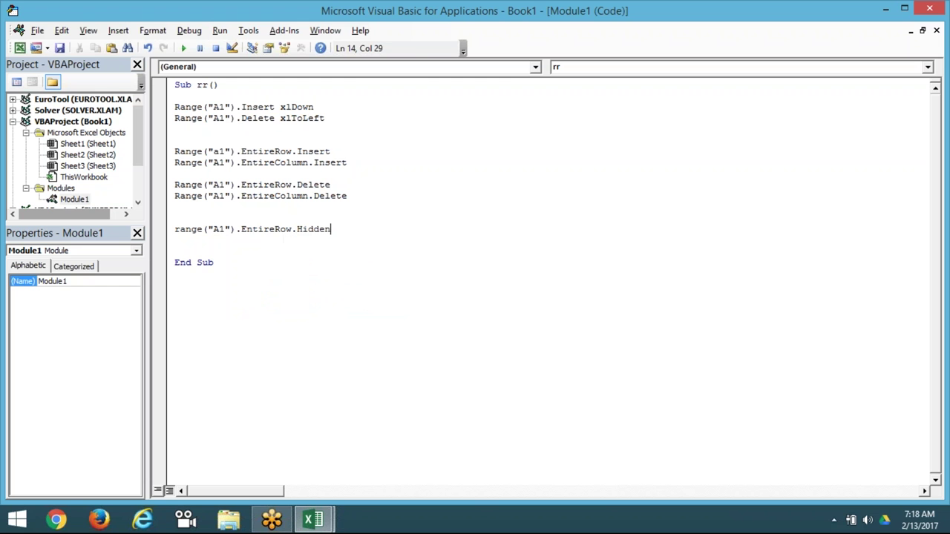
key("BackSpace")
type("=")
type("tr")
type("ue")
key("Down")
Remove the stray characters from the Hidden line and select the whole line.
left_click(294, 231)
type(".")
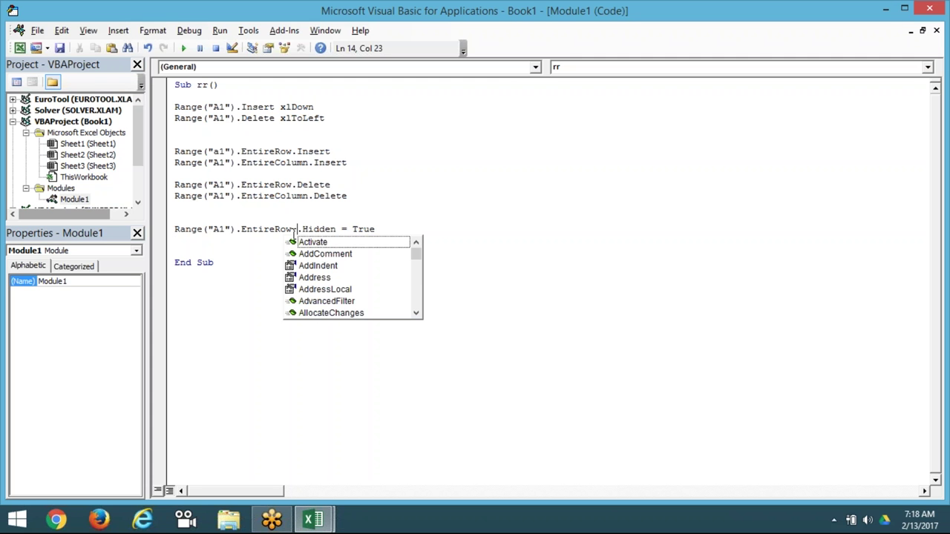
type("hi")
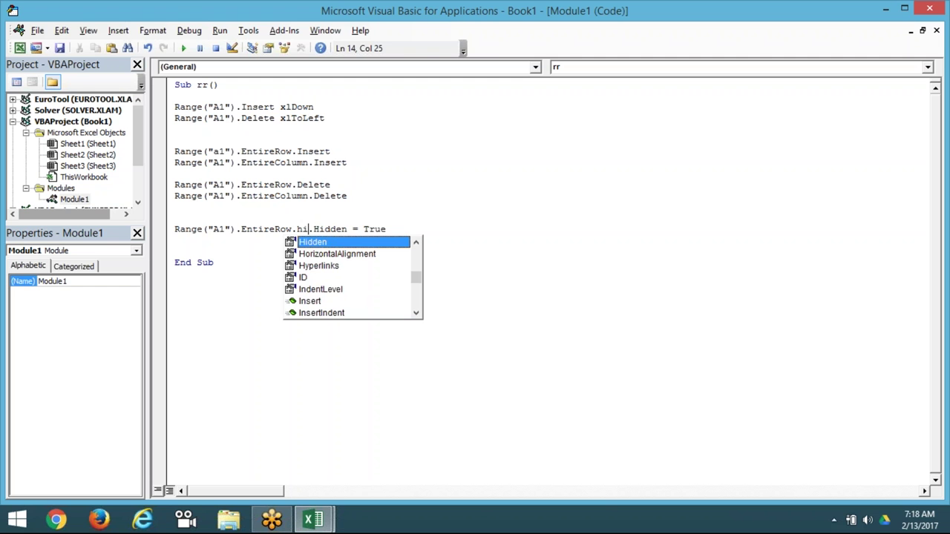
key("BackSpace")
key("BackSpace")
key("BackSpace")
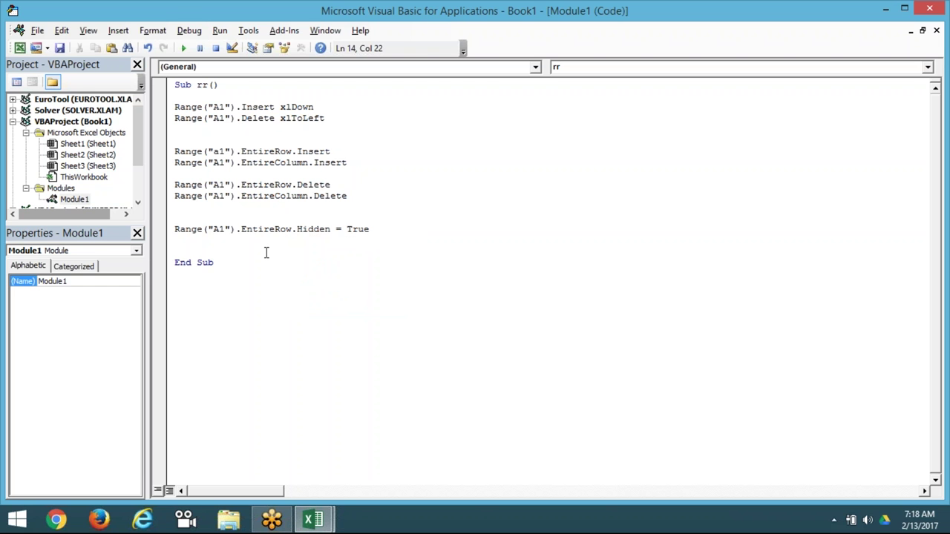
left_click(265, 253)
key("Up")
key("Up")
double_click(356, 231)
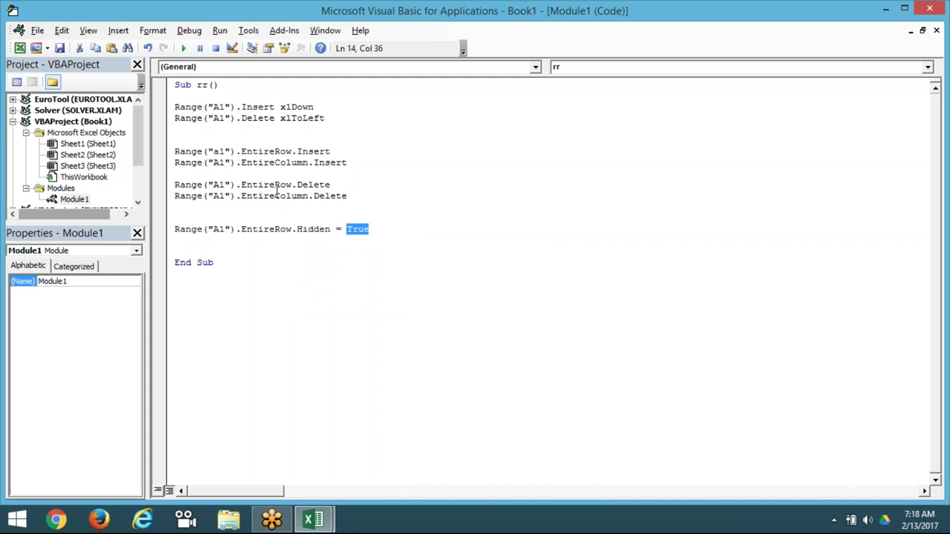
left_click(389, 235)
left_click_drag(384, 231, 174, 229)
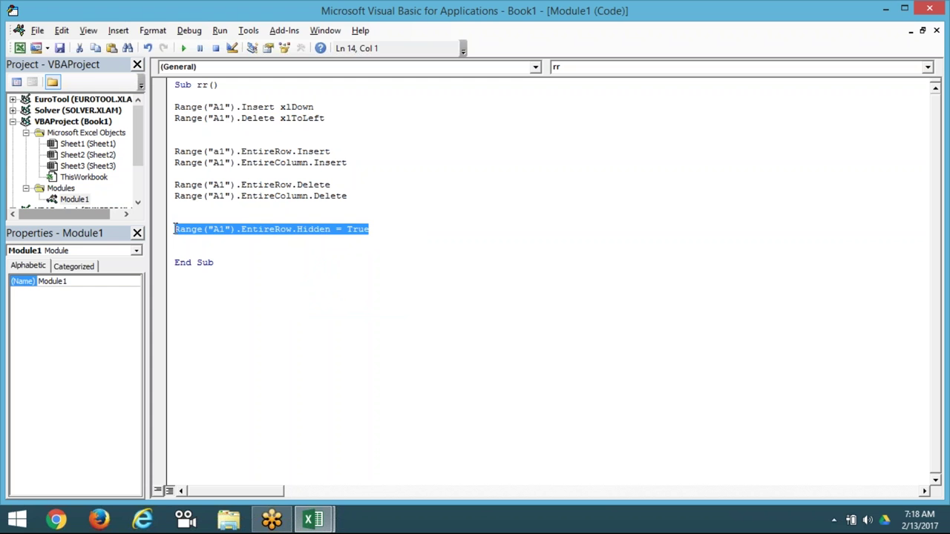
Duplicate the Hidden = True line on the line below.
key("ctrl+c")
key("Down")
key("ctrl+v")
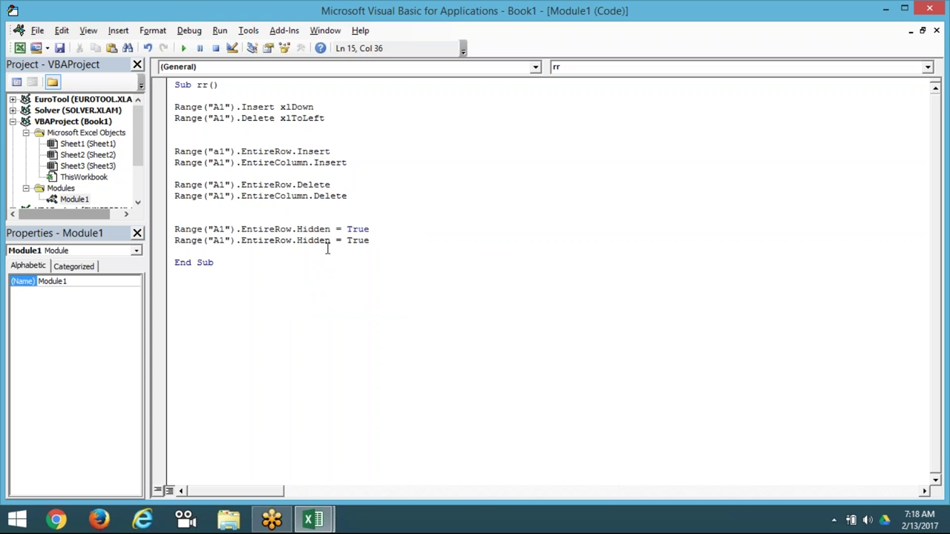
left_click(316, 240)
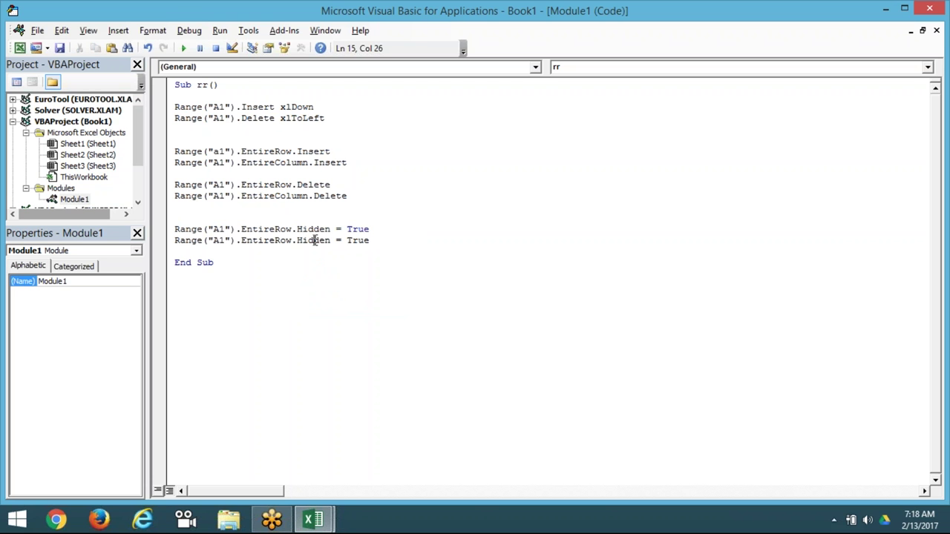
left_click(236, 242)
Change the copy to Range("A1").EntireColumn.Hidden = True.
type(".")
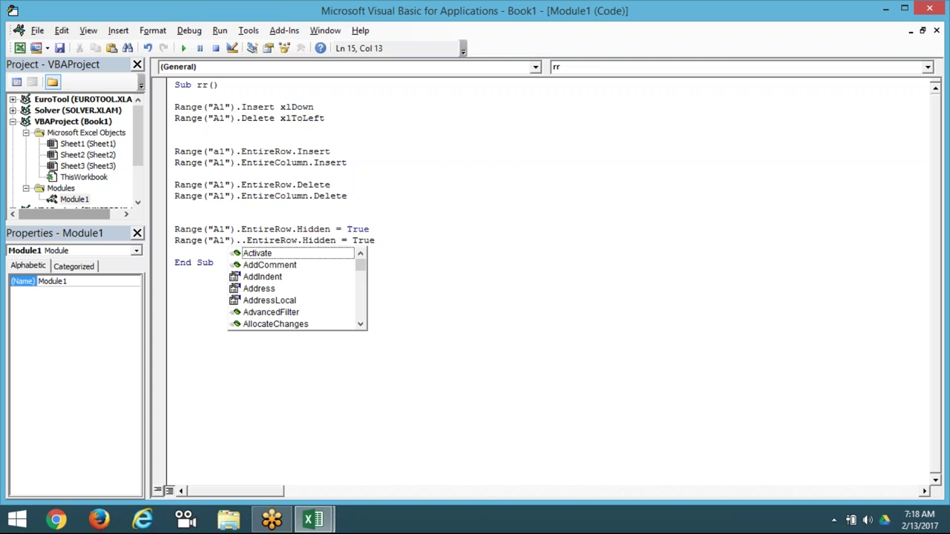
type("en")
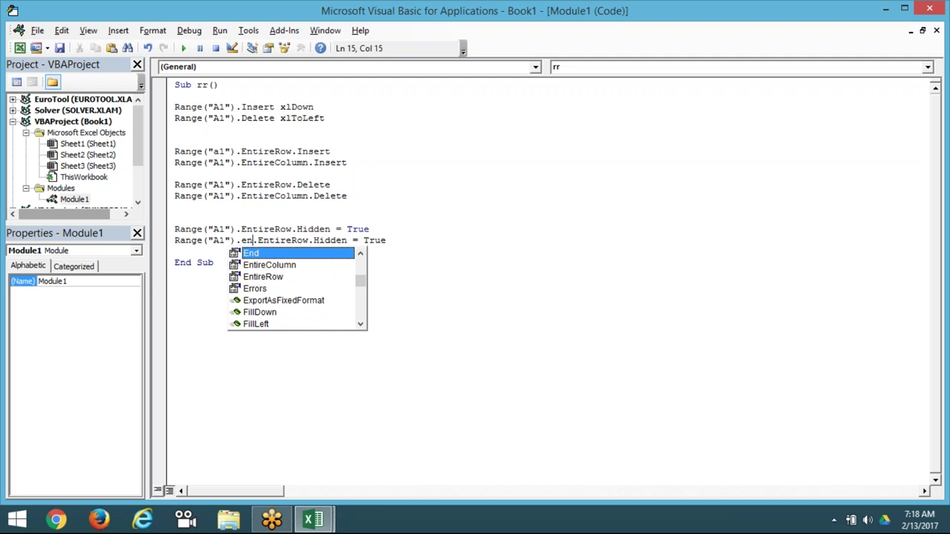
key("Down")
key("Down")
key("Tab")
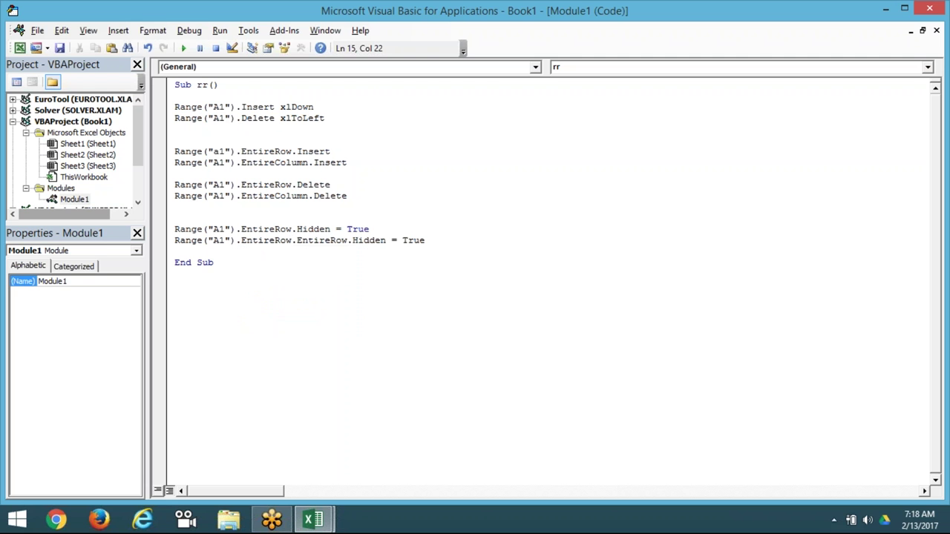
key("BackSpace")
key("BackSpace")
key("BackSpace")
key("BackSpace")
key("BackSpace")
key("BackSpace")
key("BackSpace")
key("BackSpace")
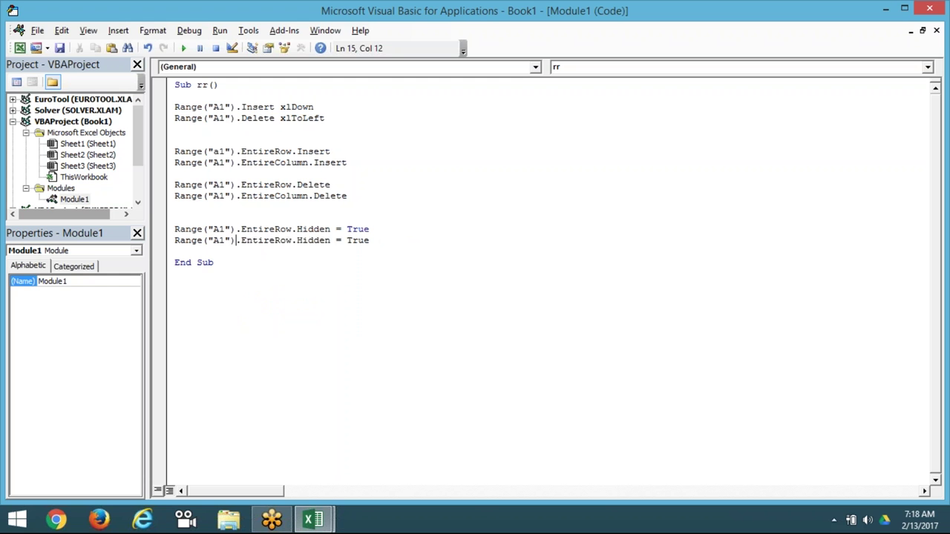
type(".e")
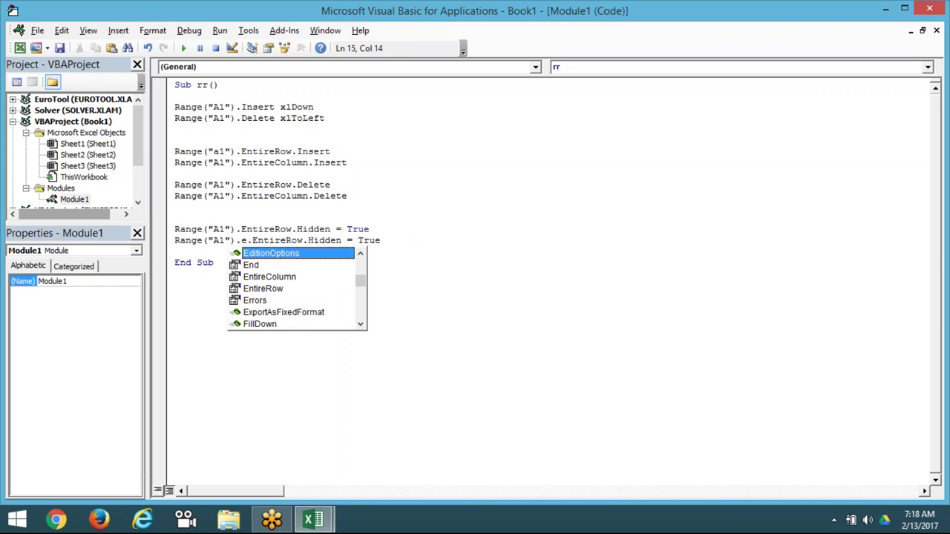
key("Down")
key("Down")
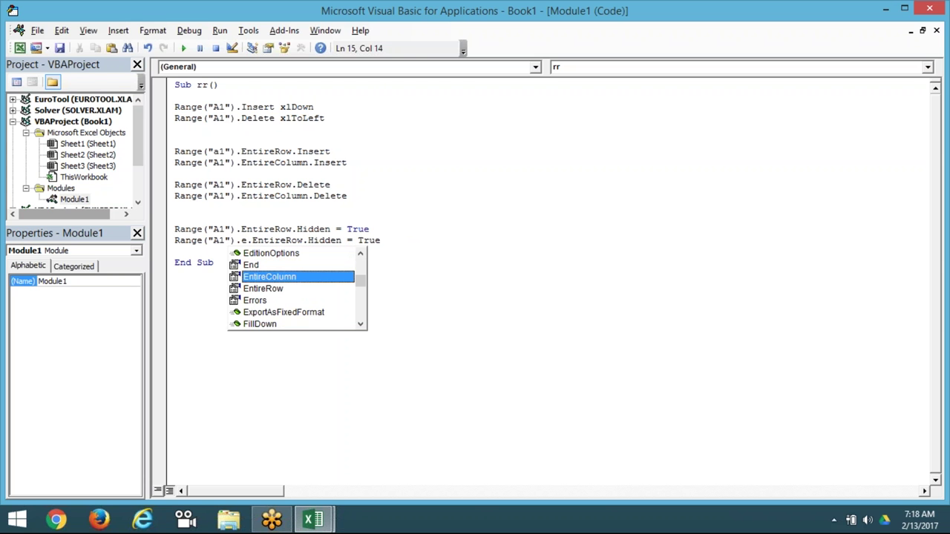
key("Tab")
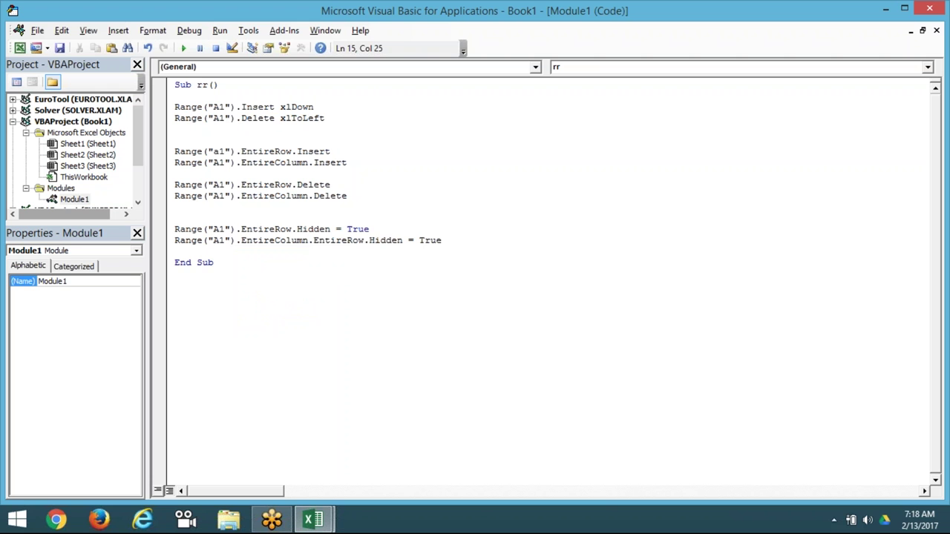
key("Delete")
key("Delete")
key("Delete")
key("Delete")
key("Delete")
key("Delete")
key("Delete")
key("Delete")
key("Delete")
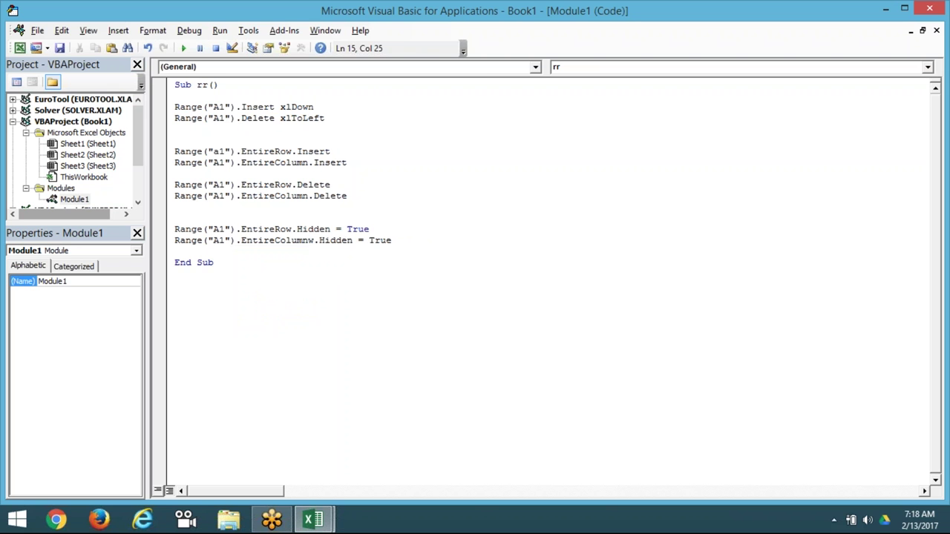
key("Delete")
Add an empty line above End Sub and switch to the Excel workbook.
key("Down")
key("Return")
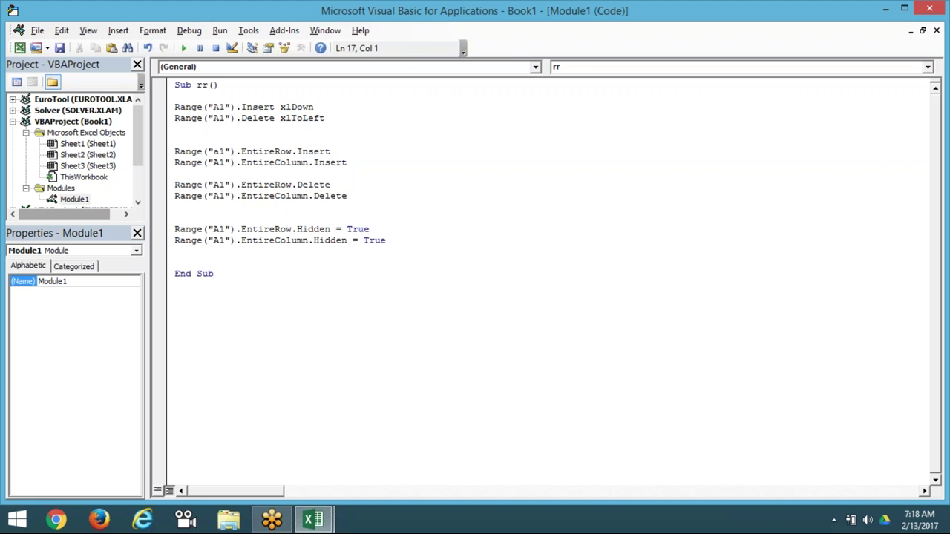
key("alt+F11")
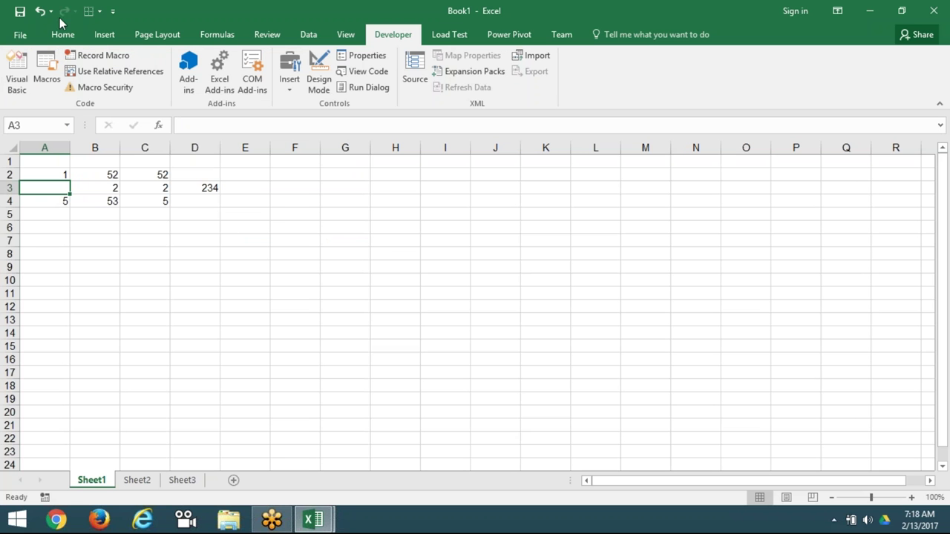
On the Home tab, review the Format menu's Row Height, AutoFit and Protect Sheet options with A3 selected.
left_click(62, 35)
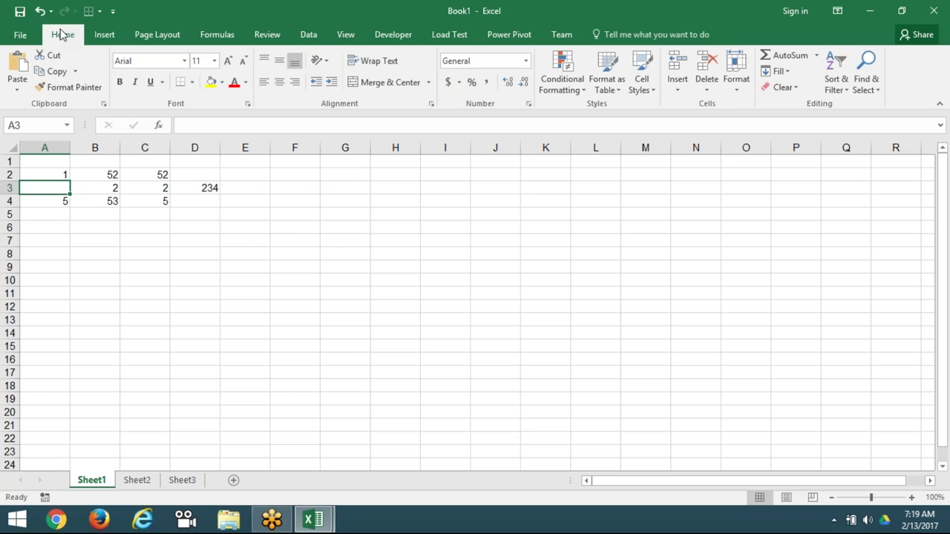
left_click(737, 88)
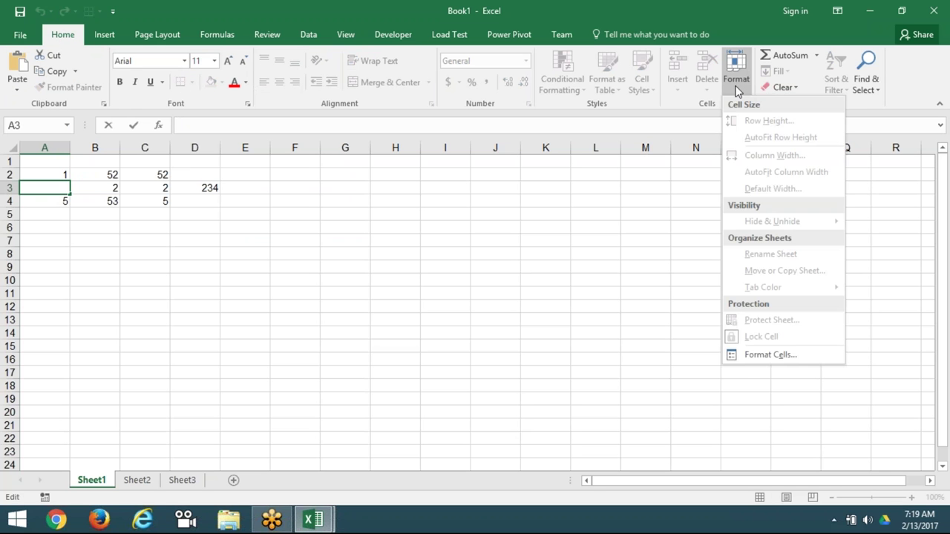
left_click(737, 88)
left_click(634, 213)
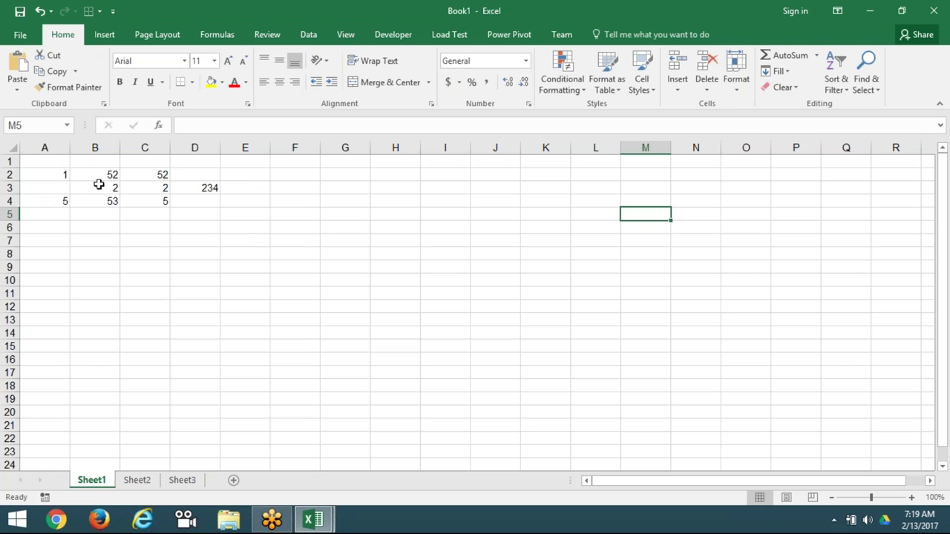
left_click(61, 186)
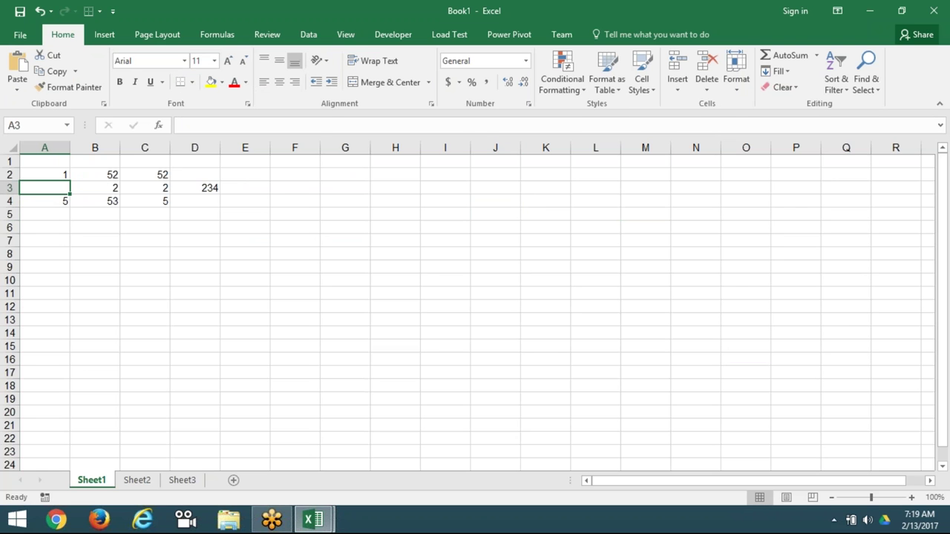
left_click(740, 89)
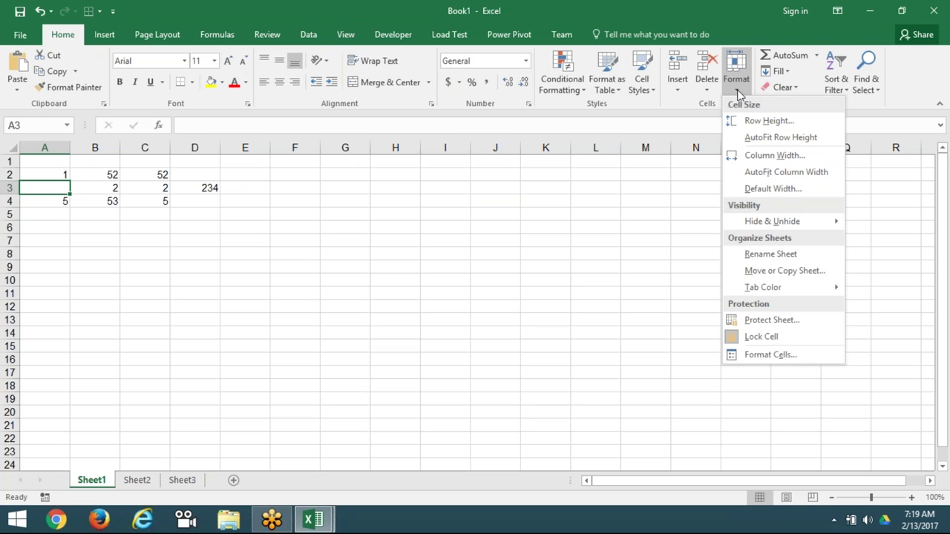
left_click(415, 242)
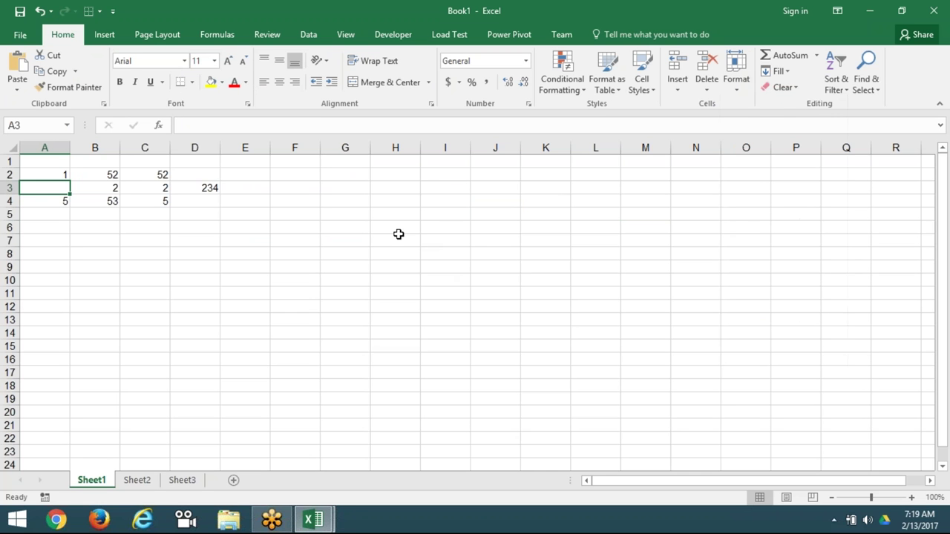
On Sheet2, enter 52, 25 and 63 in cells A1 to A3.
left_click(136, 482)
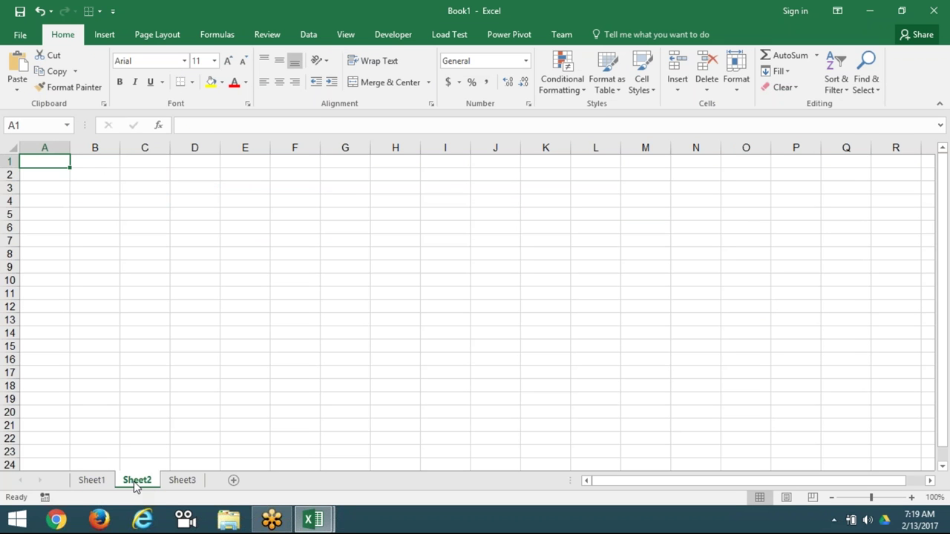
type("52")
key("Return")
type("25")
key("Return")
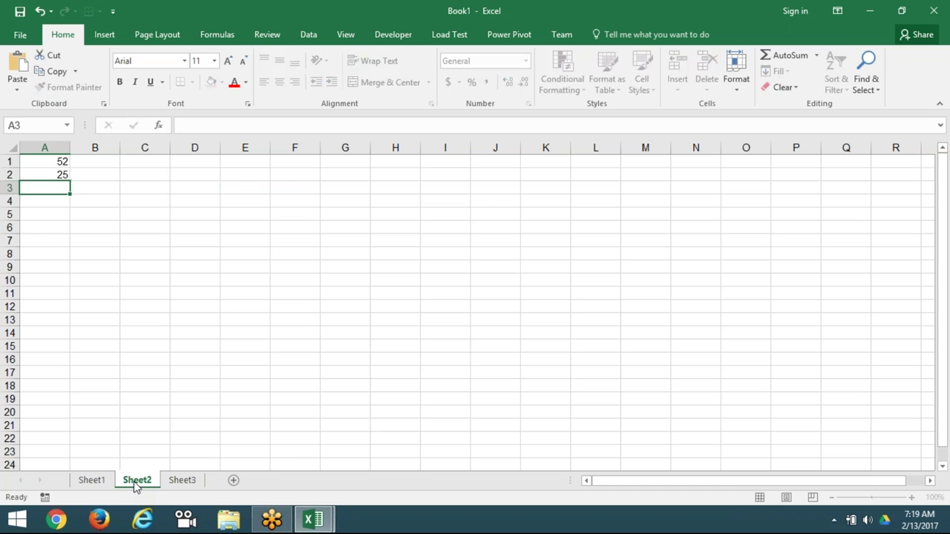
type("63")
key("Return")
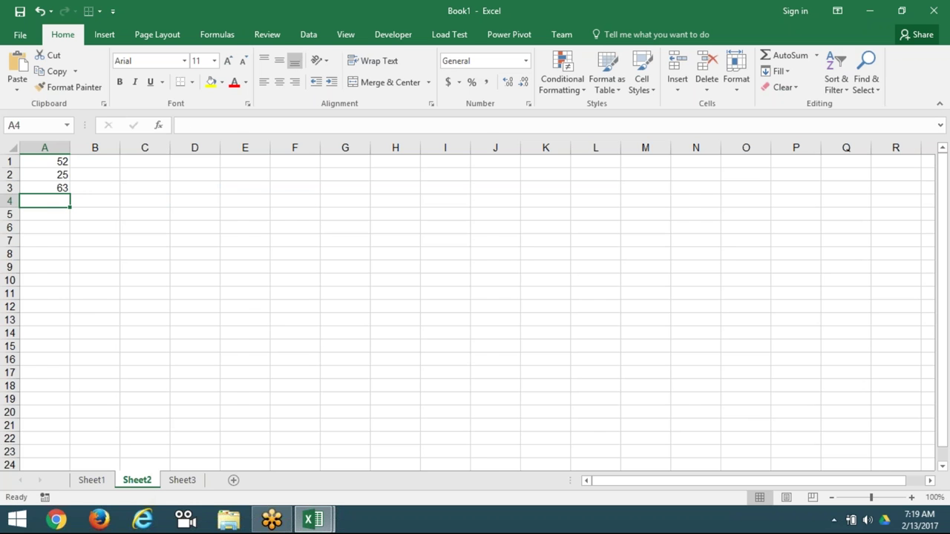
Try autofitting column A, undo it, and go back to the VBA editor.
double_click(70, 148)
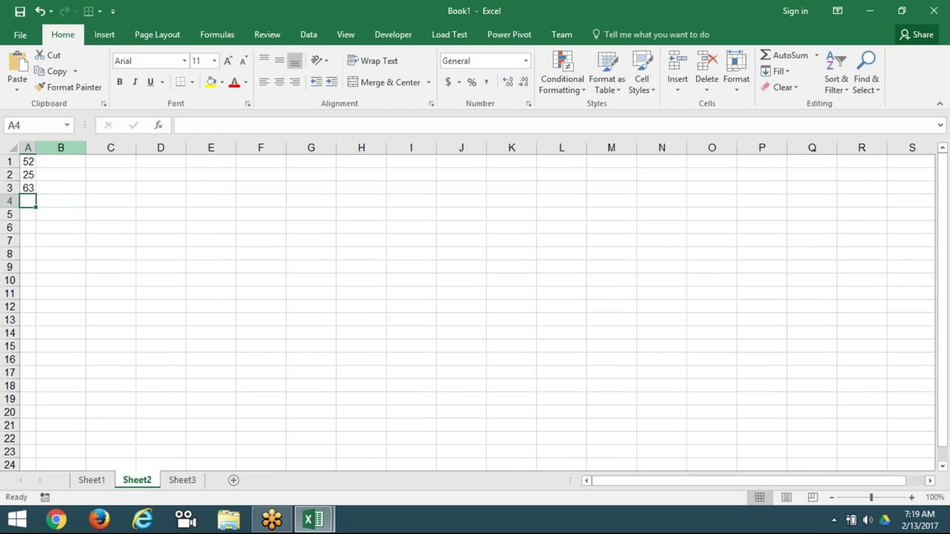
key("ctrl+z")
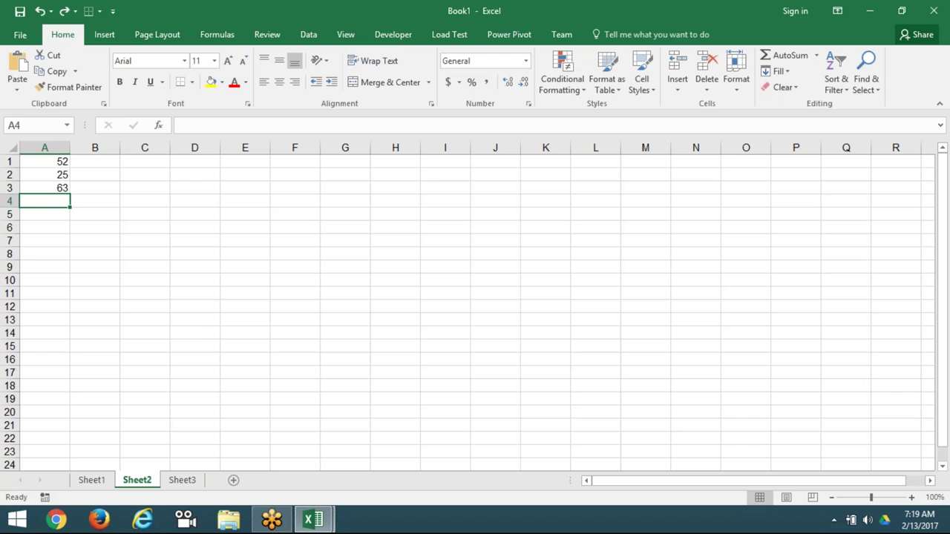
key("alt+Tab")
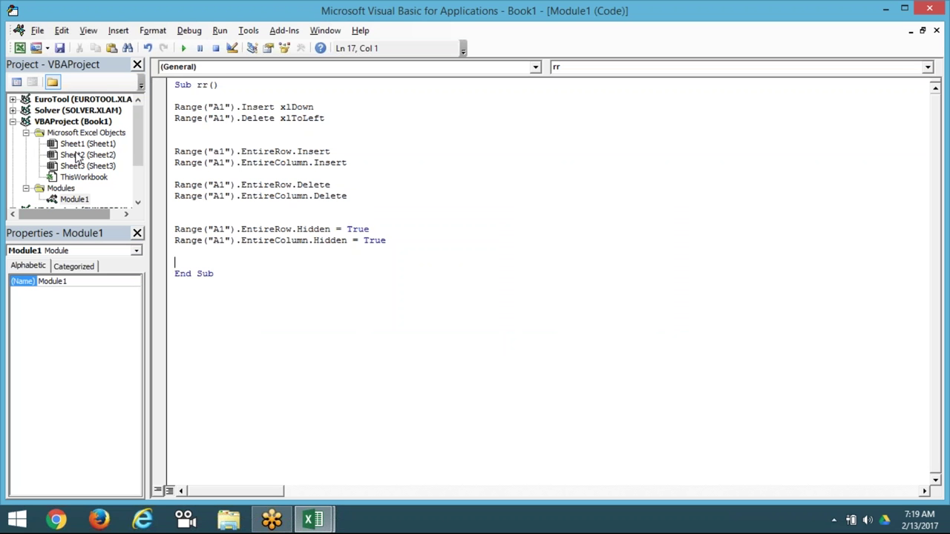
Write Range("A:A").EntireColumn.AutoFit in rr, then begin a column("A:A") line below.
type("ran")
type("ge(")
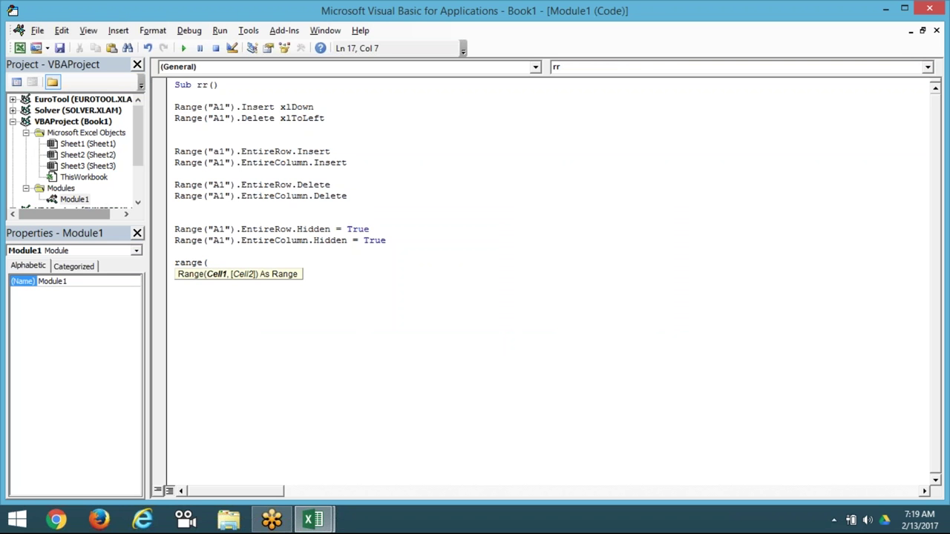
key("BackSpace")
key("BackSpace")
key("BackSpace")
key("BackSpace")
key("BackSpace")
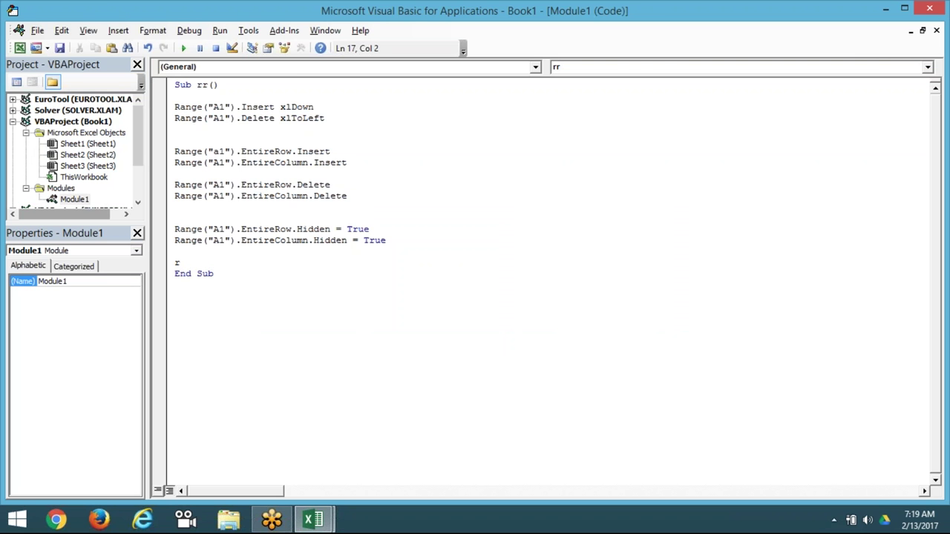
type("ange")
key("BackSpace")
key("BackSpace")
key("BackSpace")
key("BackSpace")
type("ange")
type("(")
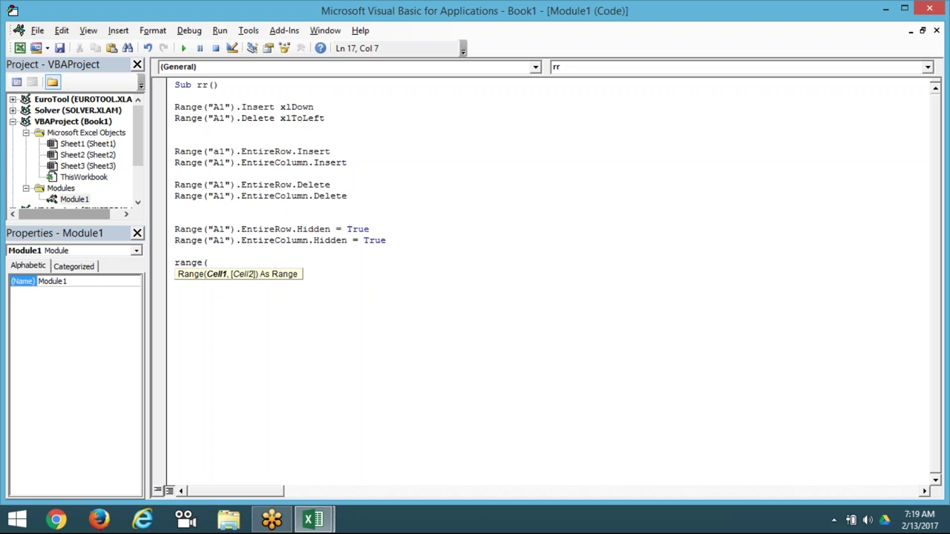
type("\"A:A")
type("\")")
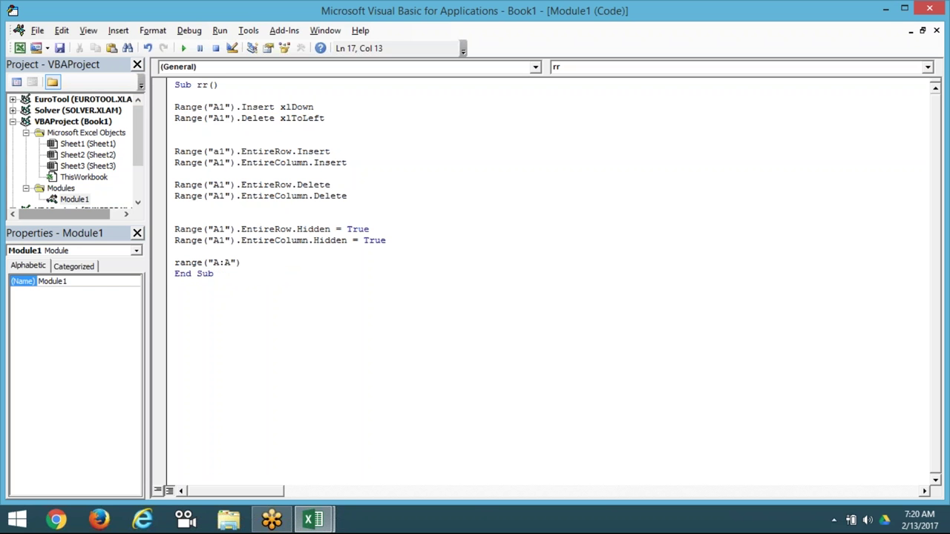
type(".en")
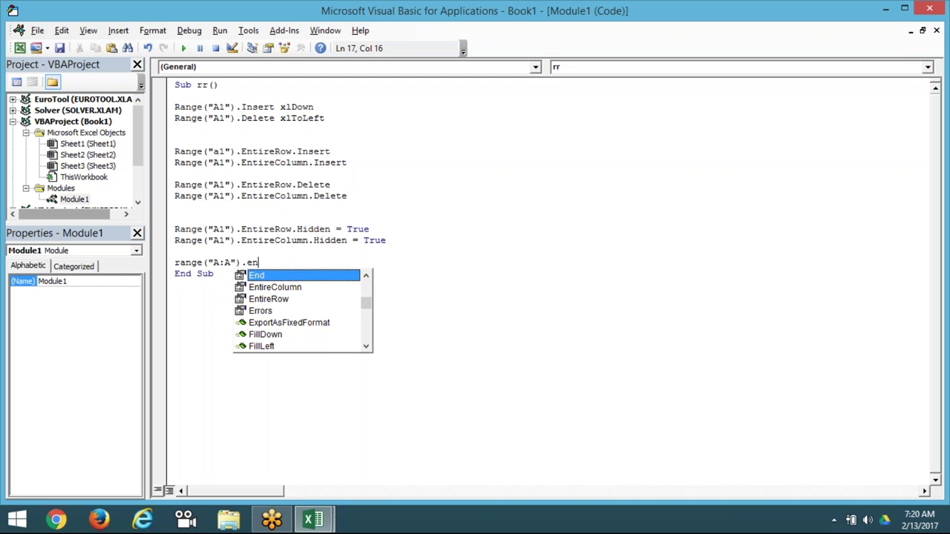
key("Down")
key("Tab")
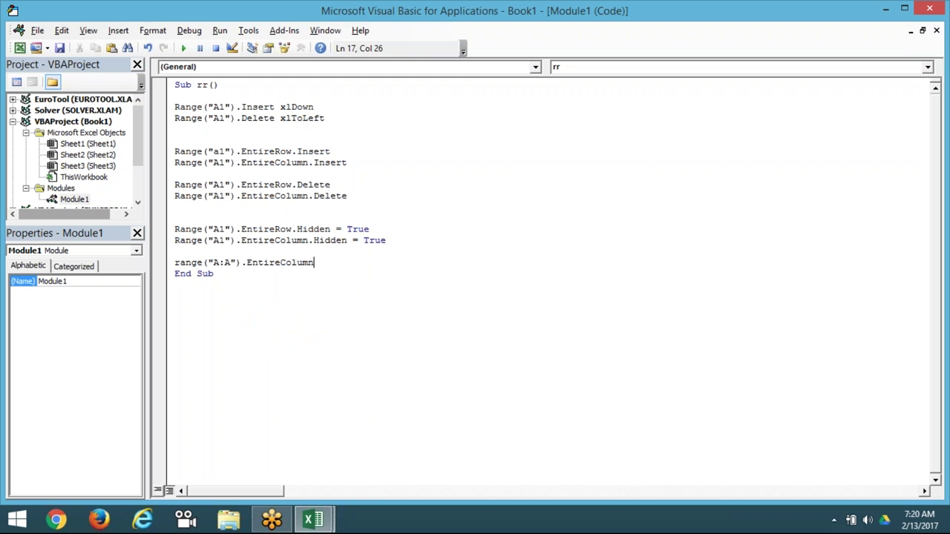
type(".au")
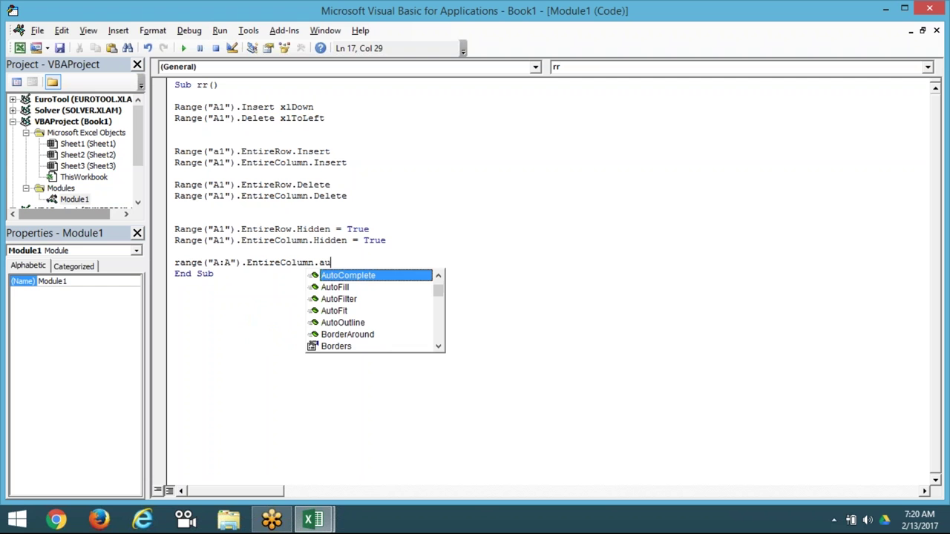
key("Down")
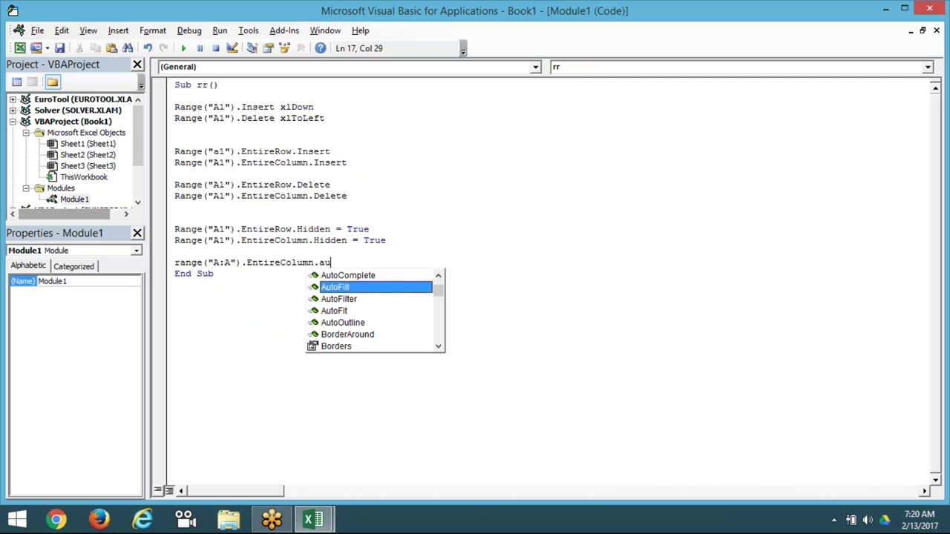
key("Down")
key("Down")
key("Return")
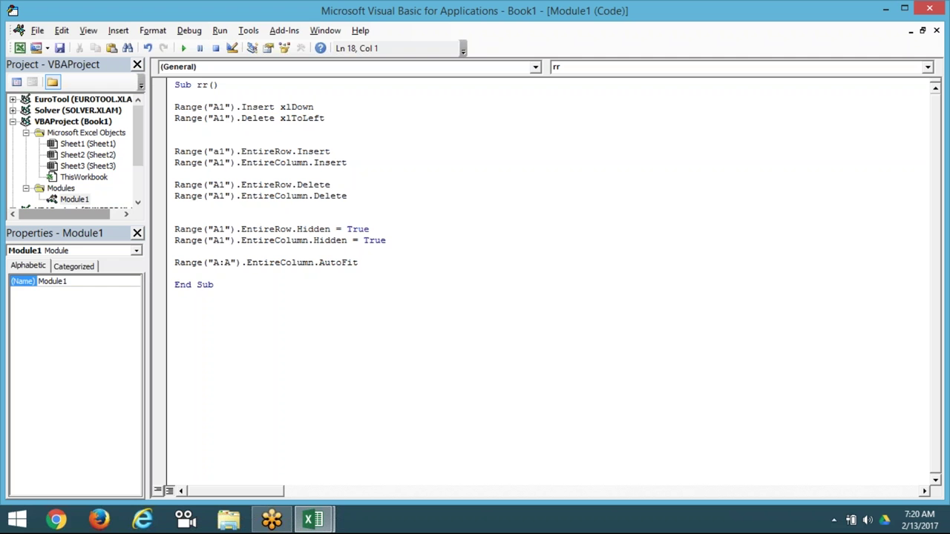
type("c")
type("ol")
type("um")
type("n")
type("(")
type("\"")
type("A")
type(":")
type("A\"")
Complete the line as Columns("A:A").EntireColumn.AutoFit.
key("Left")
key("Left")
key("Left")
key("Left")
key("Left")
key("Left")
type("s")
key("Right")
key("Right")
key("Right")
key("Right")
key("Right")
key("Right")
type(")")
type(".e")
type("n")
type("tire")
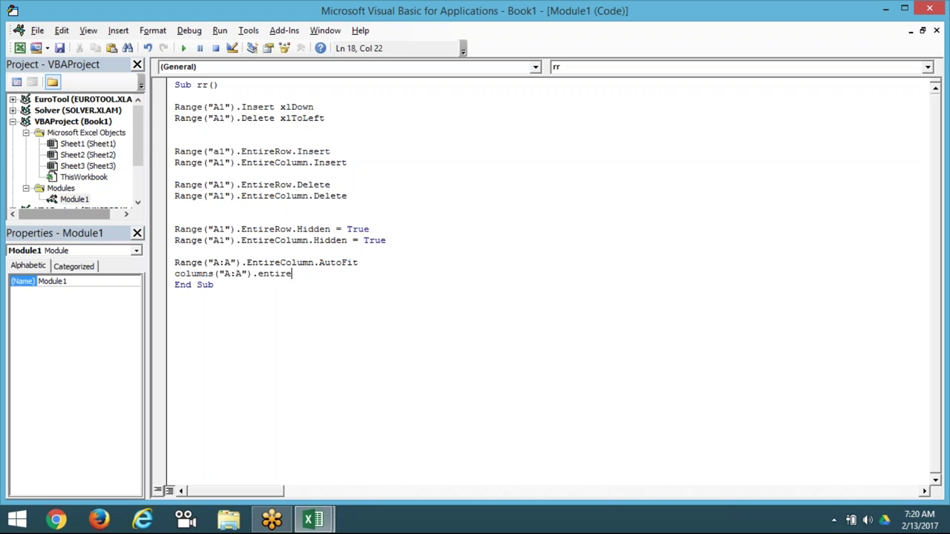
type("colu")
type("mn.aut")
type("o")
type("fi")
type("t")
left_click(214, 285)
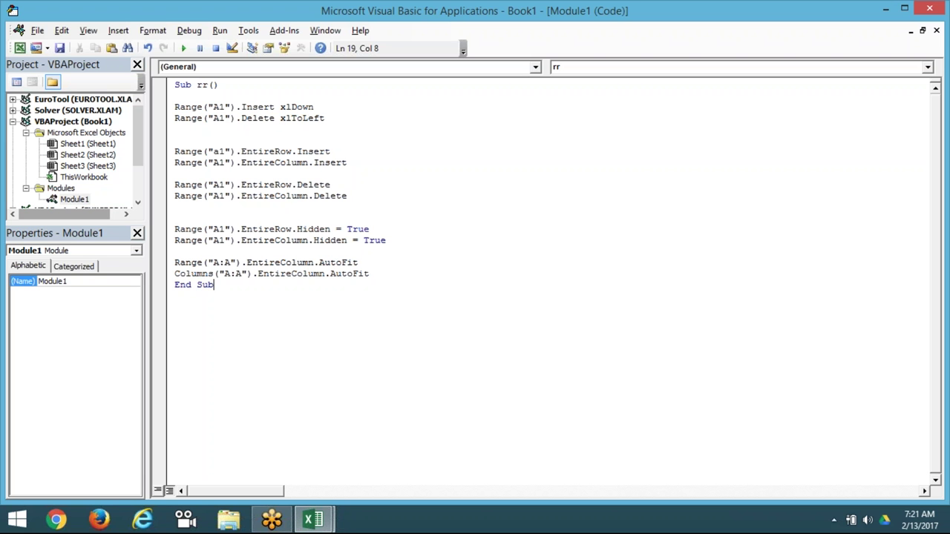
Insert a blank line above End Sub and switch to the Excel workbook.
key("ctrl+Left")
key("ctrl+Left")
key("Return")
key("Up")
key("alt+F11")
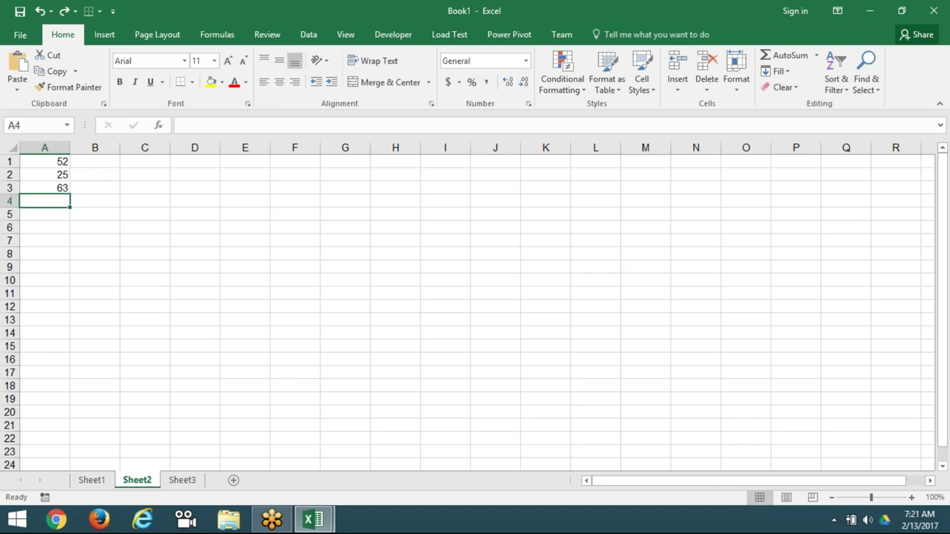
Add a Range("A:A").ColumnWidth = 9 line to the rr macro, then return to Excel.
key("alt+F11")
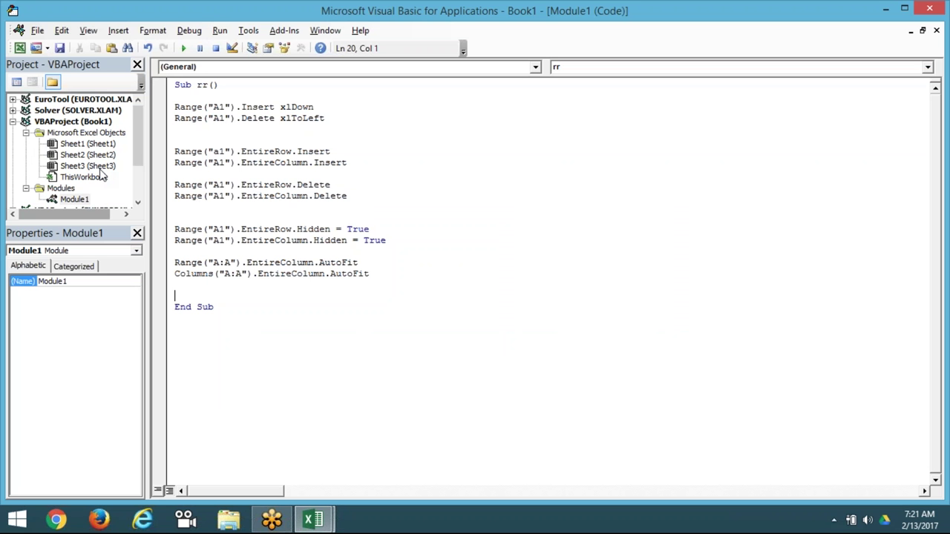
key("Return")
key("Up")
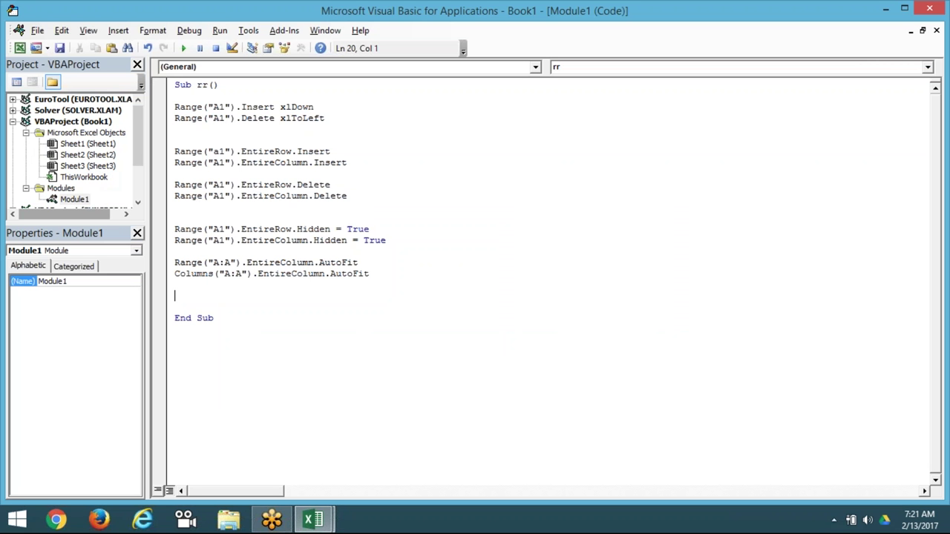
type("ran")
type("ge(\"")
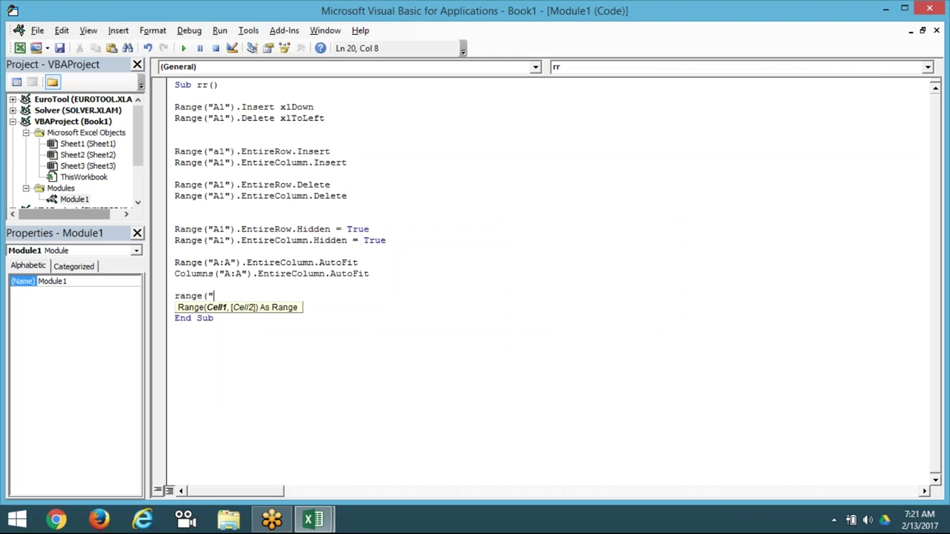
type("A:A\"")
type(")")
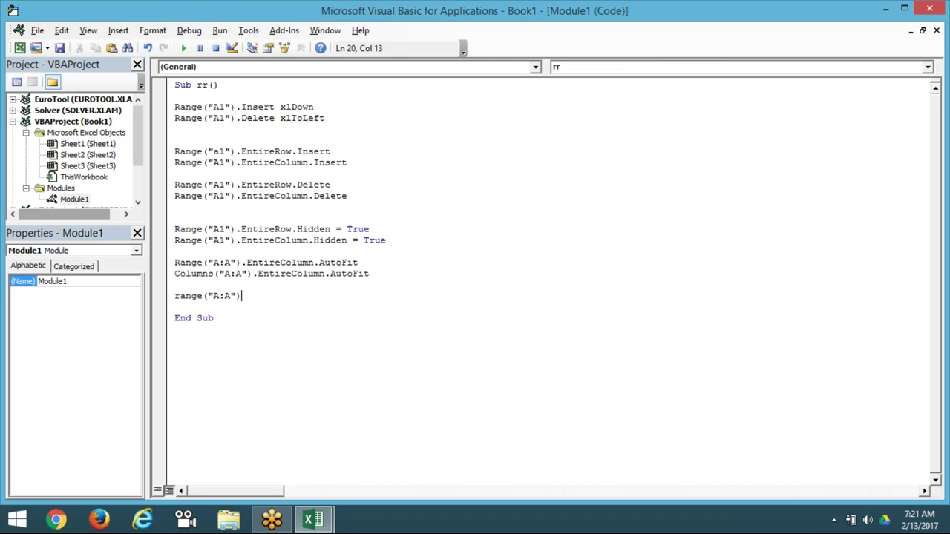
type(".")
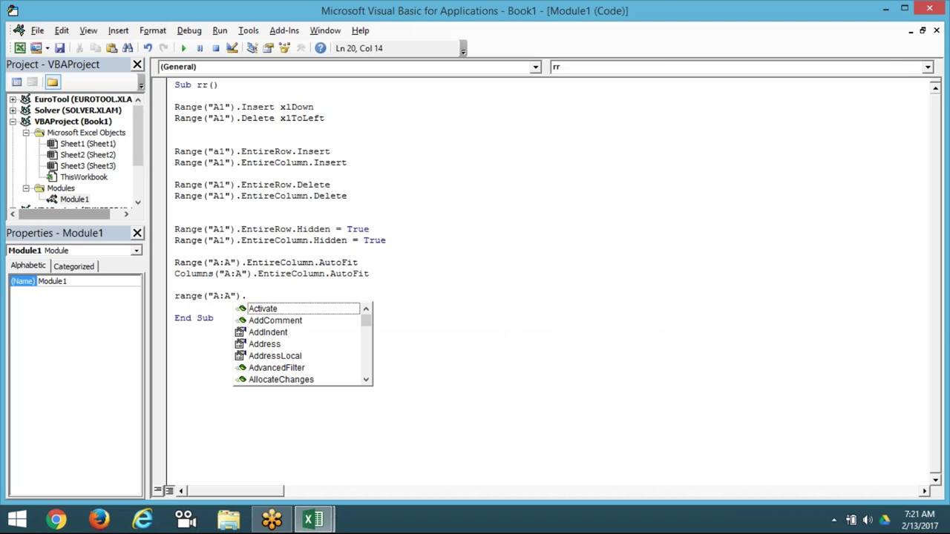
type("co")
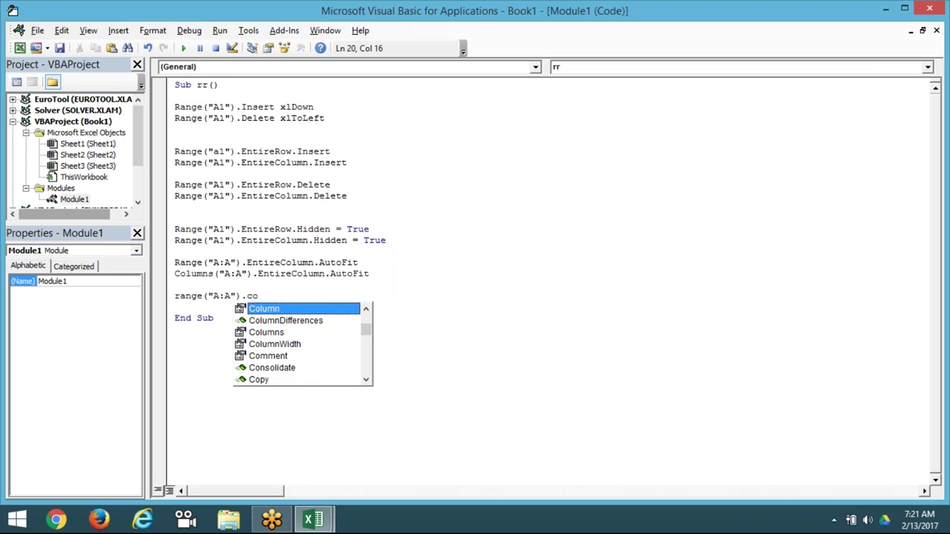
key("Down")
key("Down")
key("Tab")
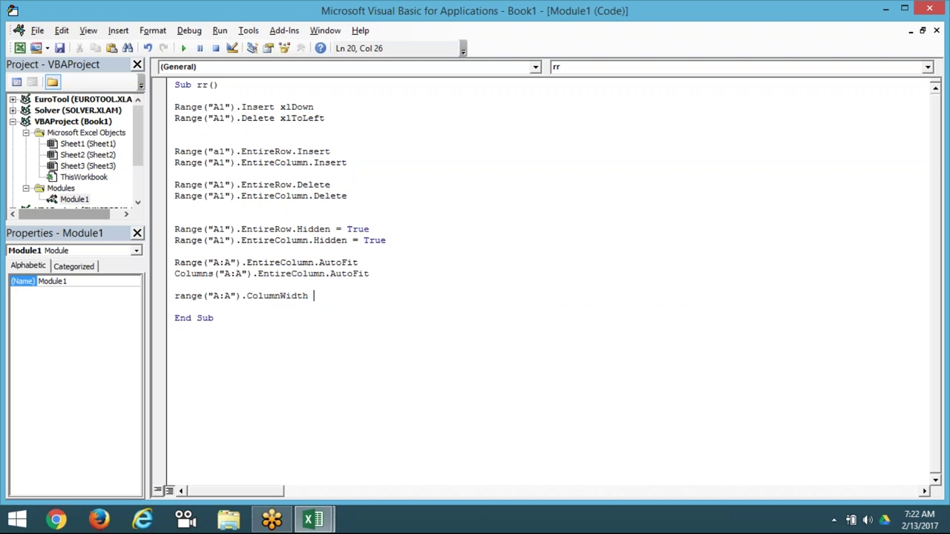
type("= 9")
key("Return")
key("alt+F11")
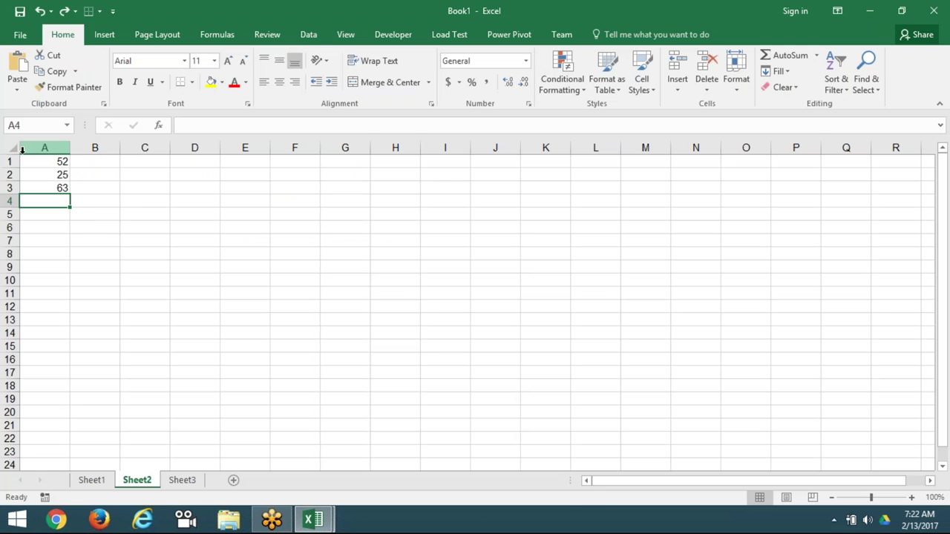
Check column A's width of 8.38 in the Column Width dialog without changing it.
left_click(37, 148)
right_click(41, 148)
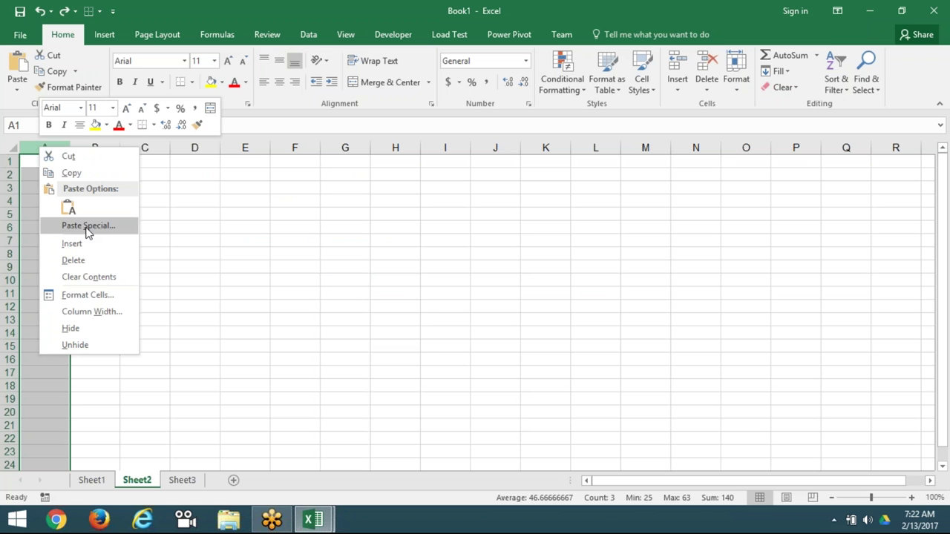
left_click(86, 316)
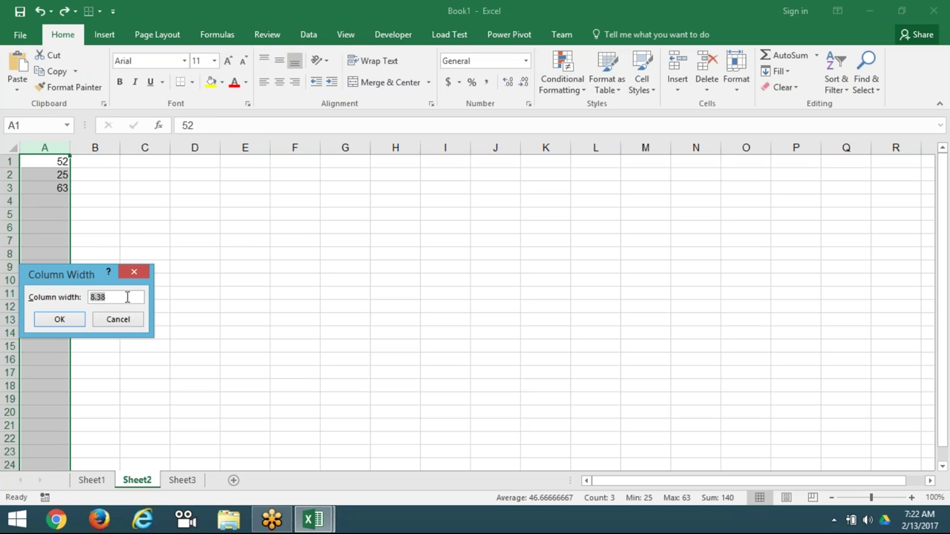
key("Return")
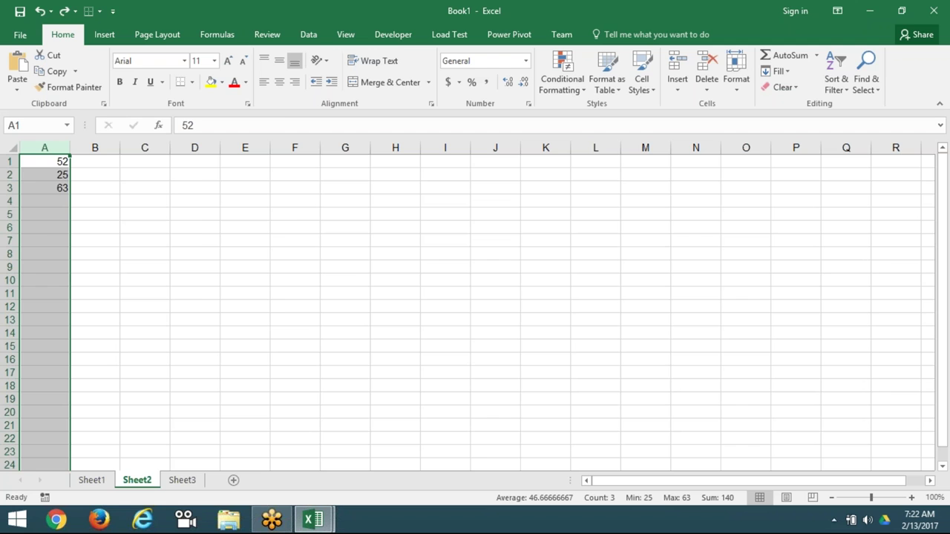
Start a Range("3:3") line in rr and test a whole-row reference in cell C6.
key("alt+F11")
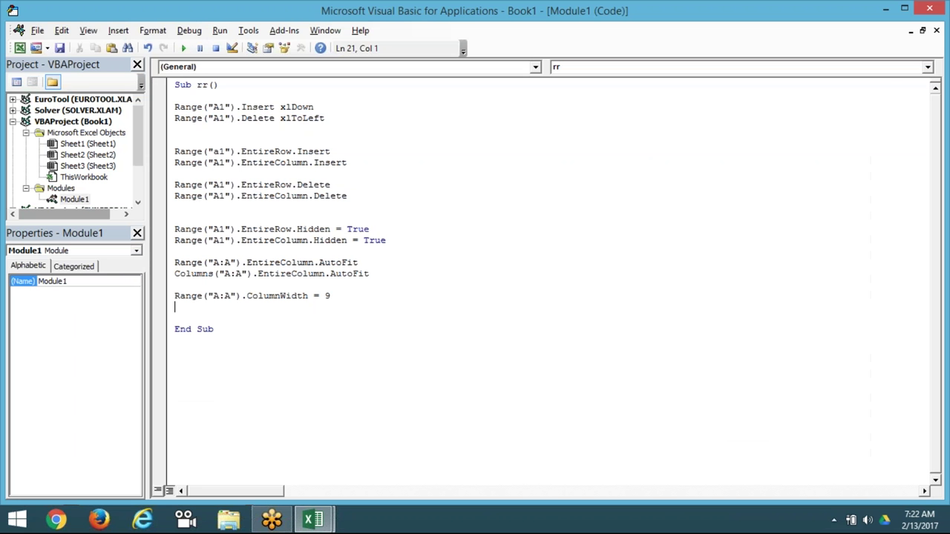
type("range")
type("(\"")
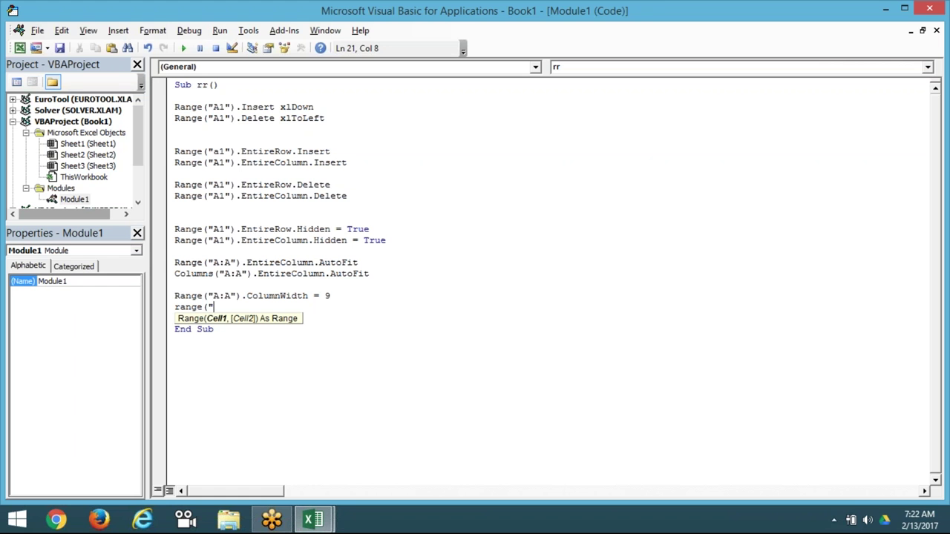
type("3")
type(":3\"")
type(")")
key("alt+F11")
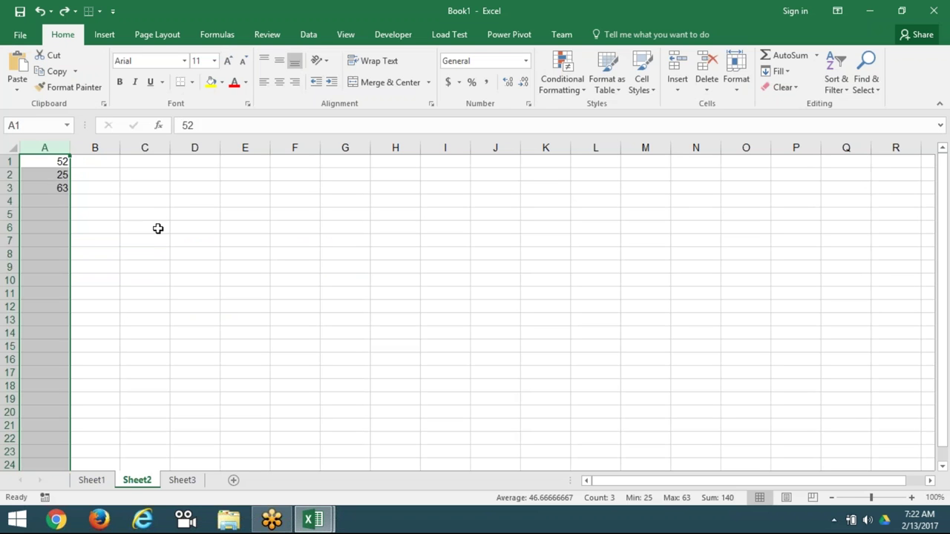
left_click(157, 227)
type("=")
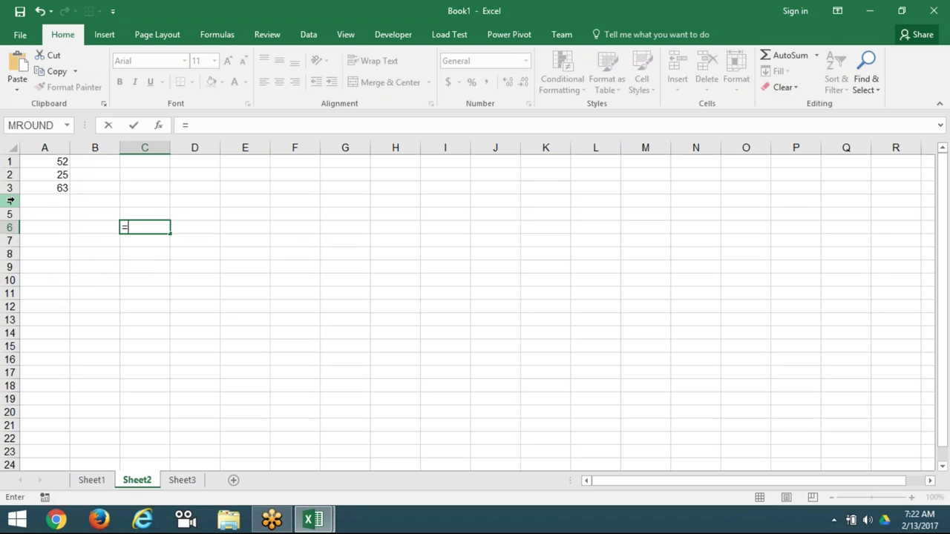
left_click(10, 201)
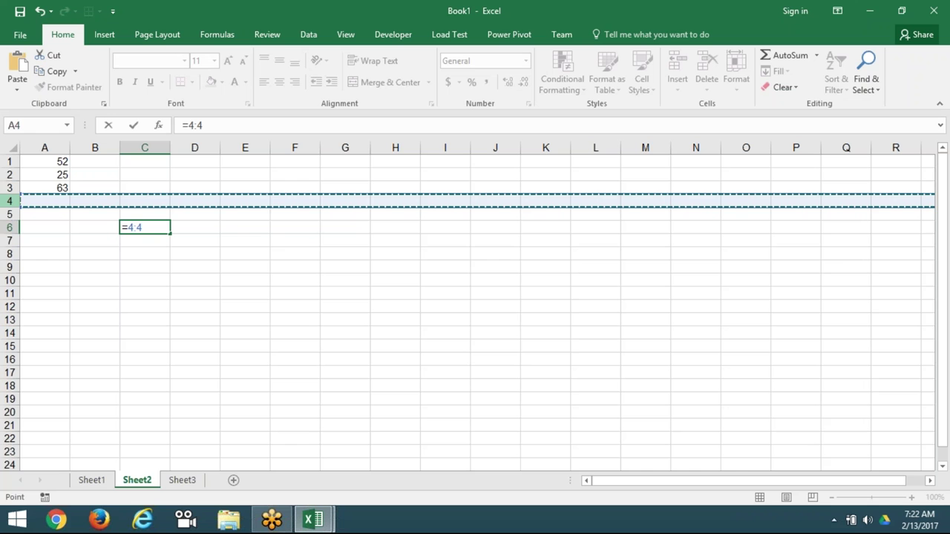
key("Escape")
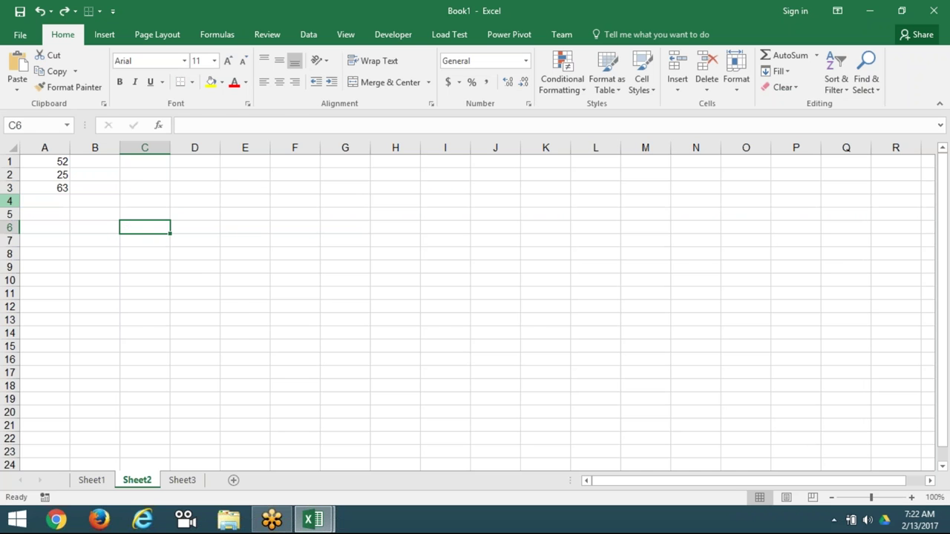
key("alt+Tab")
Complete the line as Range("3:3").RowHeight = 30 and add blank lines before End Sub.
type(".")
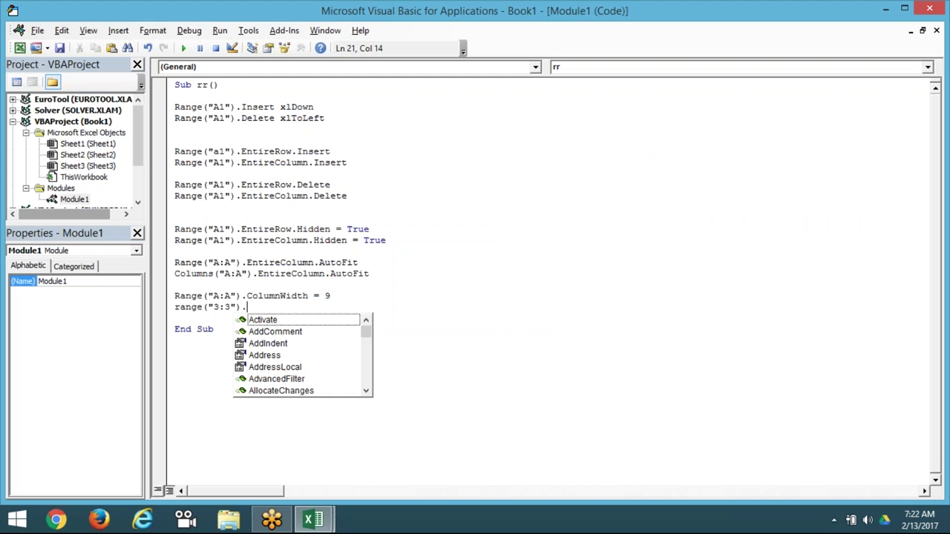
type("ro")
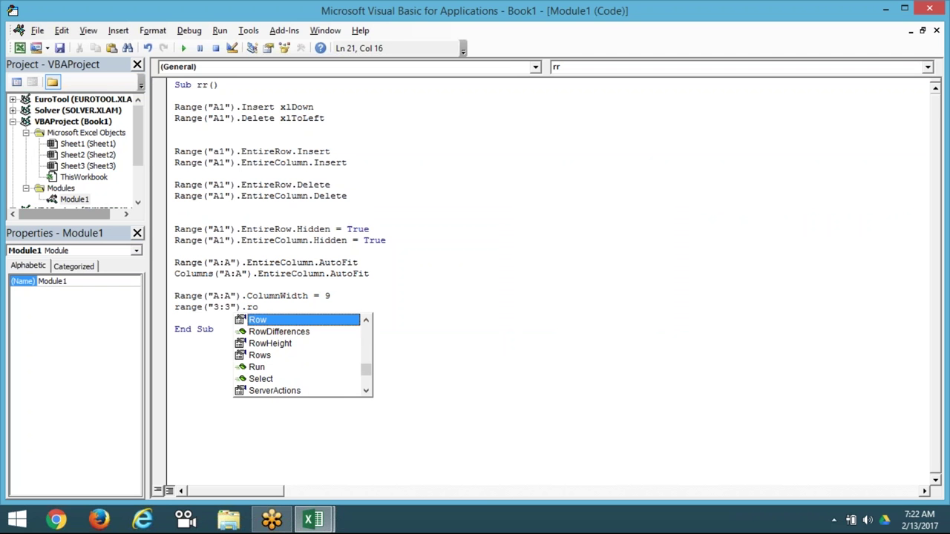
key("Down")
key("Down")
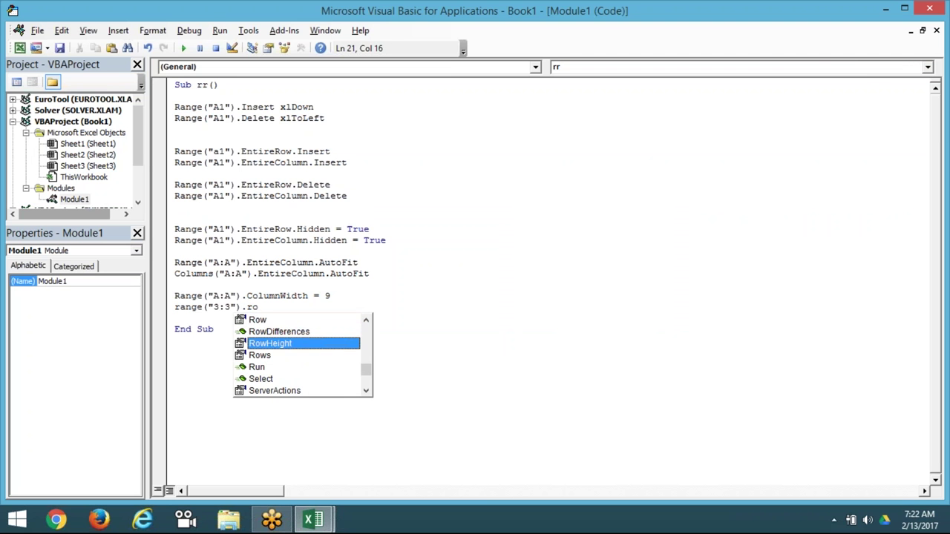
key("Tab")
type(".")
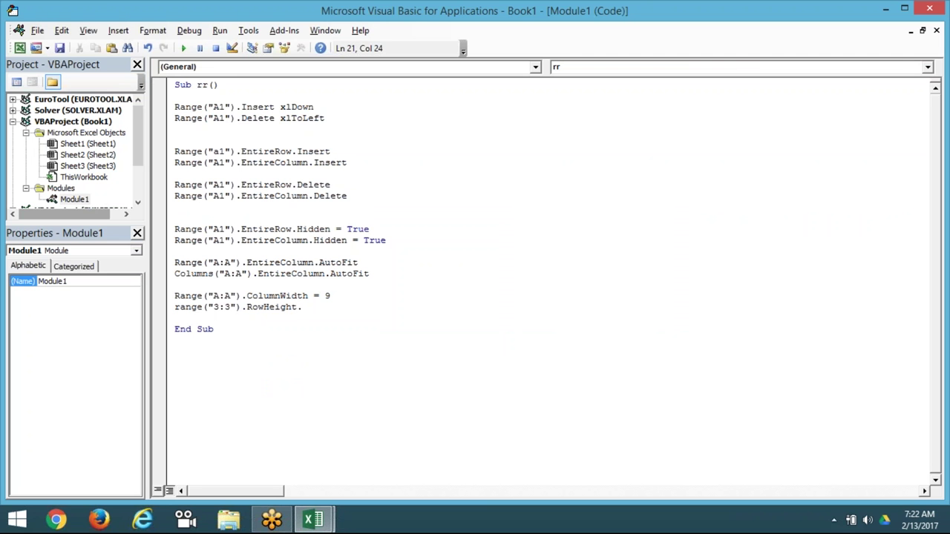
key("BackSpace")
type("=")
type("30")
key("Return")
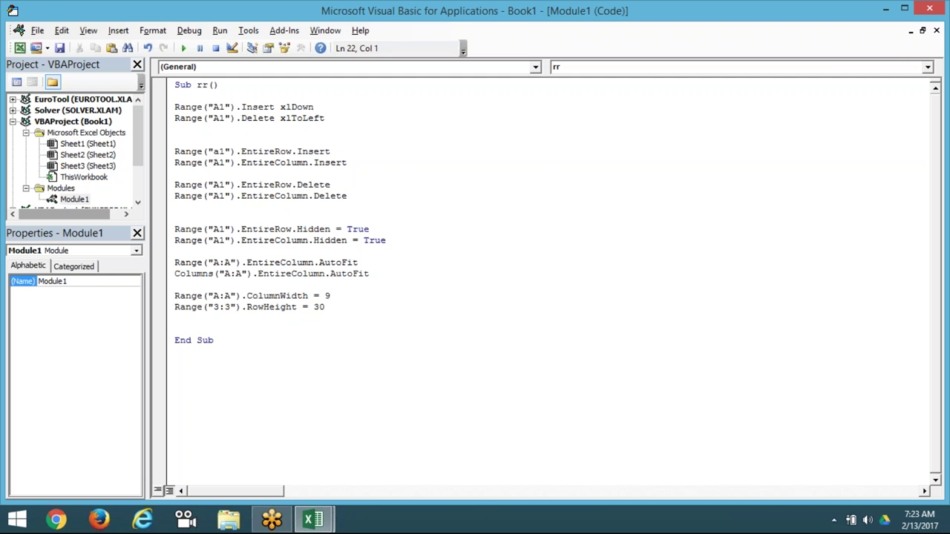
key("Return")
key("Return")
key("alt+F11")
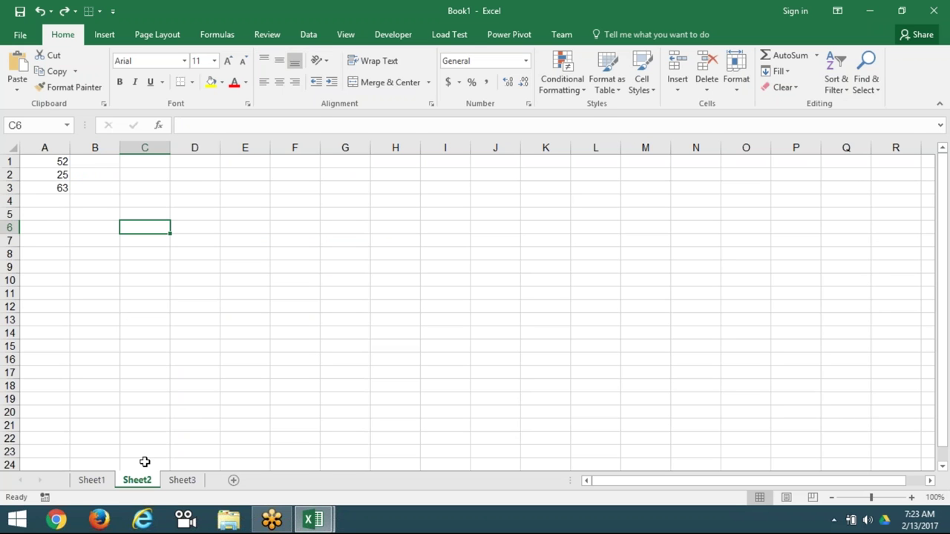
Switch to Sheet1 and view its Protect Sheet options without protecting it.
left_click(106, 485)
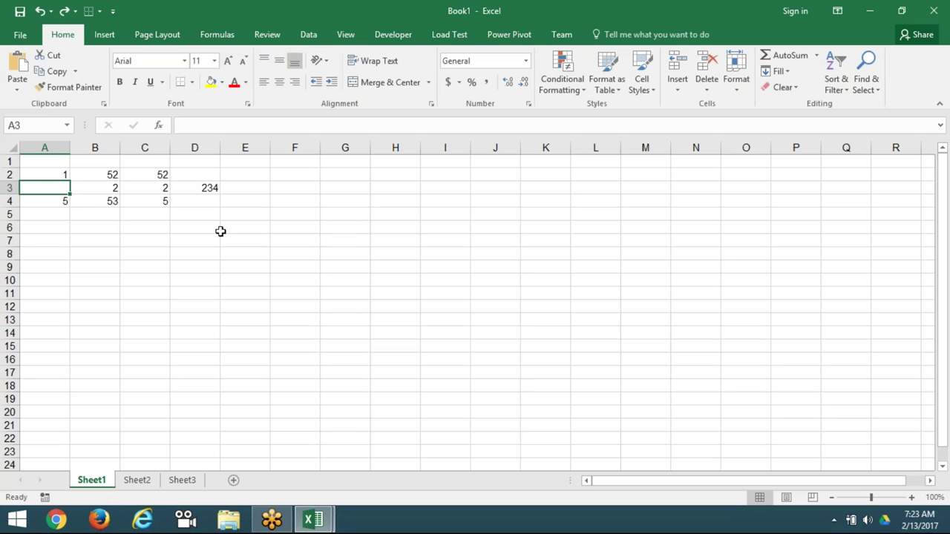
right_click(99, 480)
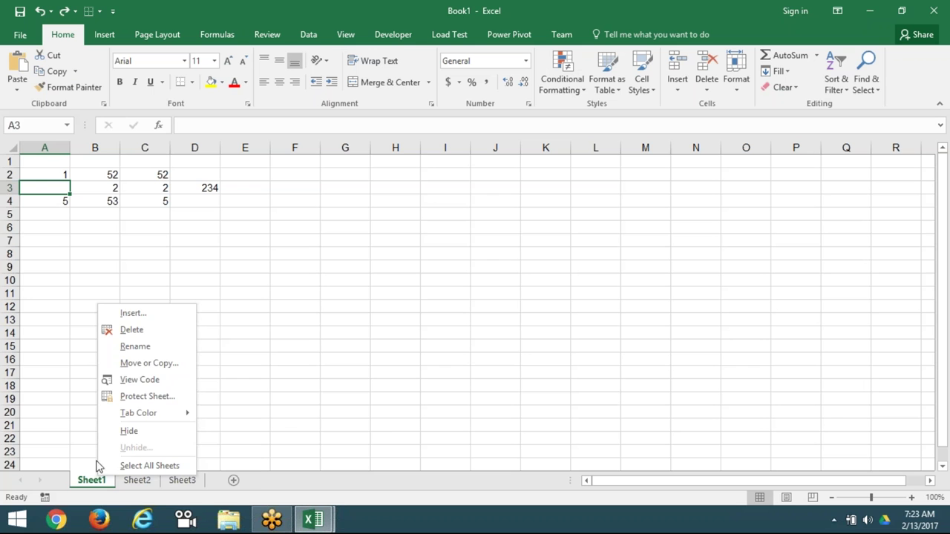
left_click(152, 398)
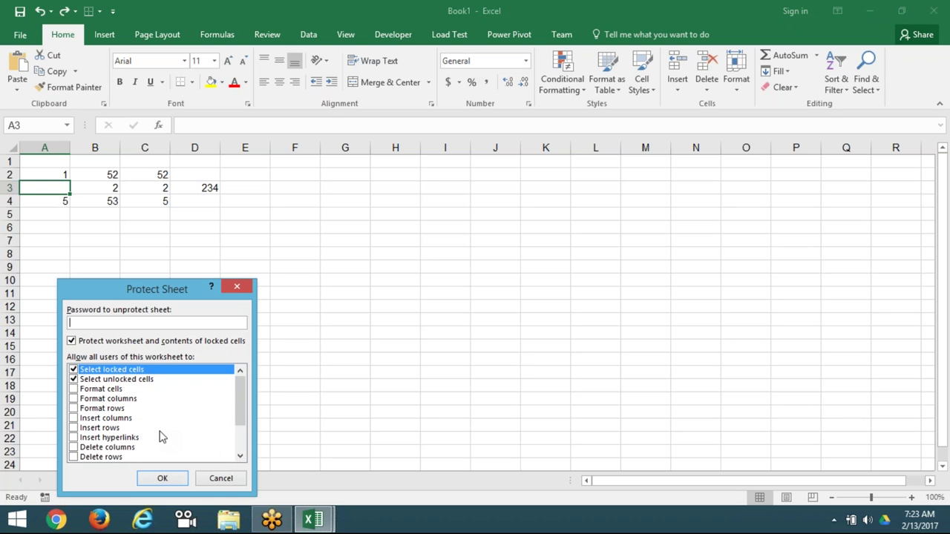
key("Return")
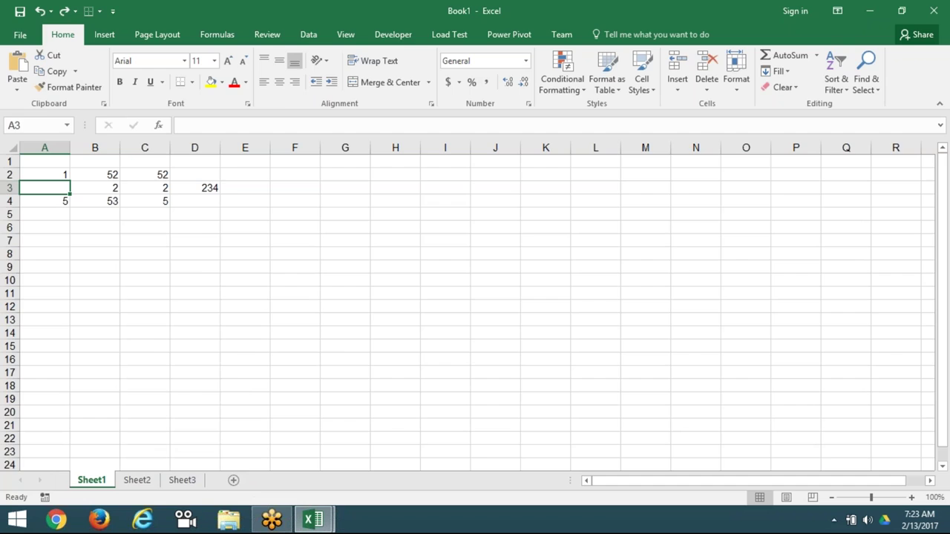
key("alt+F11")
Declare a new Sub pr() below the rr macro.
key("Down")
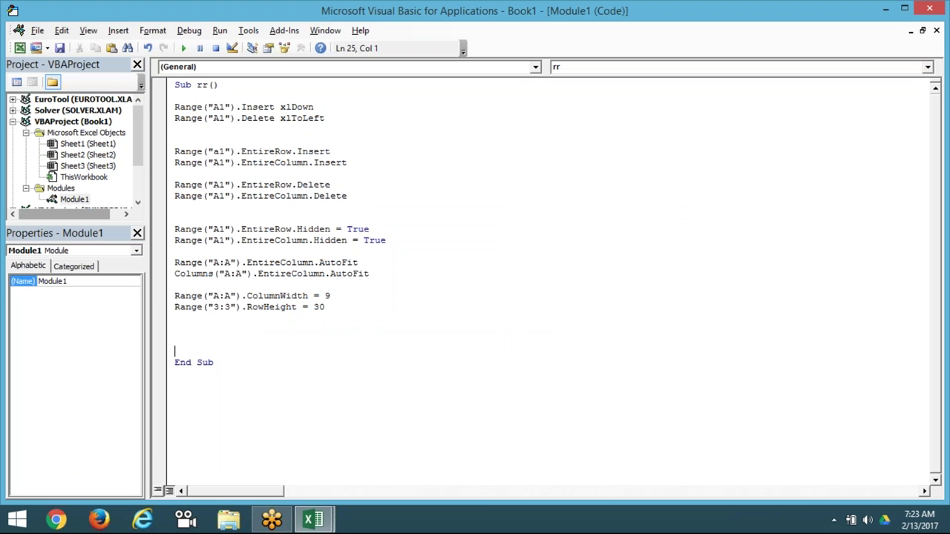
key("Down")
key("Down")
key("Down")
key("Down")
key("Down")
key("Up")
type("au")
type("b ")
type("pr")
type("()")
key("Return")
key("Return")
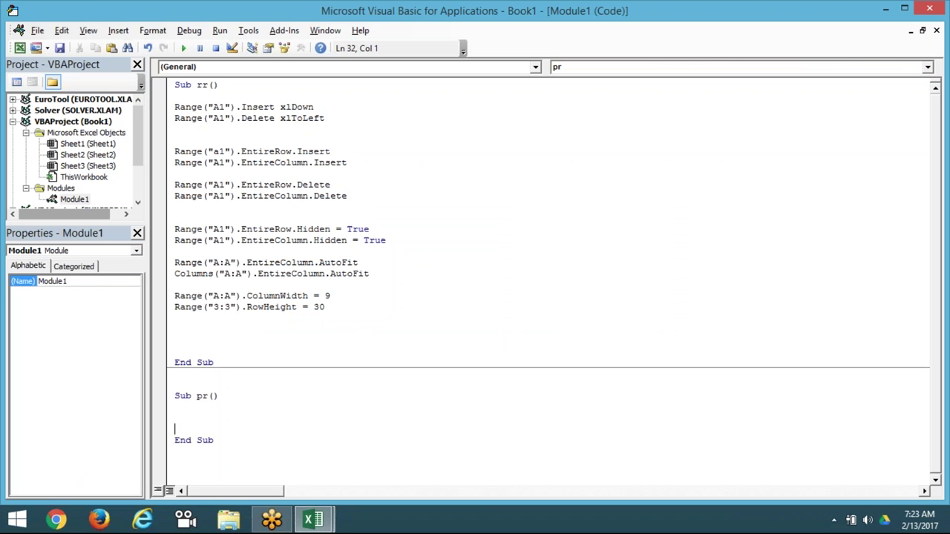
key("Return")
Add a Sheet1.Protect line with a password inside pr.
left_click(175, 418)
type("sheet")
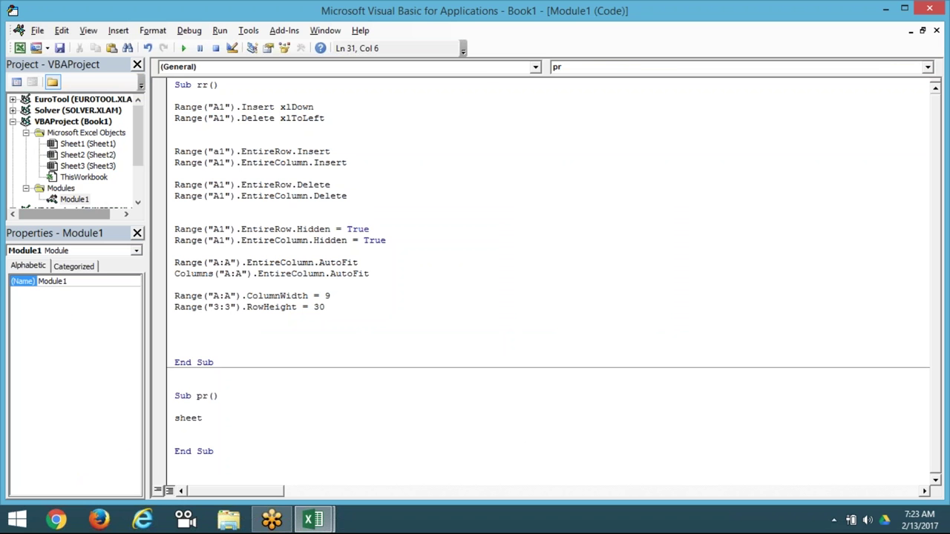
type("1.pr")
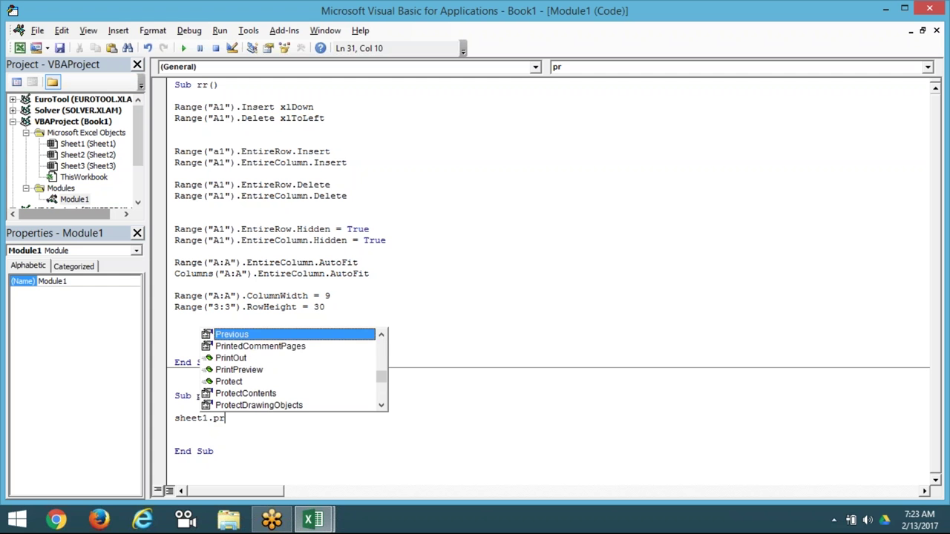
key("Down")
key("Down")
key("Down")
key("Down")
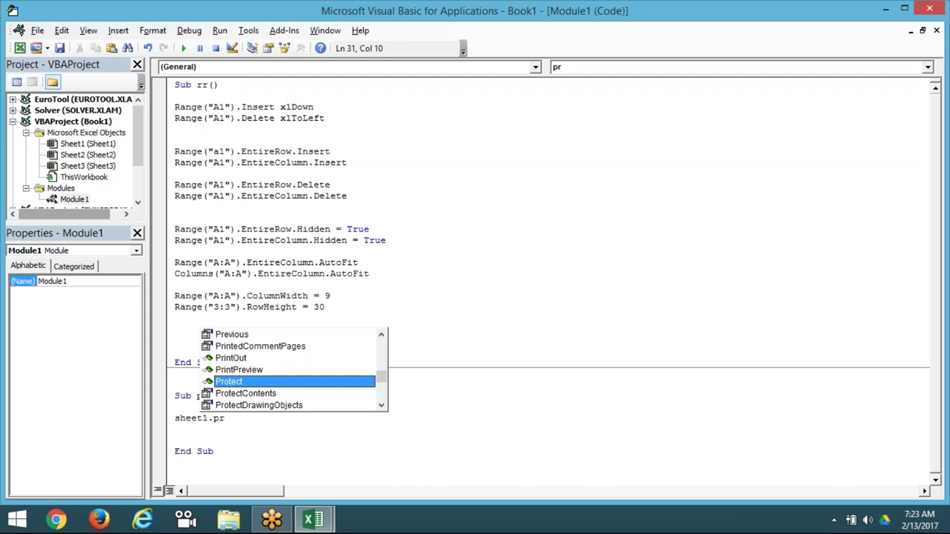
key("Tab")
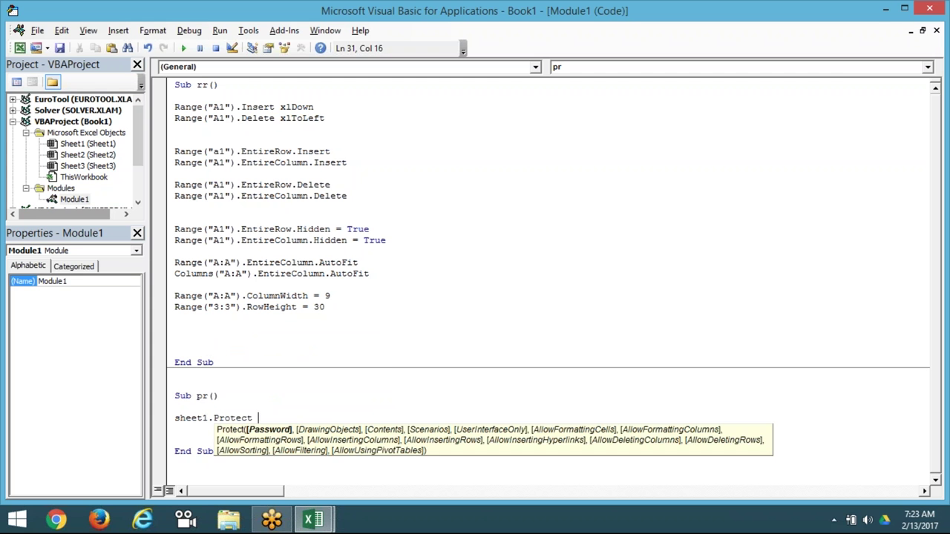
key("Return")
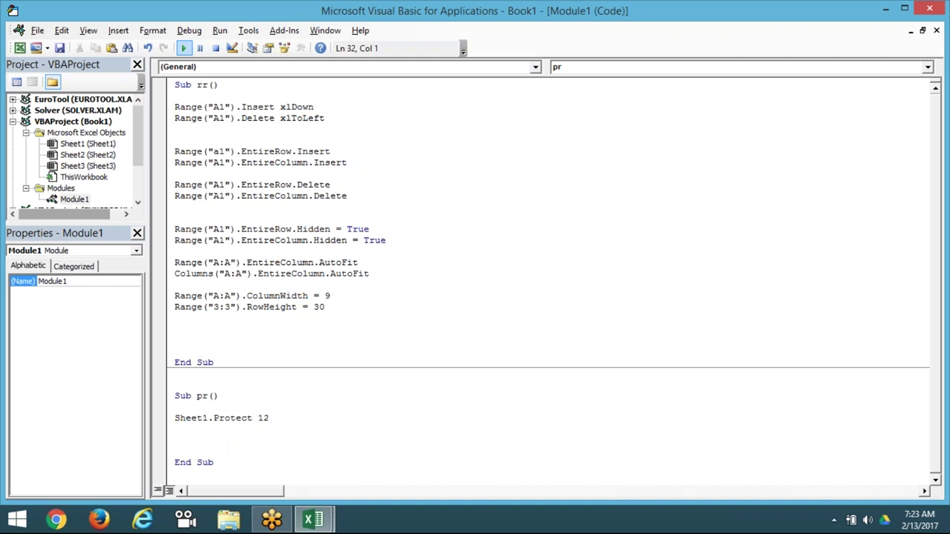
Run pr and confirm Sheet1 blocks edits to cells B2 and B4.
left_click(184, 47)
double_click(106, 173)
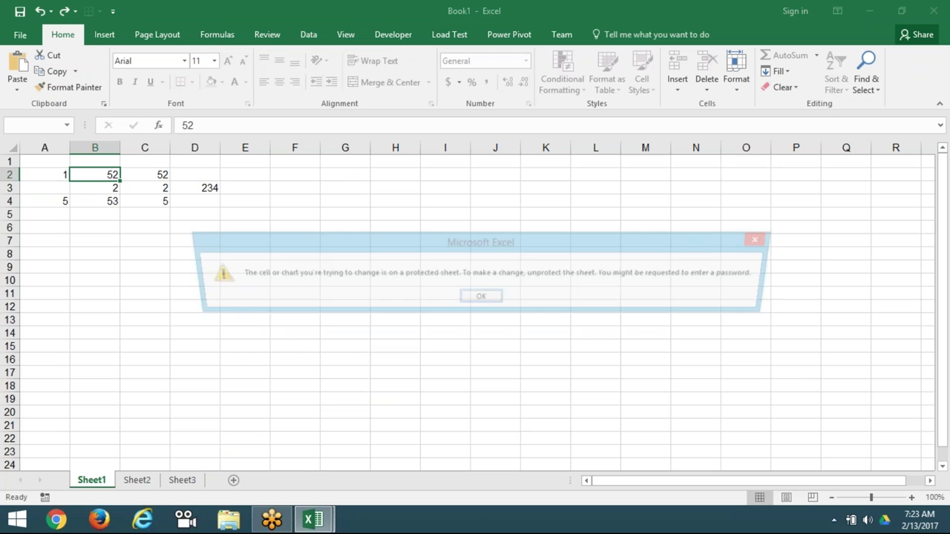
key("Return")
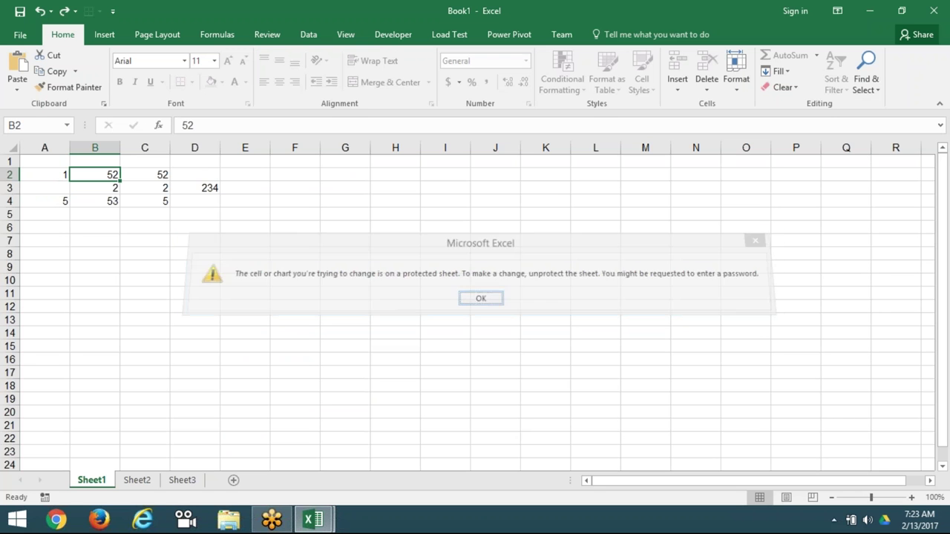
left_click(95, 201)
double_click(95, 201)
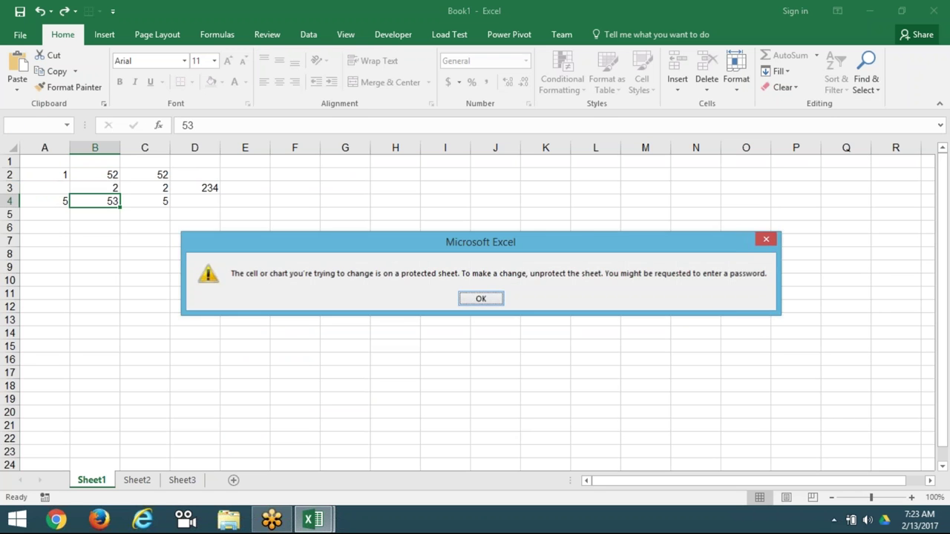
key("Return")
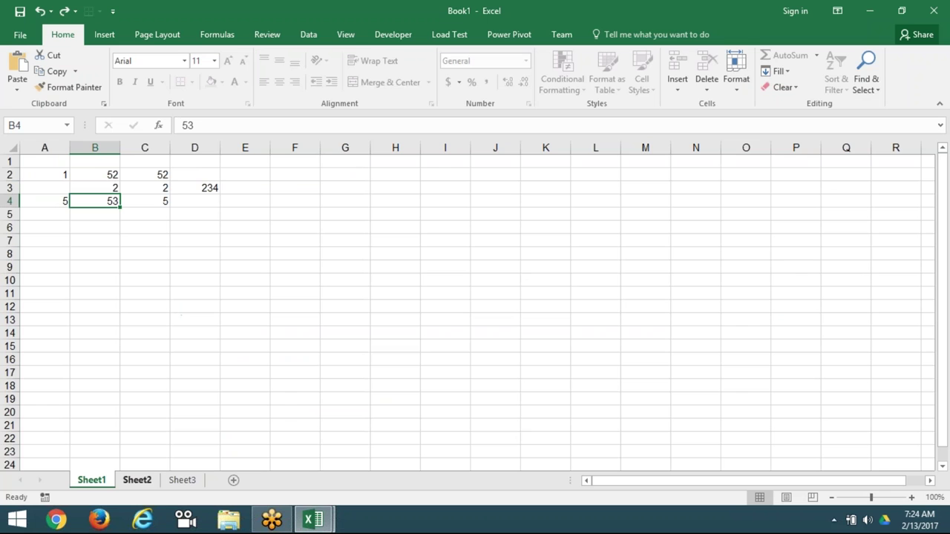
key("alt+F11")
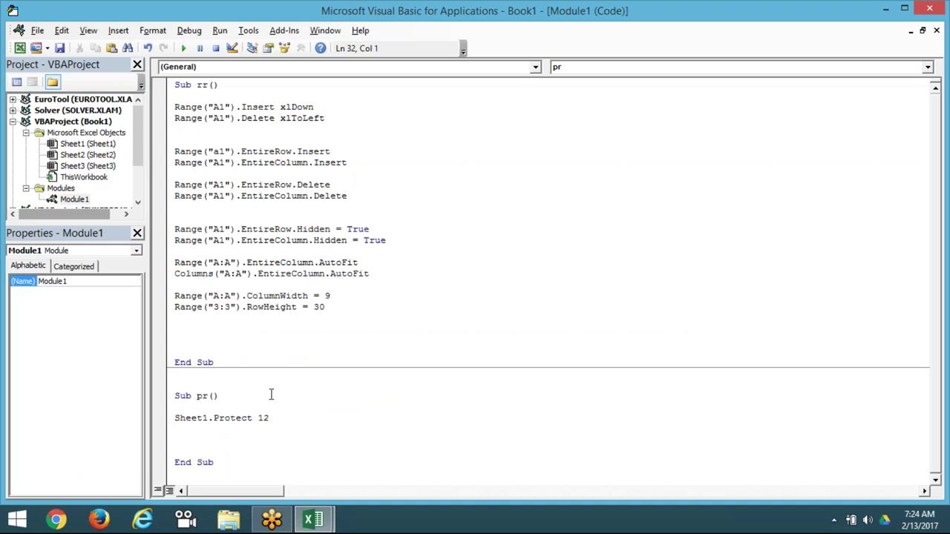
Comment out Sheet1.Protect and add a Sheet1.Unprotect line with the password above it.
left_click(177, 416)
type("'")
key("Up")
type("sheet")
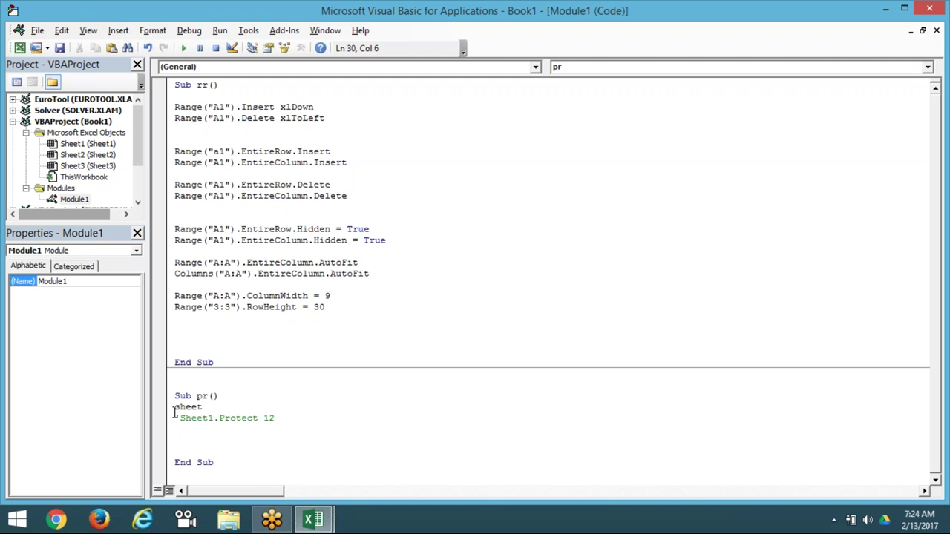
type("1.")
left_click(173, 410)
left_click(224, 407)
key("BackSpace")
type(".un")
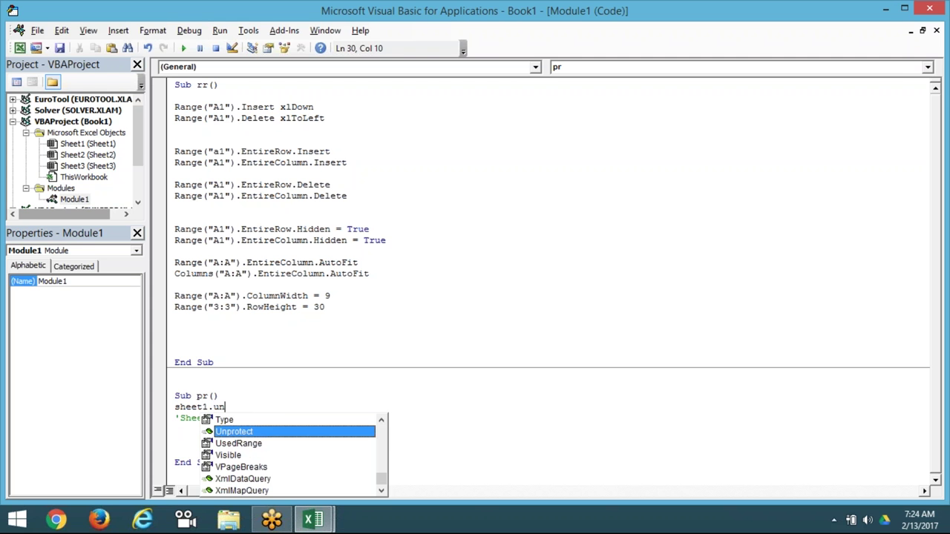
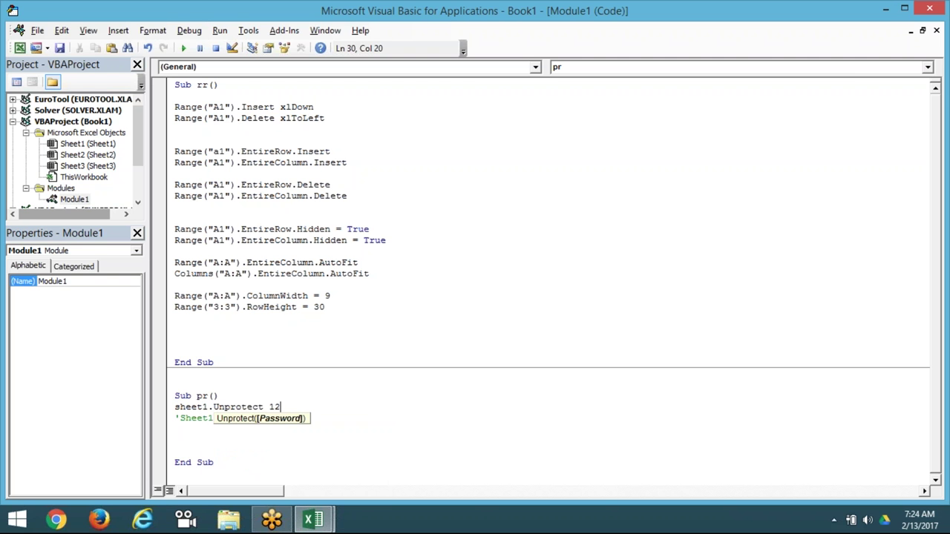
left_click(208, 427)
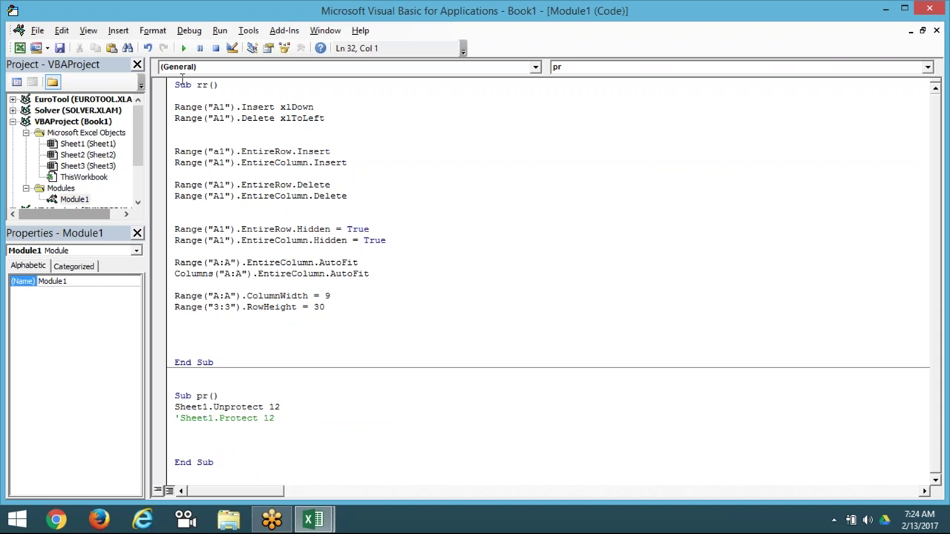
Test a cell entry in B4 on Sheet1, then cancel it.
left_click(184, 48)
key("alt+F11")
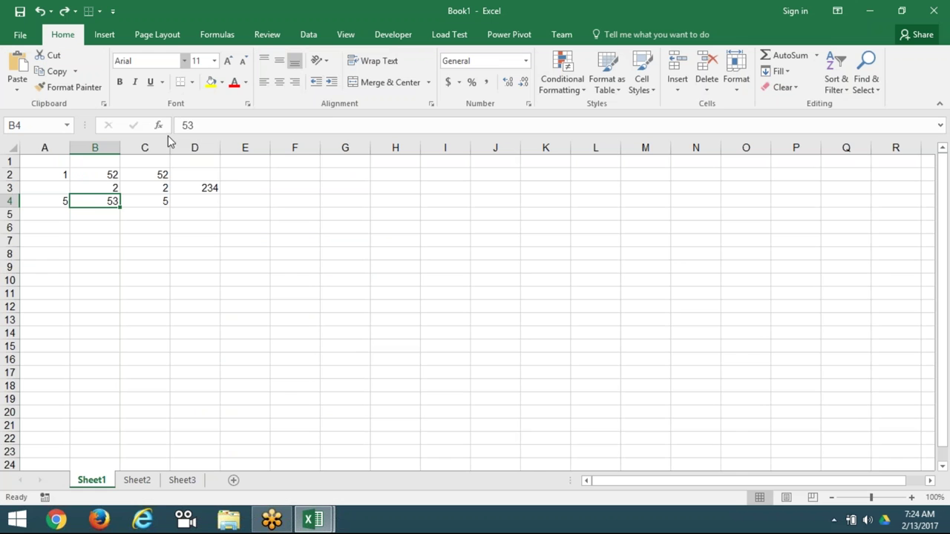
type("sadf")
key("Escape")
key("alt+Tab")
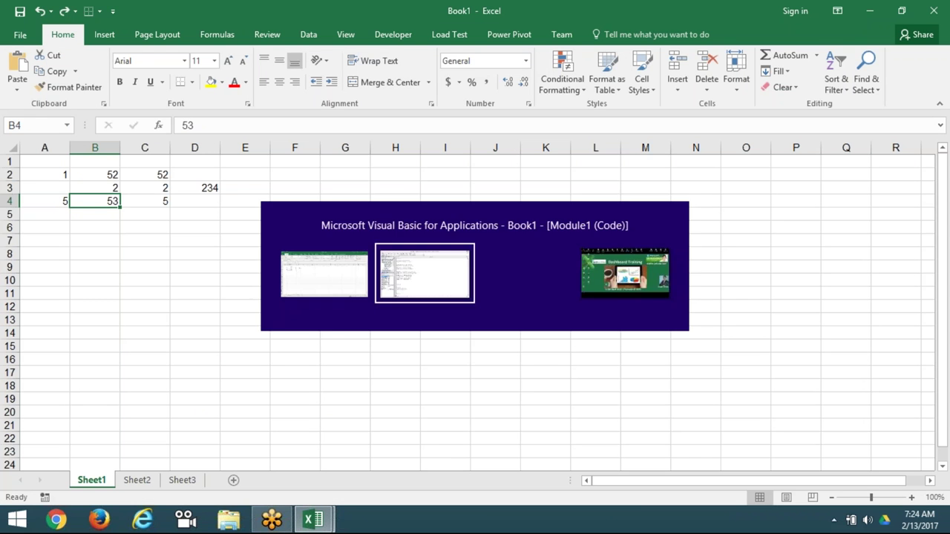
Reactivate the Sheet1.Protect line and comment out the Unprotect line instead.
left_click(176, 418)
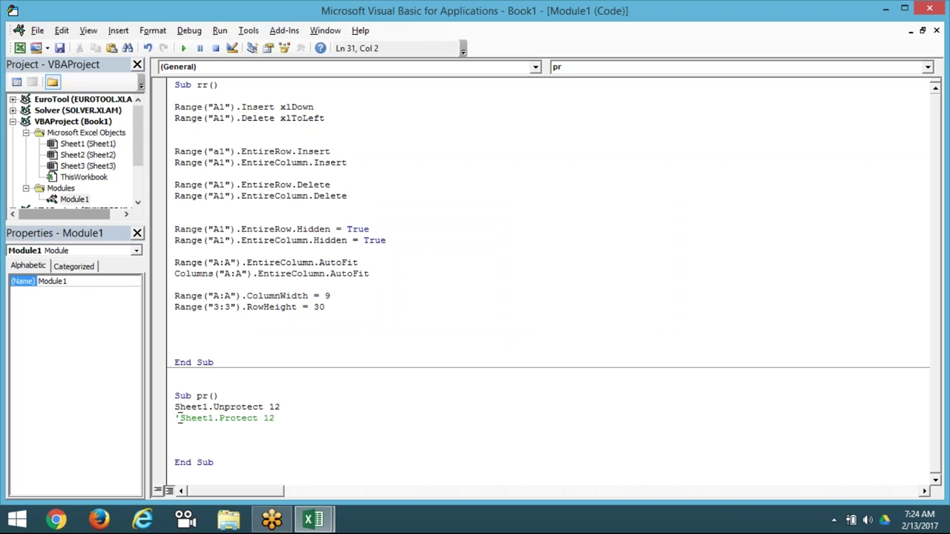
key("Delete")
key("Up")
type("'")
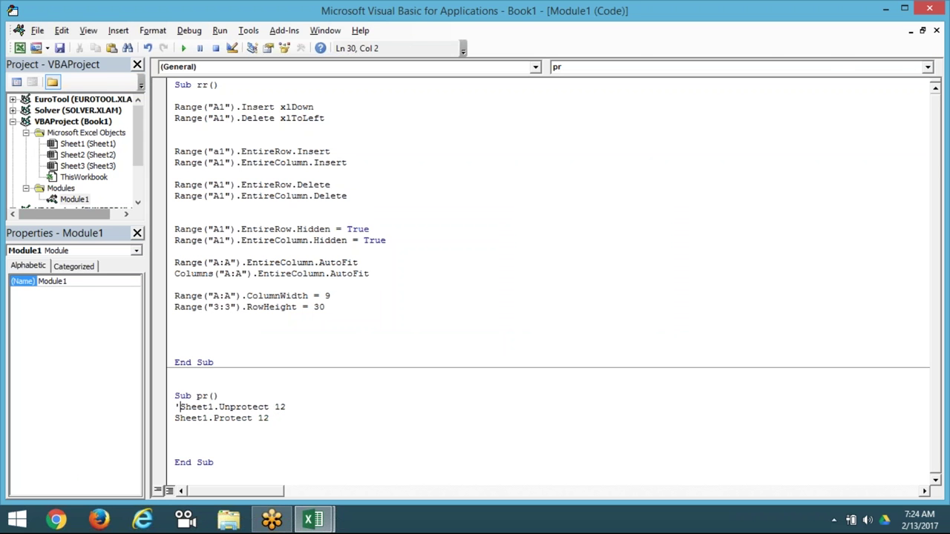
left_click(184, 436)
key("alt+F11")
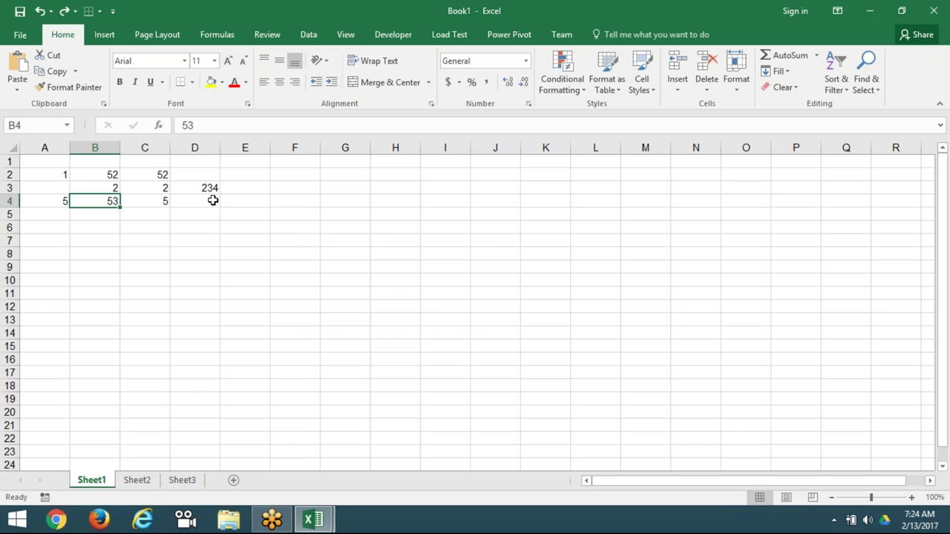
left_click_drag(185, 187, 251, 265)
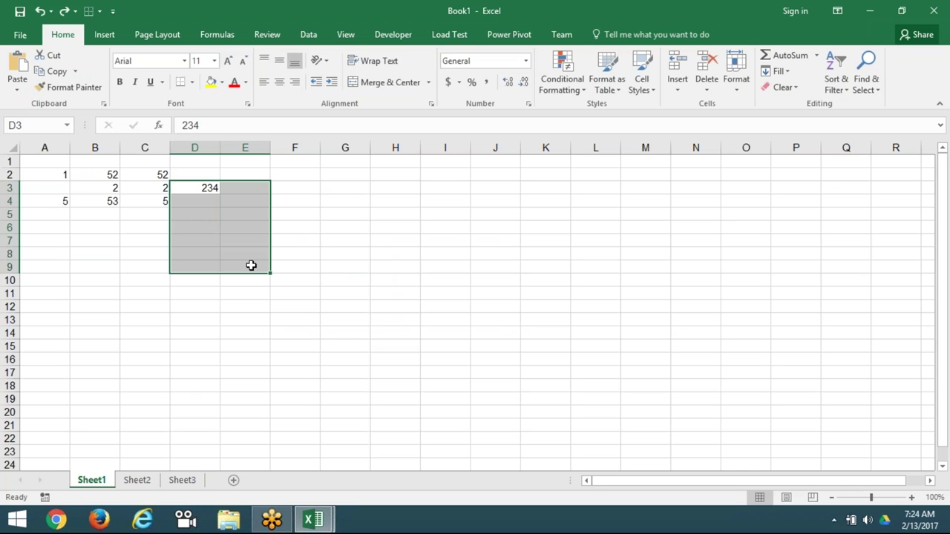
left_click(254, 225)
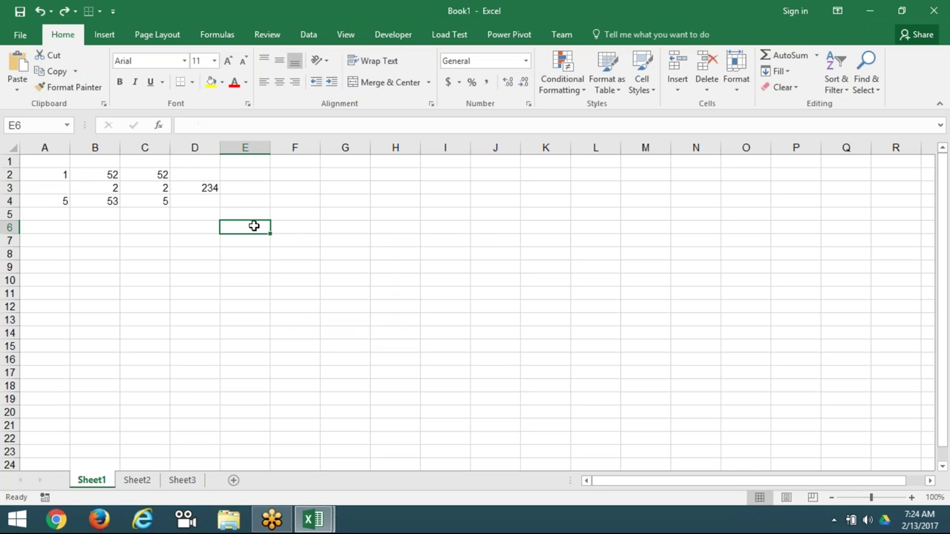
mouse_move(61, 174)
left_mouse_down()
mouse_move(109, 177)
mouse_move(199, 205)
left_mouse_up()
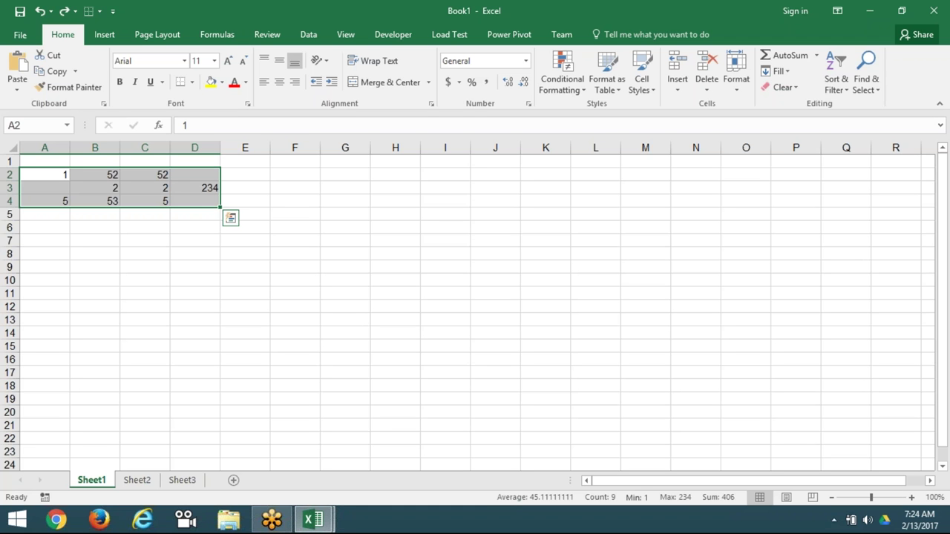
left_click(44, 188)
left_click(45, 201)
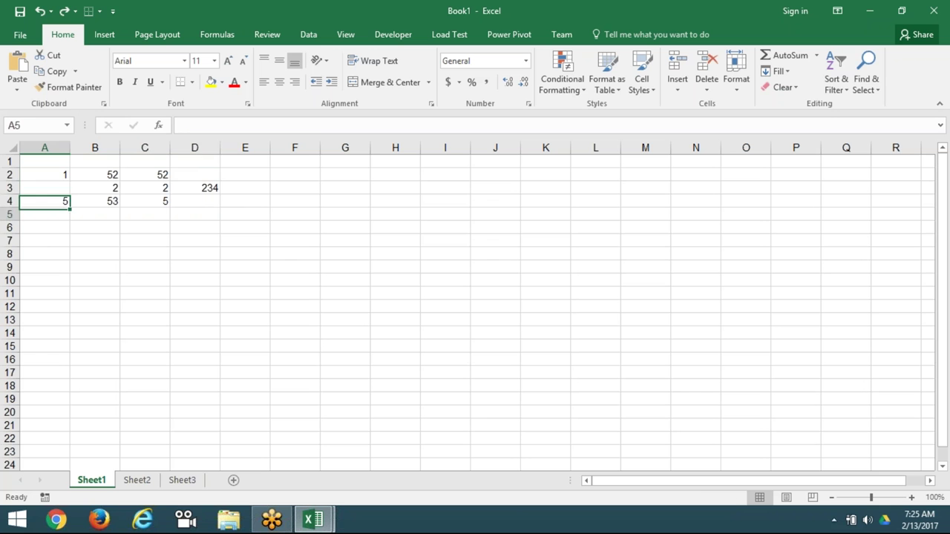
left_click(45, 187)
key("Right")
key("Right")
key("Right")
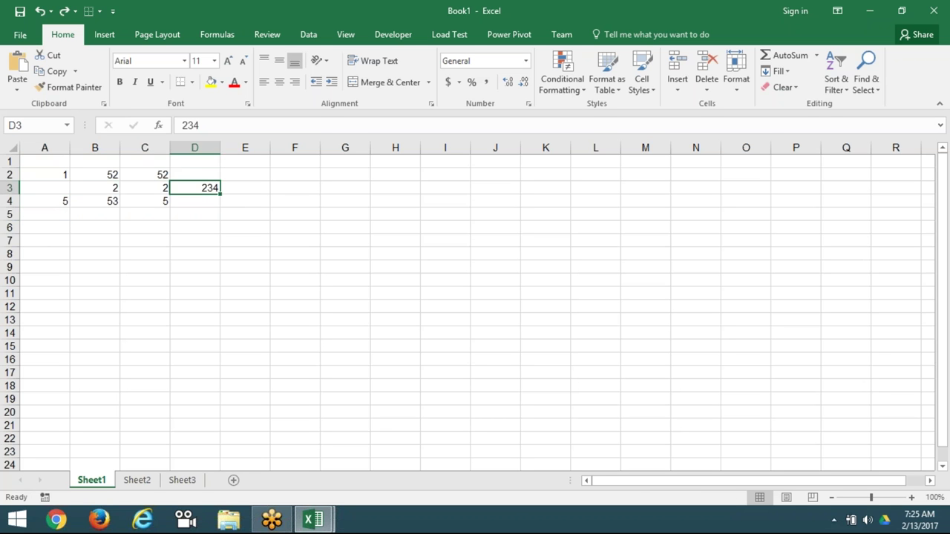
key("Left")
key("Left")
key("Left")
key("Down")
key("Right")
key("Right")
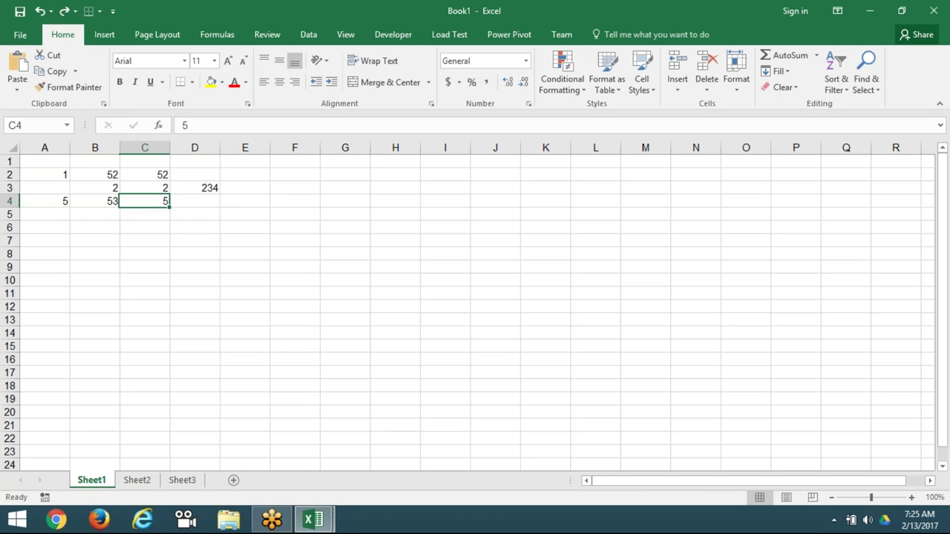
key("Right")
key("Down")
key("Down")
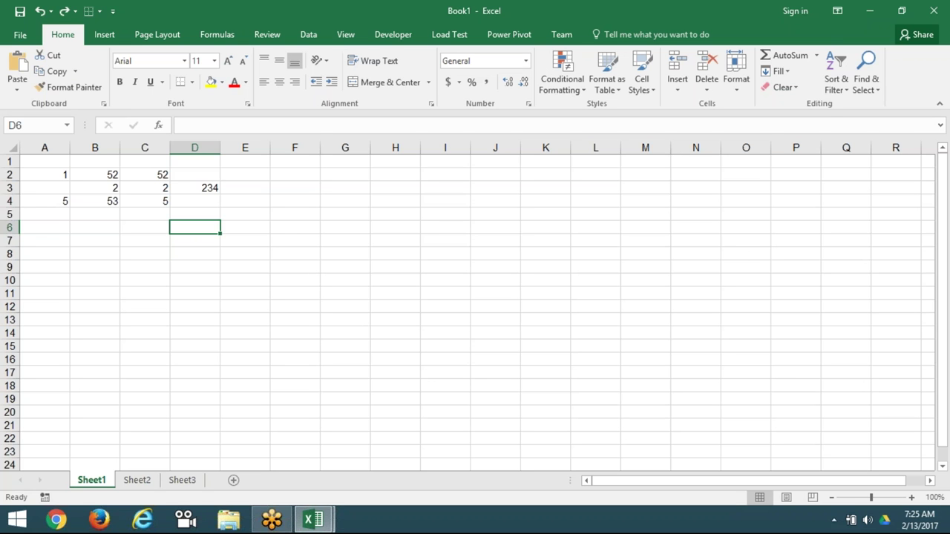
key("Up")
key("Up")
key("Left")
key("Left")
key("Left")
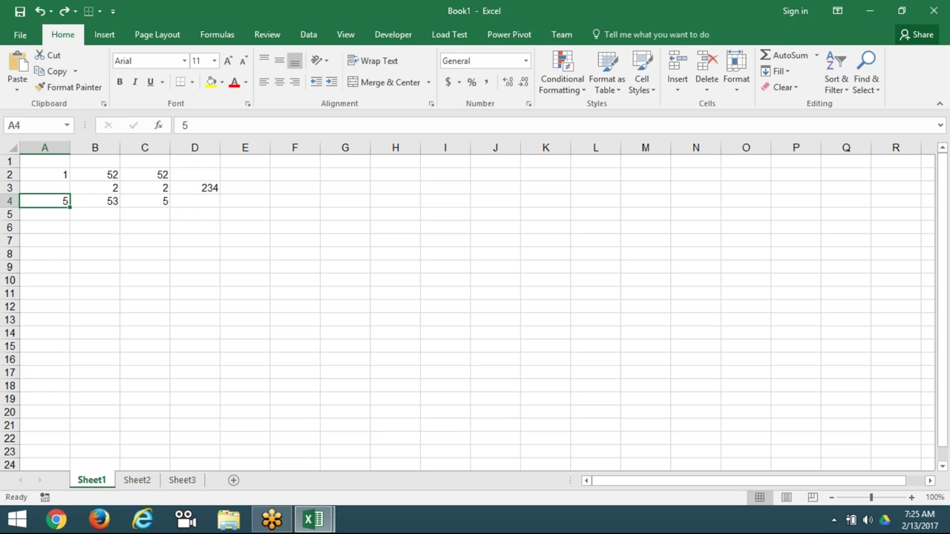
Review Sheet1's Protect Sheet options, then return to the pr macro's Protect line.
right_click(101, 492)
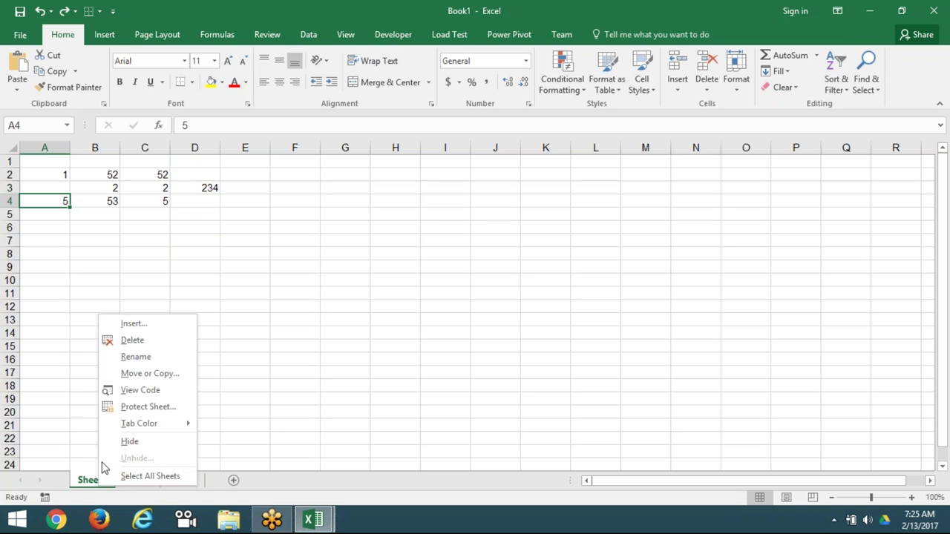
left_click(141, 408)
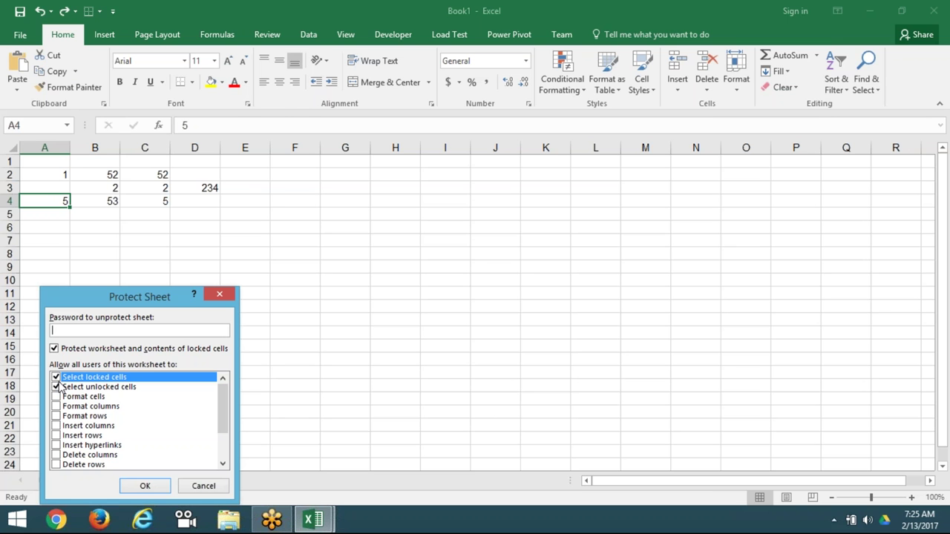
key("Escape")
key("alt+Tab")
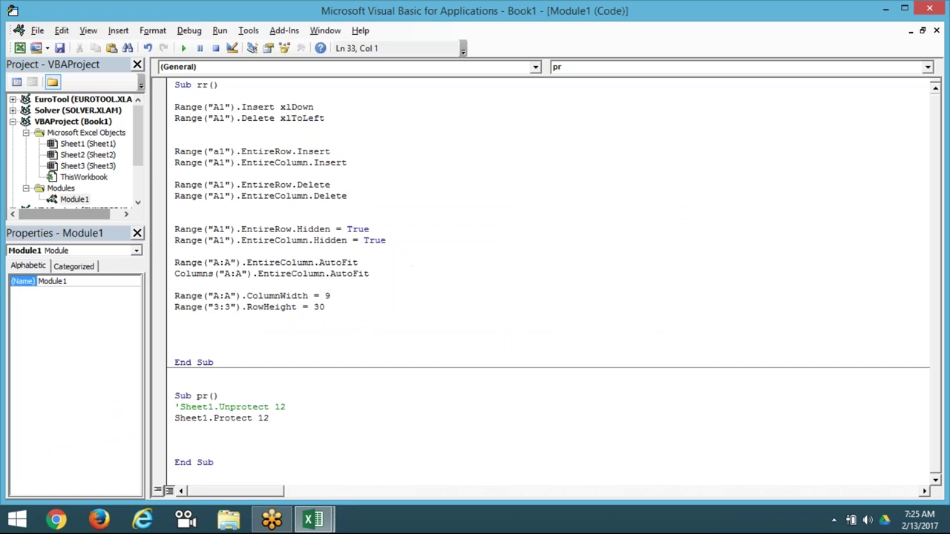
left_click(282, 421)
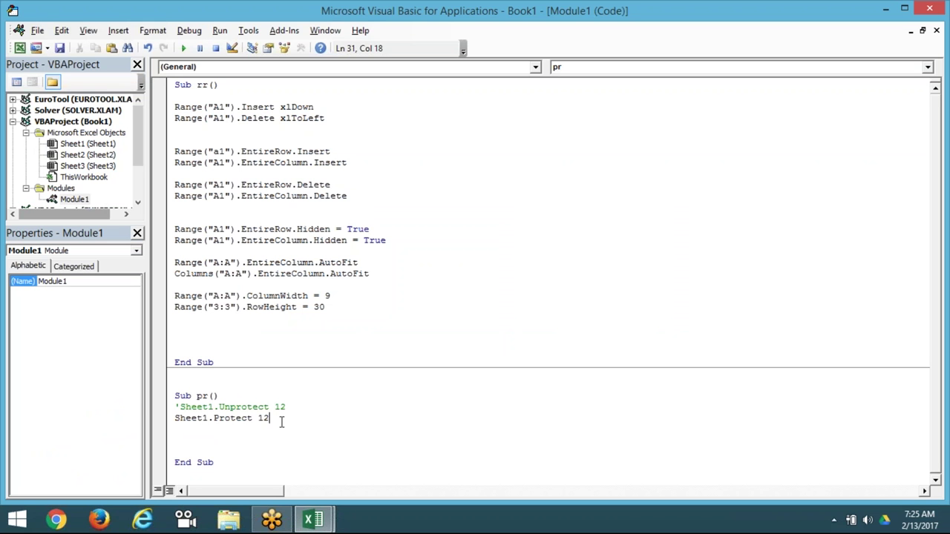
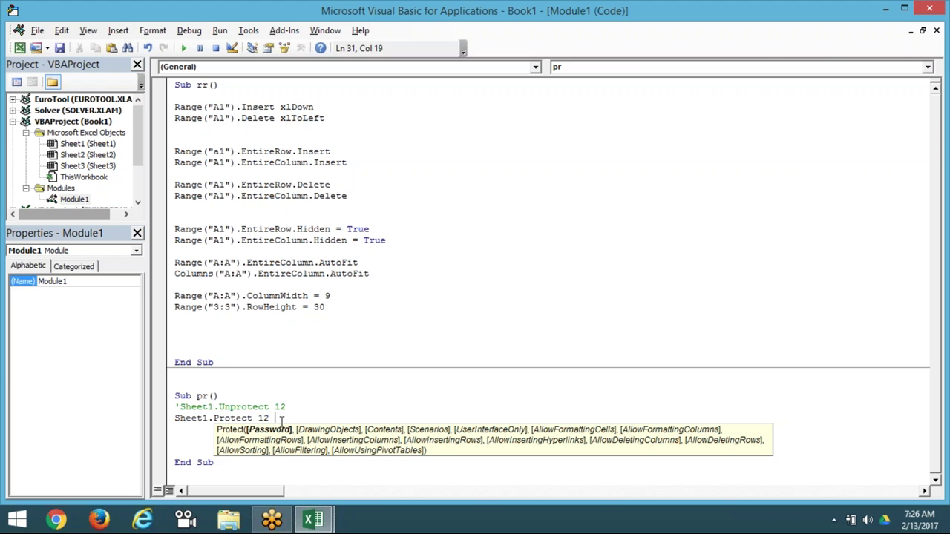
Open Sheet1's Protect Sheet dialog and cancel it without protecting the sheet.
key("alt+F11")
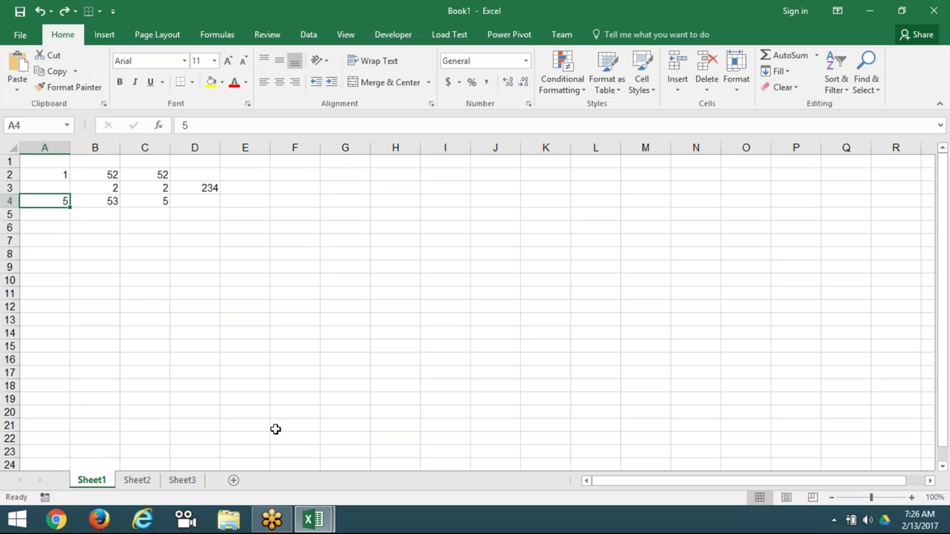
right_click(96, 484)
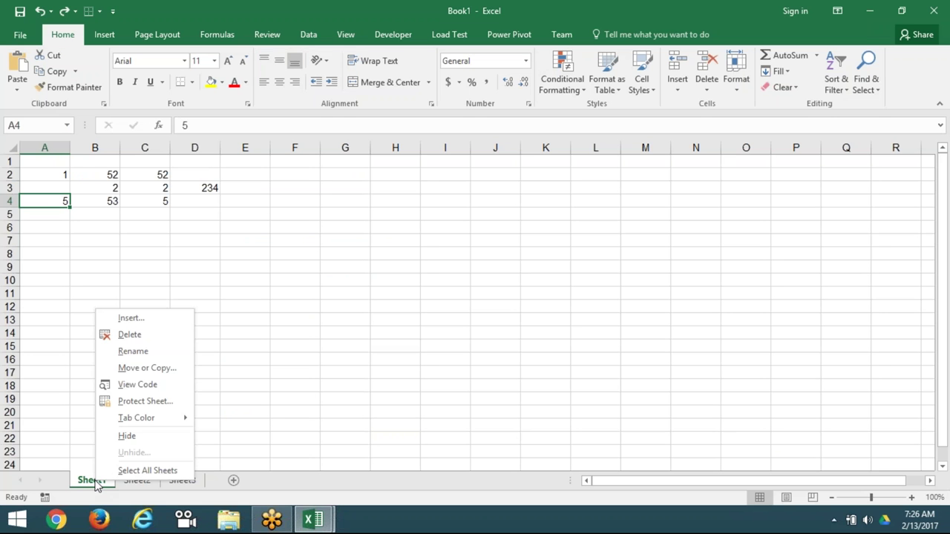
left_click(148, 404)
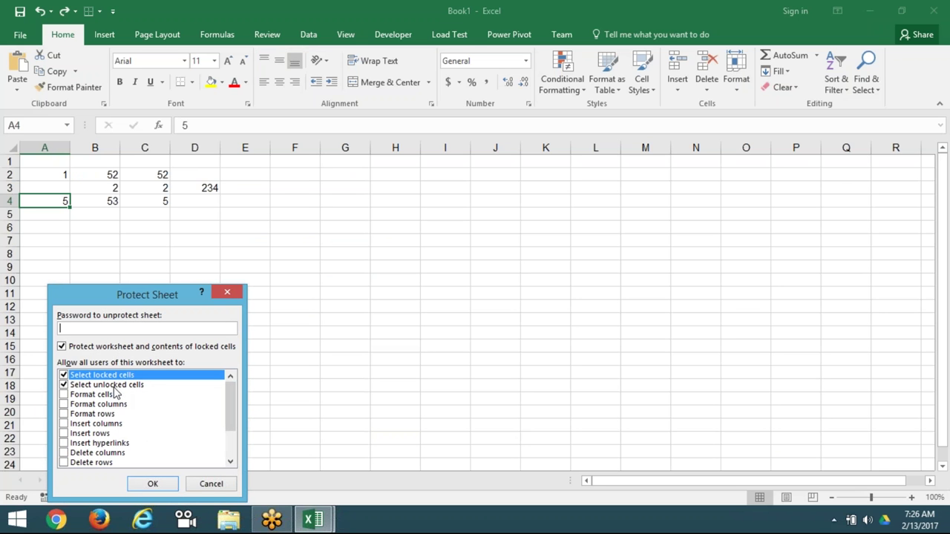
left_click(208, 484)
key("alt+F11")
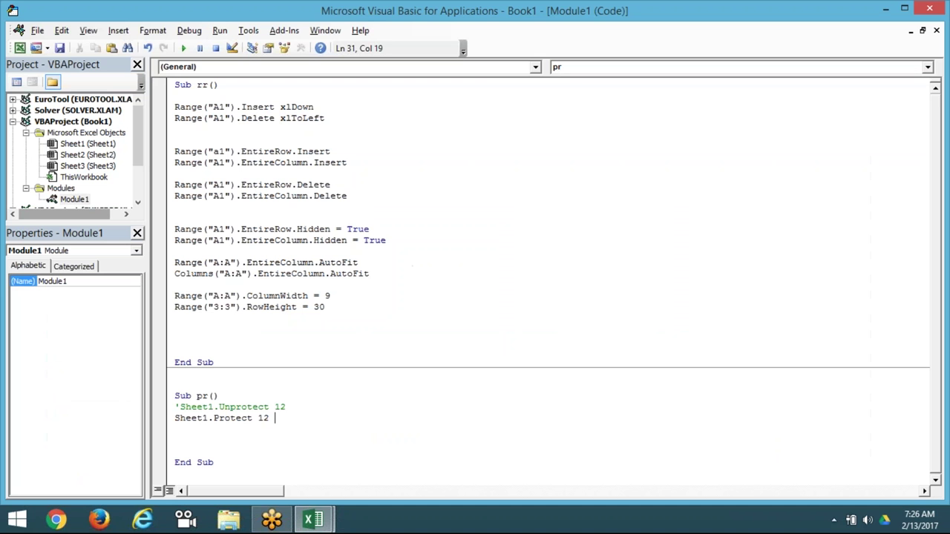
Change the Sheet1.Protect line so it also passes UserInterfaceOnly True.
key("ctrl+i")
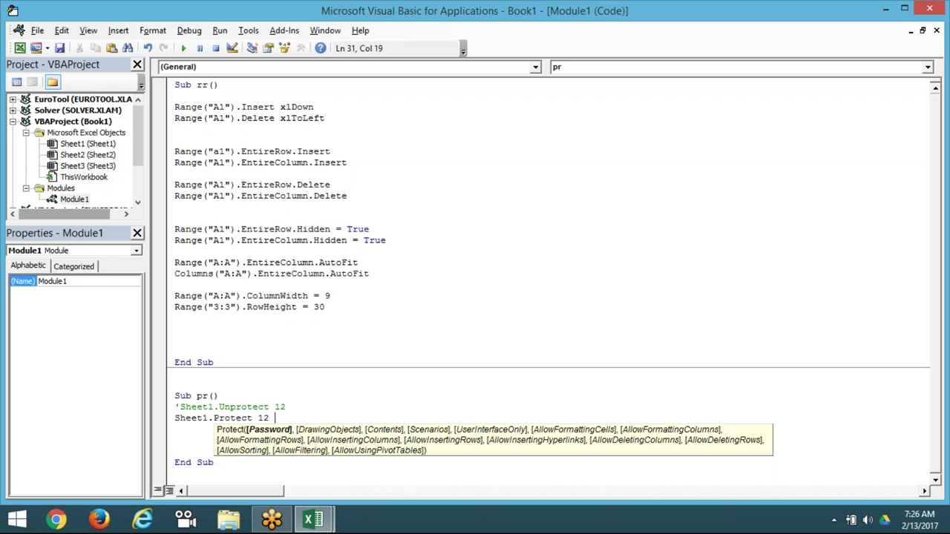
key("BackSpace")
type(",,")
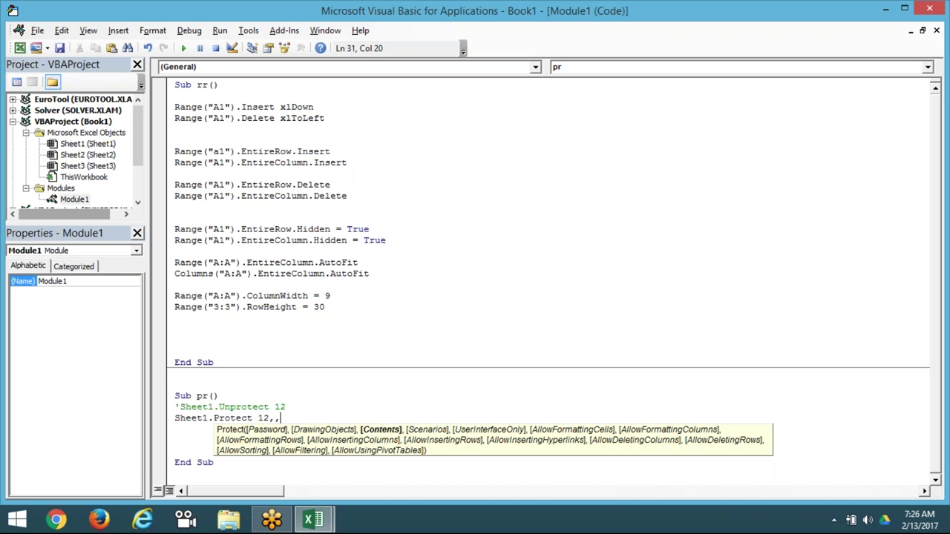
type(",,")
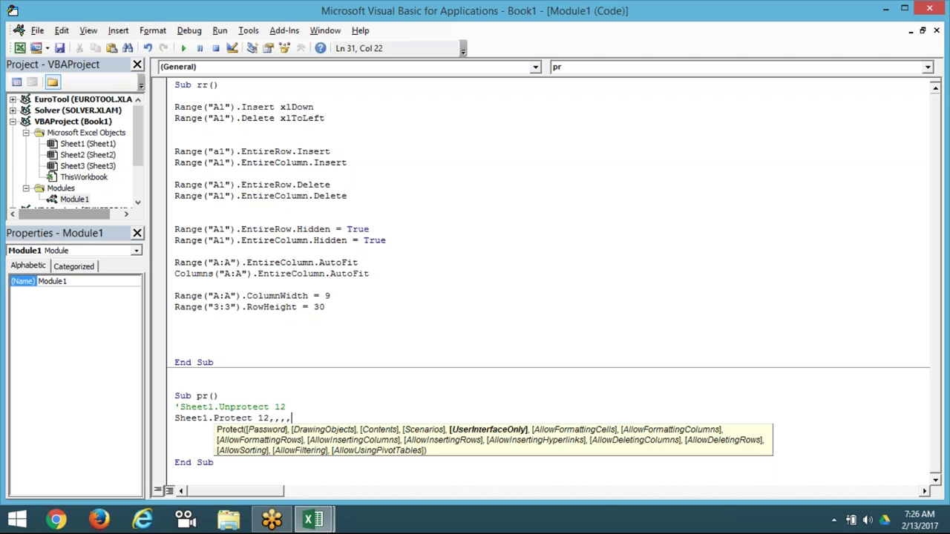
type("tr")
type("ue")
left_click(242, 407)
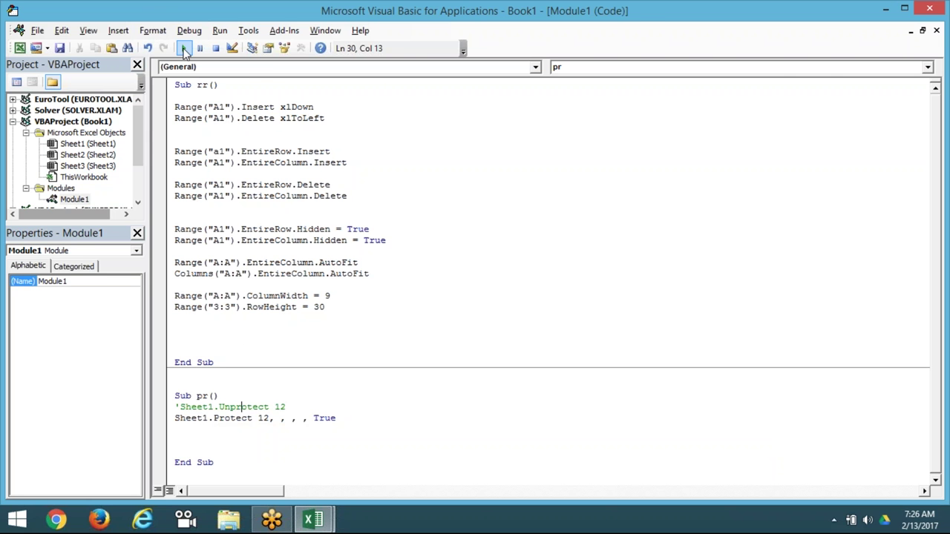
Run the pr macro and confirm Sheet1 blocks editing cell C4.
left_click(183, 47)
key("alt+F11")
left_click(148, 225)
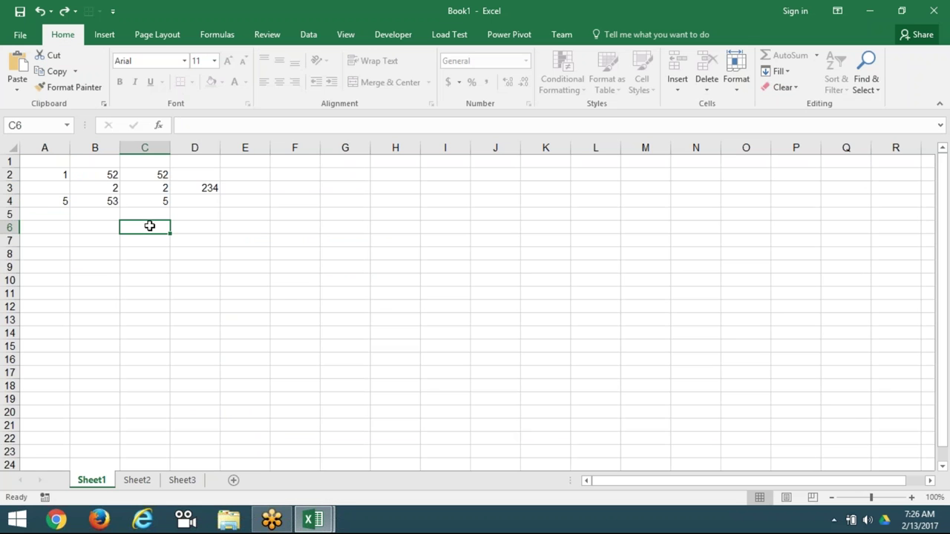
left_click(146, 202)
double_click(146, 202)
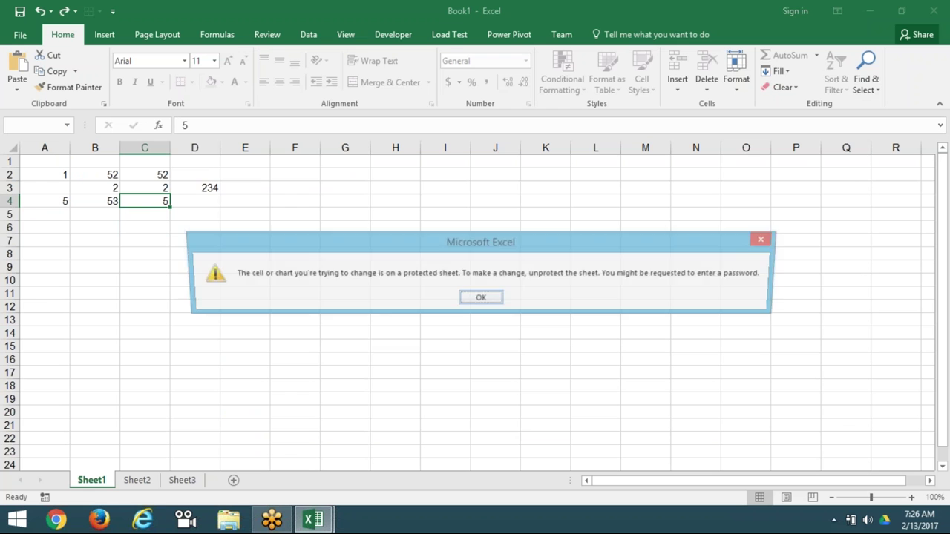
key("Return")
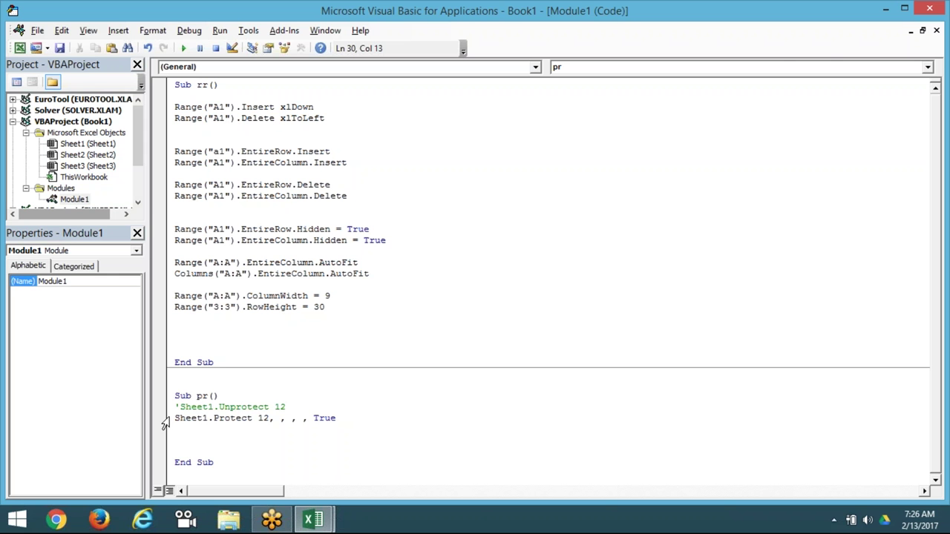
Unprotect Sheet1 by entering its password.
key("alt+Tab")
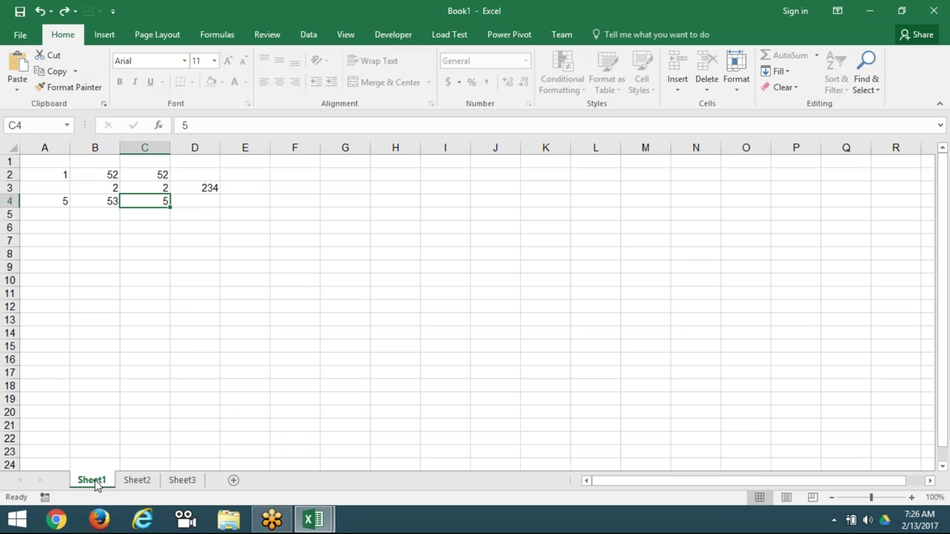
right_click(96, 483)
left_click(136, 401)
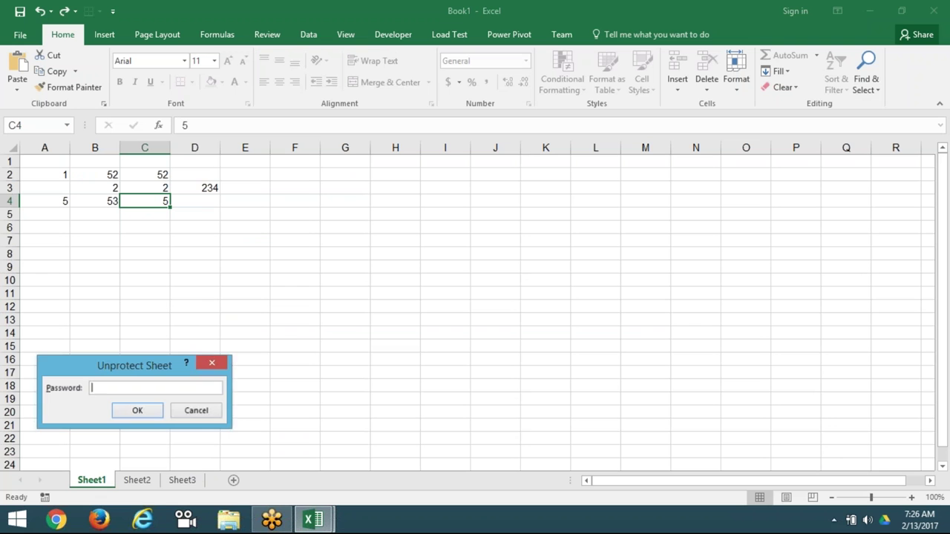
left_click(137, 410)
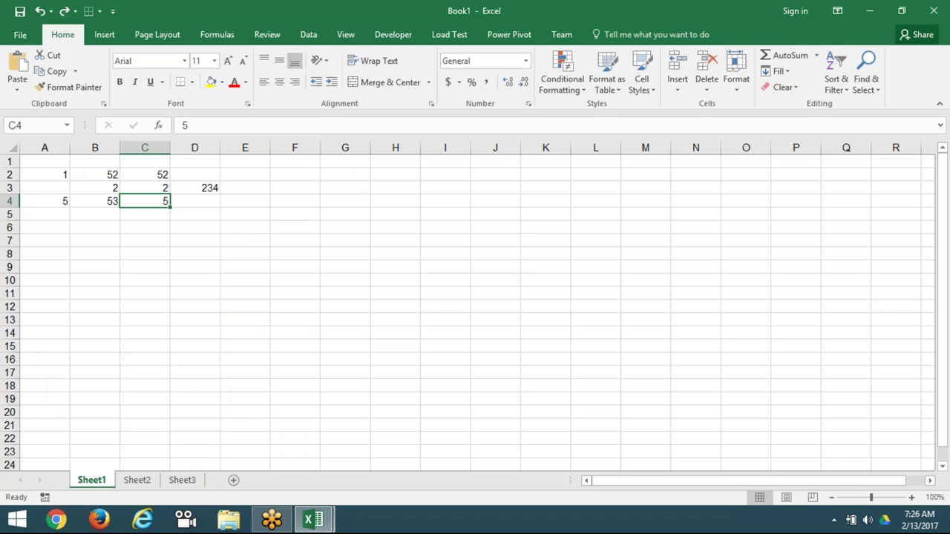
Review Sheet1's protection options and close the dialog without changes.
right_click(101, 483)
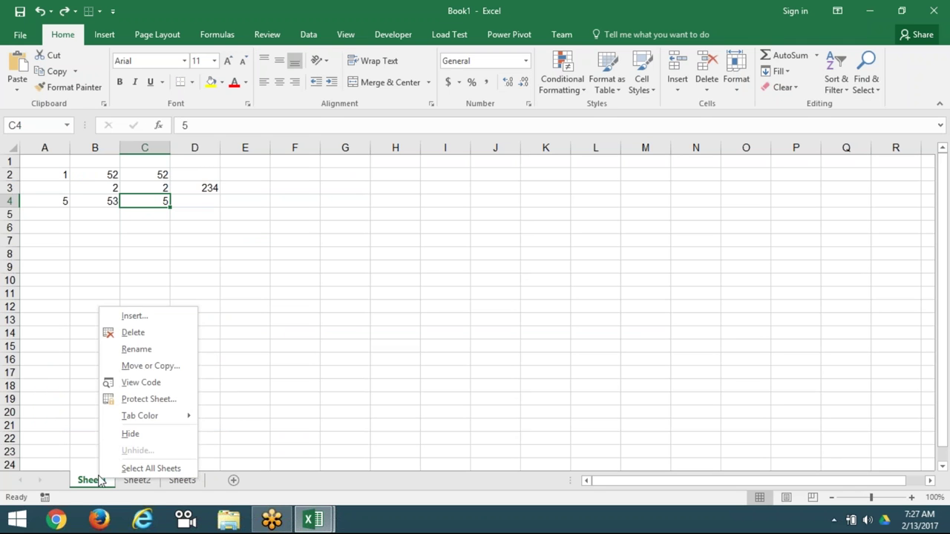
left_click(138, 401)
scroll(217, 401, "down", 5)
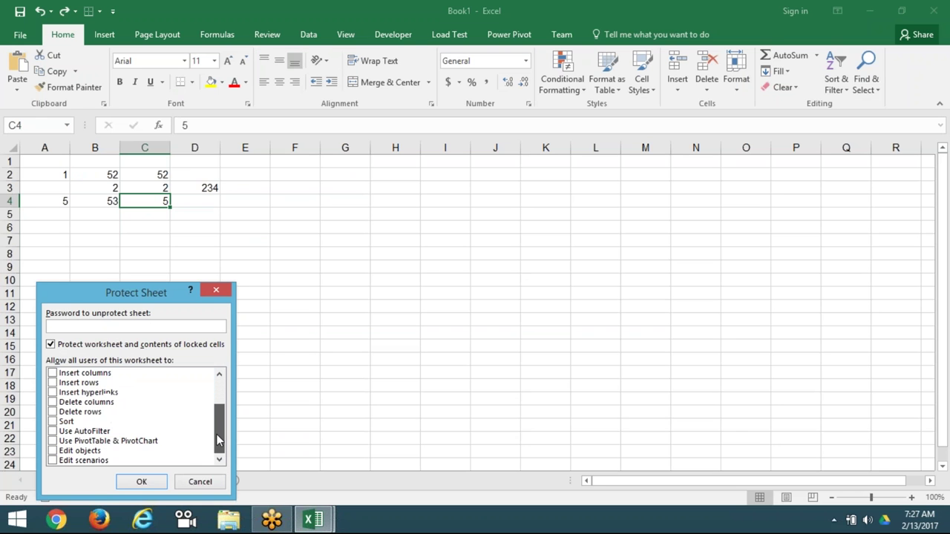
scroll(219, 380, "up", 5)
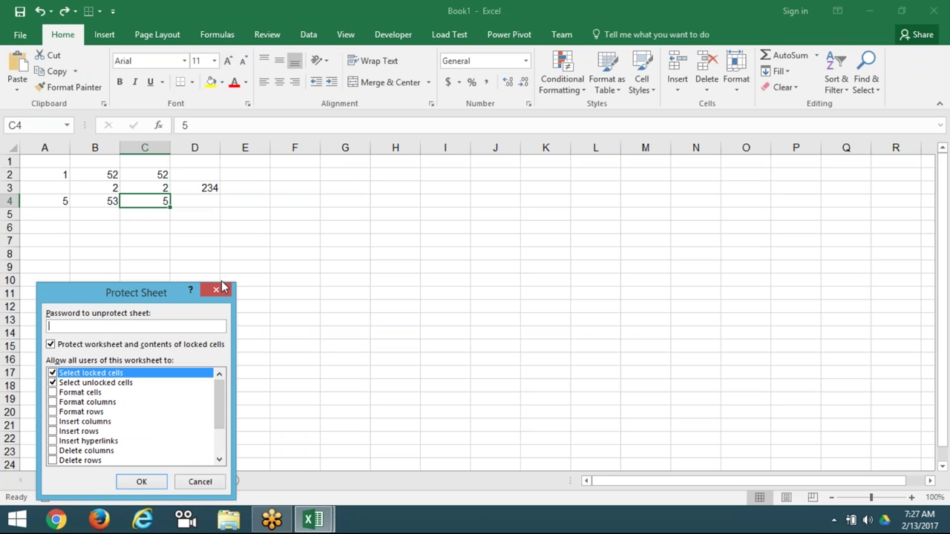
left_click(216, 295)
key("alt+Tab")
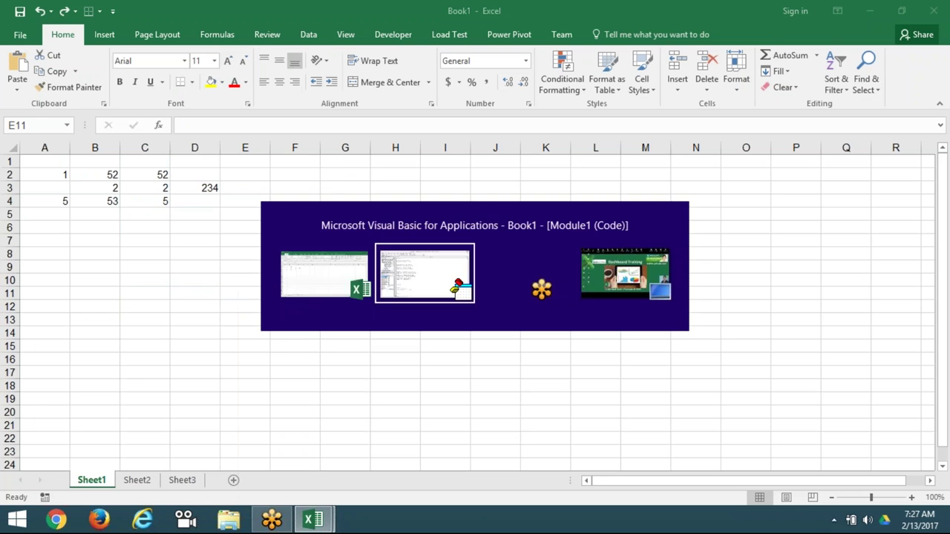
Remove the extra argument from the Protect line and start a new line below.
left_click(356, 422)
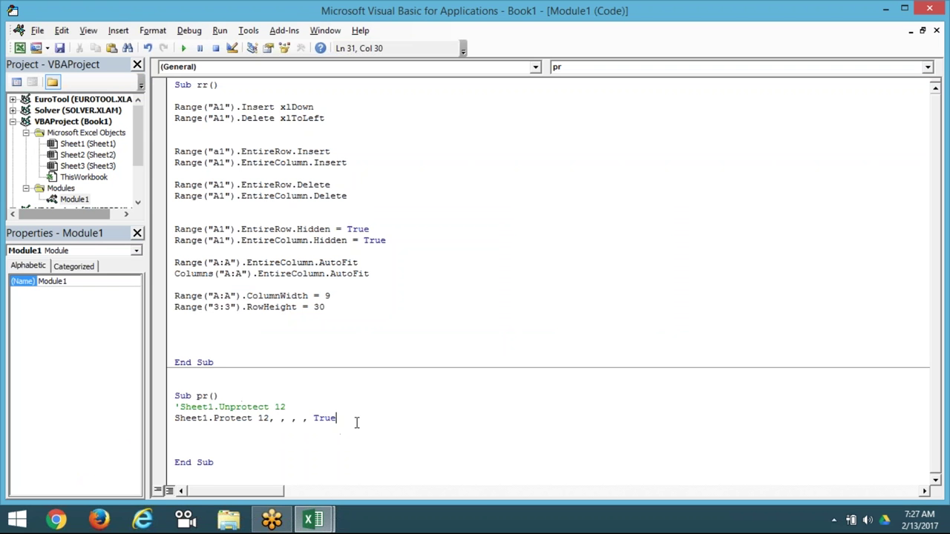
key("BackSpace")
key("BackSpace")
key("BackSpace")
key("BackSpace")
key("BackSpace")
key("Return")
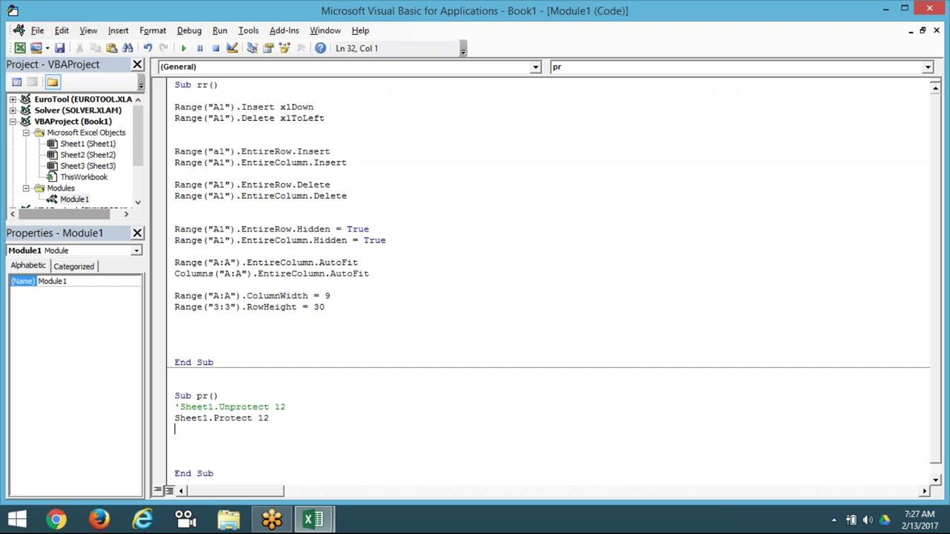
Add the line Sheet1.EnableSelection = xlNoSelection to the pr macro.
type("she")
type("et")
type("1.")
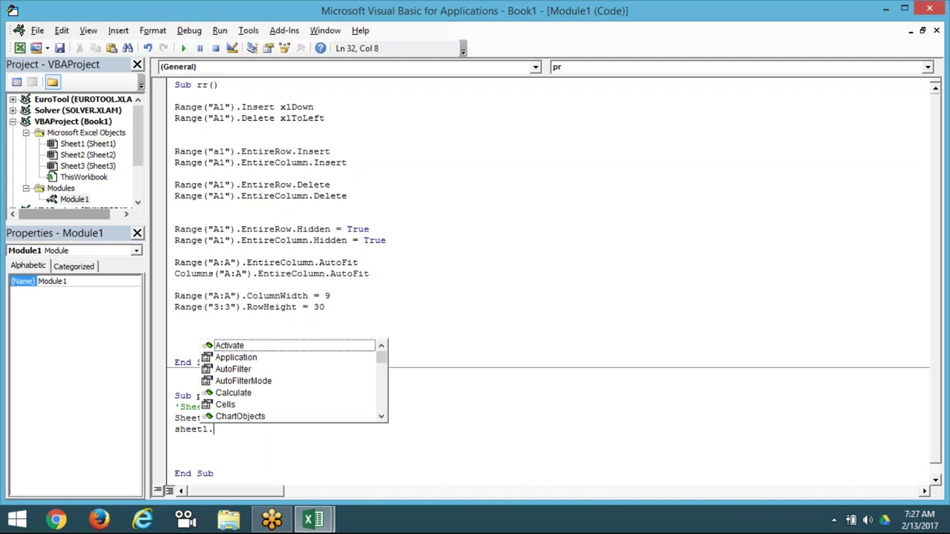
type("en")
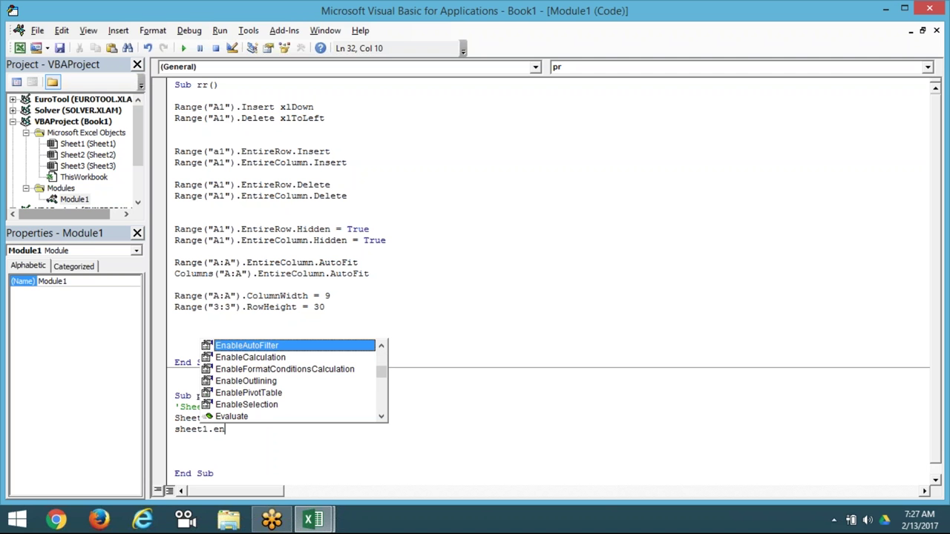
key("Down")
key("Down")
key("Down")
key("Down")
key("Down")
key("Tab")
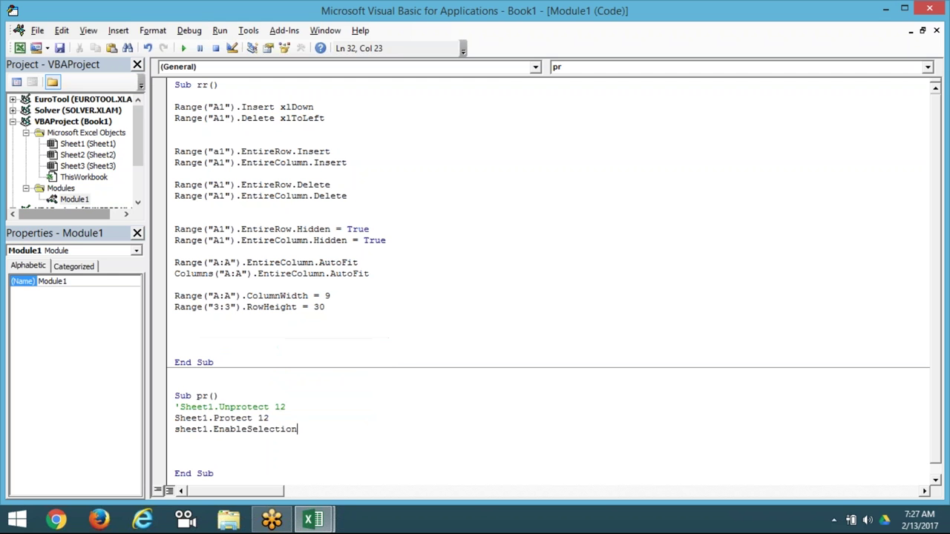
type("=")
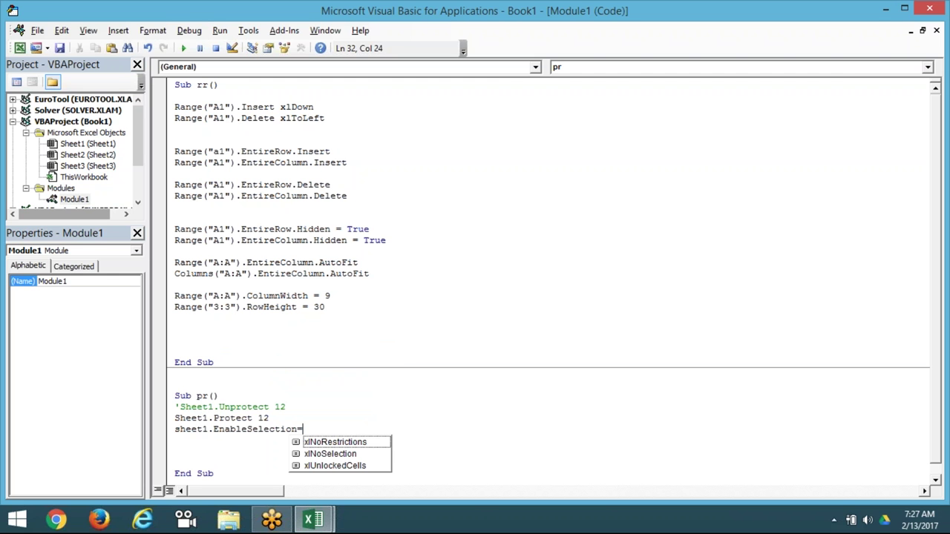
key("Down")
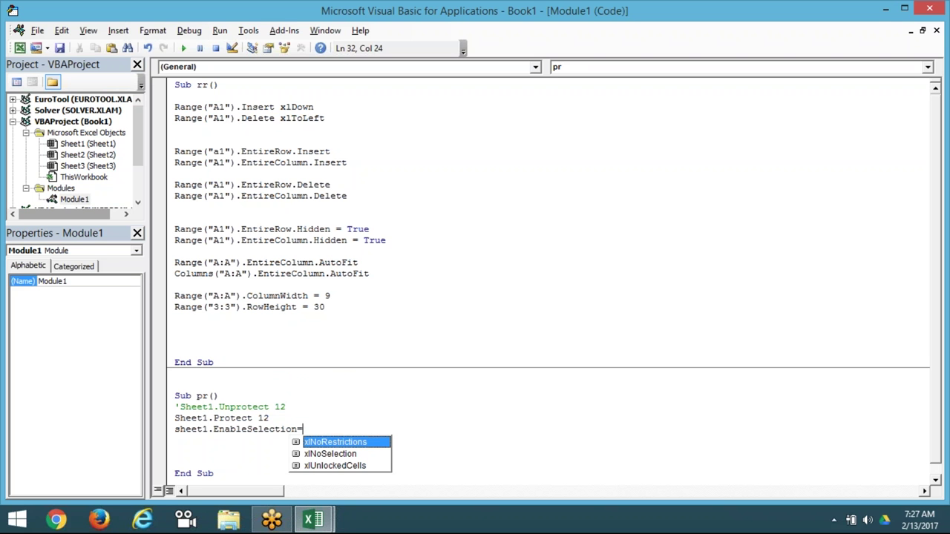
key("Down")
key("Up")
key("Down")
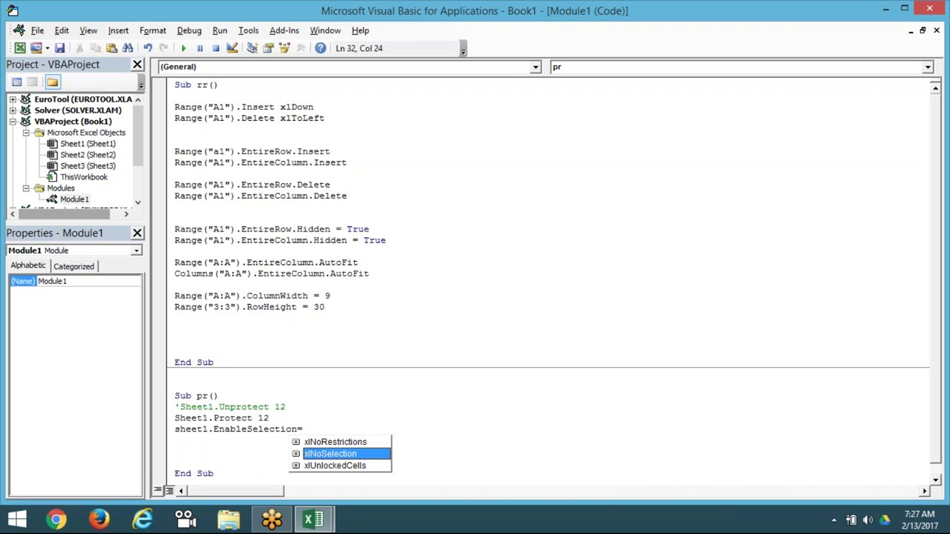
key("Tab")
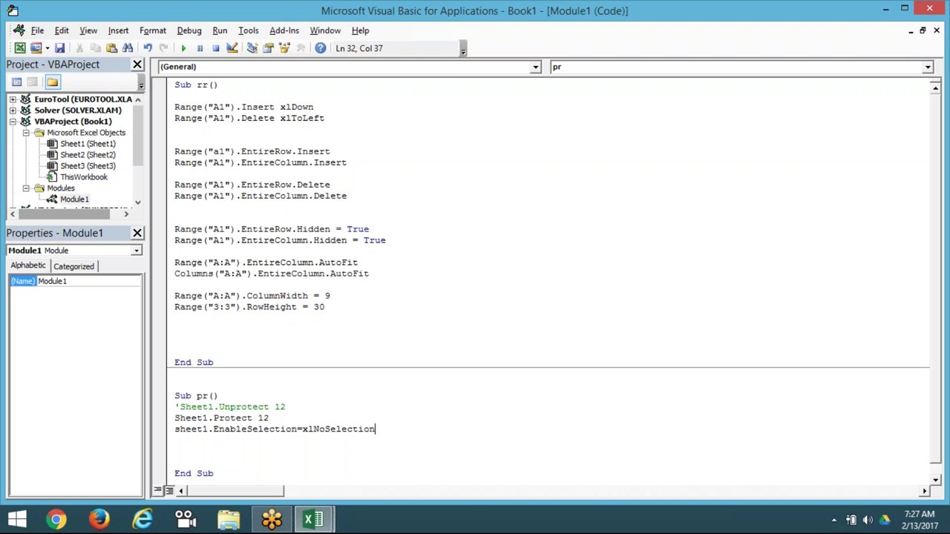
left_click(449, 473)
Rerun the pr macro and dismiss Sheet1's protected-sheet warning.
left_click(366, 420)
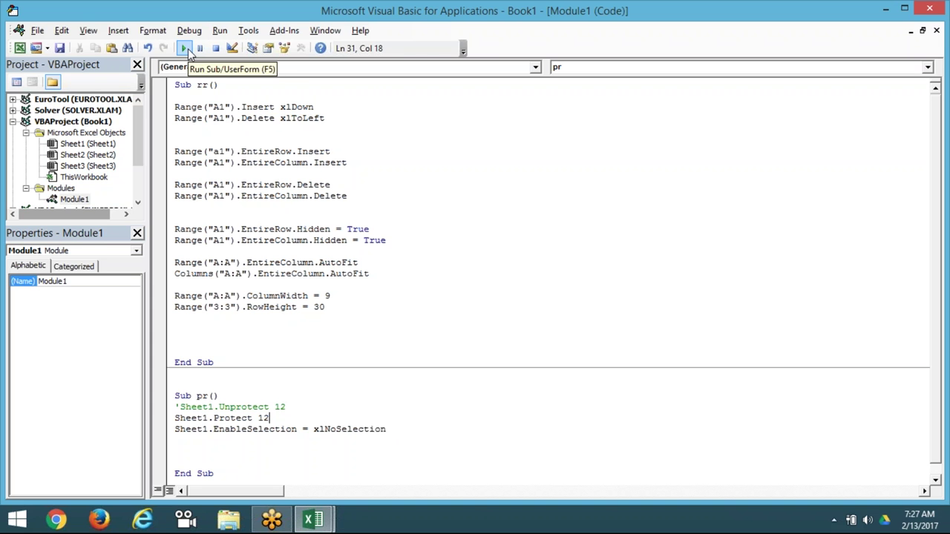
left_click(187, 50)
key("alt+F11")
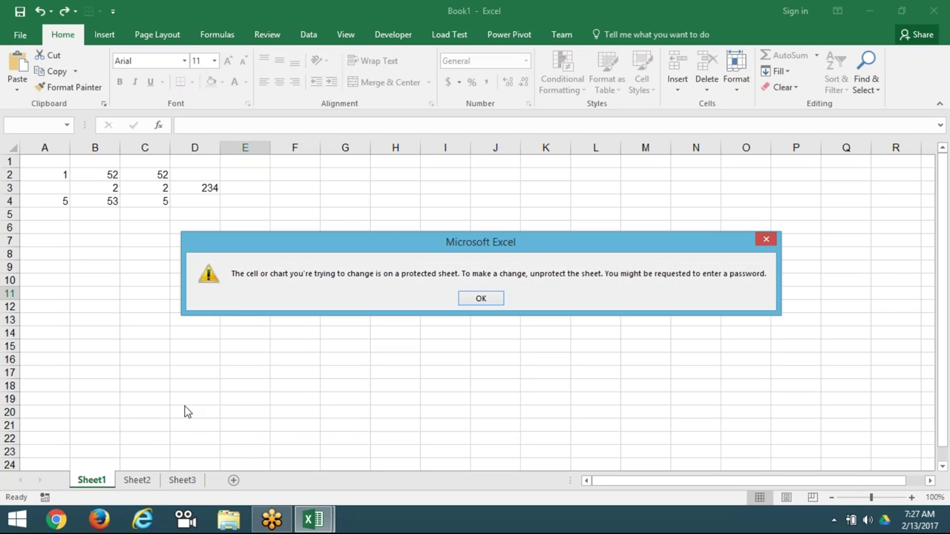
left_click(479, 301)
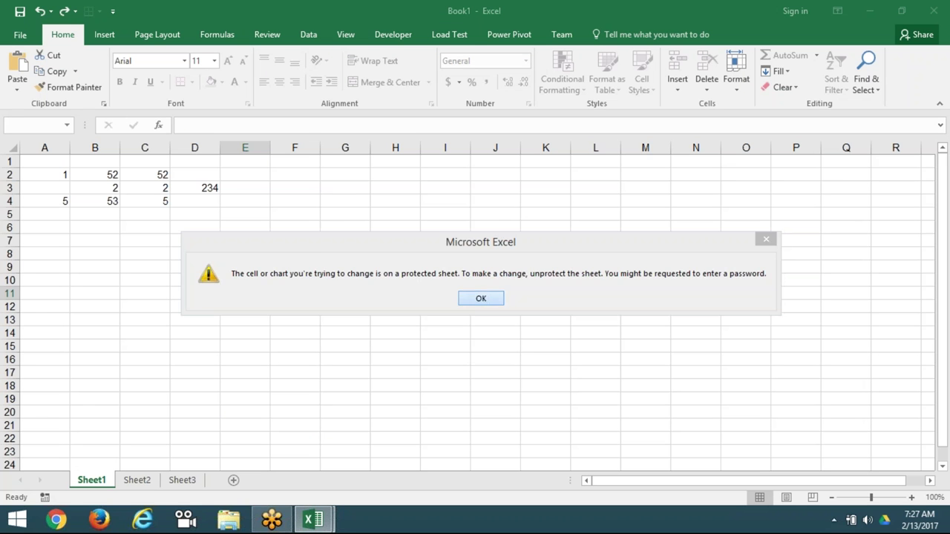
Unprotect Sheet1 by entering its password.
right_click(90, 482)
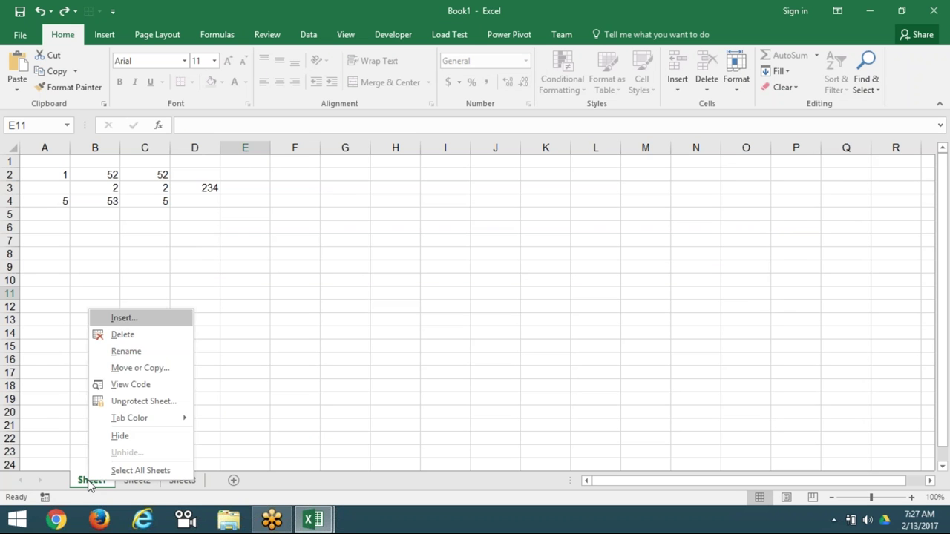
left_click(131, 401)
left_click(132, 406)
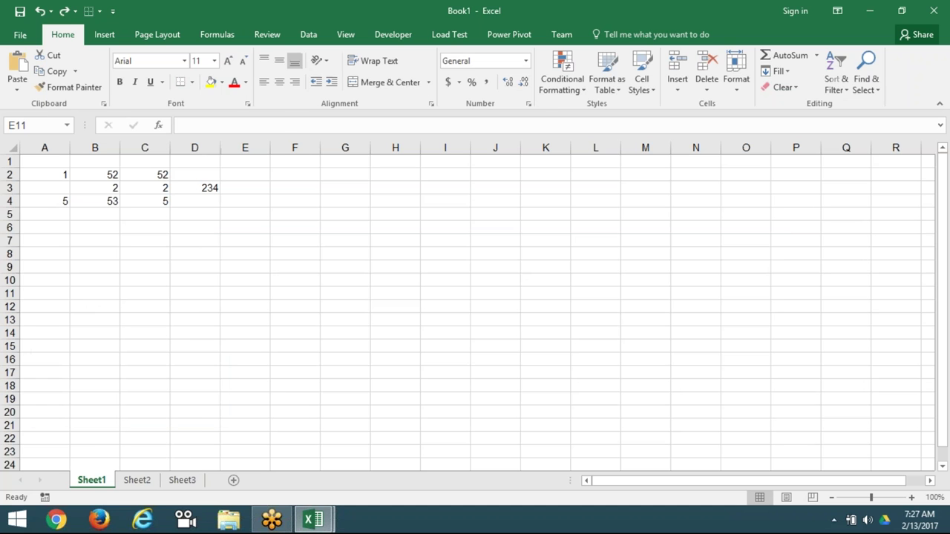
Comment out the Sheet1.Protect line with an apostrophe.
key("alt+Tab")
left_click(167, 421)
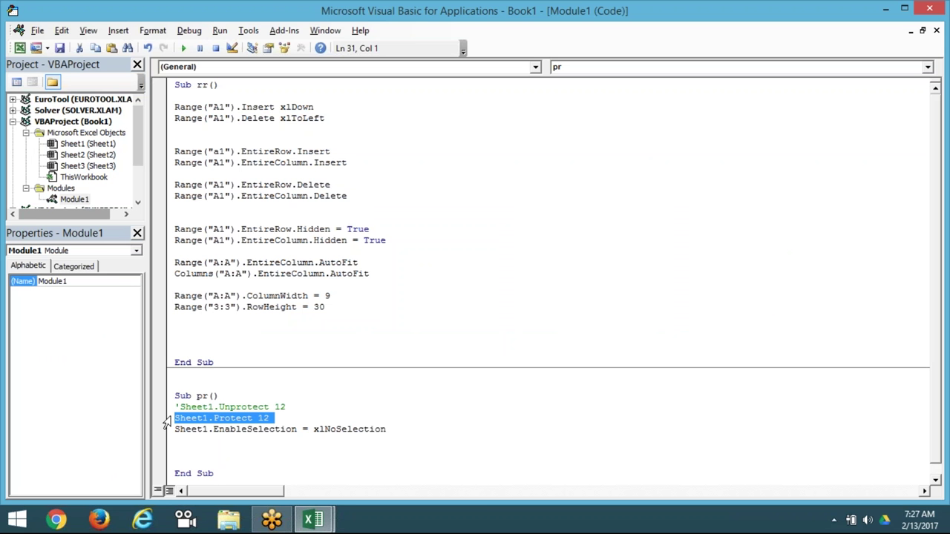
key("Left")
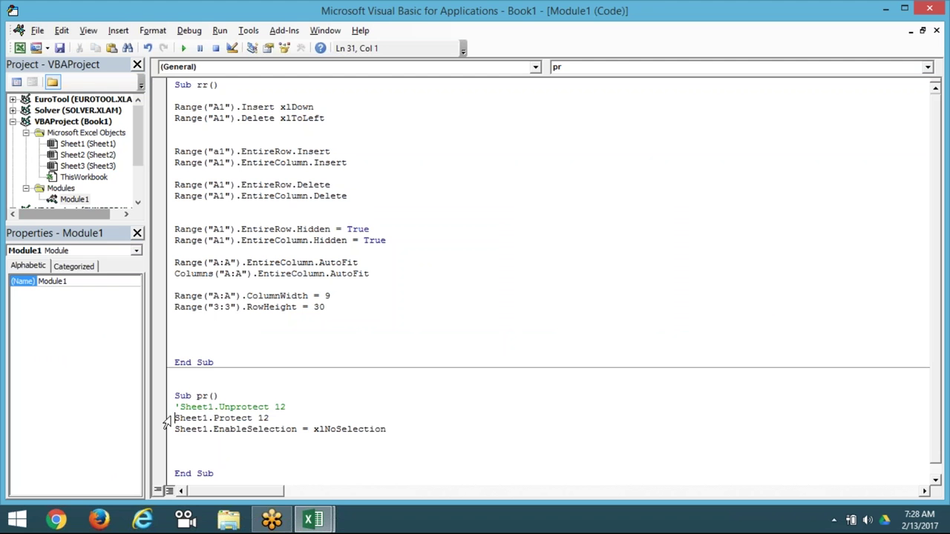
type("'")
key("Down")
Run the pr macro and test selecting cells such as C11 on Sheet1.
left_click(185, 396)
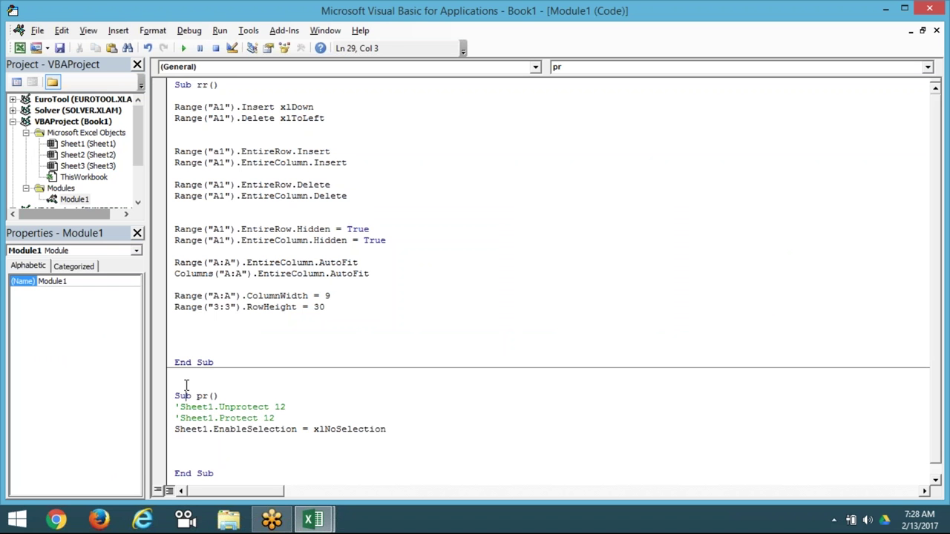
left_click(185, 49)
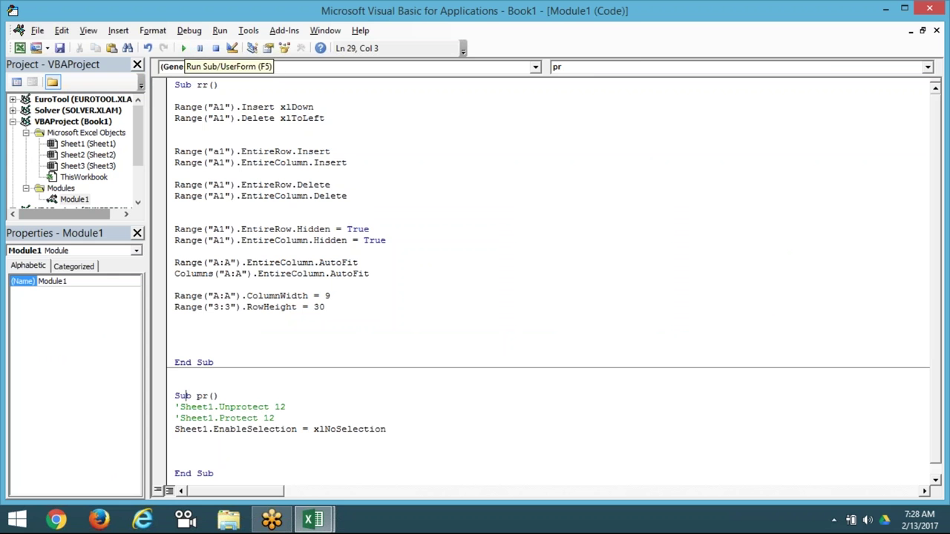
key("alt+F11")
left_click(194, 215)
left_click(141, 294)
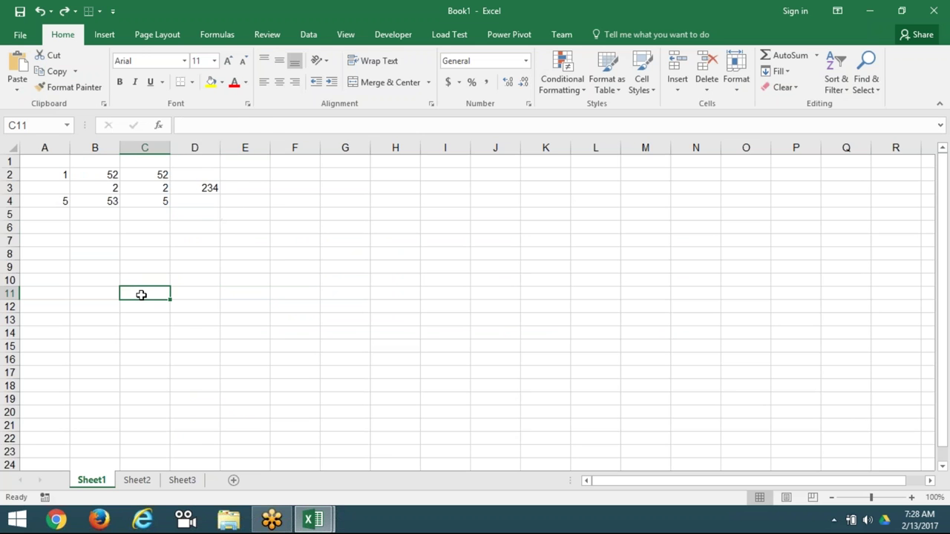
Uncomment the Sheet1.Protect line in the pr macro.
key("alt+F11")
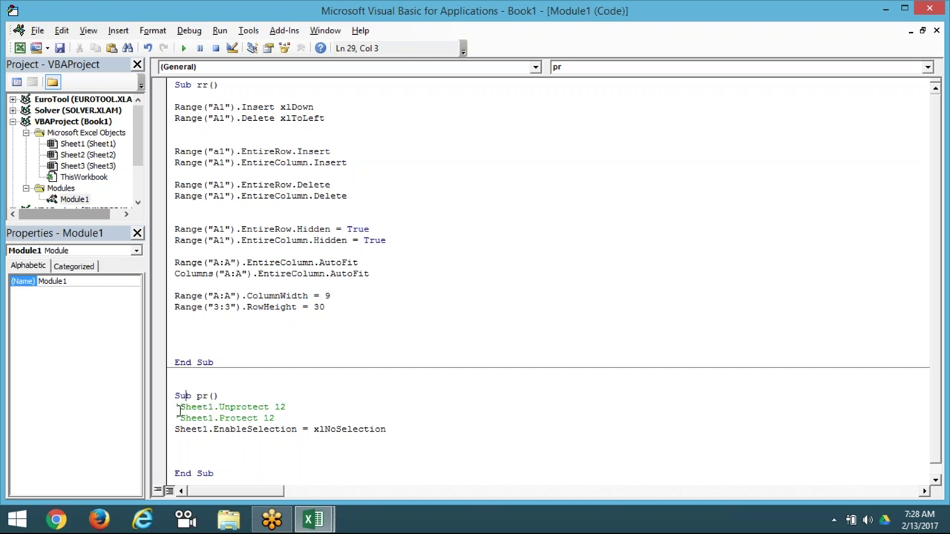
left_click(179, 418)
key("BackSpace")
left_click(175, 440)
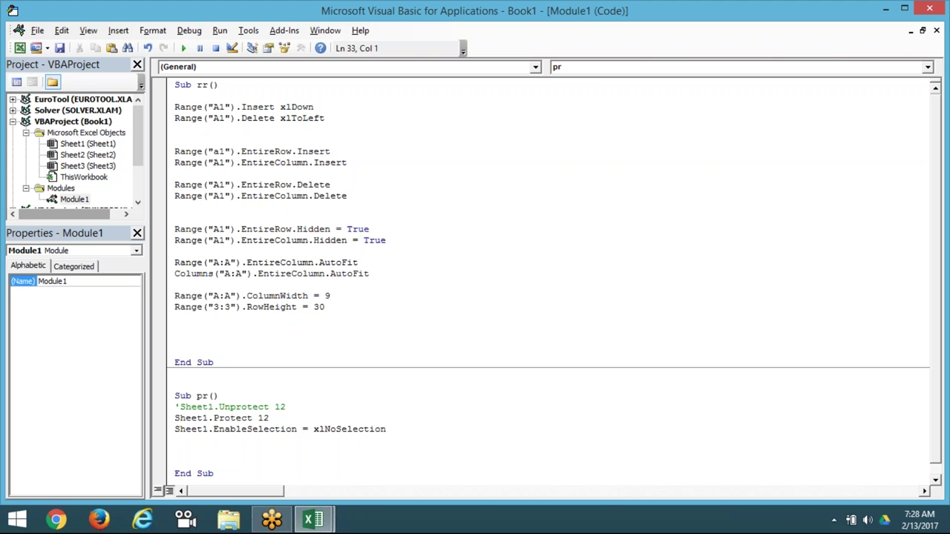
key("alt+F11")
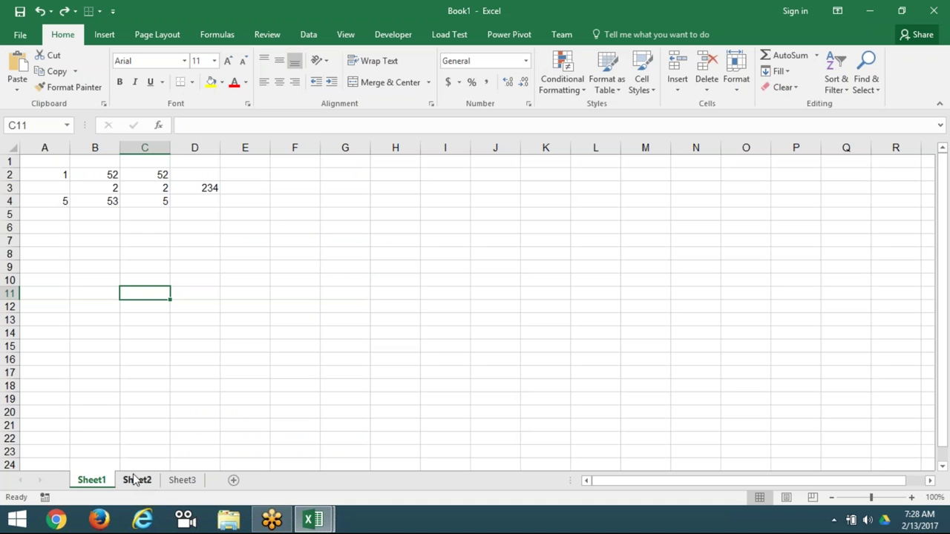
On Sheet2, give D3:G15 a yellow fill, then reselect that range.
left_click(137, 479)
left_click_drag(200, 187, 360, 344)
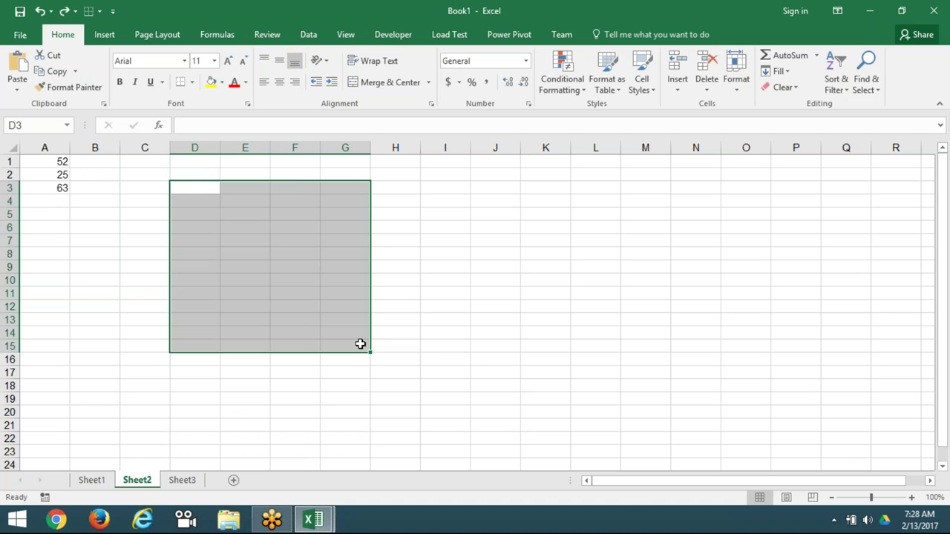
left_click(211, 82)
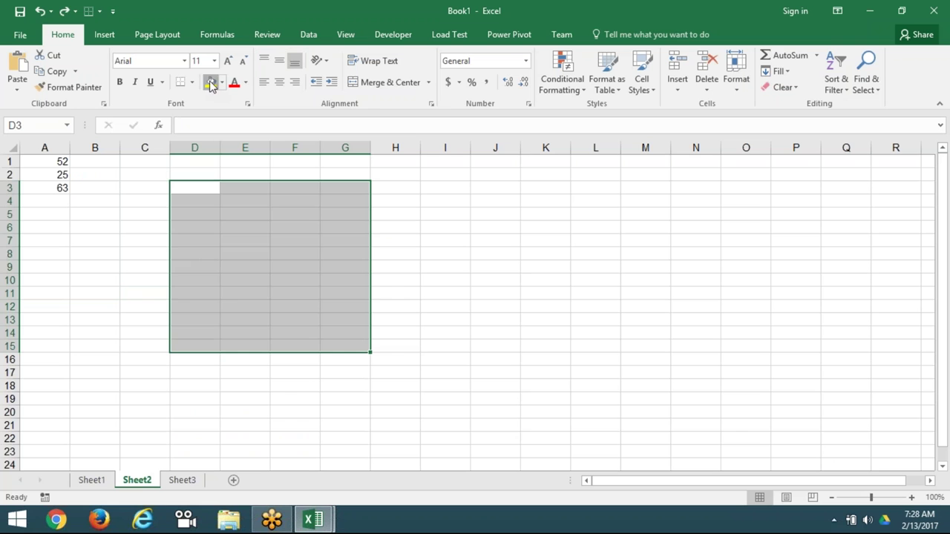
left_click(218, 203)
left_click(259, 215)
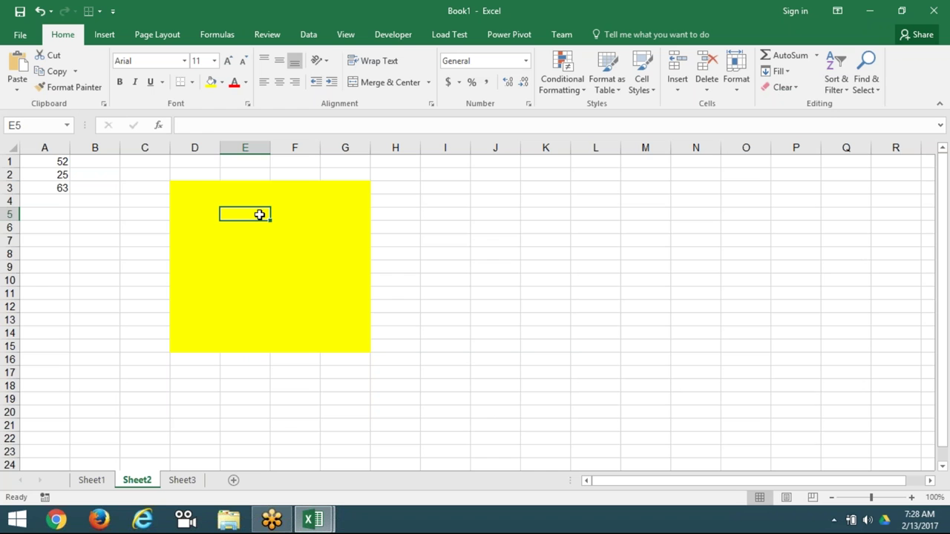
left_click_drag(190, 189, 343, 347)
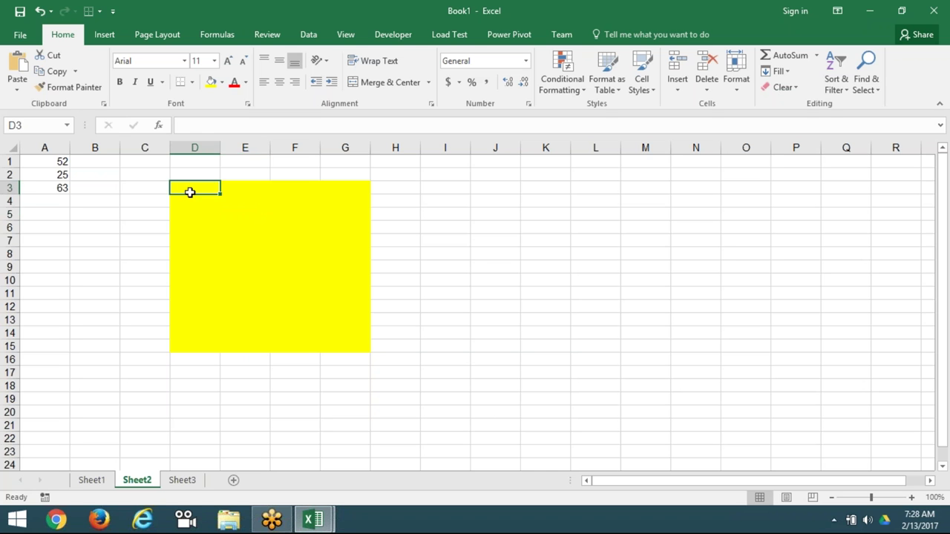
Clear Locked for D3:G15 on the Format Cells Protection tab.
right_click(336, 340)
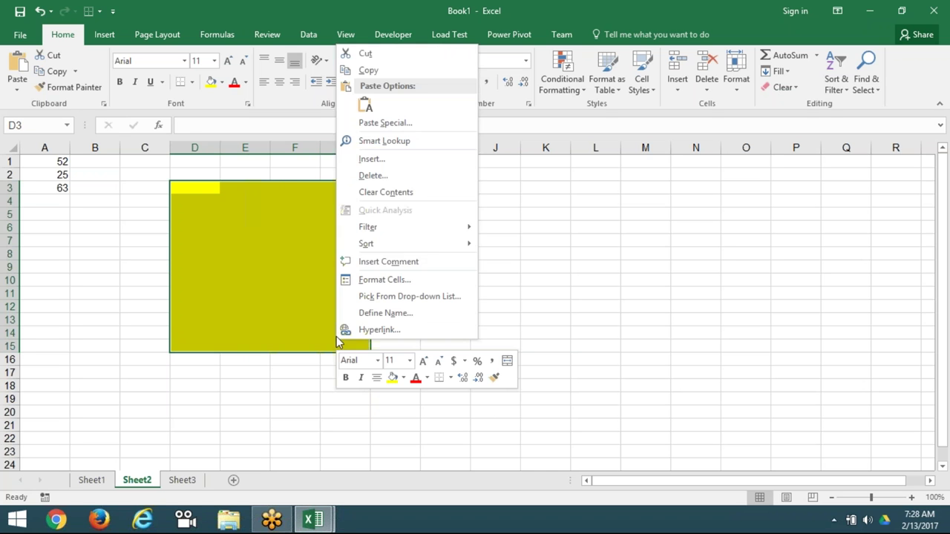
left_click(386, 279)
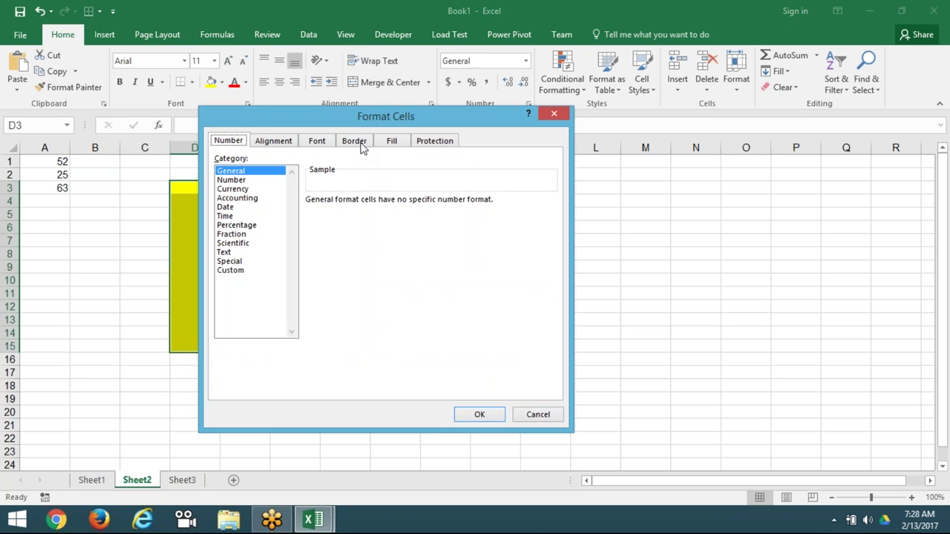
left_click(433, 142)
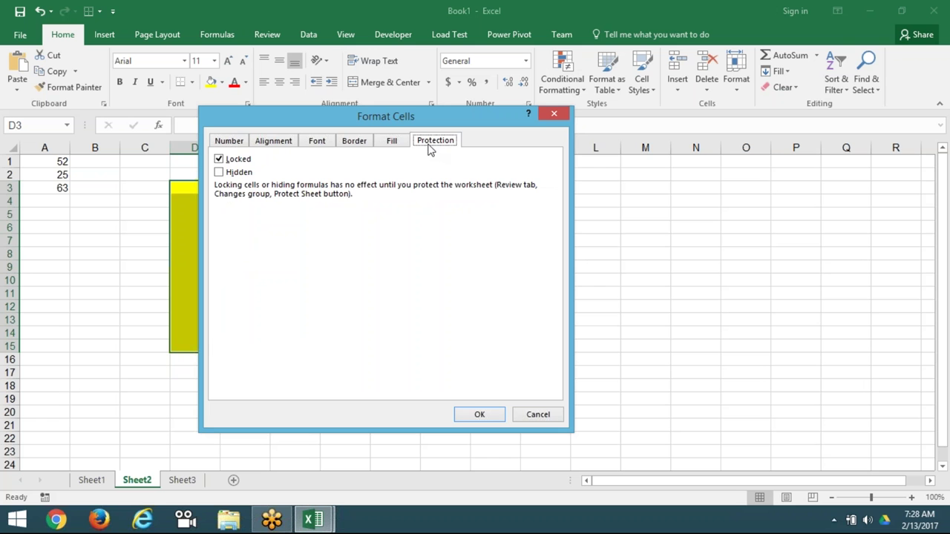
left_click(218, 158)
left_click(479, 415)
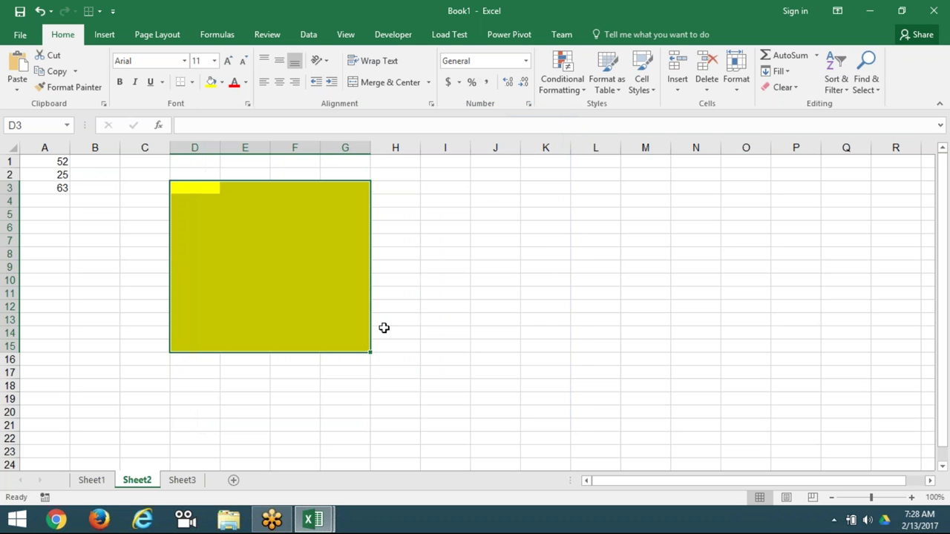
Reopen Format Cells to verify Locked is off, then close it.
right_click(319, 295)
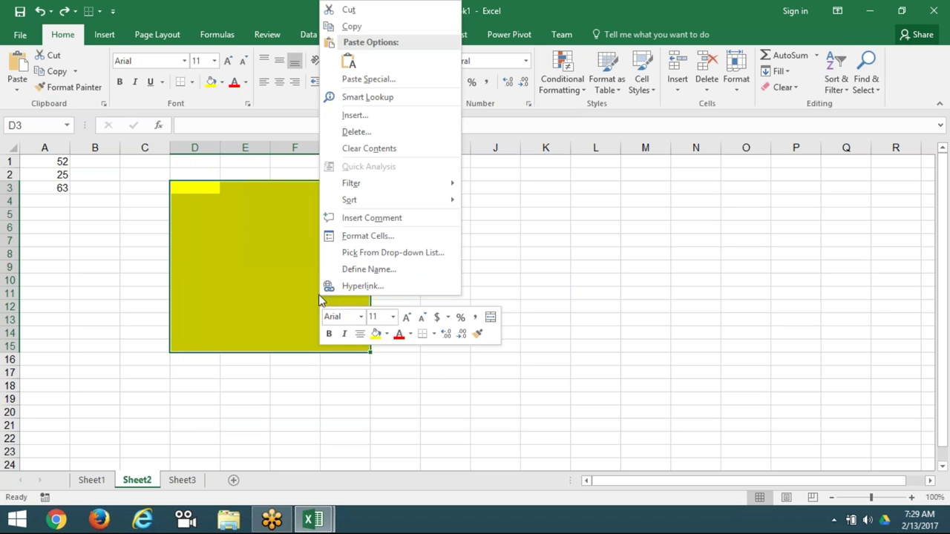
left_click(363, 236)
key("Escape")
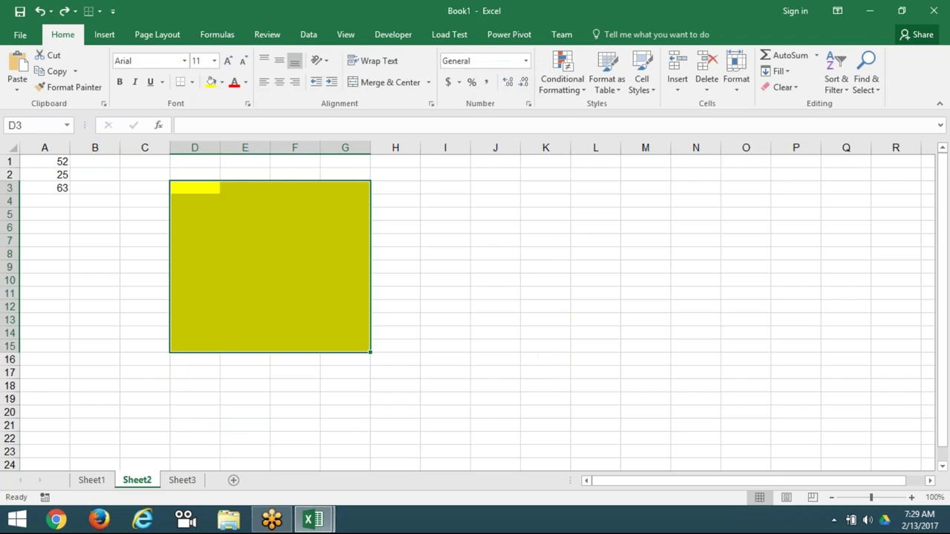
key("alt+F11")
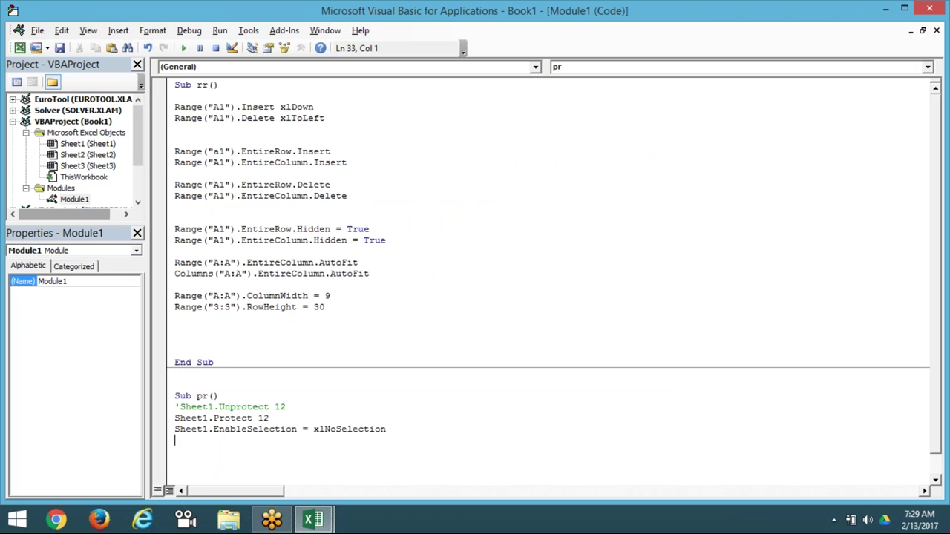
key("Return")
type("sgee")
key("BackSpace")
key("BackSpace")
key("BackSpace")
type("heet")
type("2")
type(".")
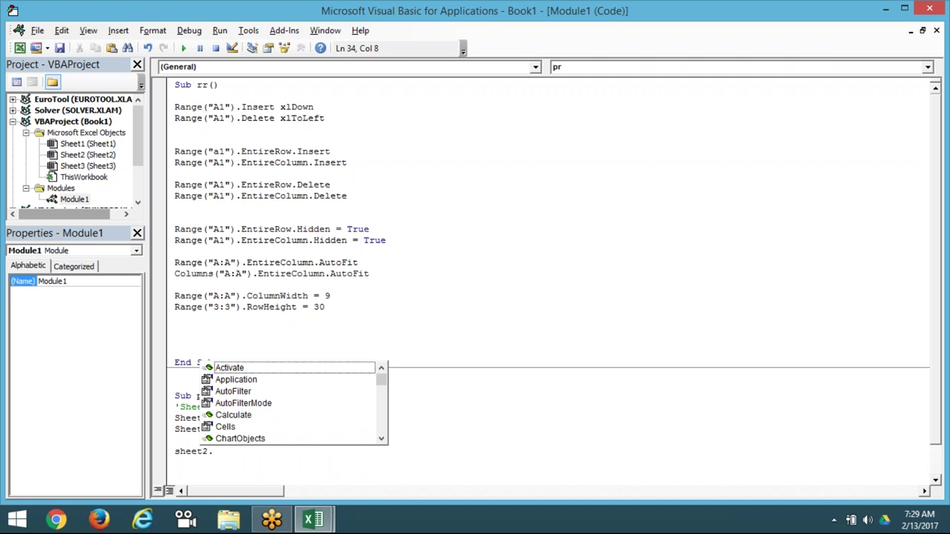
key("BackSpace")
key("BackSpace")
key("BackSpace")
key("BackSpace")
key("BackSpace")
key("BackSpace")
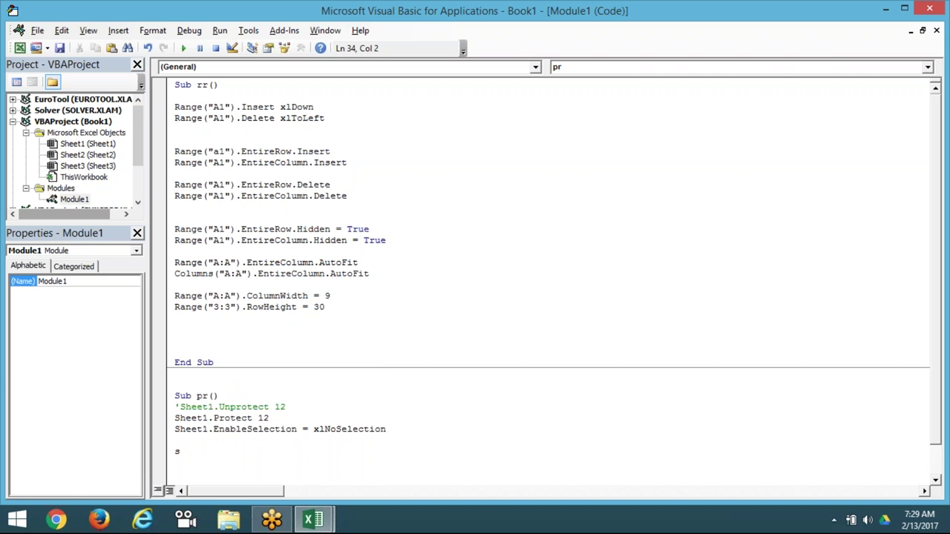
key("alt+F11")
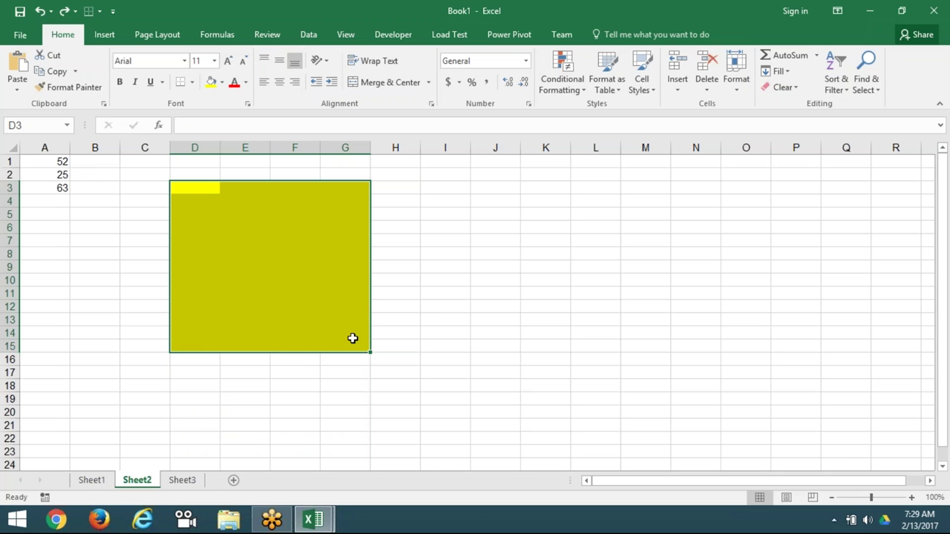
Add the line Range("D3:G15").Locked = False to the pr macro.
key("alt+Tab")
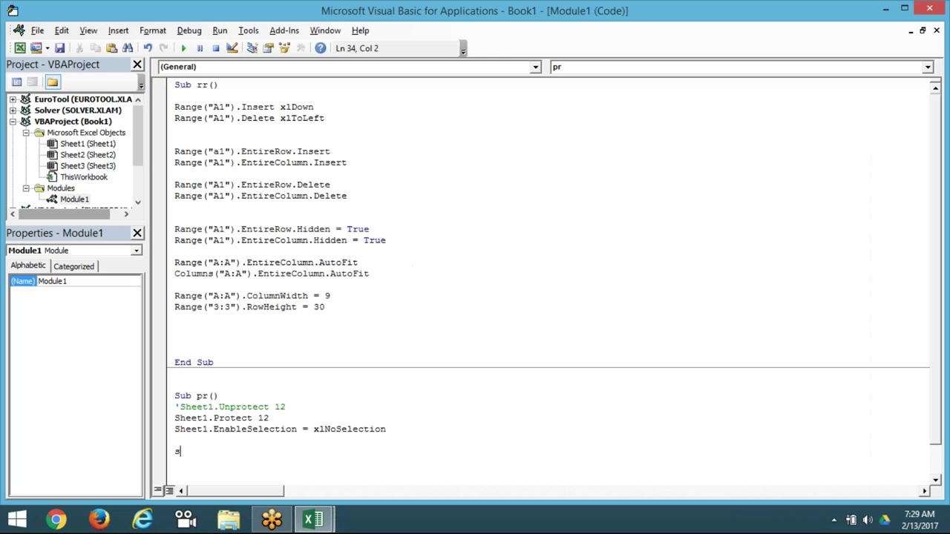
key("BackSpace")
type("range(")
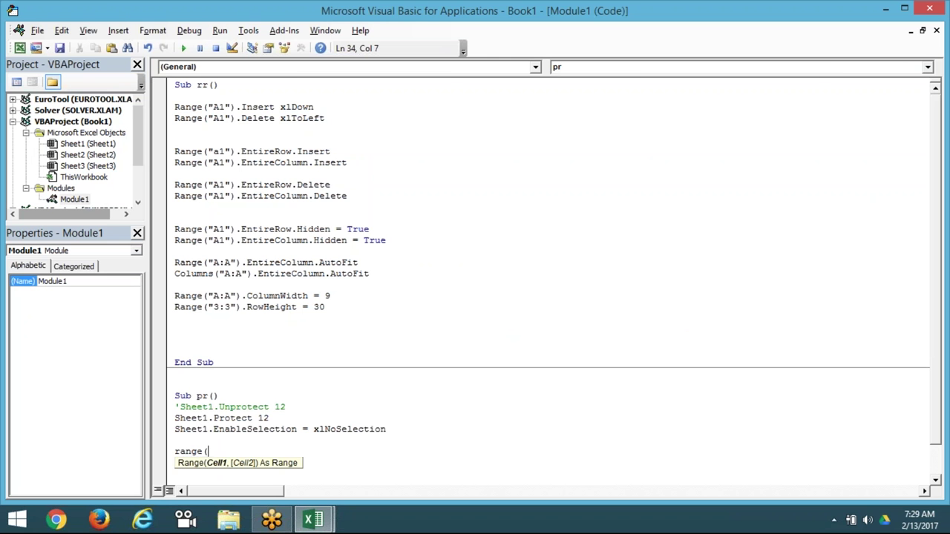
type("\"")
type("D3:")
type("G15")
type("\")")
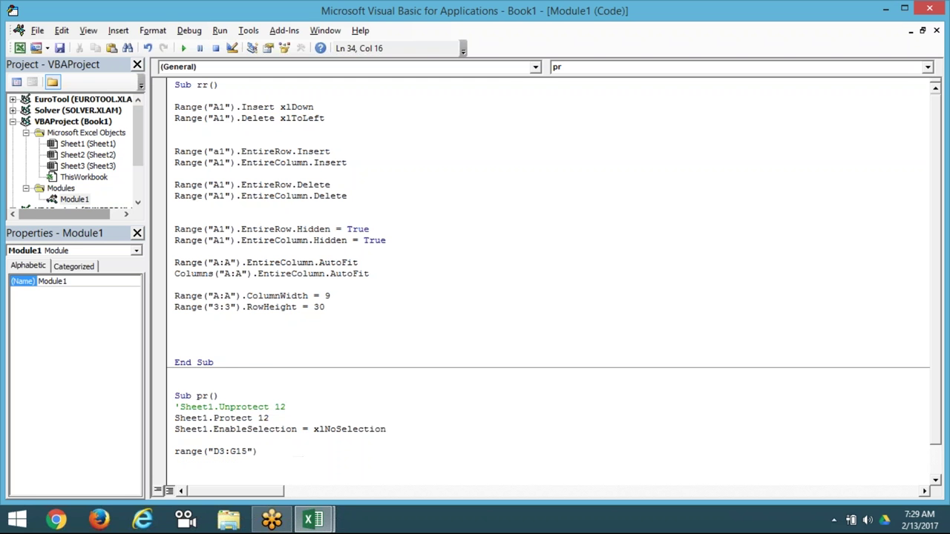
type(".")
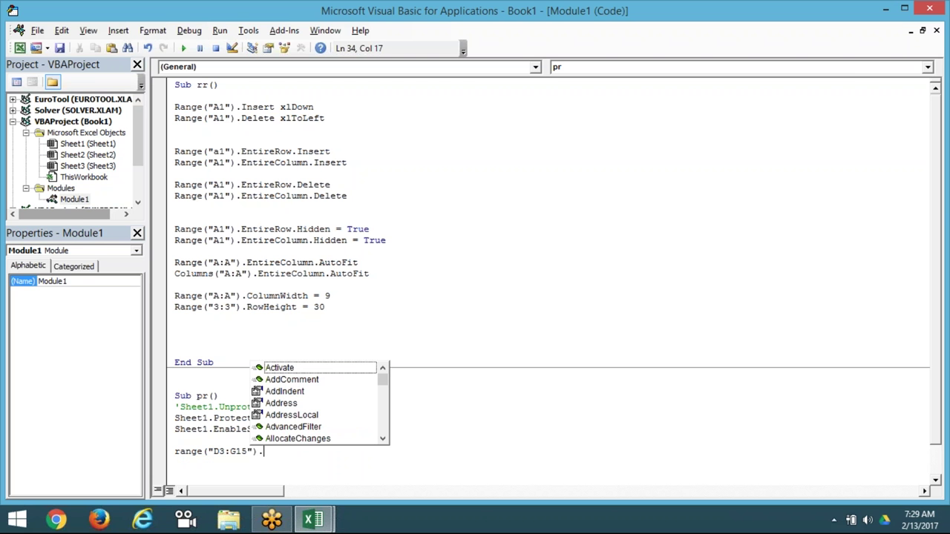
type("lo")
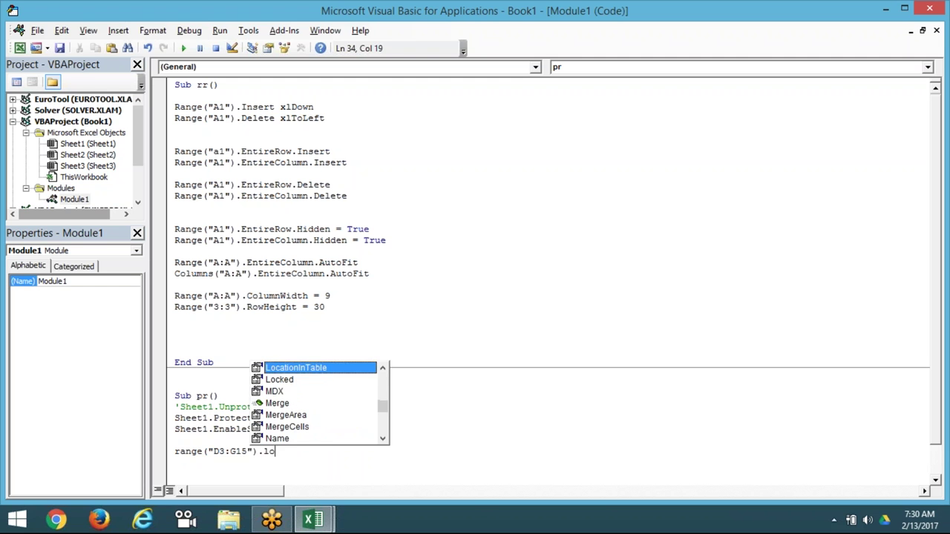
key("Down")
key("Tab")
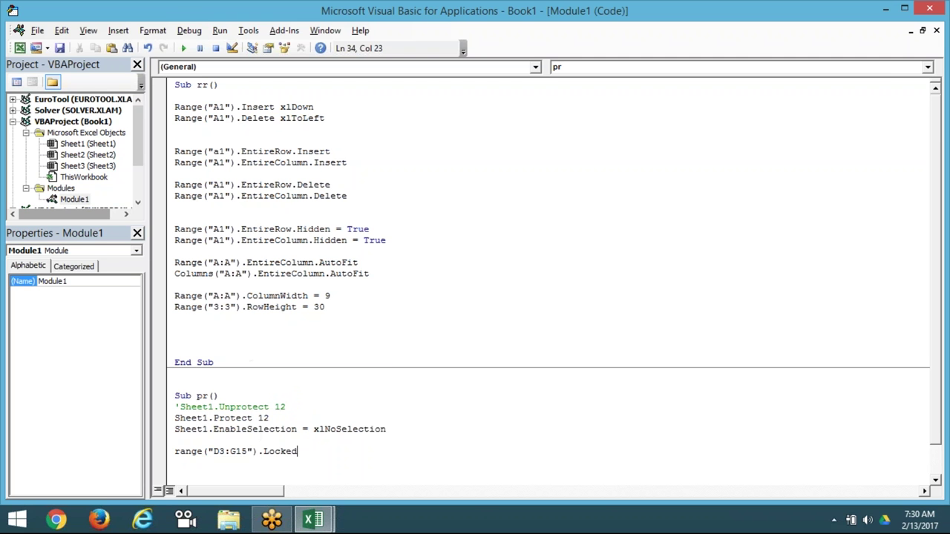
type("=fa")
type("se")
key("BackSpace")
type("le")
key("Return")
Correct the misspelled 'fasle' to False on the Locked line.
key("Up")
key("Right")
key("Right")
key("Right")
key("Right")
key("Right")
key("Right")
key("Right")
key("Right")
key("Right")
key("Right")
key("Right")
key("Right")
key("BackSpace")
key("Right")
type("s")
key("Down")
key("Up")
key("Up")
key("Up")
Comment out the Sheet1.Protect and EnableSelection lines.
left_click(176, 418)
type("'")
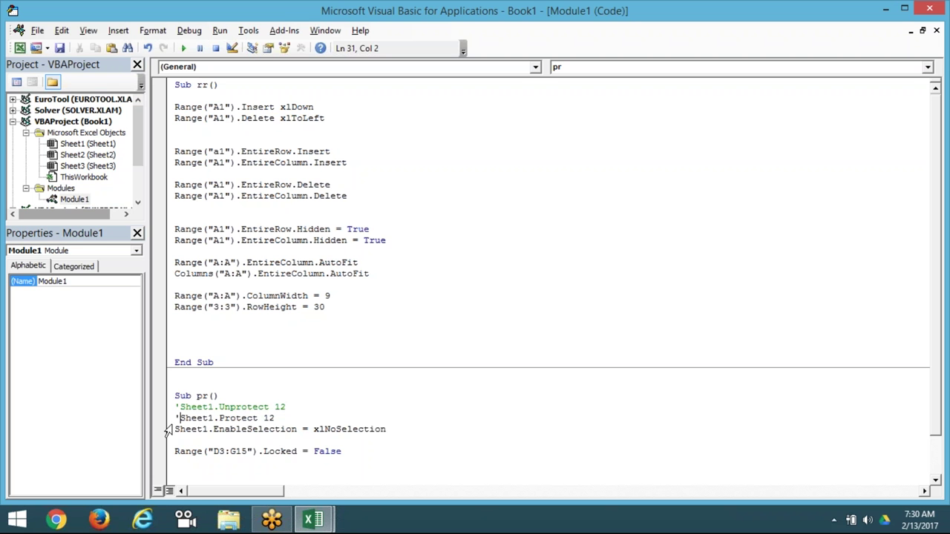
left_click(175, 429)
type("'")
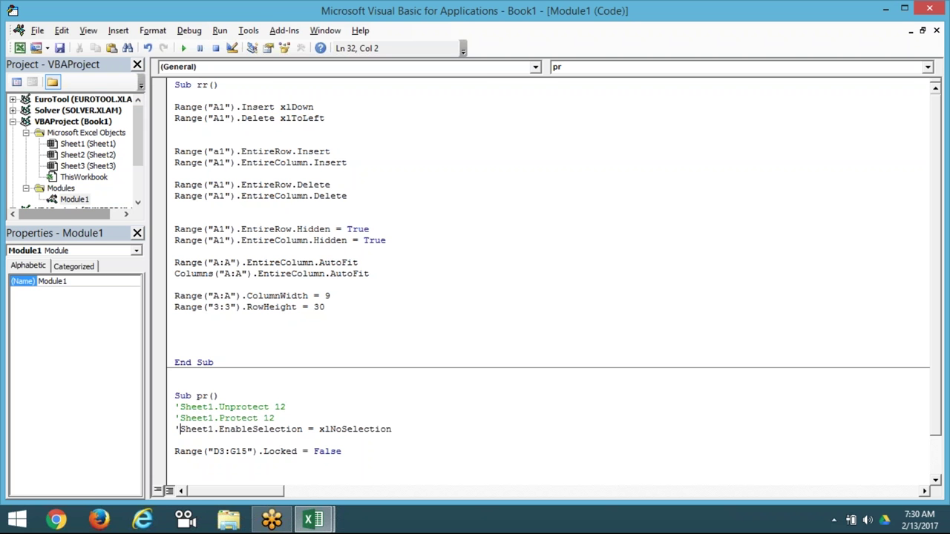
Add a Sheet2.Protect line with the sheet password.
left_click(185, 459)
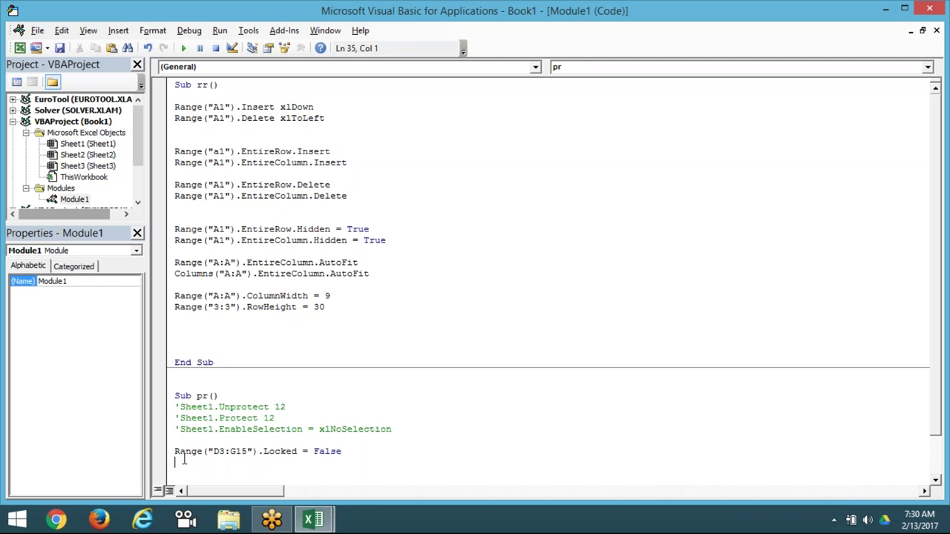
type("sheet")
type("2.p")
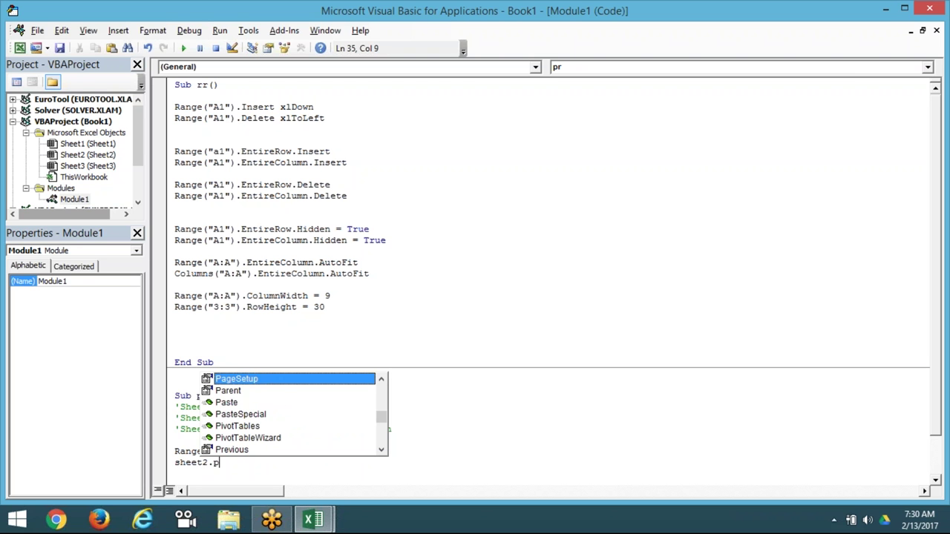
type("r")
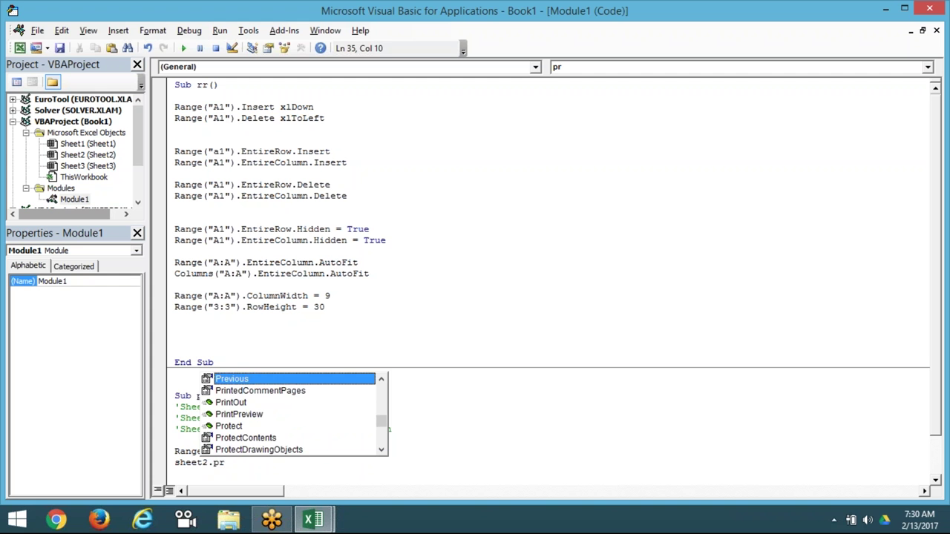
key("Down")
key("Down")
key("Down")
key("Down")
key("Tab")
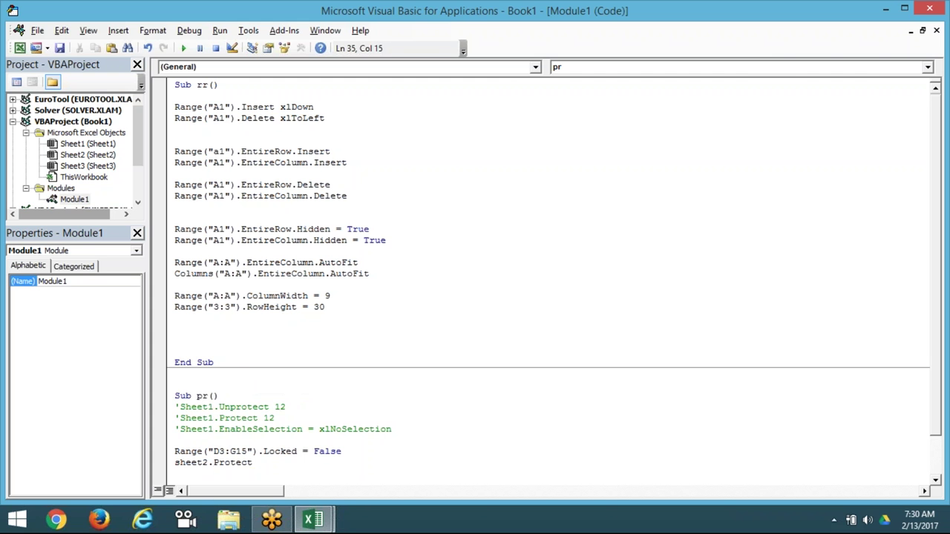
key("Return")
key("alt+F11")
key("alt+F11")
Run pr, enter vcv in E7, and dismiss the warning for H7.
left_click(183, 48)
key("alt+F11")
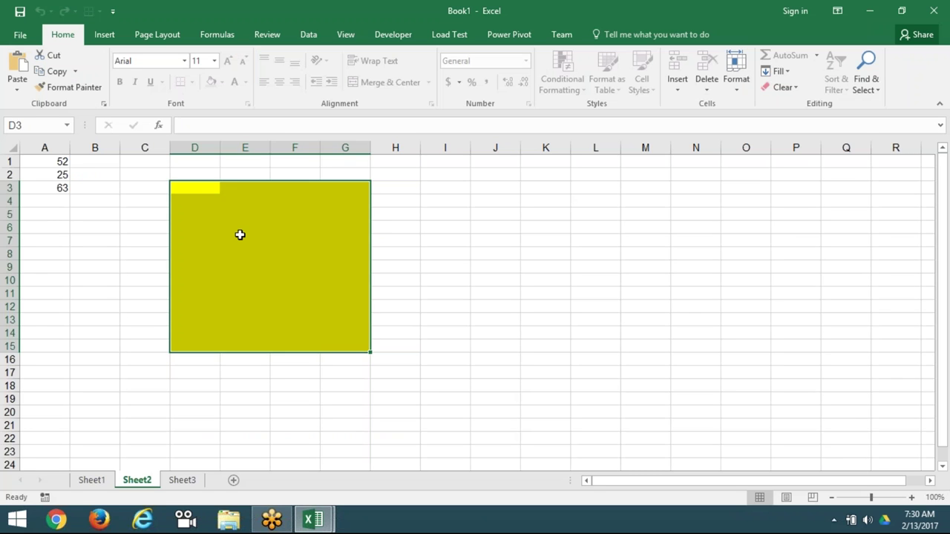
left_click(240, 236)
type("vcv")
key("Right")
key("Right")
key("Right")
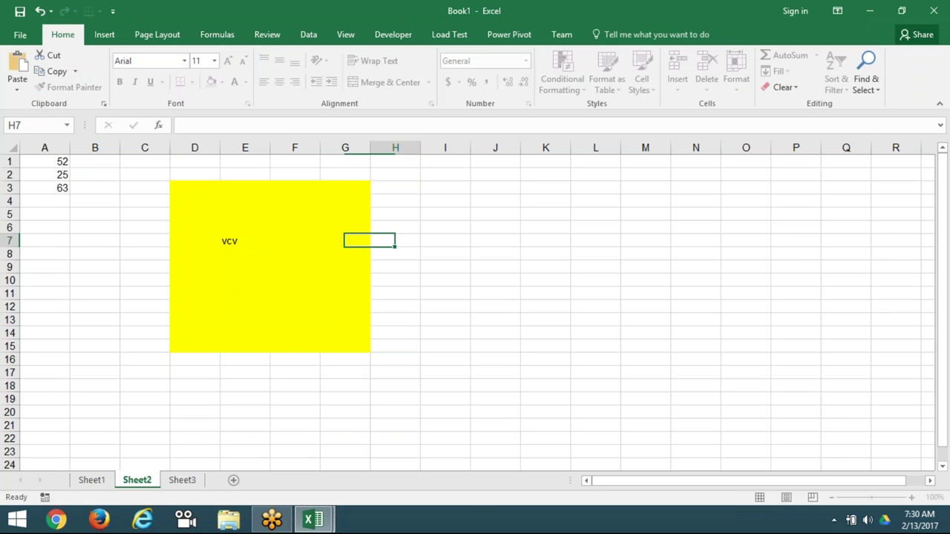
type("v")
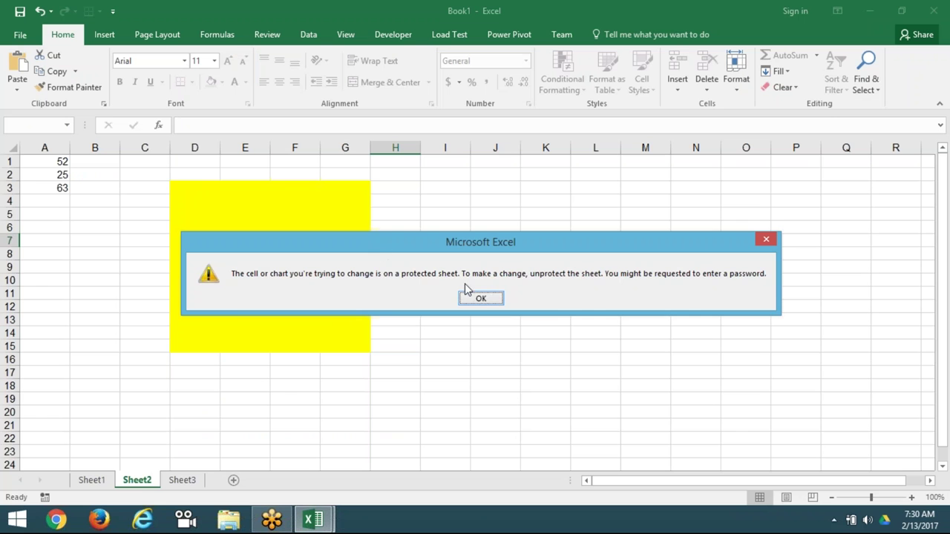
left_click(481, 298)
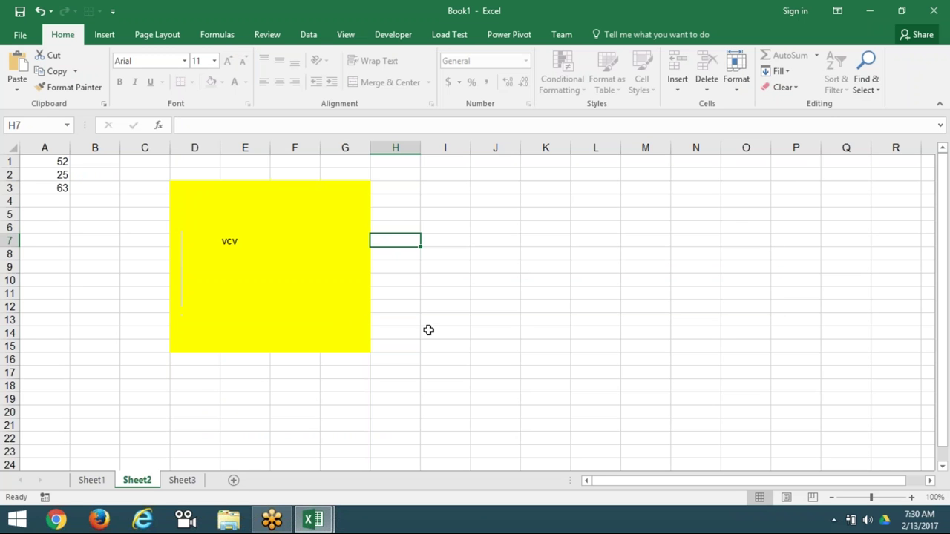
Unprotect Sheet2 by entering its password.
right_click(135, 486)
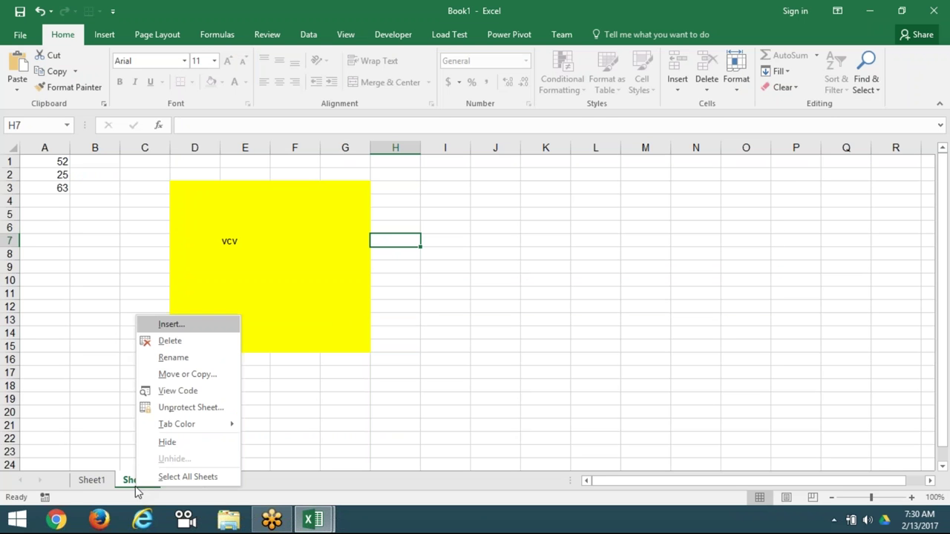
left_click(178, 412)
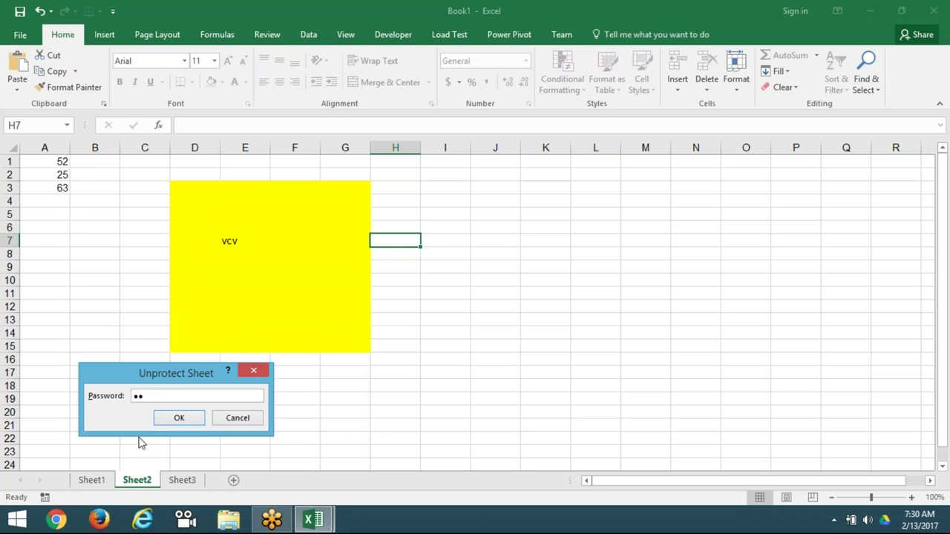
left_click(179, 418)
Select cells in and around the yellow area, cancelling an entry started in D10.
left_click(196, 359)
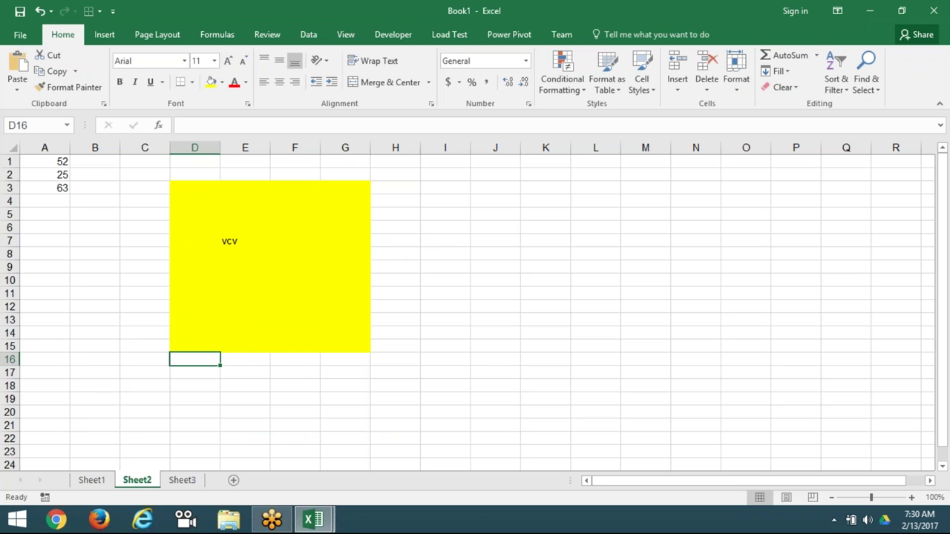
left_click(223, 264)
left_click(194, 279)
type("a")
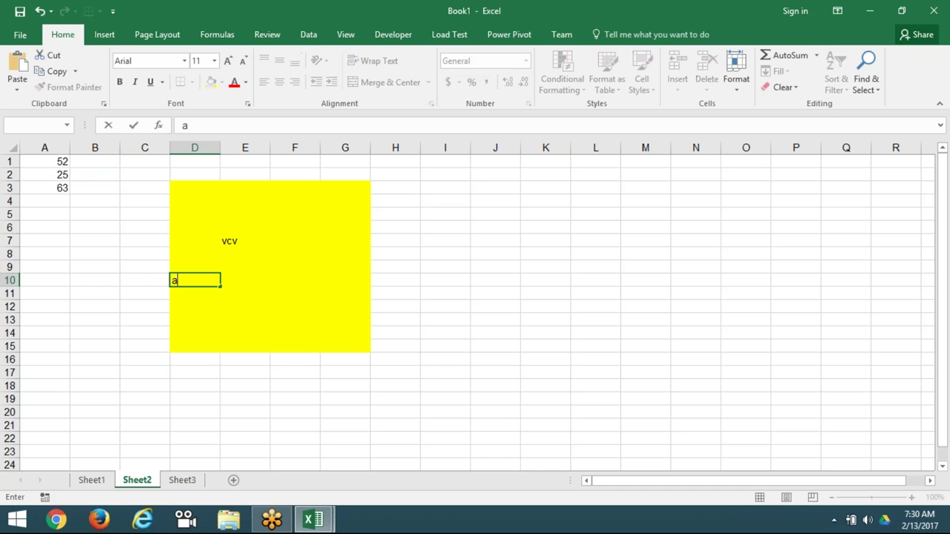
key("Escape")
left_click(128, 278)
left_click(307, 426)
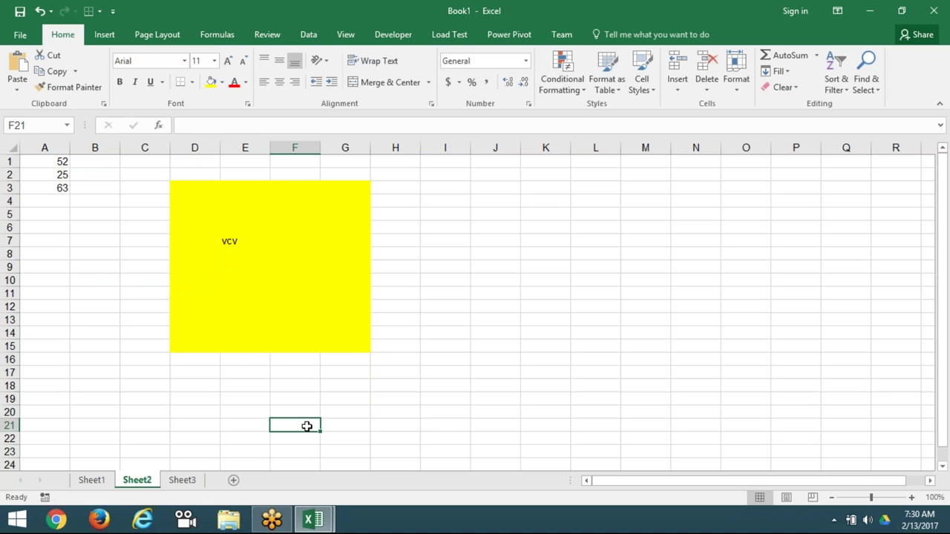
left_click(314, 337)
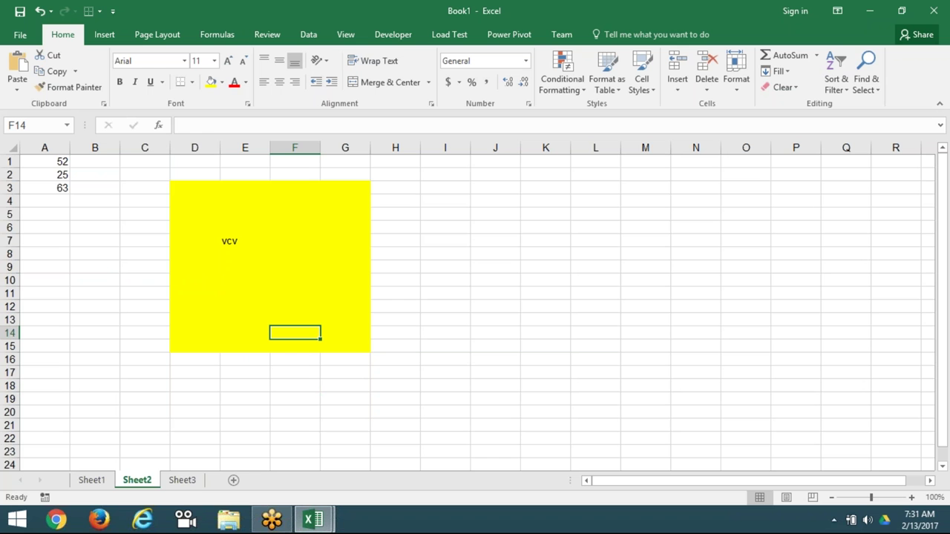
left_click(182, 480)
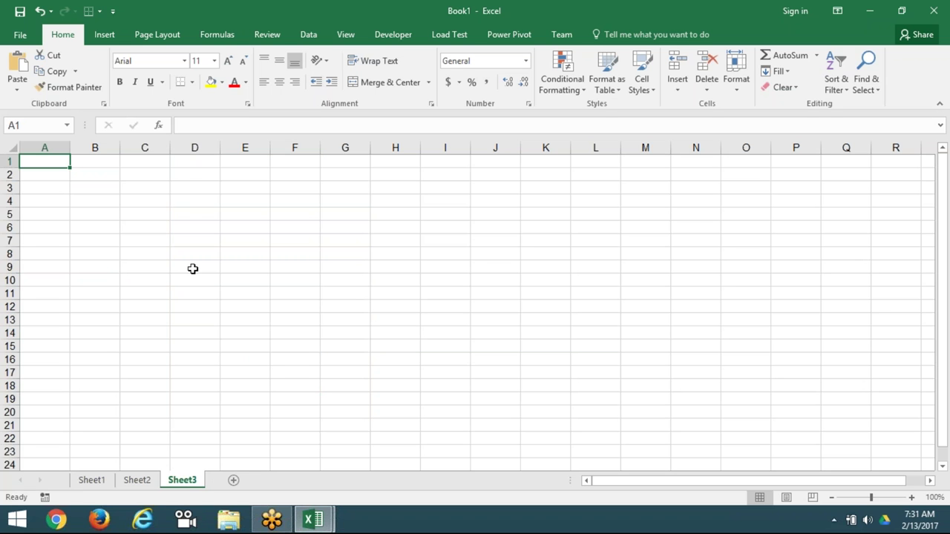
left_click(159, 223)
key("Up")
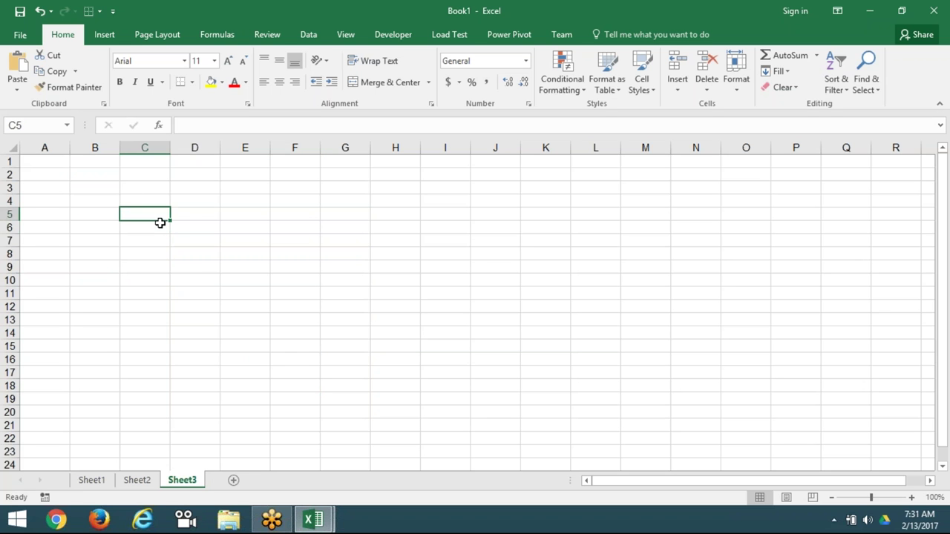
key("Left")
key("Left")
key("Up")
key("Up")
type("Name")
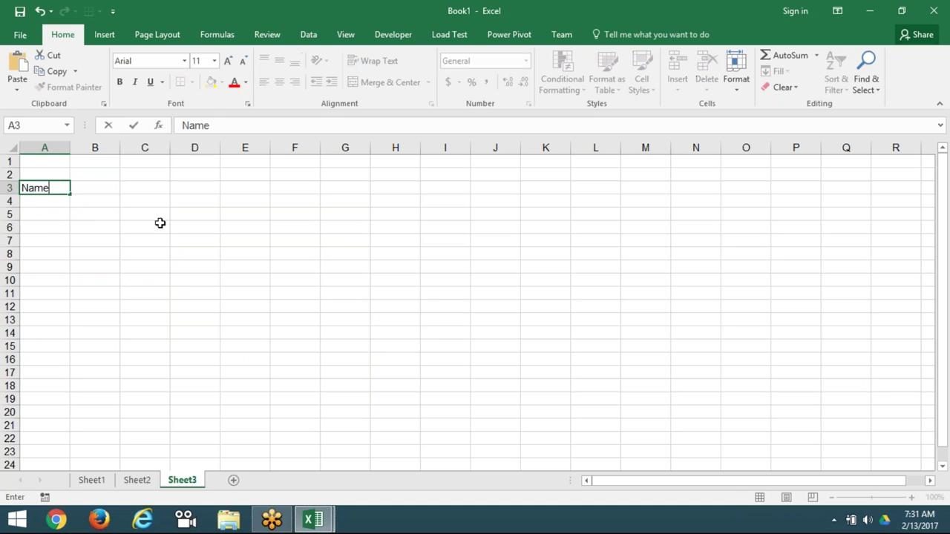
key("Return")
key("Return")
key("Return")
key("Right")
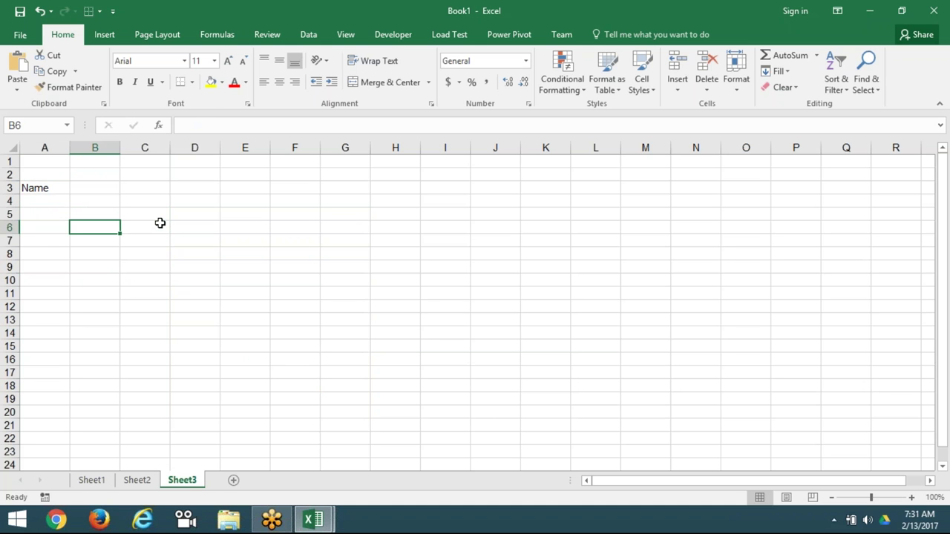
type("Roll")
key("Return")
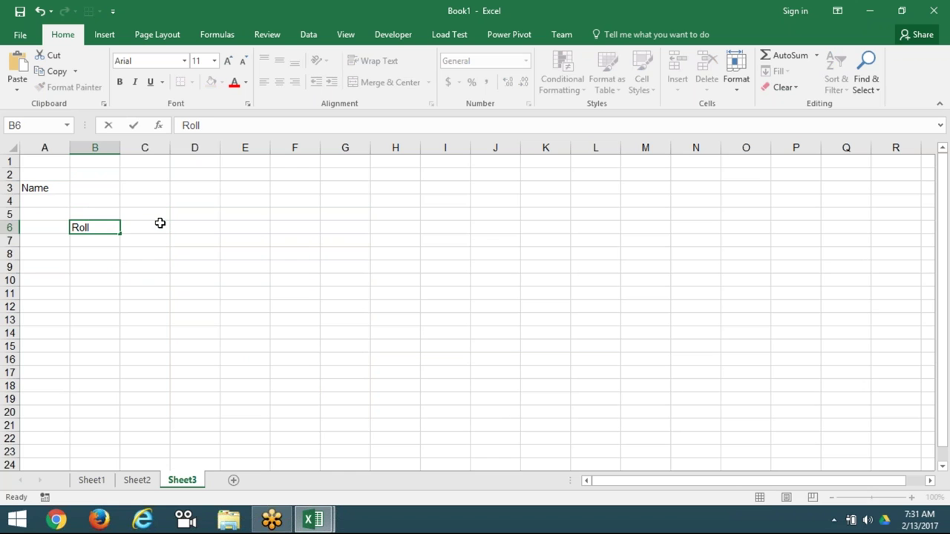
key("Return")
key("Return")
key("Right")
type("Ma")
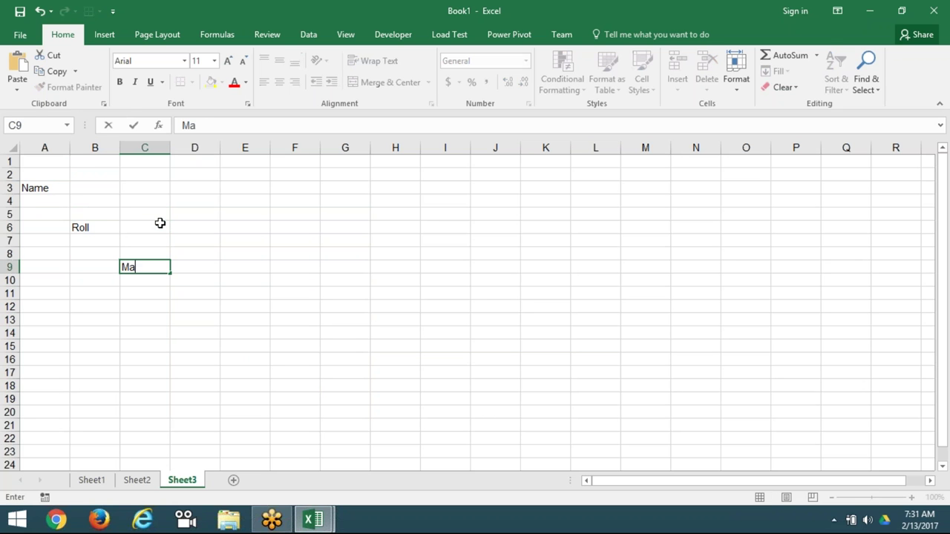
type("rks")
left_click(96, 187)
left_click(141, 231, "ctrl")
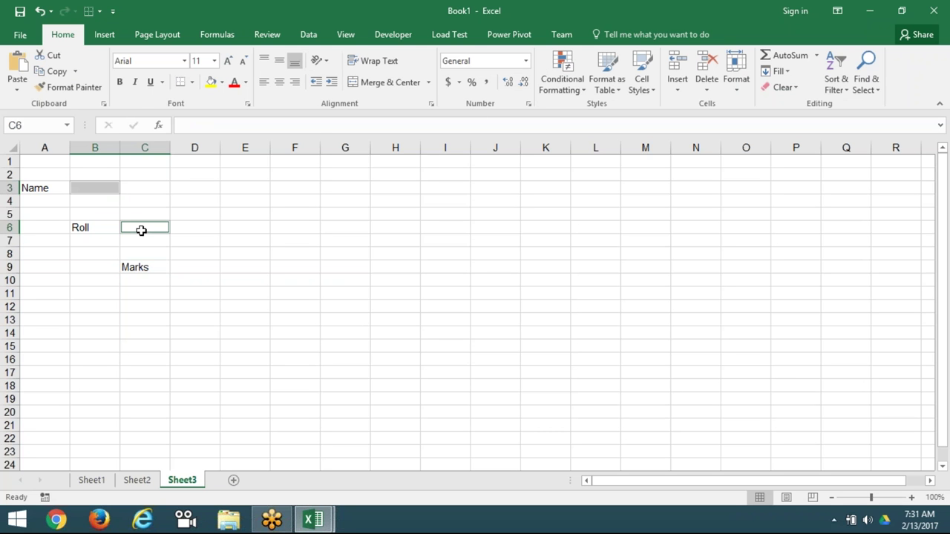
left_click(197, 269, "ctrl")
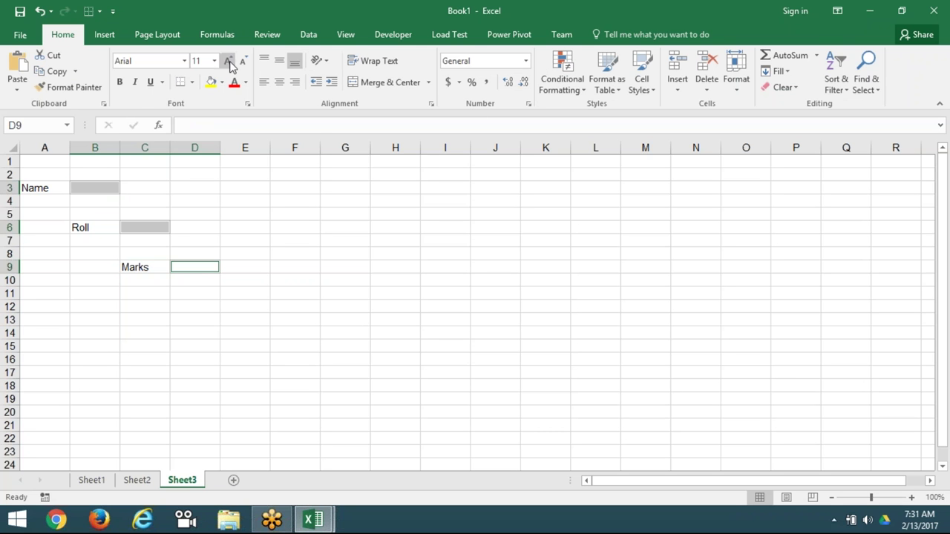
left_click(212, 82)
left_click(195, 214)
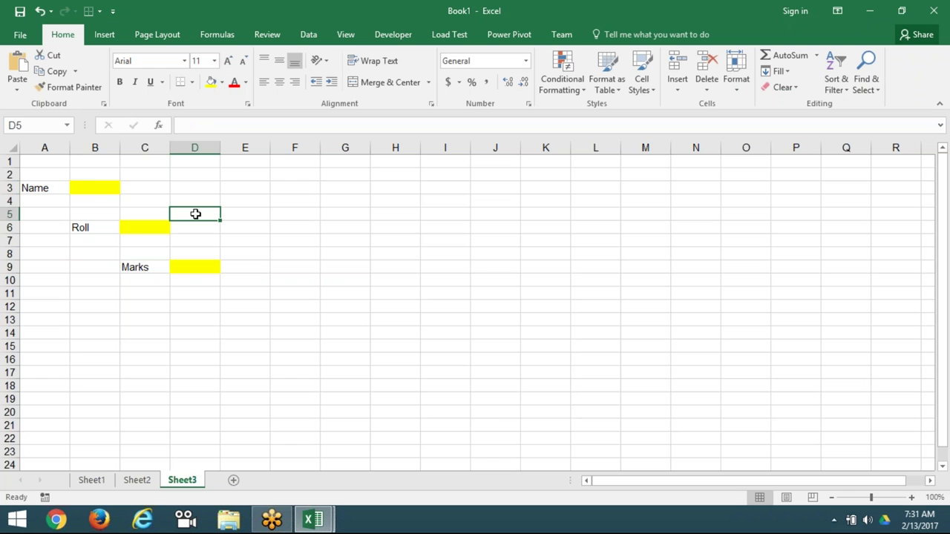
left_click(95, 175)
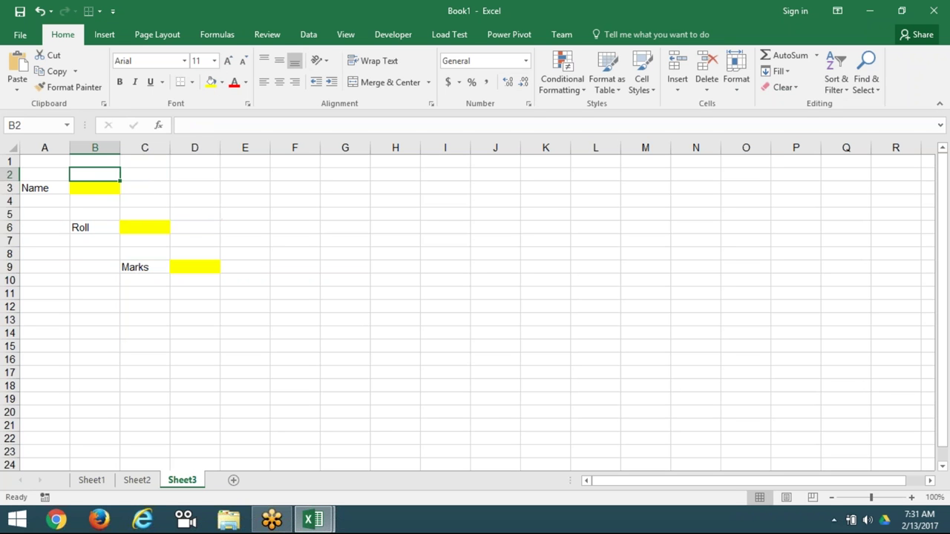
left_click(94, 188)
left_click(132, 226)
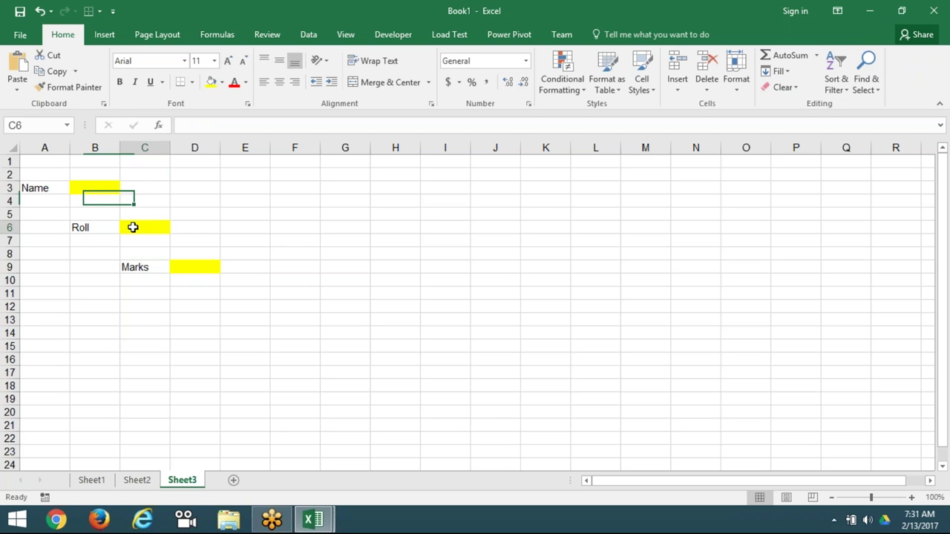
left_click(184, 264)
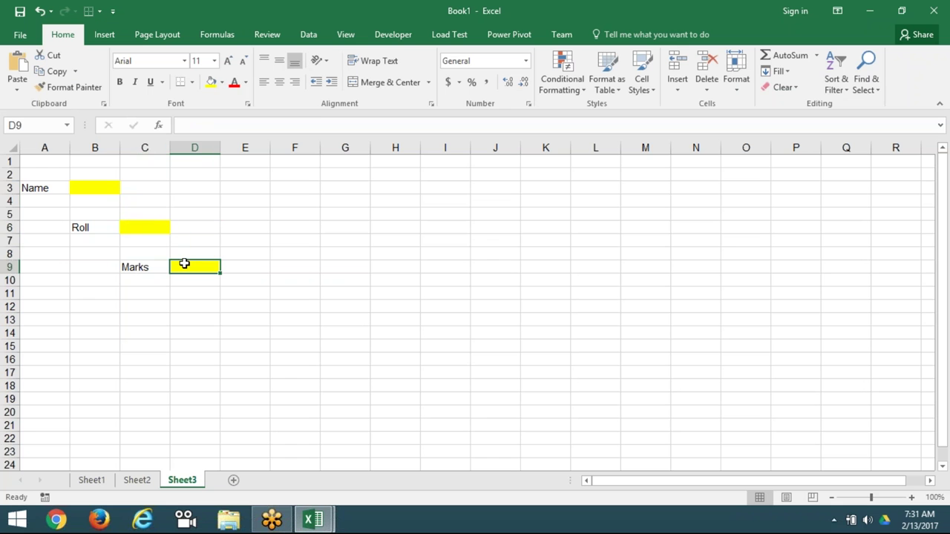
left_click(162, 224)
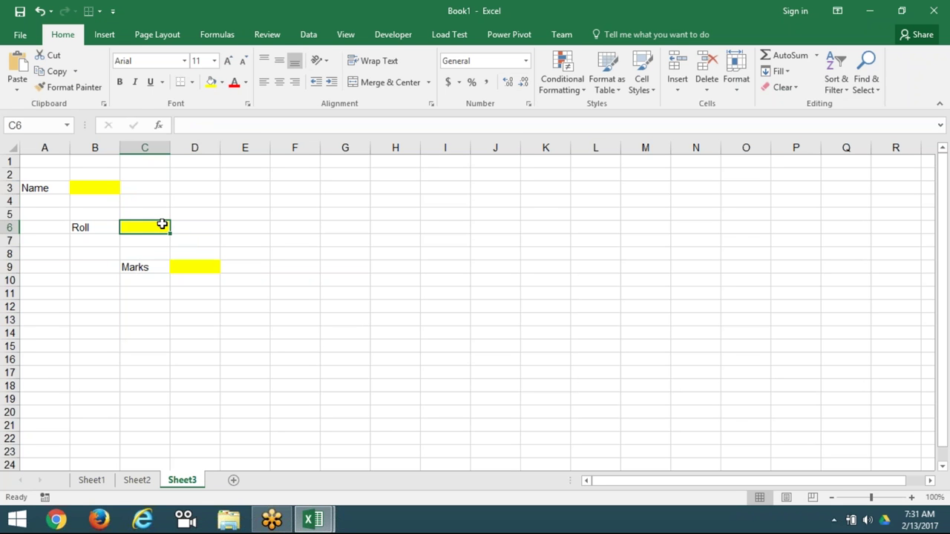
left_click(111, 199)
left_click(109, 187)
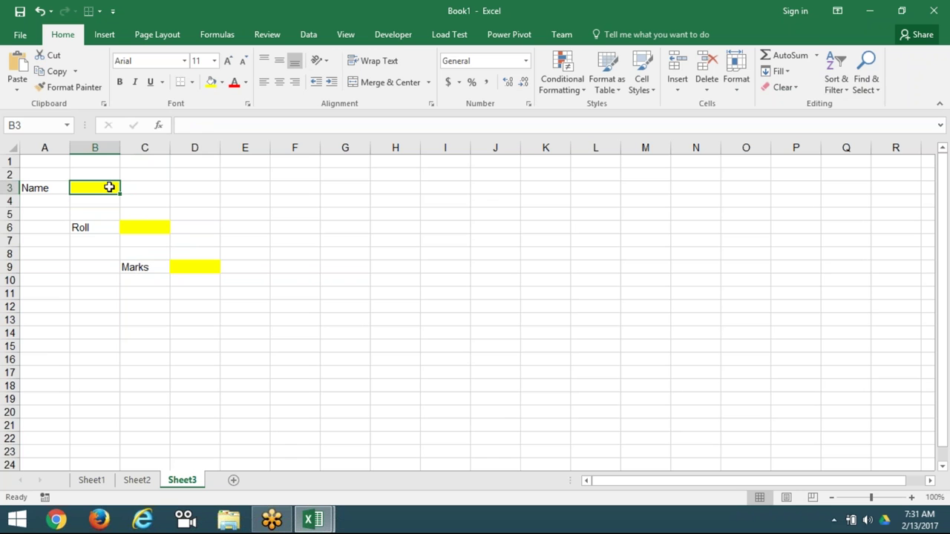
left_click(162, 232)
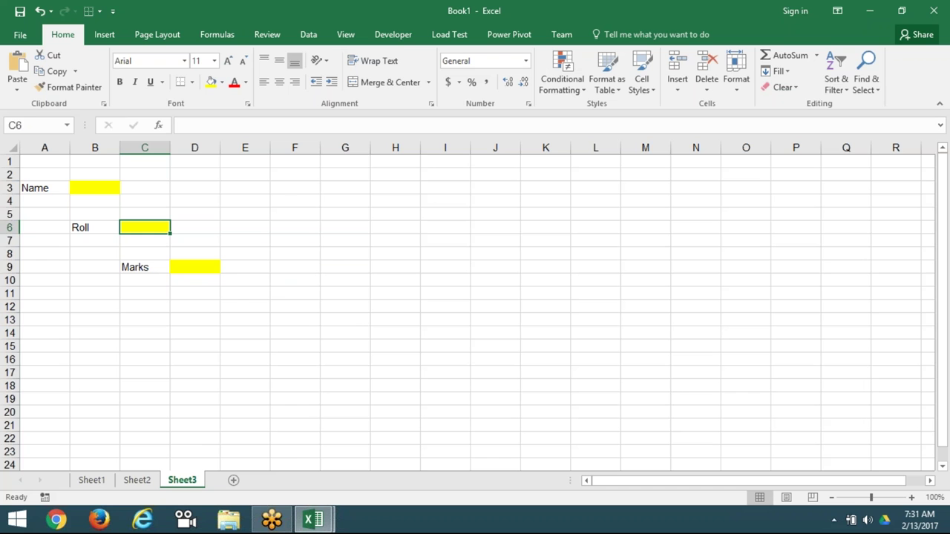
left_click(190, 266)
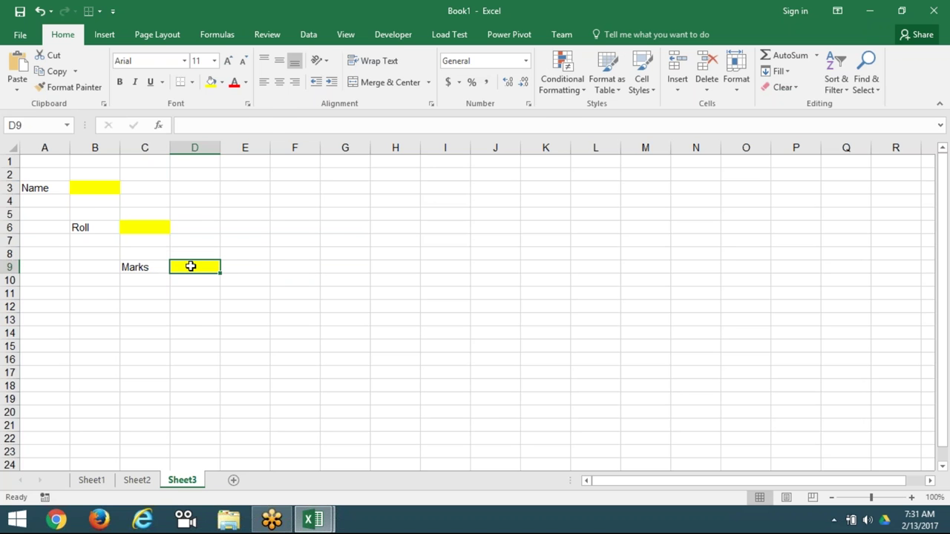
Comment out the Range("D3:G15") unlock line and the Sheet2.Protect line in the pr macro.
key("alt+F11")
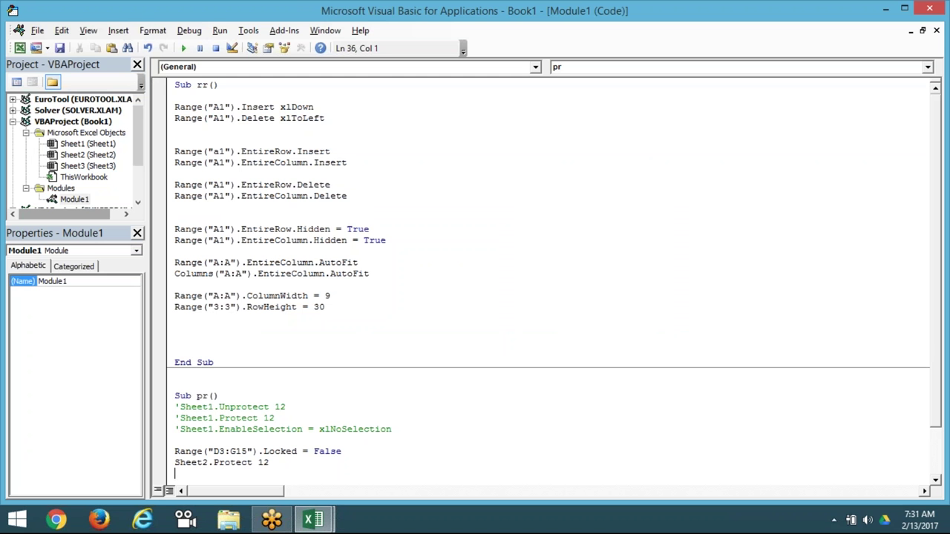
key("Down")
key("Down")
key("Up")
key("Up")
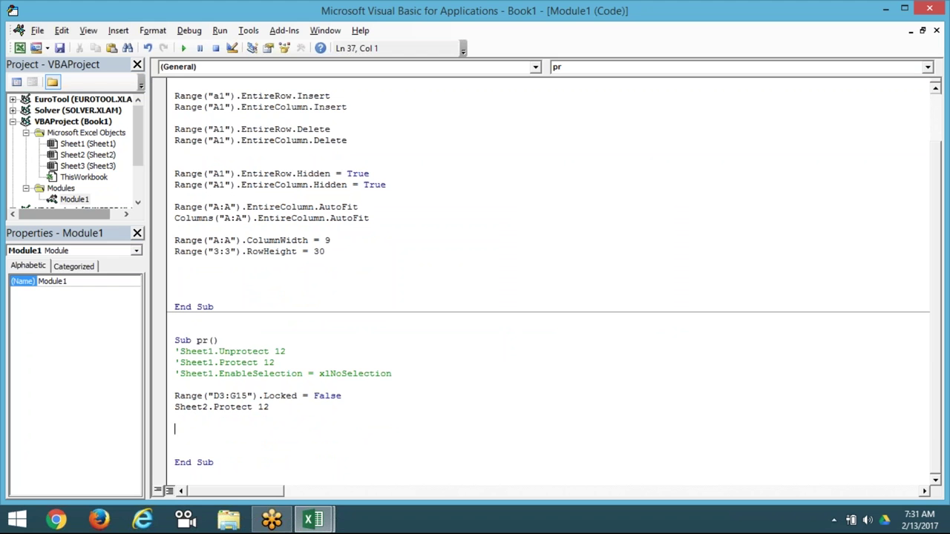
key("Up")
key("Up")
key("Up")
type("'")
key("Down")
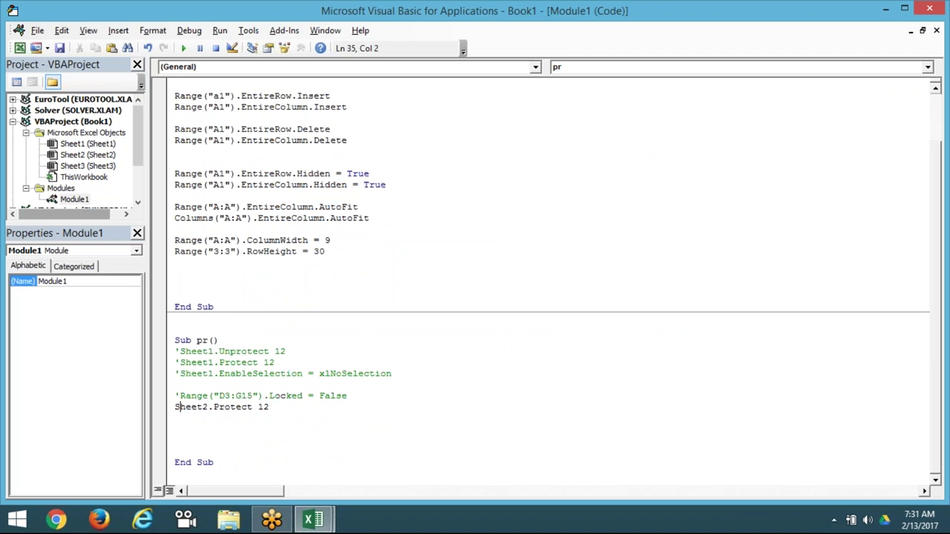
type("'")
Add the line Range("B3,C6,D9").Locked = False to unlock Sheet3's three input cells.
key("Down")
key("Return")
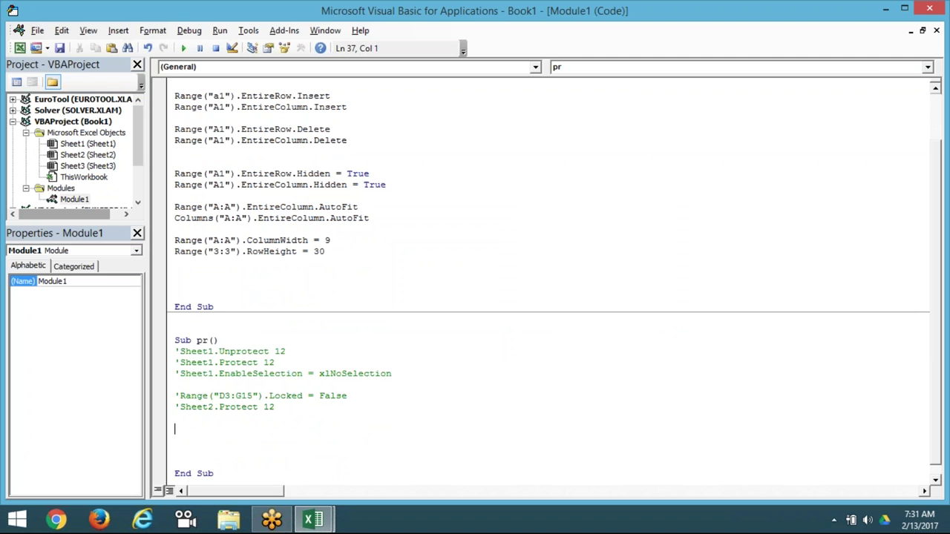
key("Up")
key("Down")
type("rang")
type("e(\"")
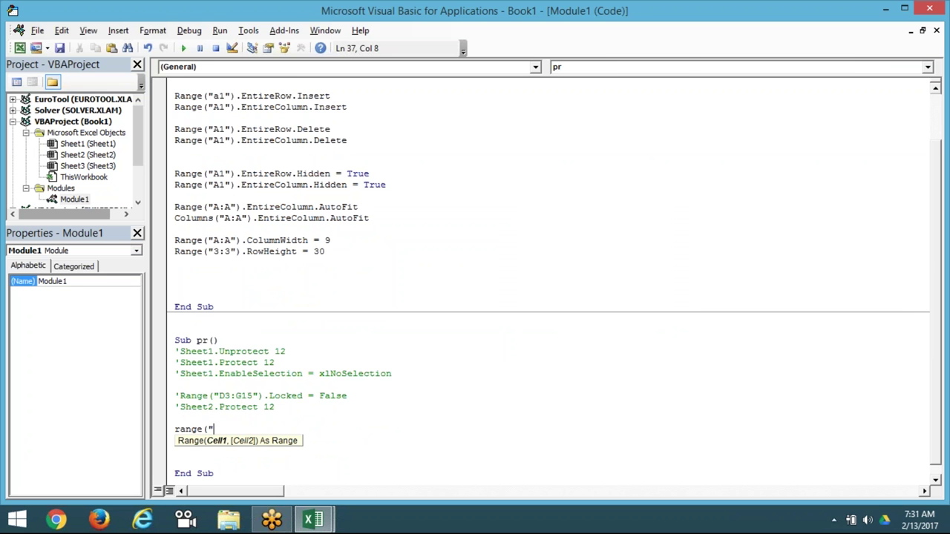
key("alt+Tab")
key("alt+Tab")
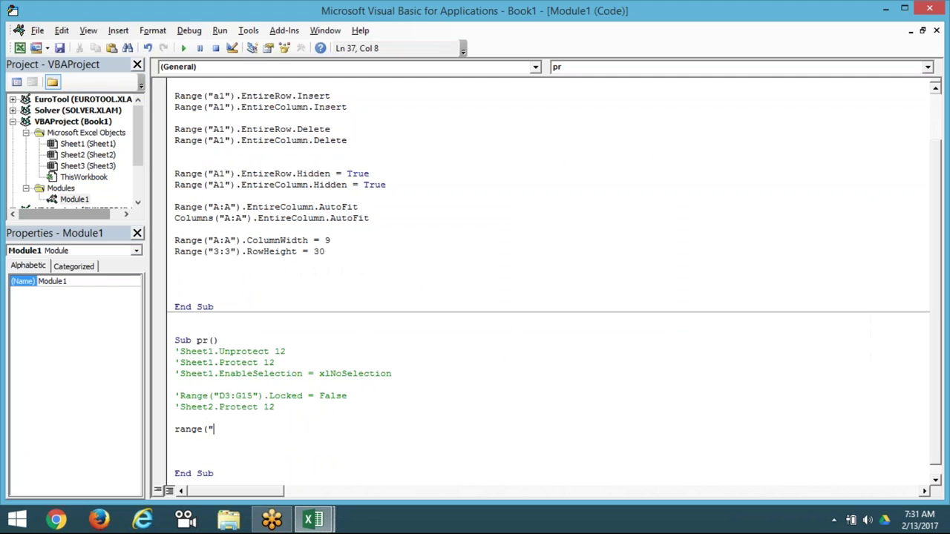
type("B")
type("3,")
key("alt+Tab")
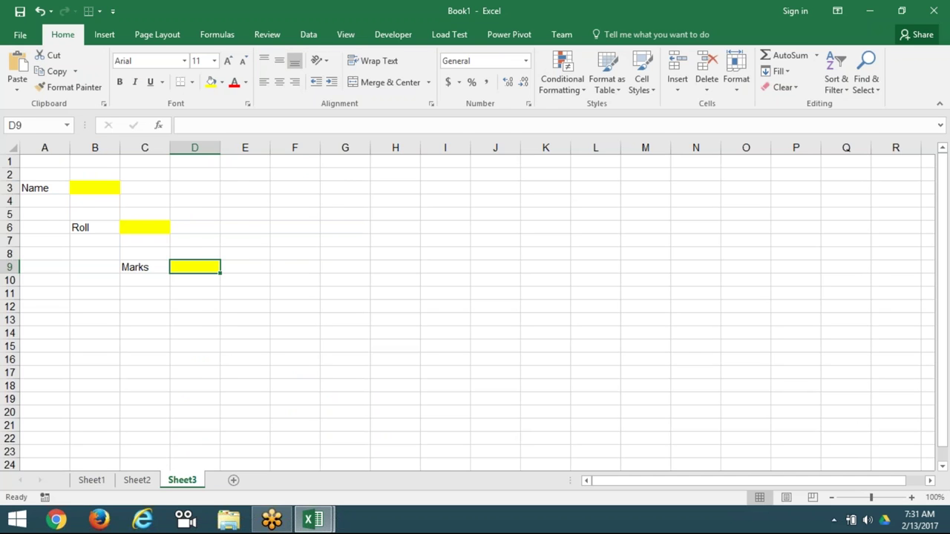
key("alt+Tab")
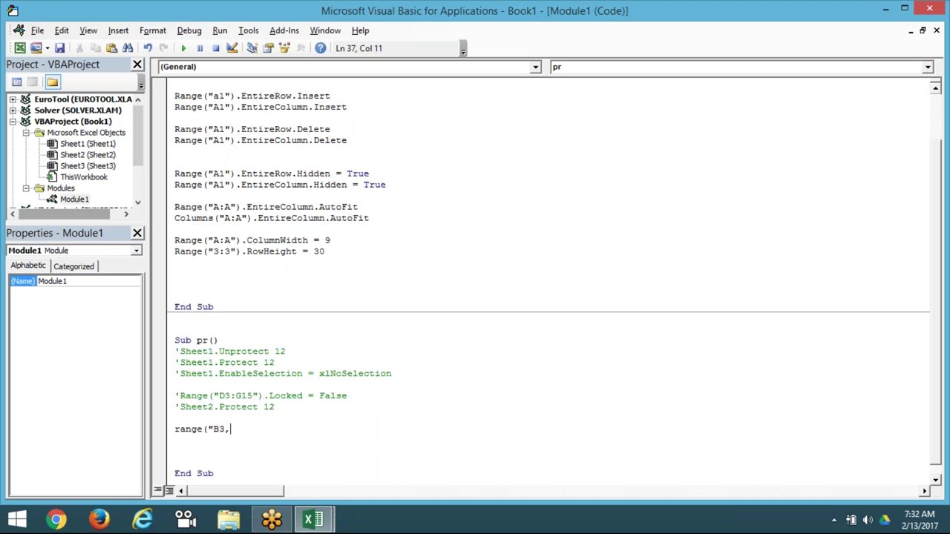
type("C6,")
key("alt+Tab")
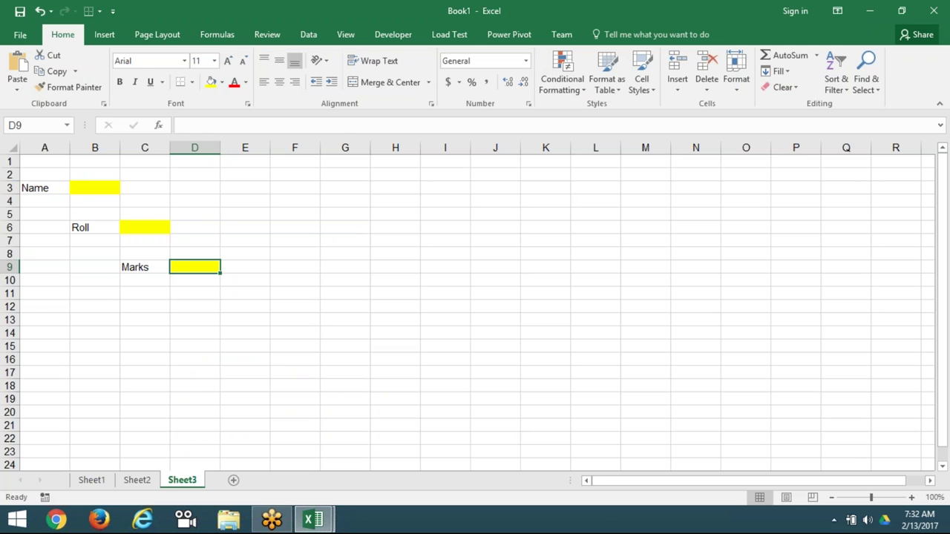
key("alt+Tab")
type(",D")
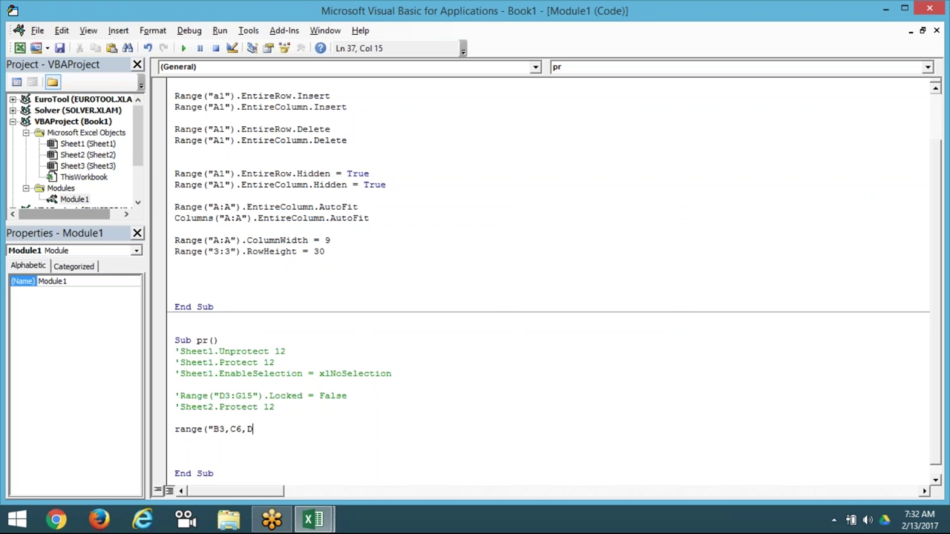
type("9")
type("\")")
type(".lo")
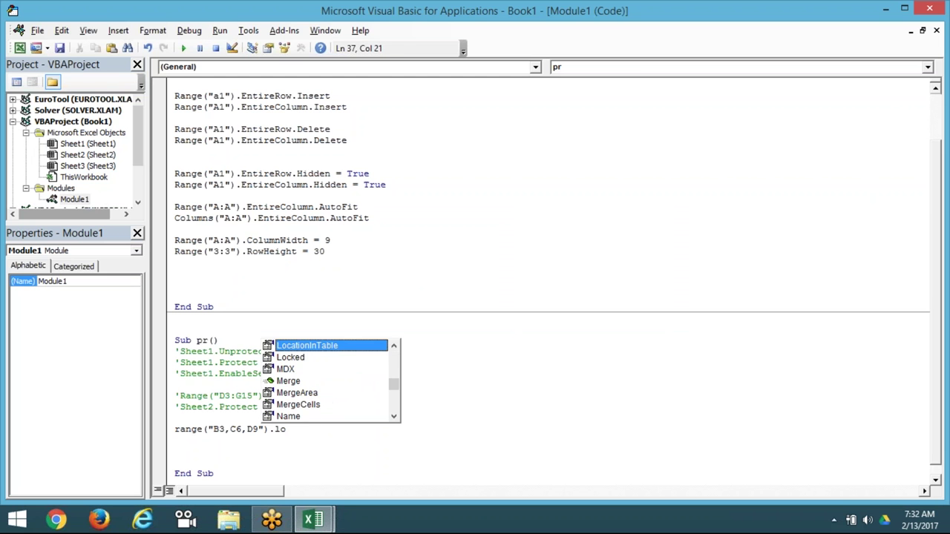
key("Down")
key("Tab")
type("=f")
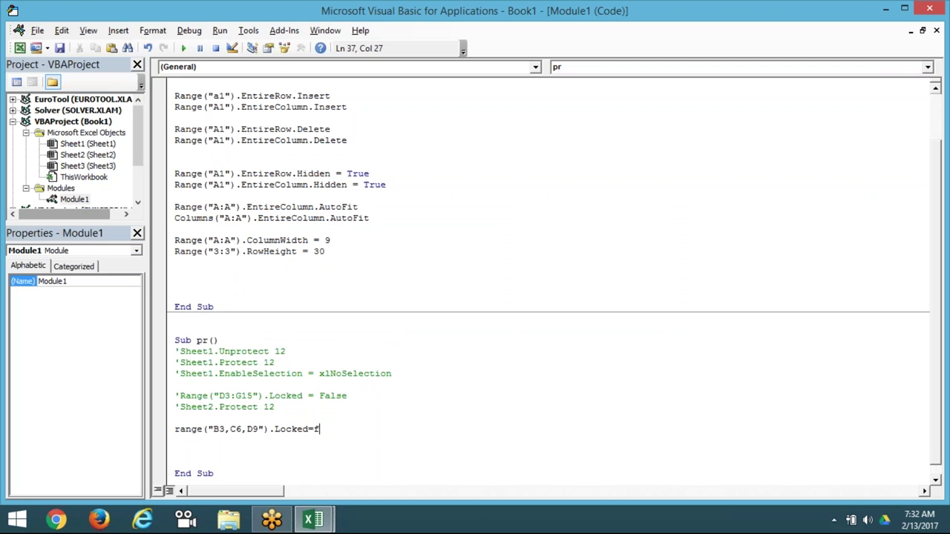
type("alse")
key("Return")
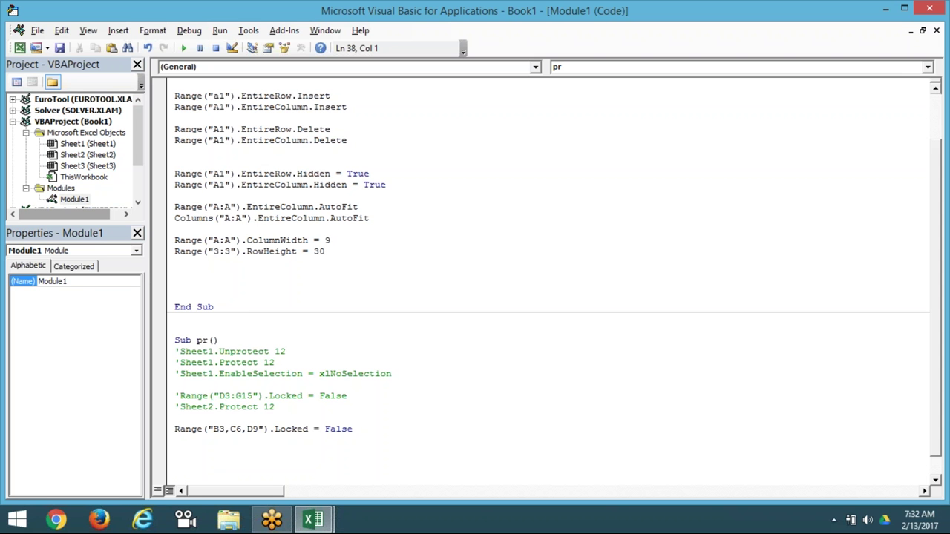
type("sheet")
type("3.p")
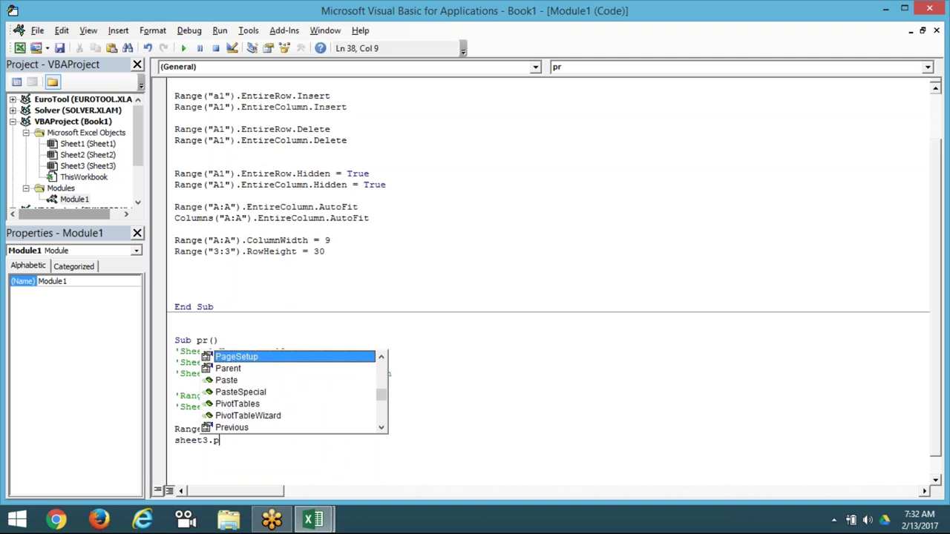
type("r")
key("Escape")
key("Return")
key("Return")
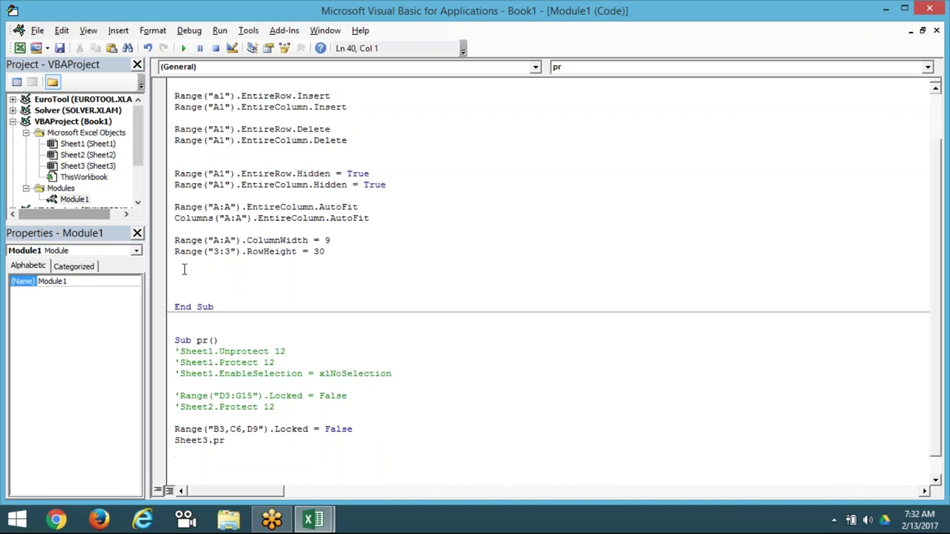
left_click(243, 450)
left_click(241, 444)
key("BackSpace")
key("BackSpace")
key("BackSpace")
type(".p")
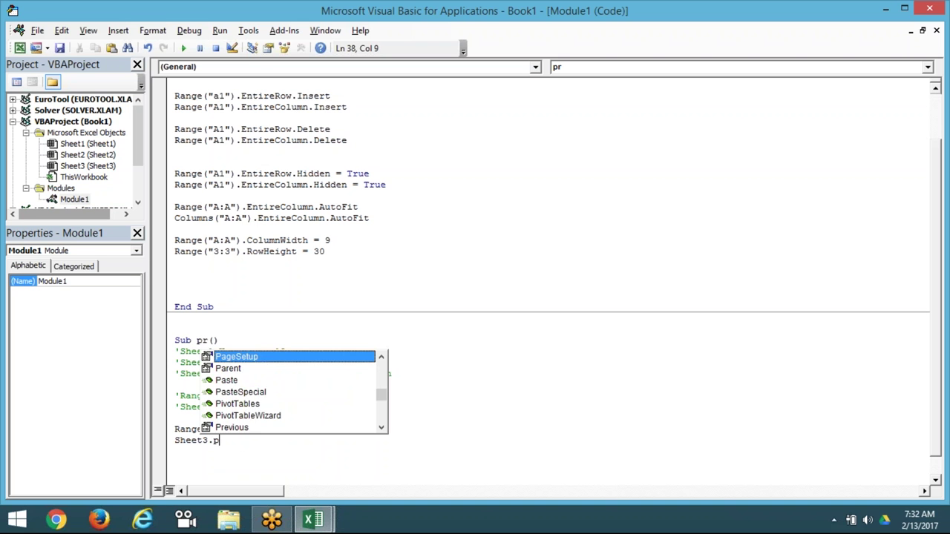
type("ro")
key("Tab")
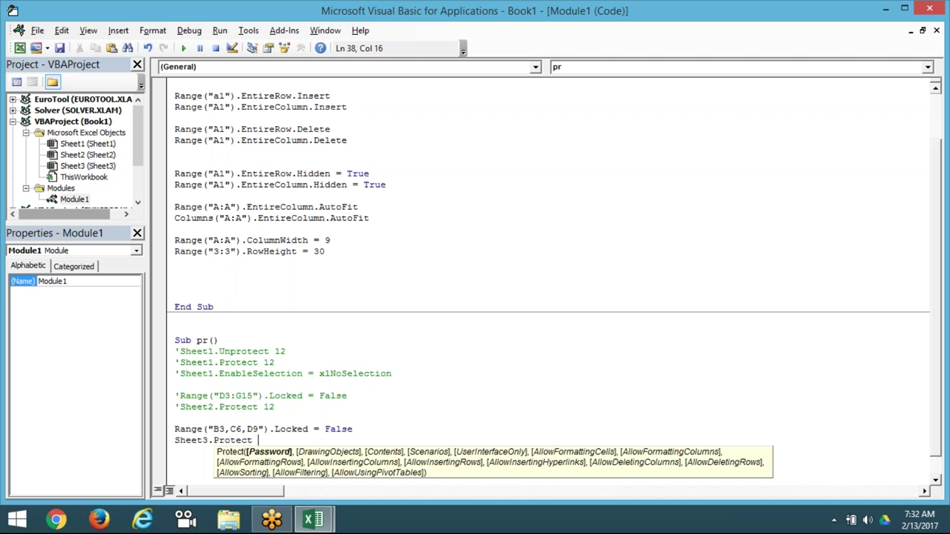
key("Return")
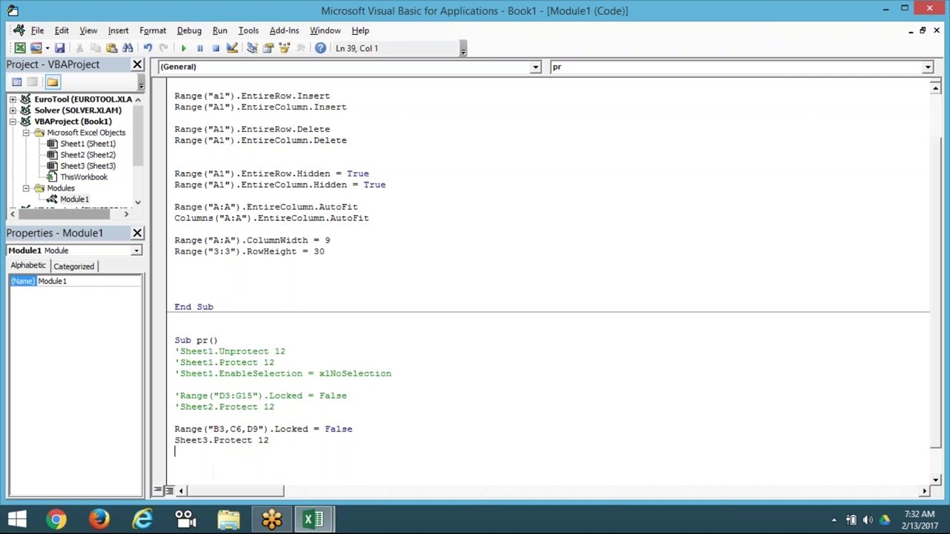
Add Sheet3.EnableSelection = xlUnlockedCells on the next line.
type("sheets")
type("3")
key("BackSpace")
key("BackSpace")
type("3.")
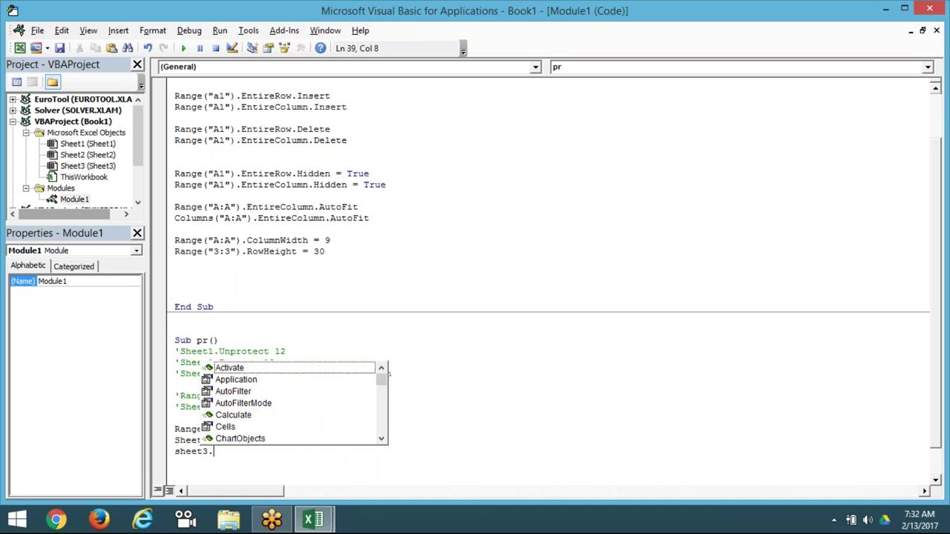
type("en")
key("Down")
key("Down")
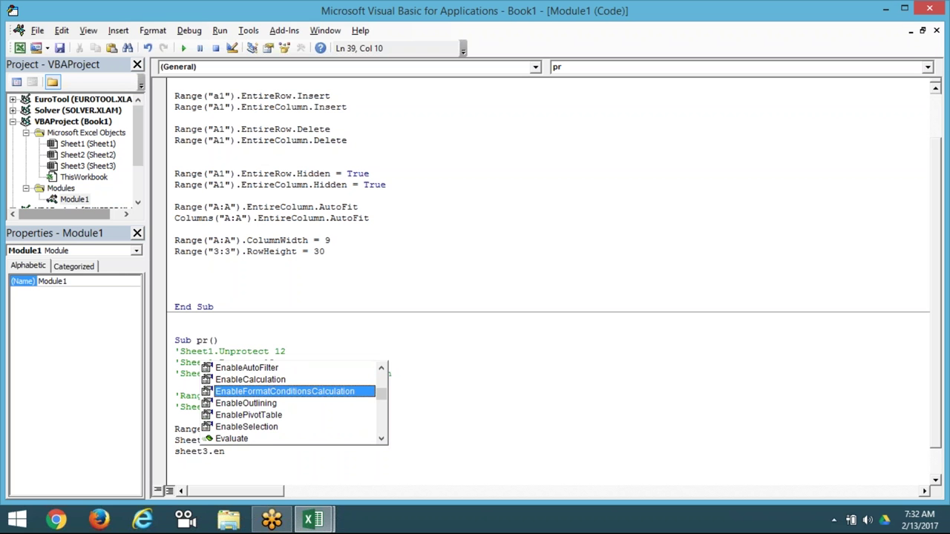
key("Down")
key("Down")
key("Down")
key("space")
key("BackSpace")
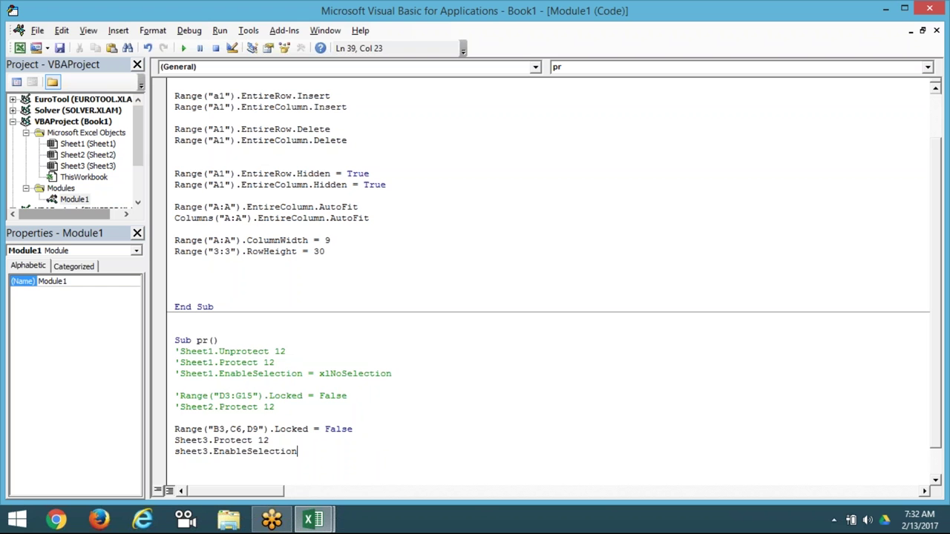
type("=")
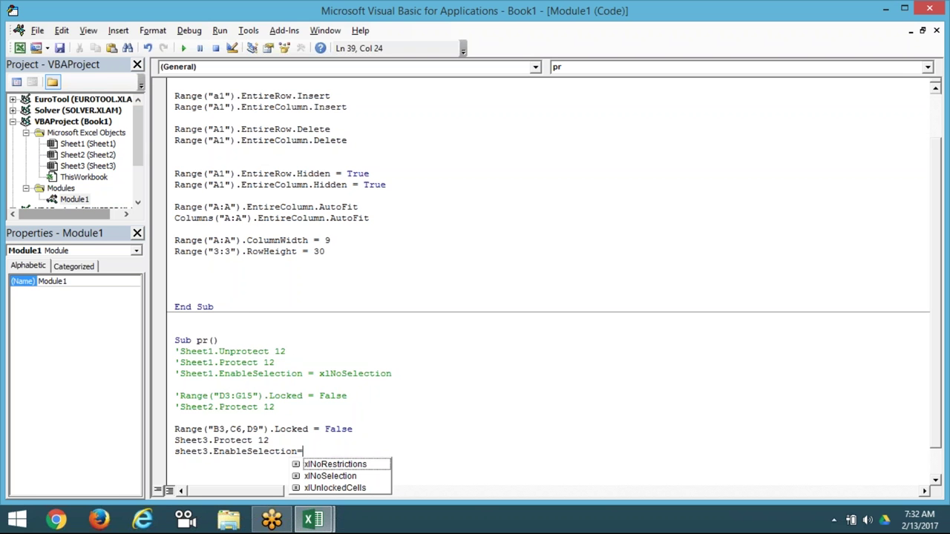
key("Down")
key("Down")
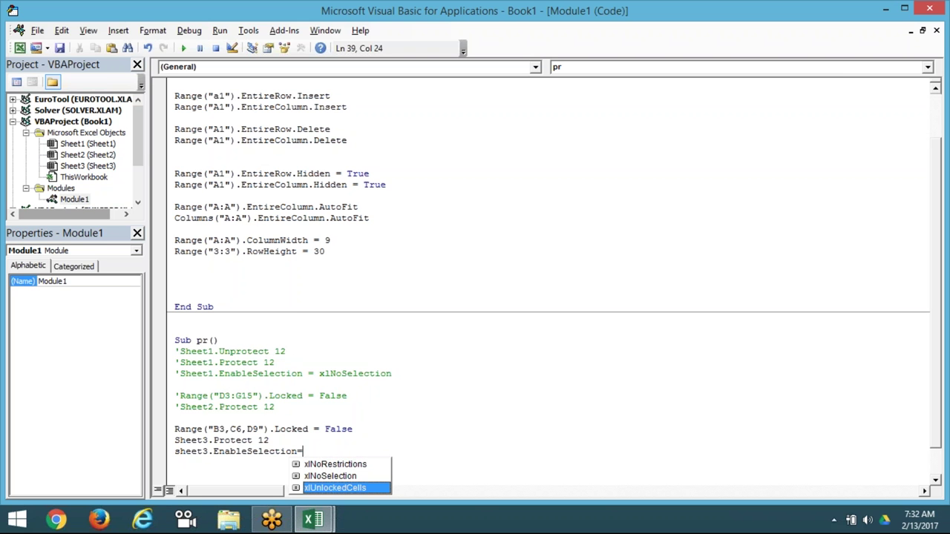
key("Tab")
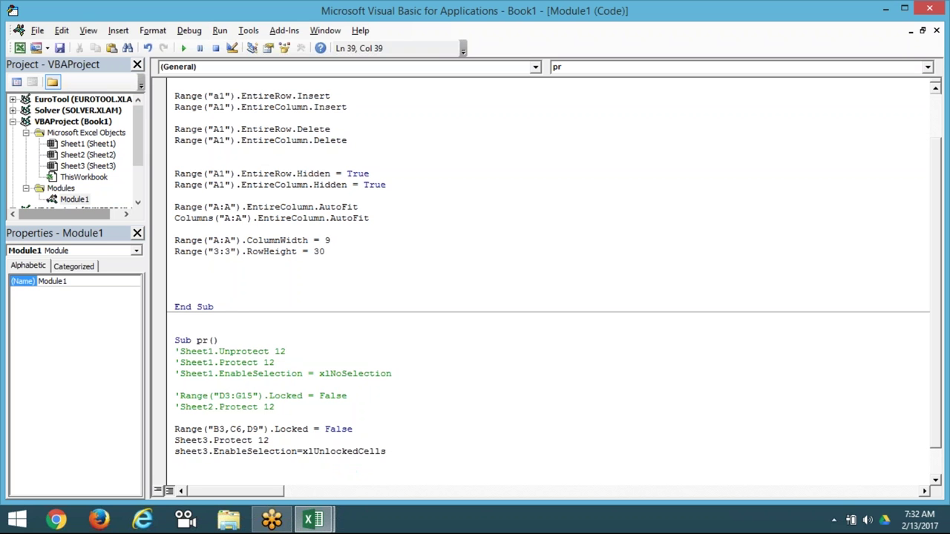
key("Return")
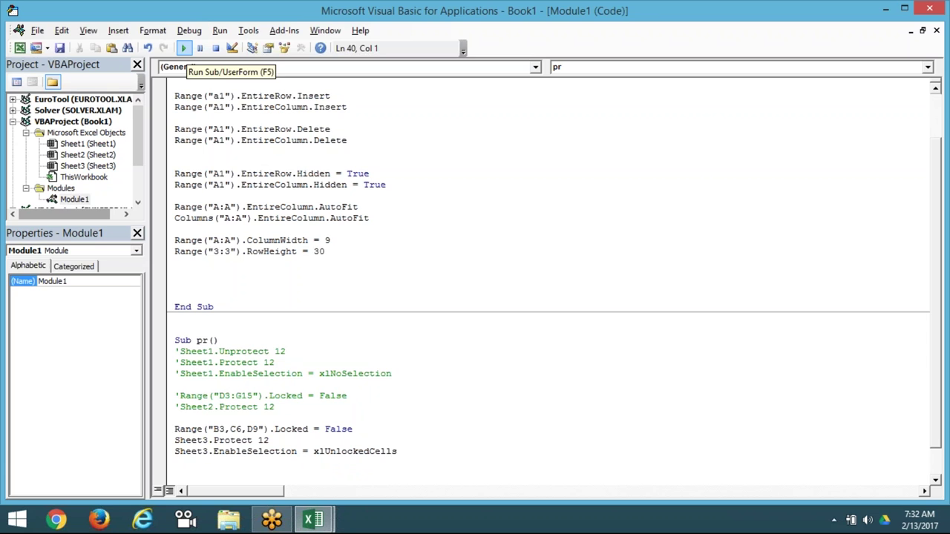
Run the pr macro and Tab through Sheet3 to confirm only B3, C6 and D9 are selectable.
left_click(183, 48)
key("alt+F11")
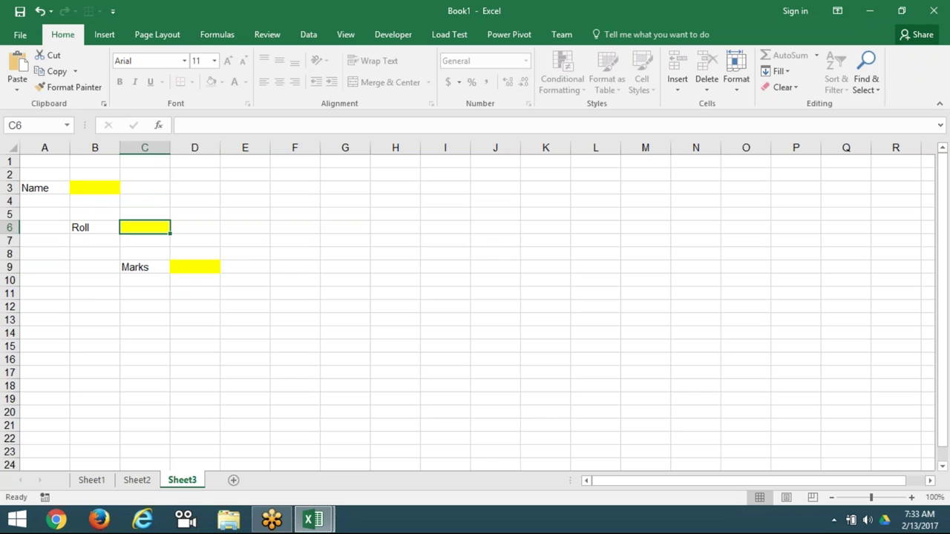
key("Tab")
key("Tab")
key("Tab")
key("Tab")
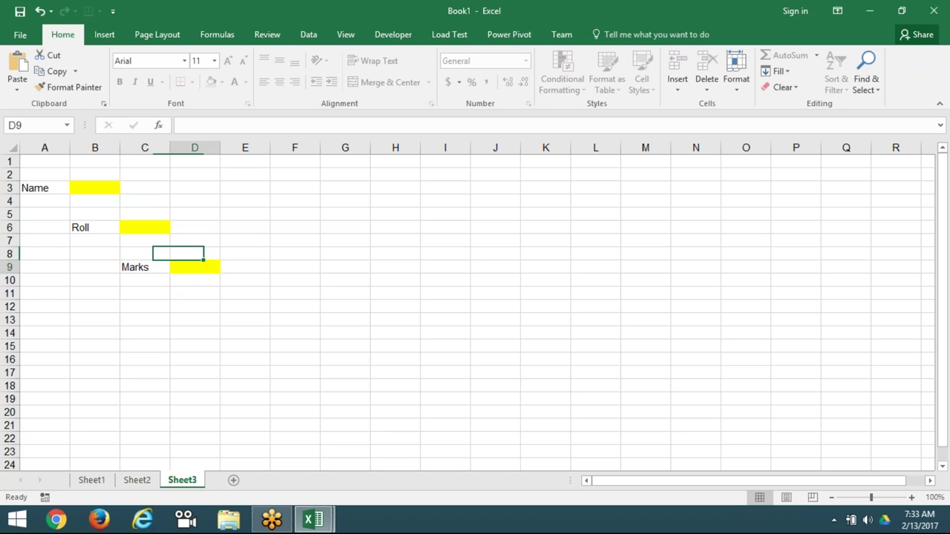
key("Tab")
key("alt+F11")
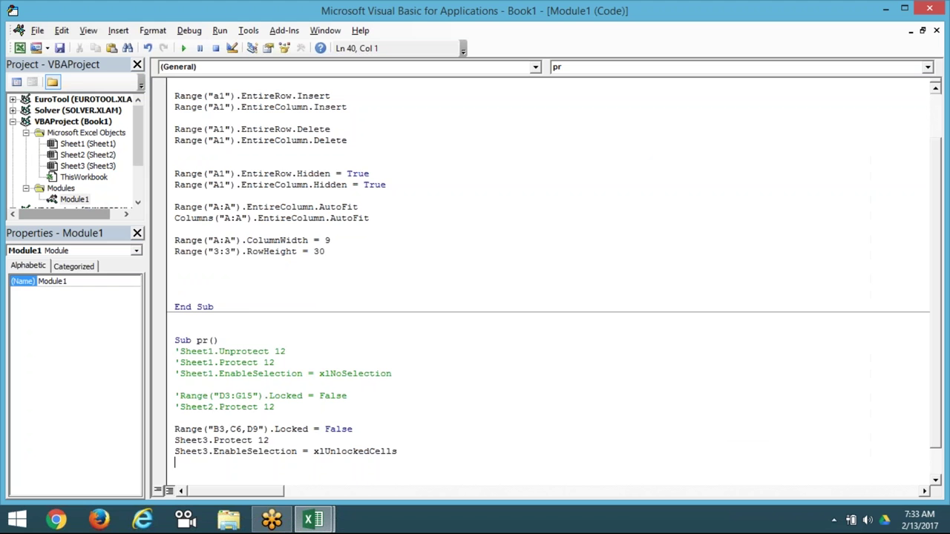
key("Down")
key("ctrl+End")
key("Up")
key("Up")
key("Up")
key("Up")
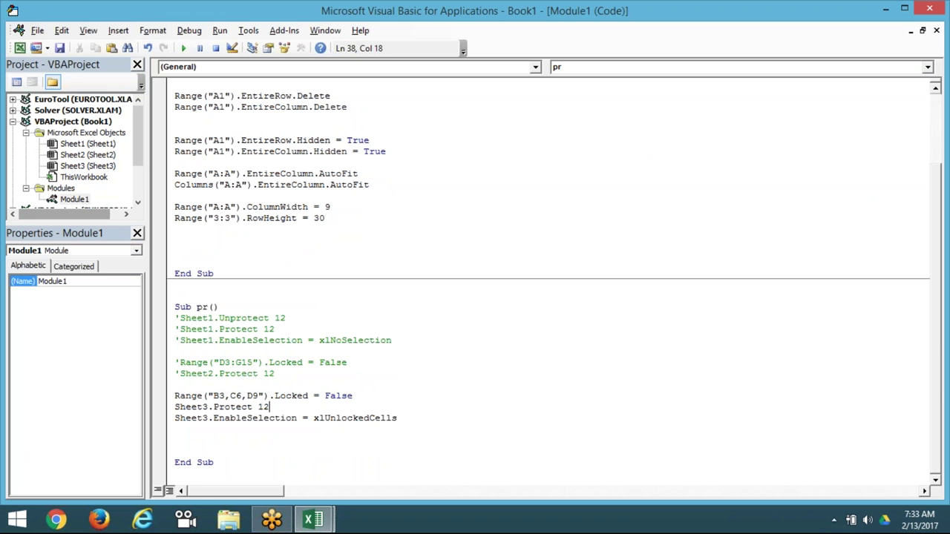
key("Up")
key("End")
key("Down")
left_click(386, 417)
Add a new Sheet4 and fill the block C5:E15 yellow.
left_click(175, 441)
key("alt+F11")
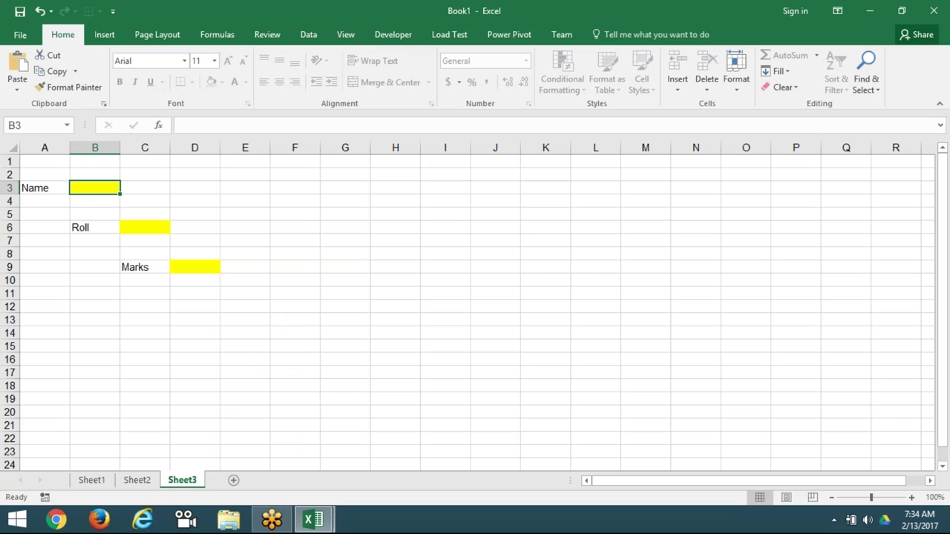
left_click(234, 480)
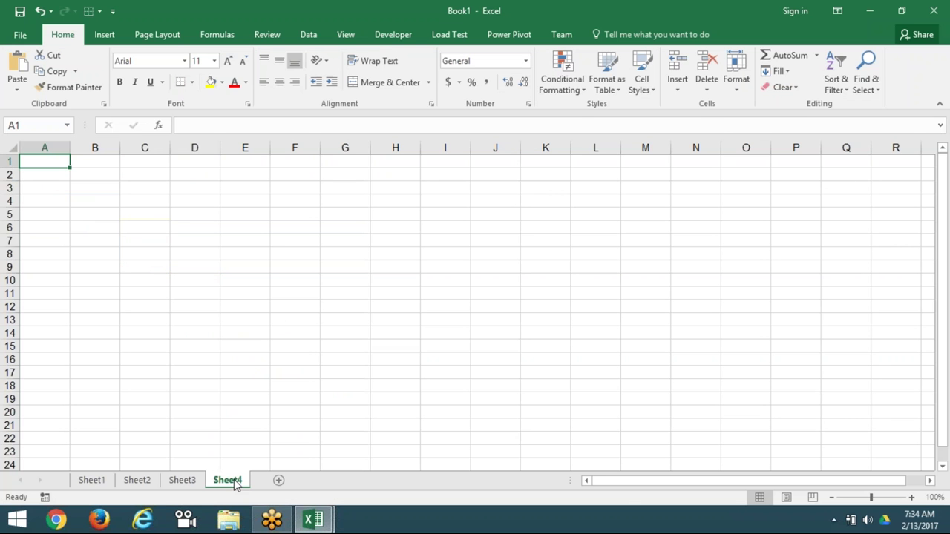
left_click_drag(159, 212, 247, 342)
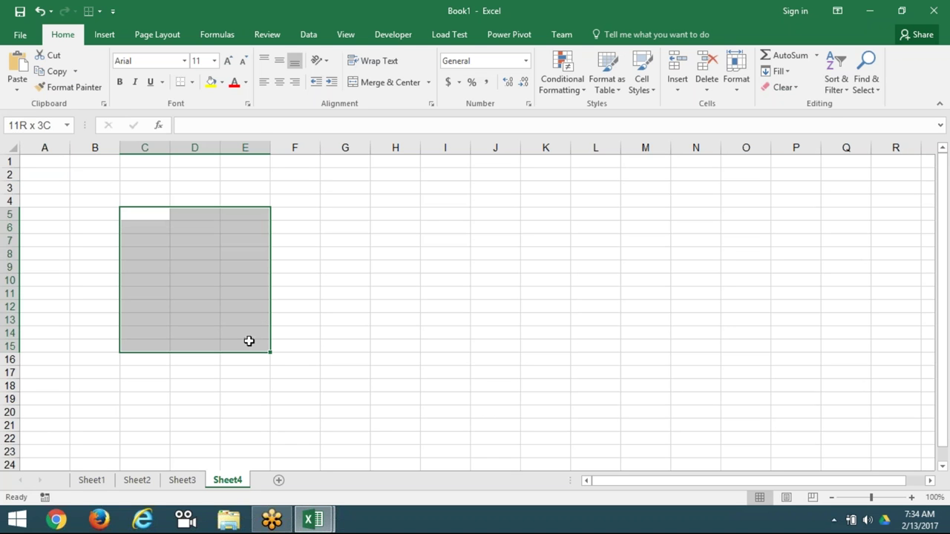
left_click(211, 82)
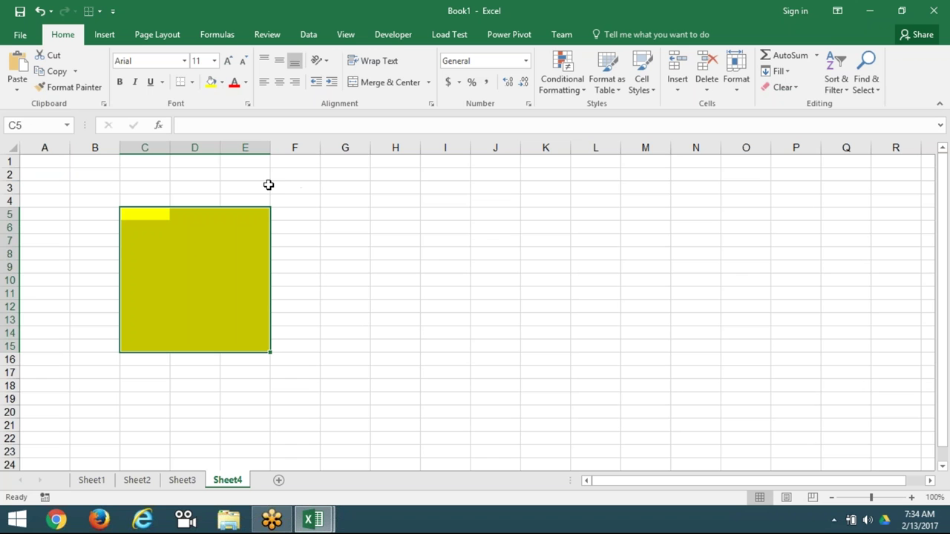
Name the selected C5:E15 range U_1 via the Name Box.
left_click(20, 123)
key("BackSpace")
key("BackSpace")
type("S")
key("BackSpace")
type("U")
type("_1")
key("Return")
Fill the block H5:J15 on Sheet4 with green.
mouse_move(395, 215)
left_mouse_down()
mouse_move(524, 347)
mouse_move(516, 347)
left_mouse_up()
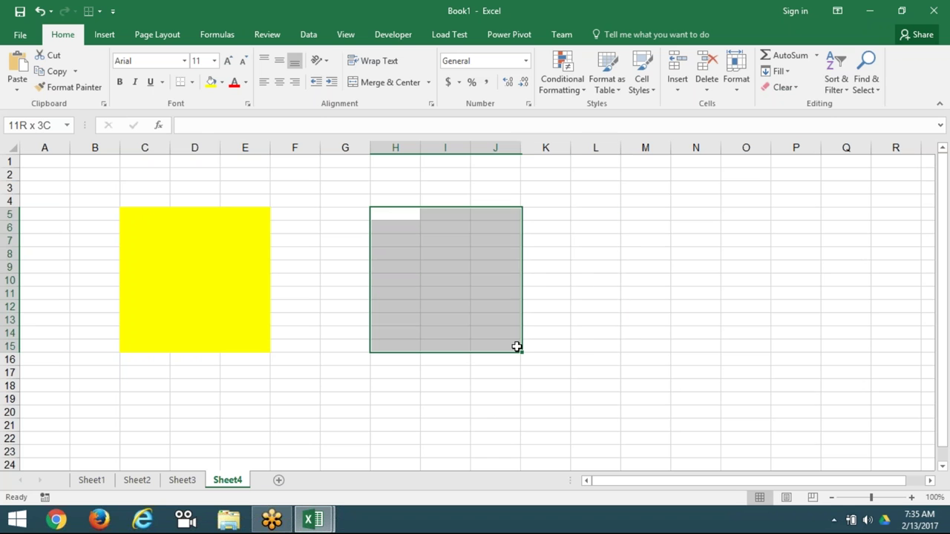
left_click(221, 82)
left_click(270, 191)
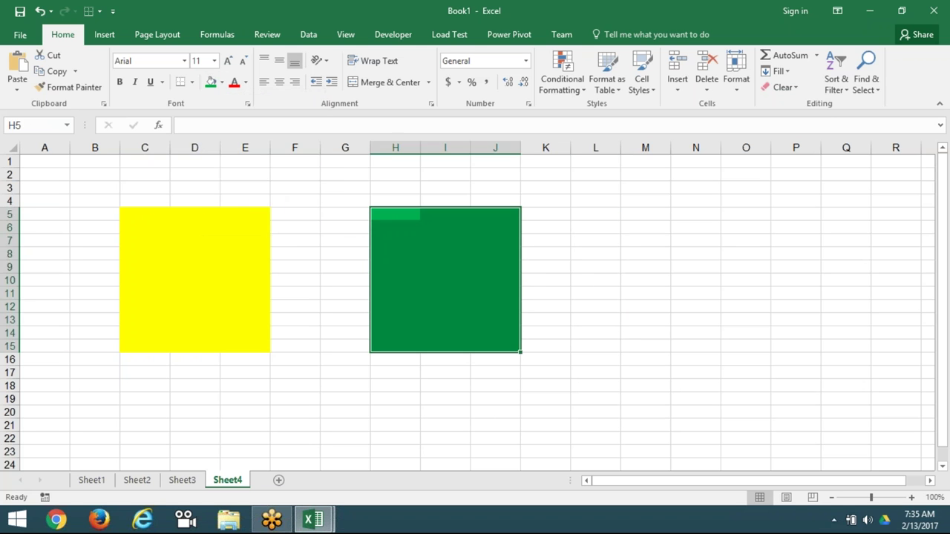
Start typing a U_ name for the green block, then abandon it and deselect.
left_click(58, 126)
key("BackSpace")
type("U")
type("_")
key("BackSpace")
key("BackSpace")
left_click(191, 303)
left_click(406, 297)
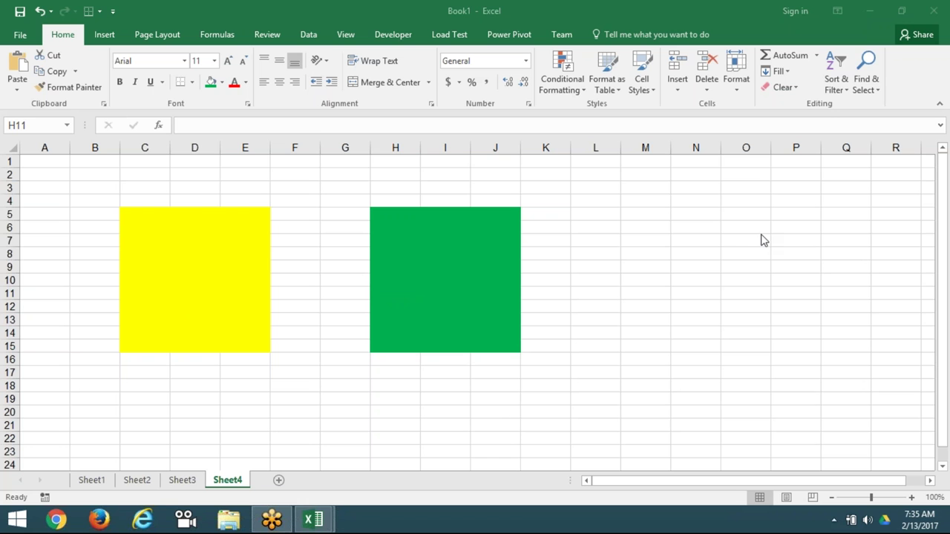
Select C5:E15, check Review > Allow Users to Edit Ranges shows no ranges, and cancel.
left_click(154, 208)
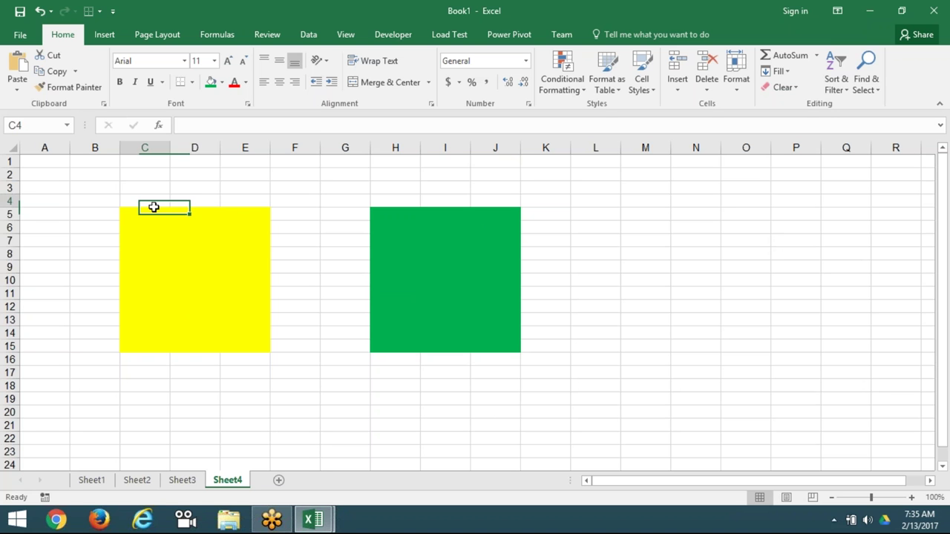
left_click_drag(153, 207, 210, 275)
mouse_move(148, 214)
left_mouse_down()
mouse_move(235, 314)
mouse_move(235, 348)
left_mouse_up()
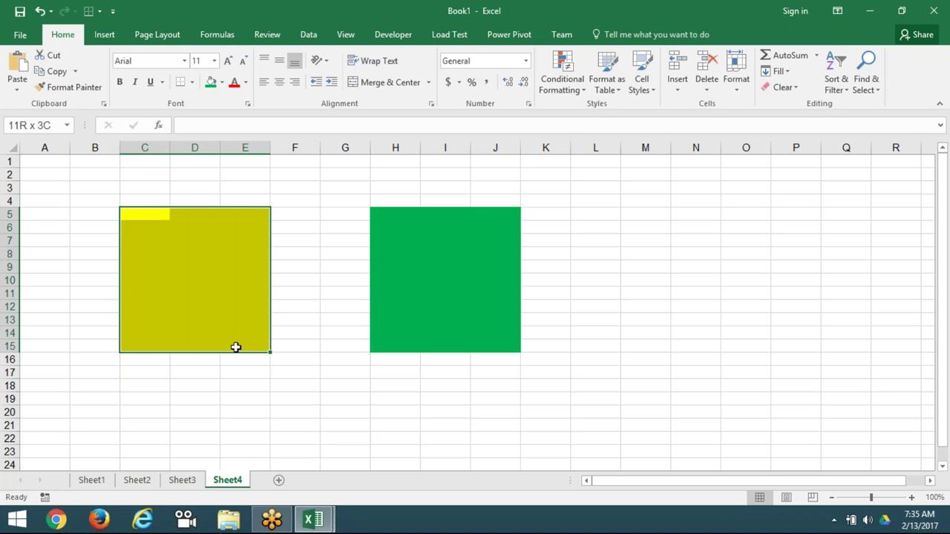
left_click(274, 35)
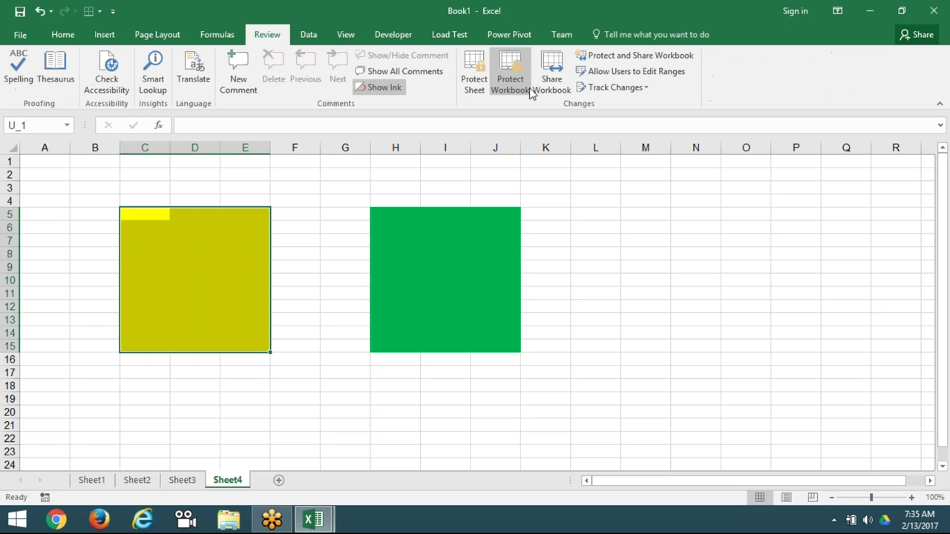
left_click(636, 73)
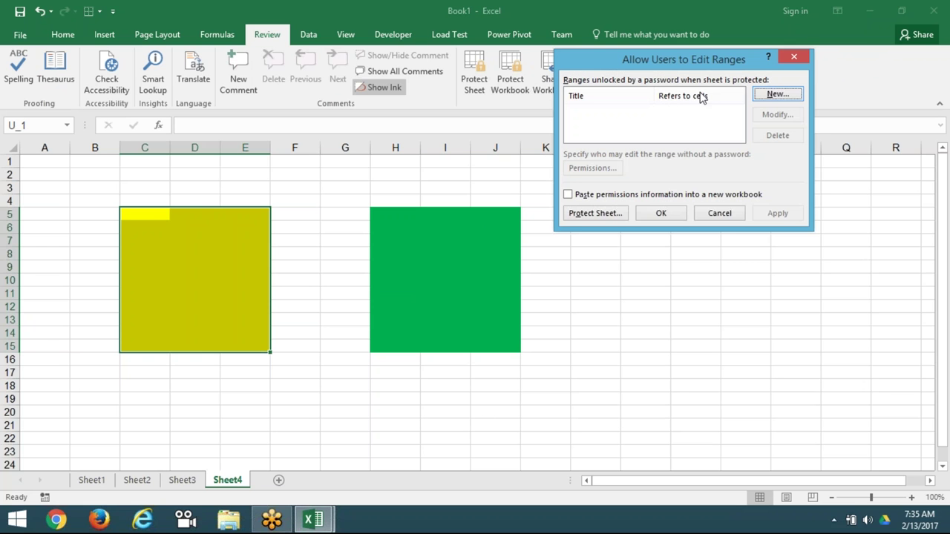
left_click_drag(670, 65, 556, 53)
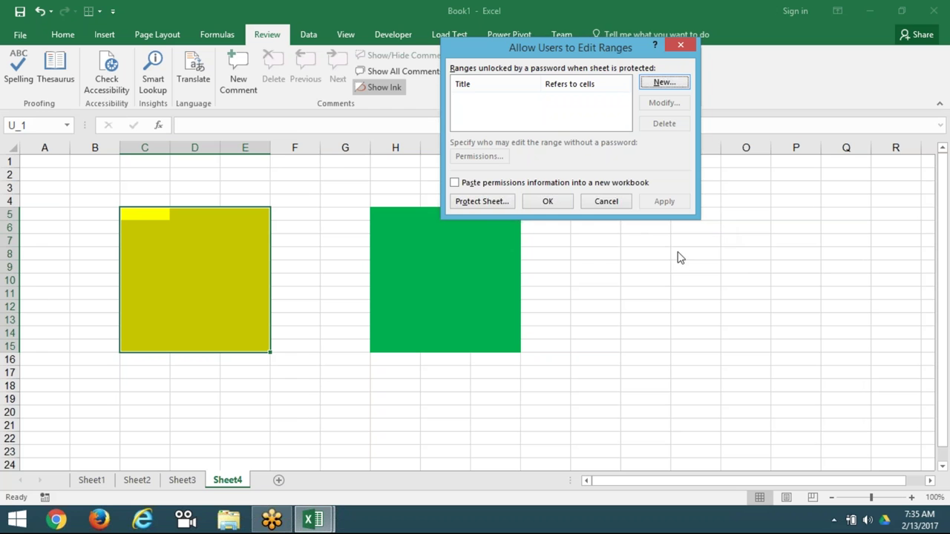
left_click(605, 201)
key("alt+F11")
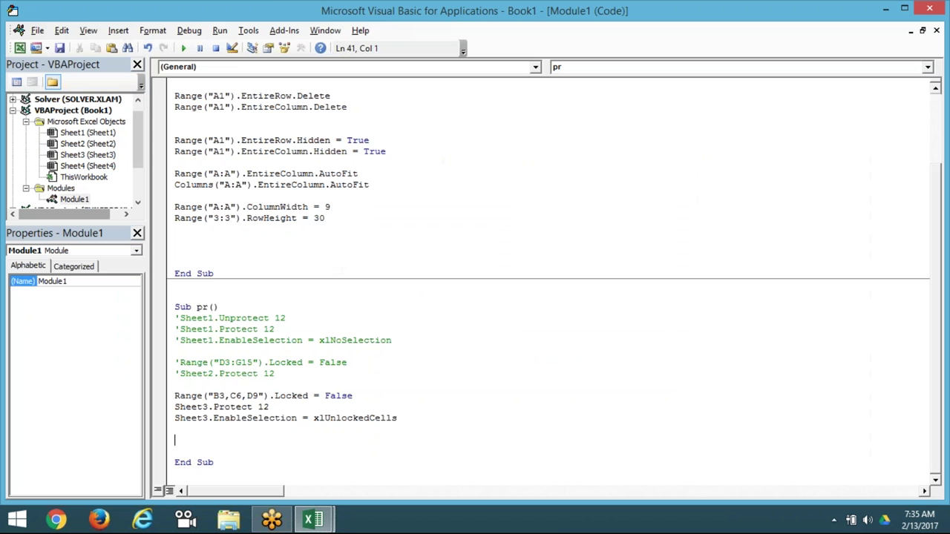
key("Return")
key("Up")
key("Up")
key("Up")
key("Up")
key("Up")
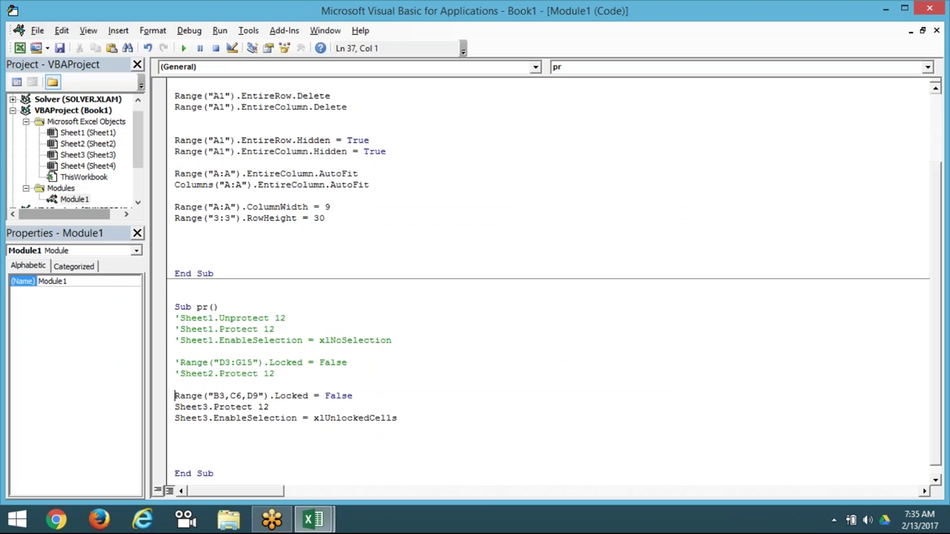
type("'")
key("Down")
key("Home")
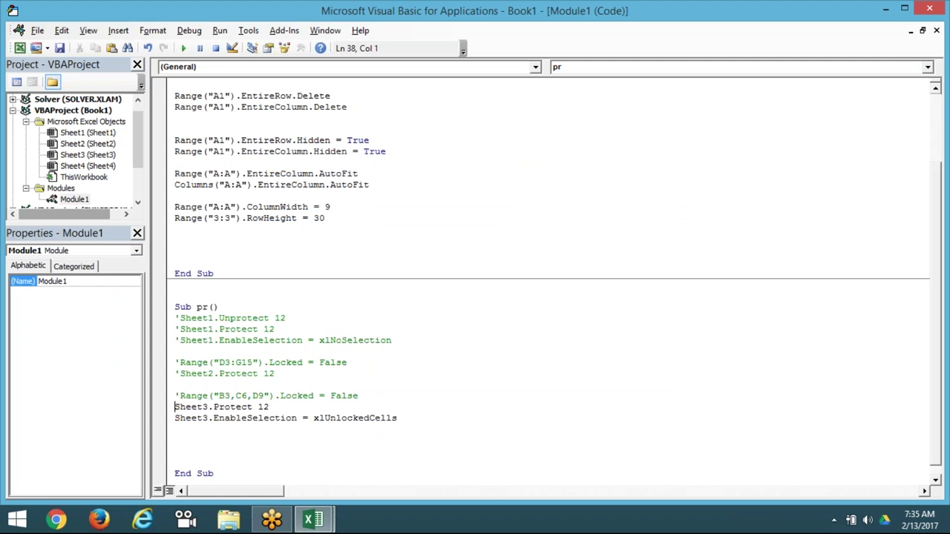
type("'")
key("Down")
key("Home")
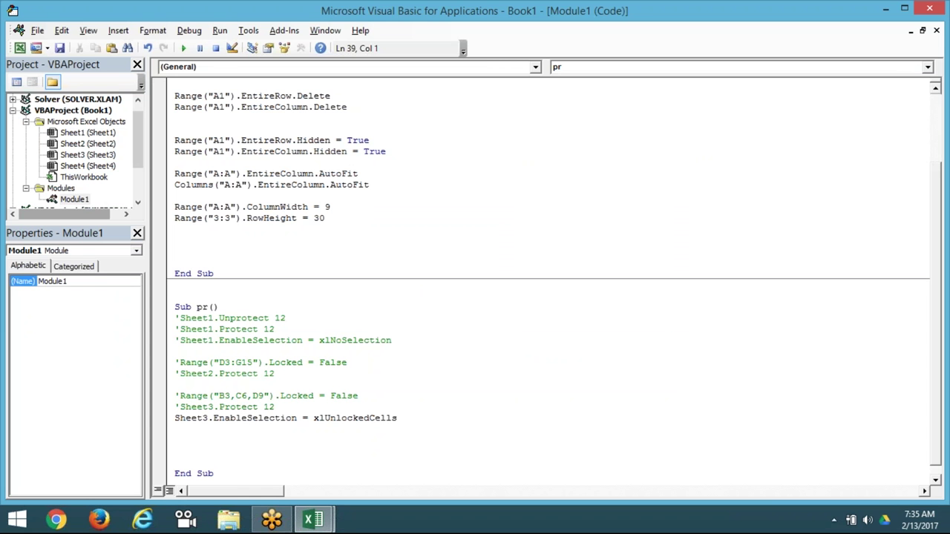
type("'")
key("Down")
key("Down")
key("Down")
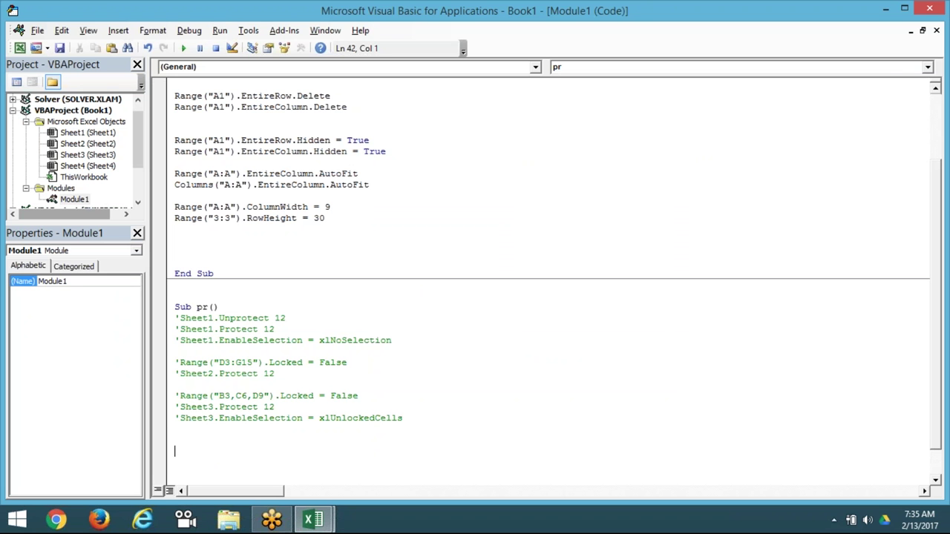
Begin a new statement with sheet4.pro on the blank line below.
key("Up")
type("sheet")
key("alt+Tab")
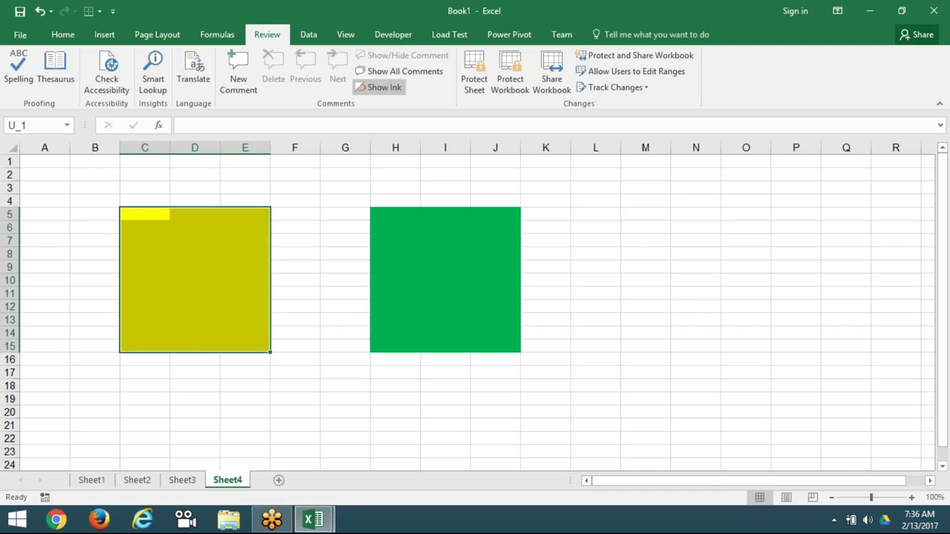
key("alt+Tab")
type("4.")
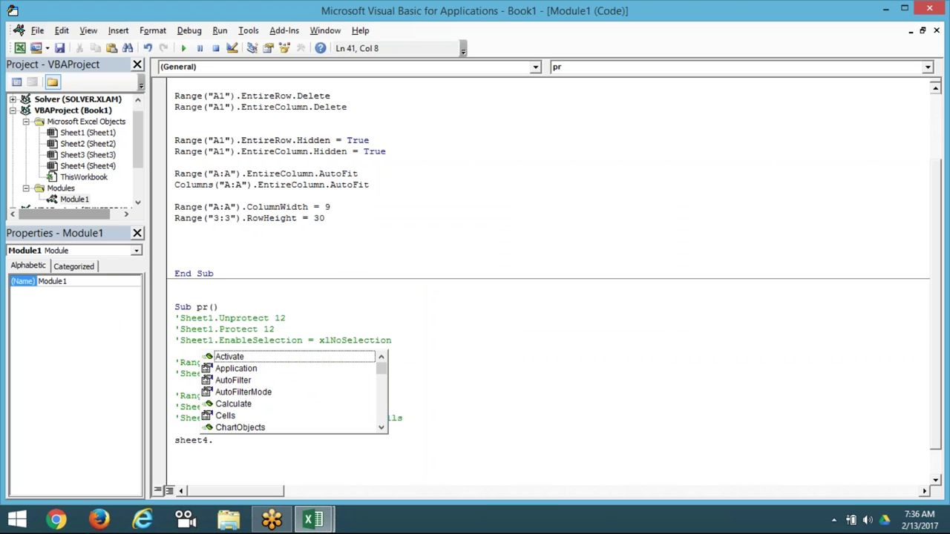
type("pr")
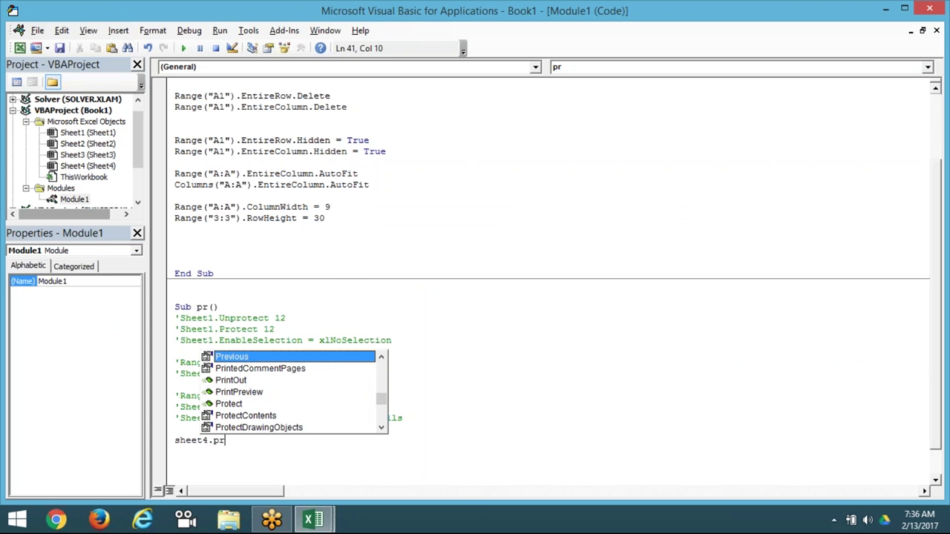
type("o")
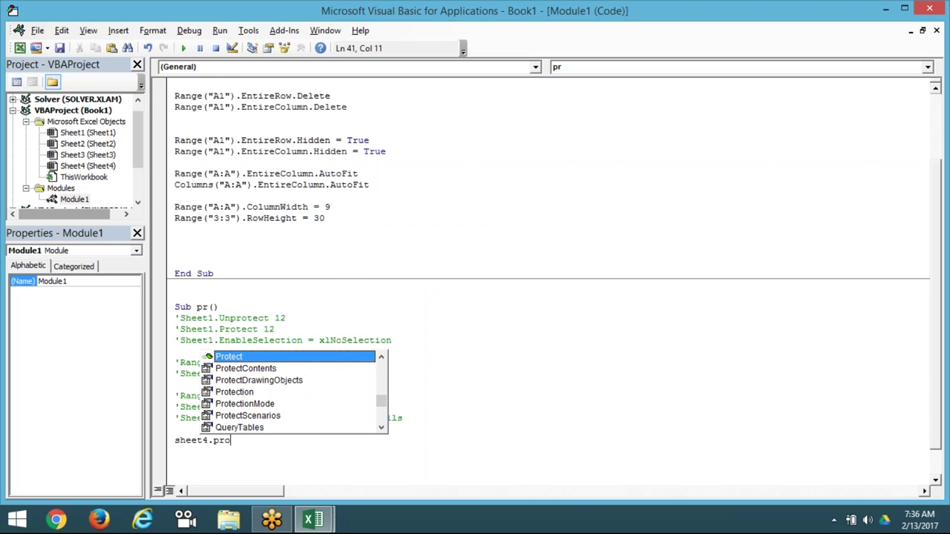
Complete the line Sheet4.Protection.AllowEditRanges.Add "R_1", Range("U_1"), 1.
type("te")
type("c")
key("Down")
key("Down")
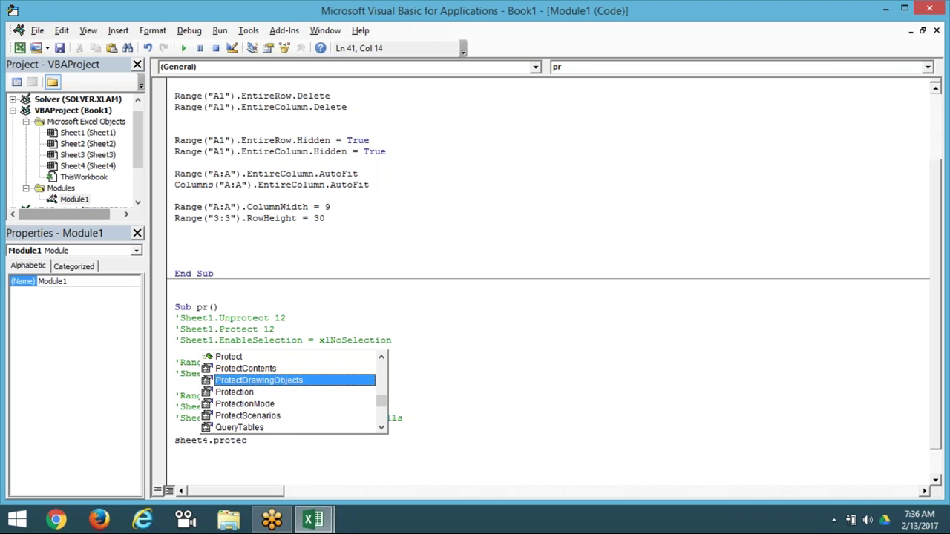
key("Down")
key("Tab")
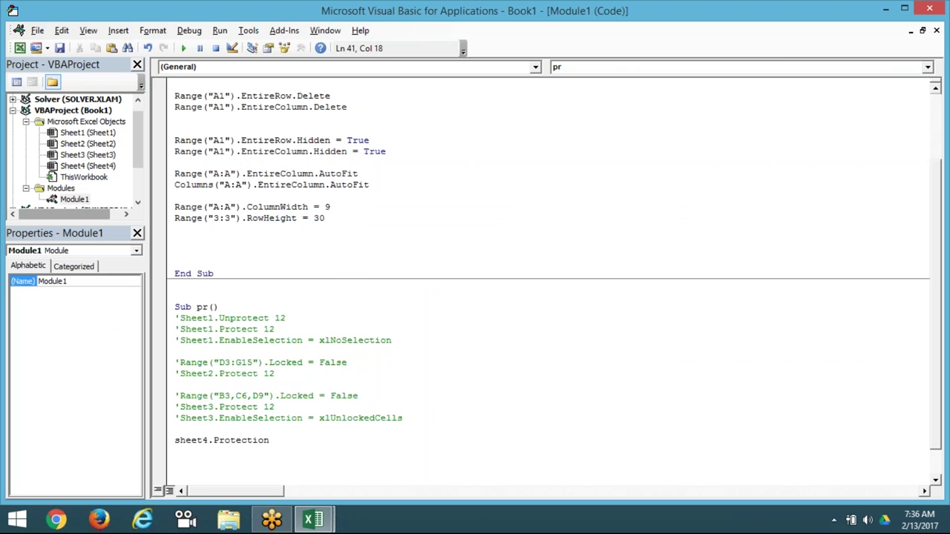
type(".")
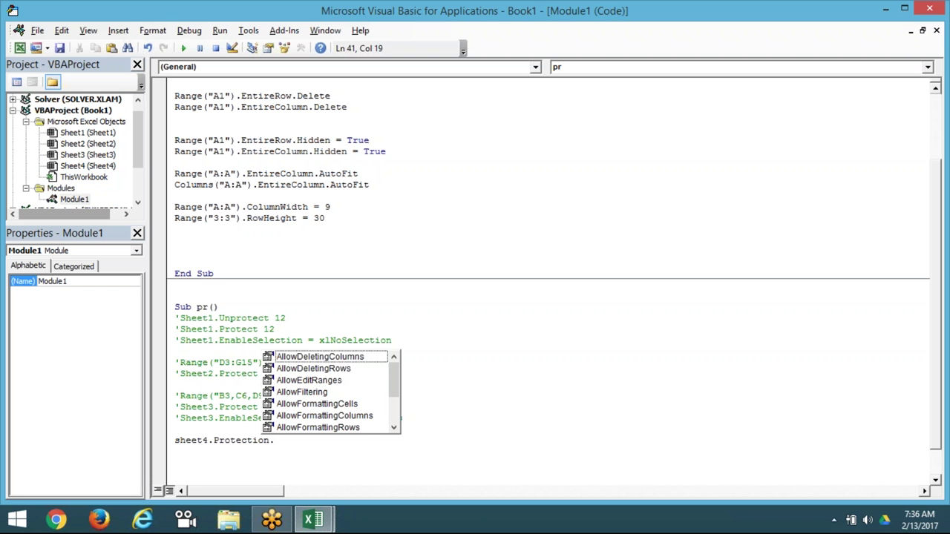
type("a")
key("Down")
key("Down")
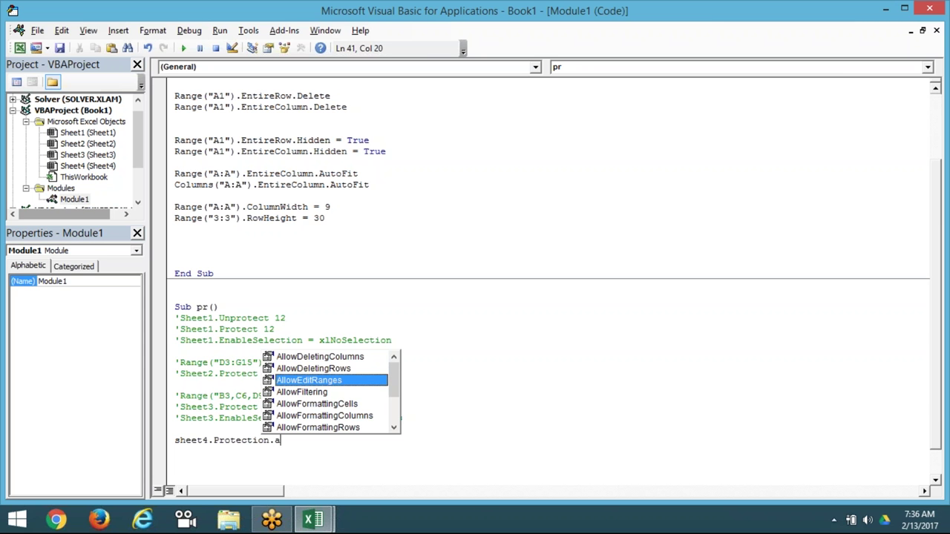
key("Tab")
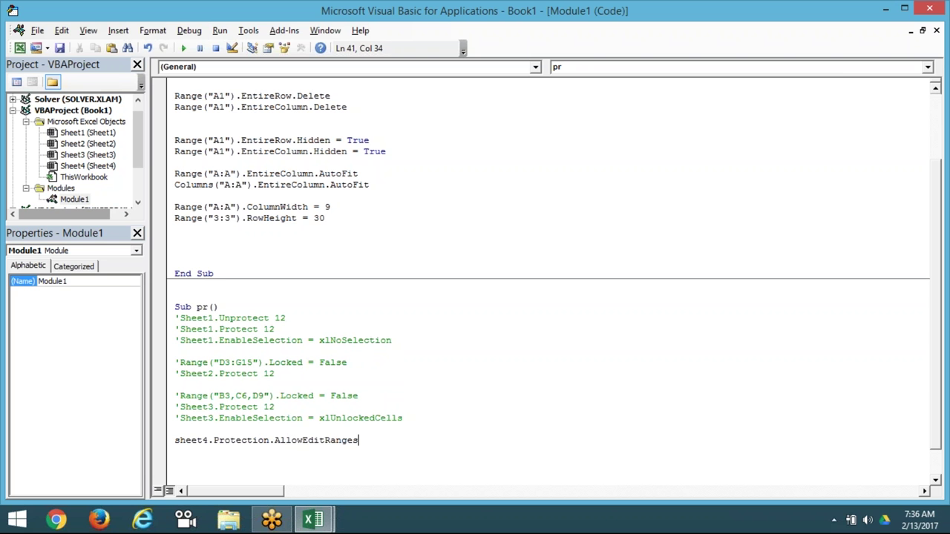
type(".")
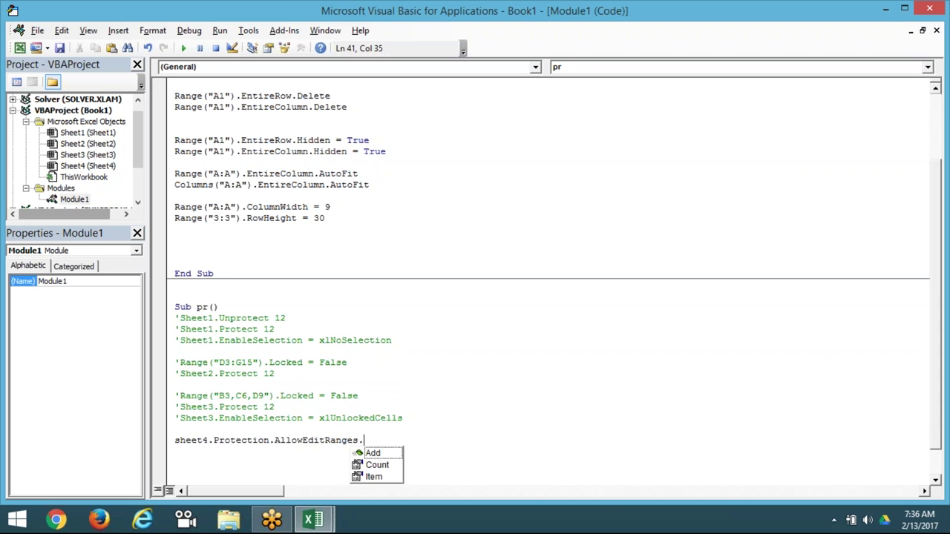
key("Escape")
key("BackSpace")
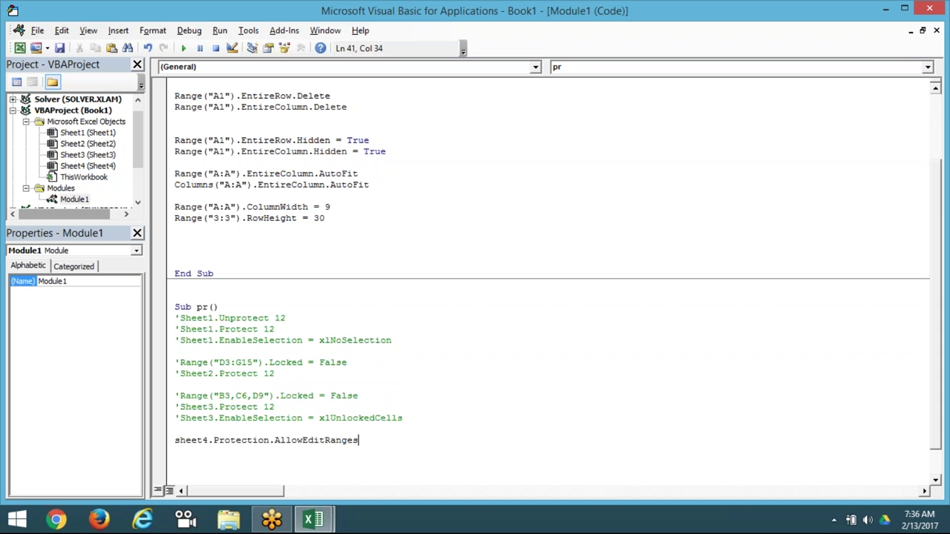
type(".")
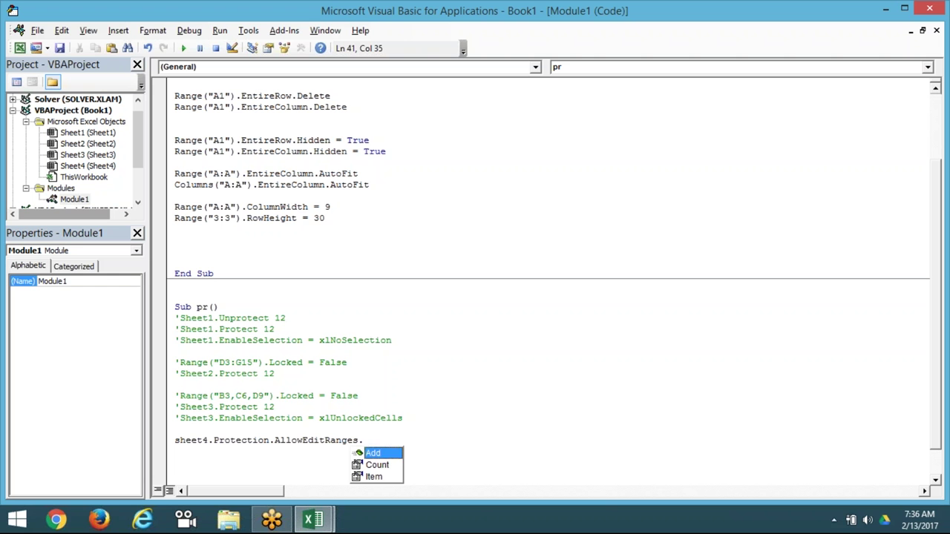
key("Tab")
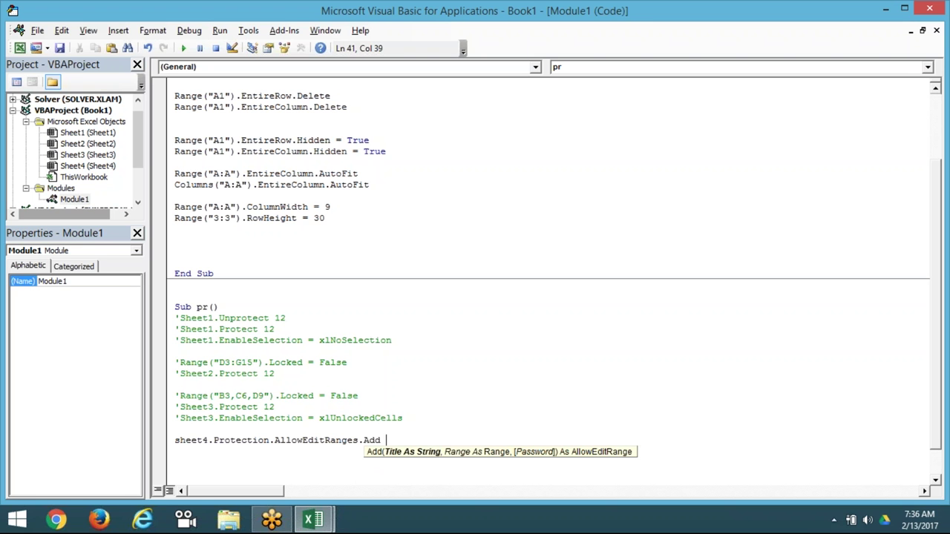
type("\"")
type("R")
type("_1")
type("\"")
type(",")
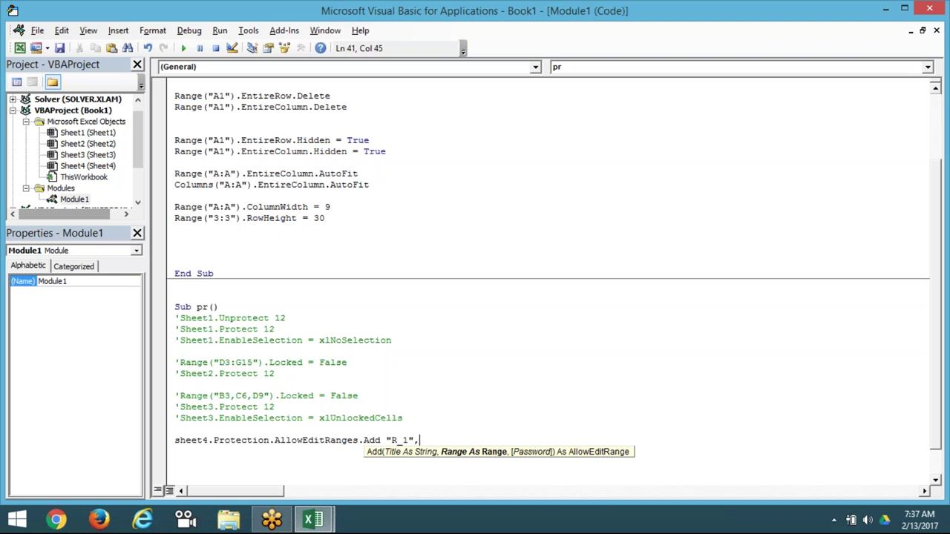
type("rang")
type("e(")
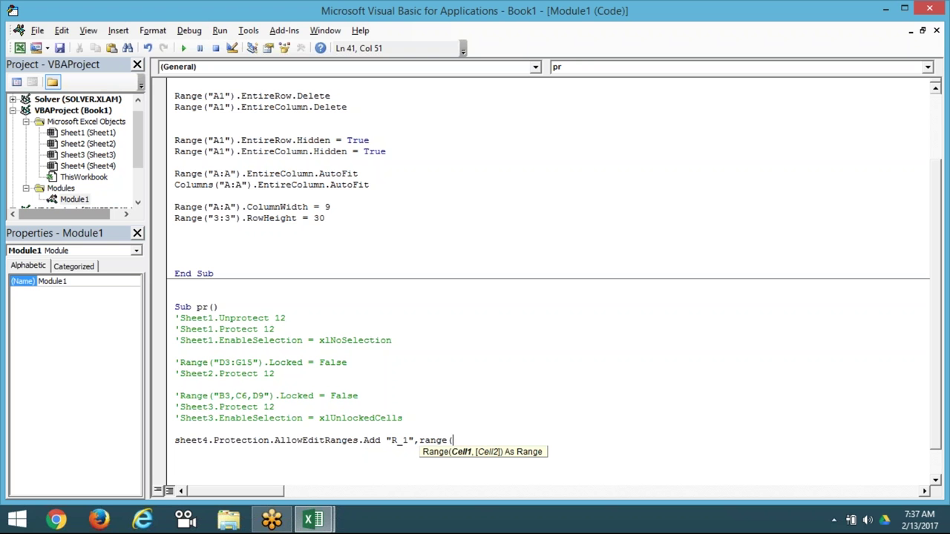
type("\"")
type("U_")
type("1\"")
type(")")
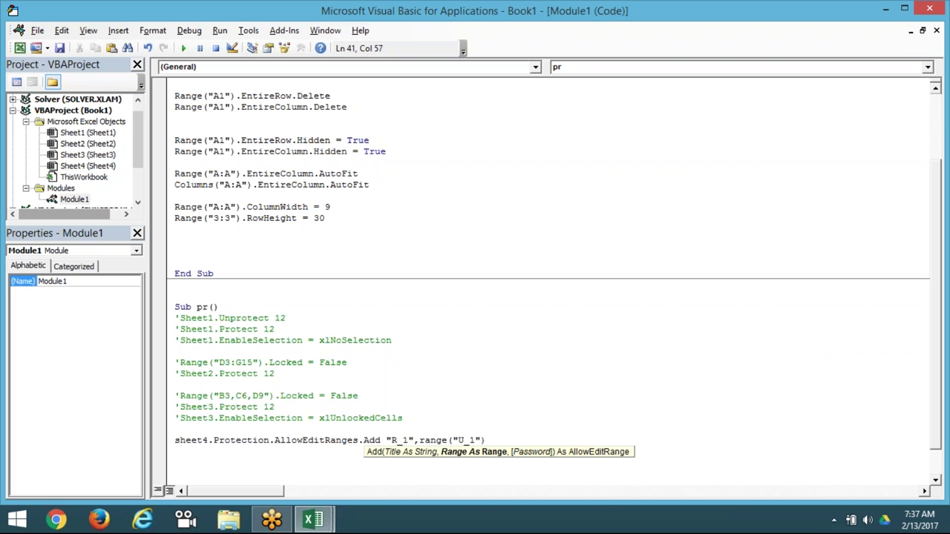
type(",")
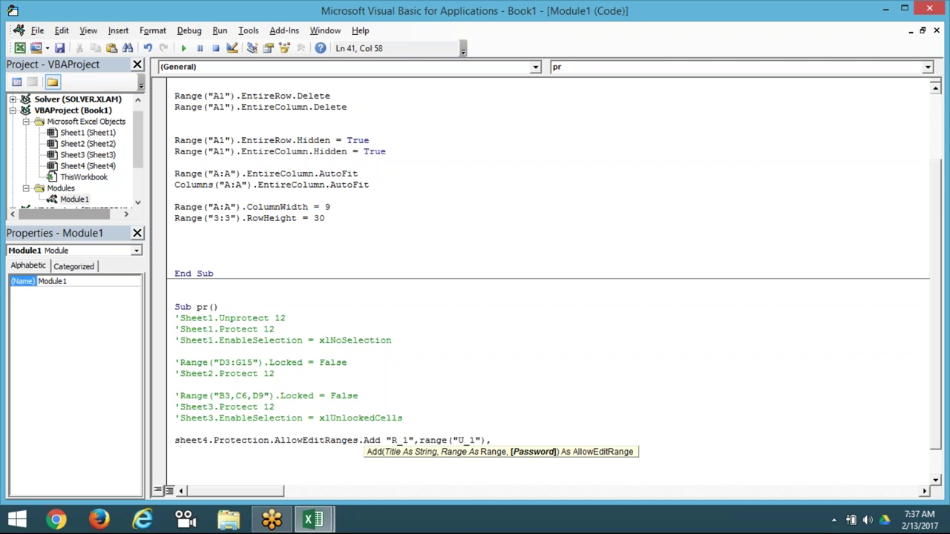
type("1")
key("Return")
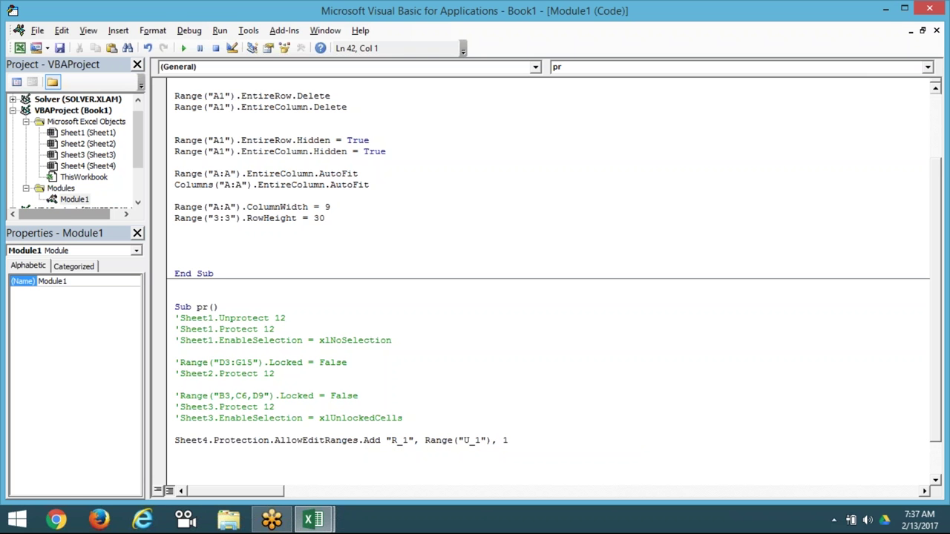
Select and copy the R_1 edit-range statement.
left_click(174, 440)
key("shift+Down")
key("ctrl+c")
Paste the statement and change it to "R_2", Range("U_2"), 2.
key("ctrl+v")
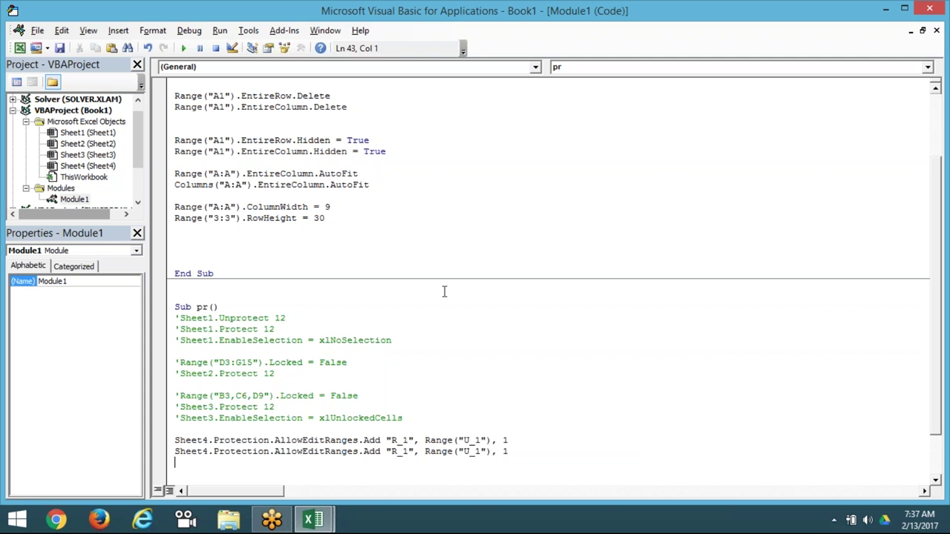
left_click(406, 457)
key("BackSpace")
type("2")
left_click(482, 451)
key("BackSpace")
type("2")
double_click(505, 451)
type("2")
key("Return")
type("sheet")
type("4.pr")
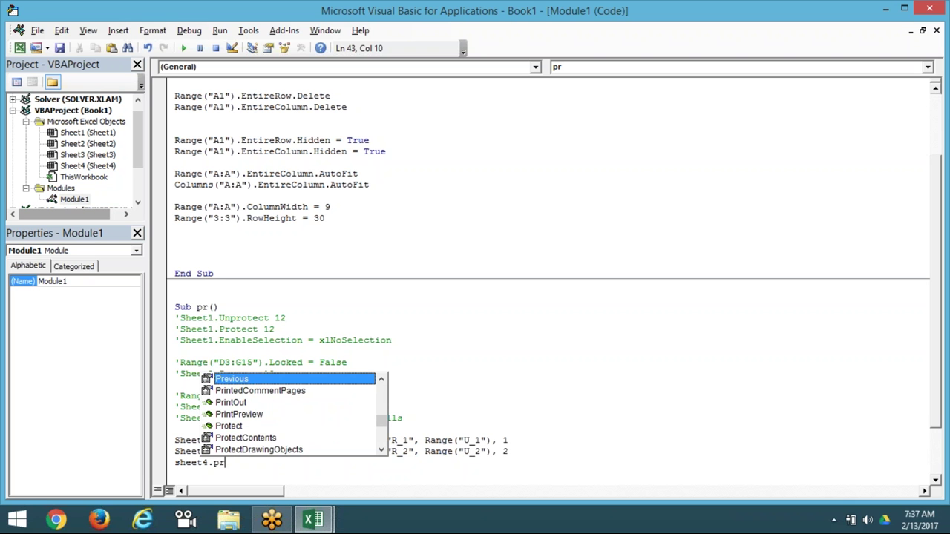
key("Down")
key("Down")
key("Down")
key("Down")
key("Tab")
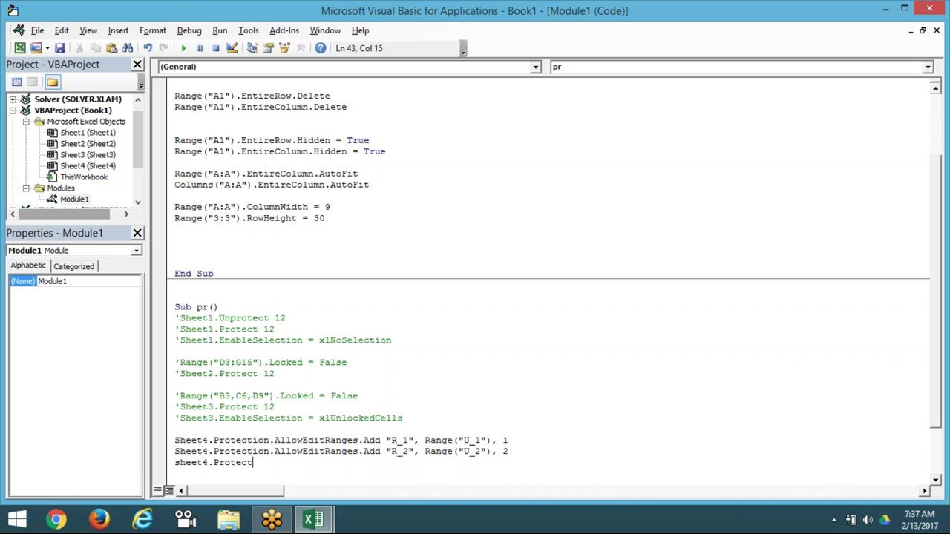
key("Return")
Run the pr macro from inside its code.
key("alt+F11")
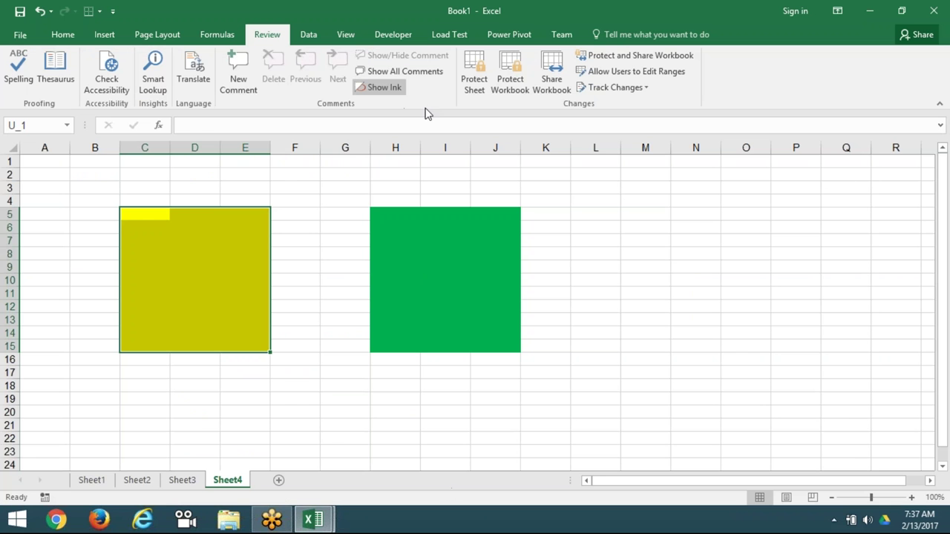
key("alt+F11")
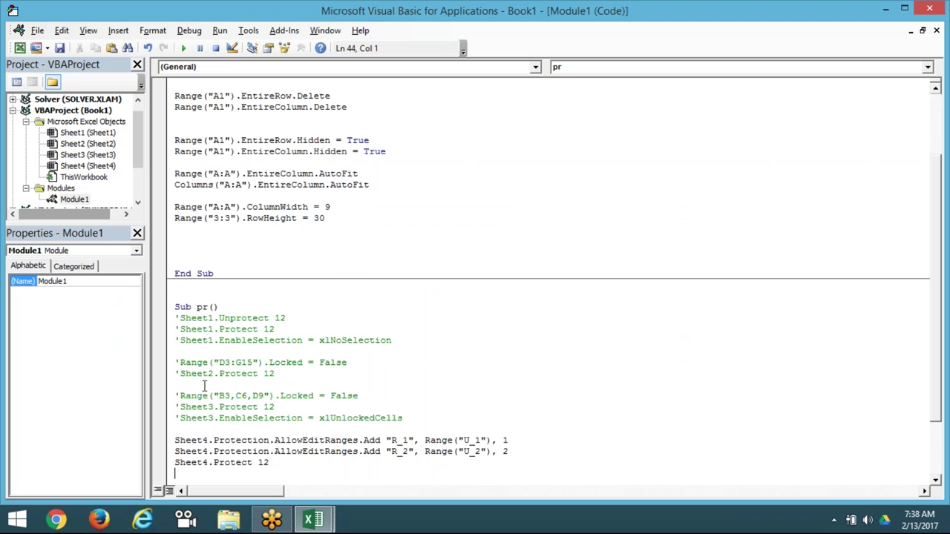
left_click(197, 440)
left_click(184, 48)
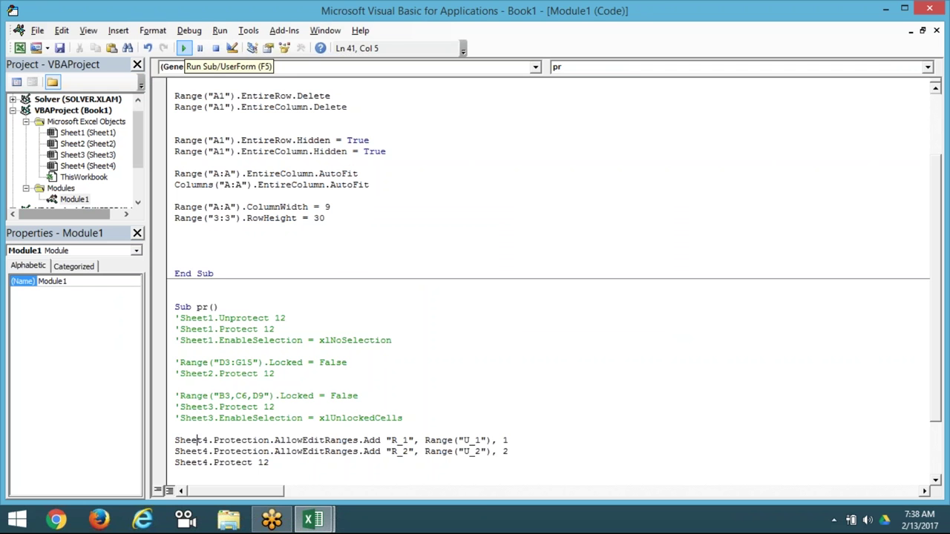
Back in Excel, confirm Sheet4 is protected: D7 asks for a password and D3 is refused.
key("alt+Tab")
left_click(178, 244)
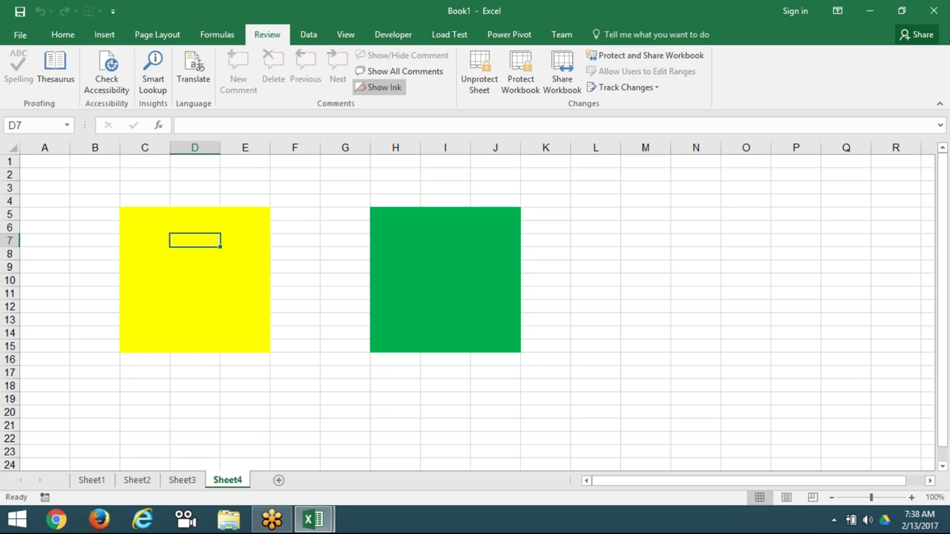
key("F2")
key("Escape")
double_click(181, 191)
key("Return")
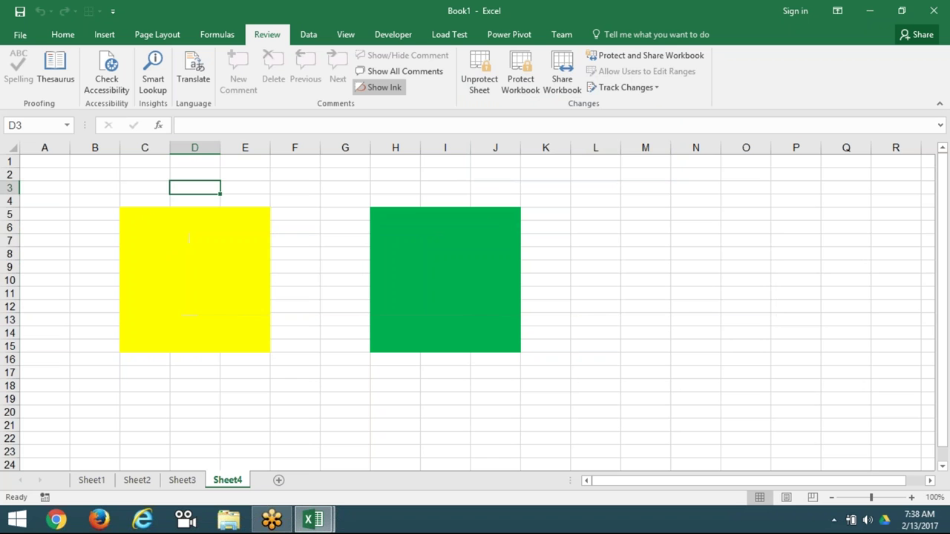
Unlock range U_1 with its password and enter ds in D7 and sd in D8.
left_click(174, 239)
key("F2")
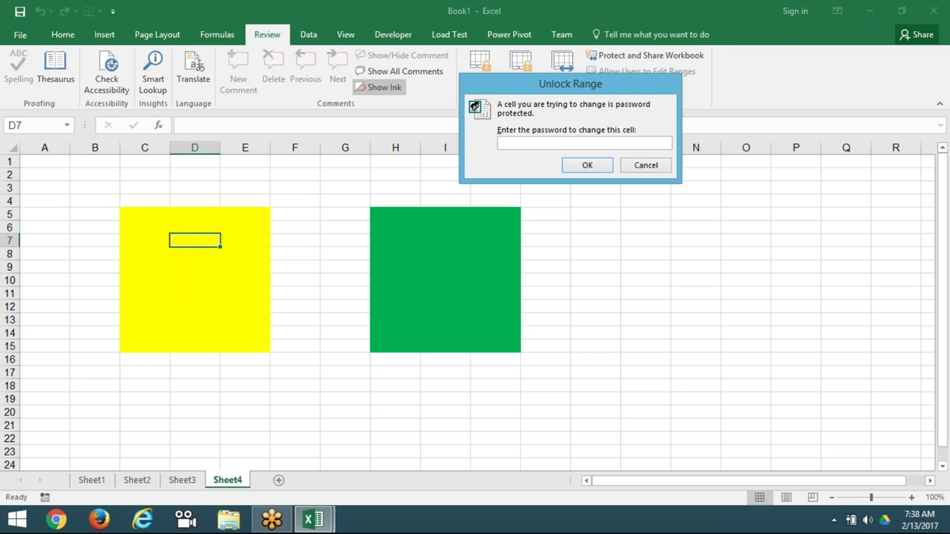
type("1")
key("Return")
type("ds")
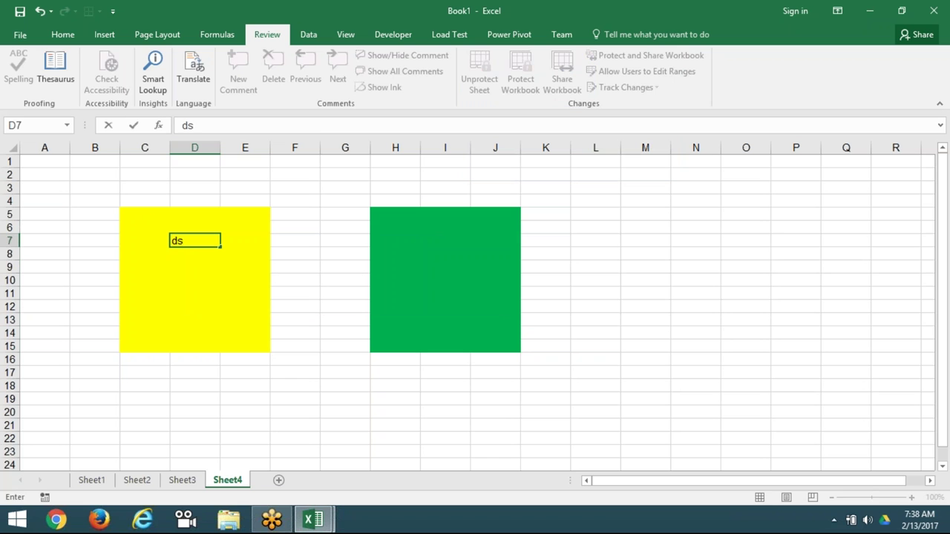
key("Return")
type("sd")
key("Return")
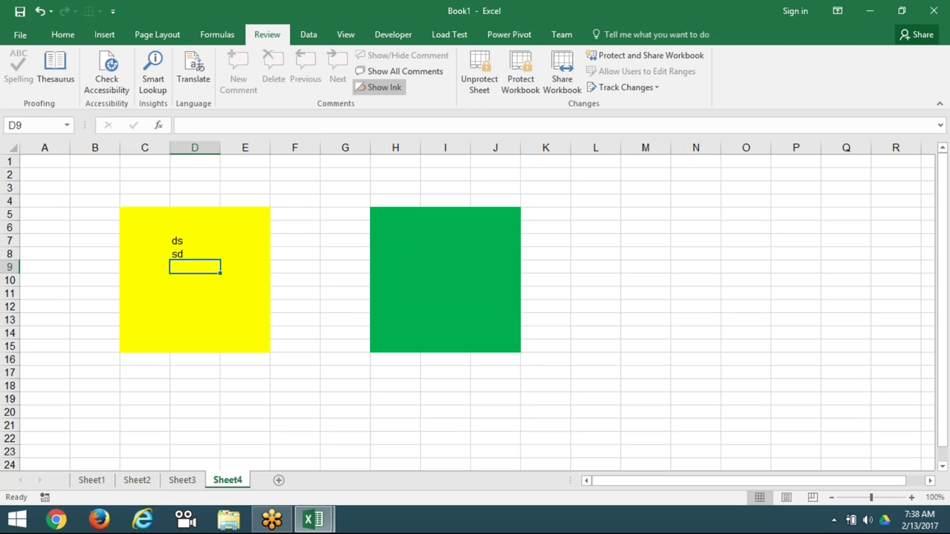
Verify that editing H9 in range U_2 also demands a password, then cancel.
left_click(394, 267)
type("s")
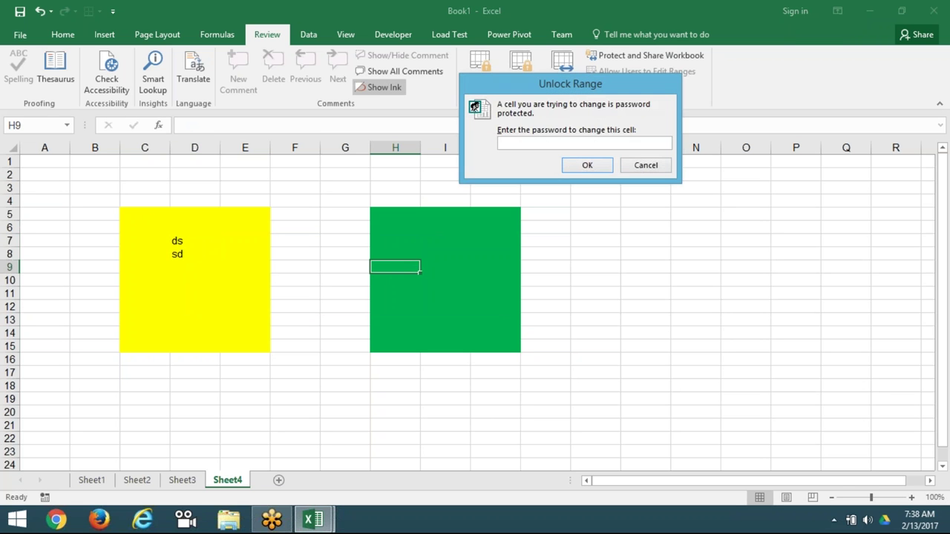
key("Escape")
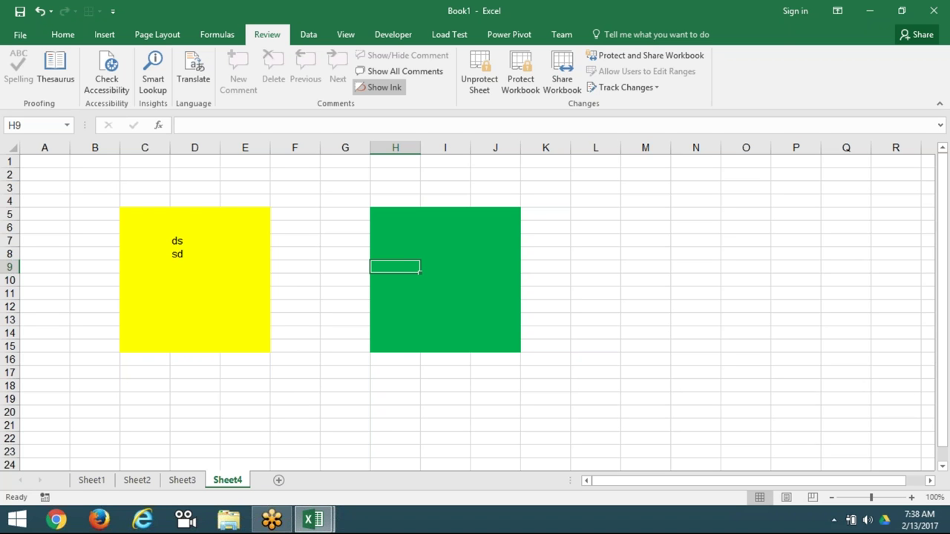
Add an empty Sheet5 to the workbook, then return to the Module1 code.
left_click(279, 481)
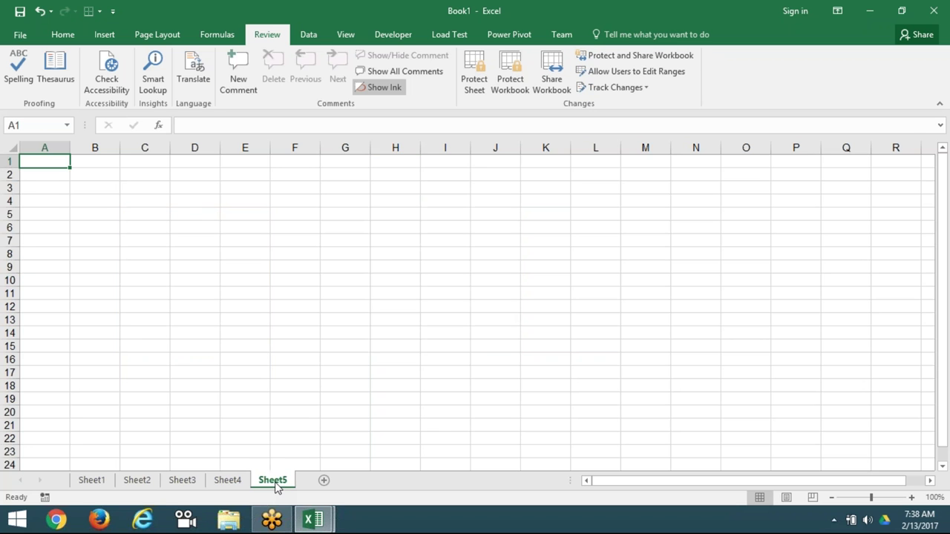
key("alt+Tab")
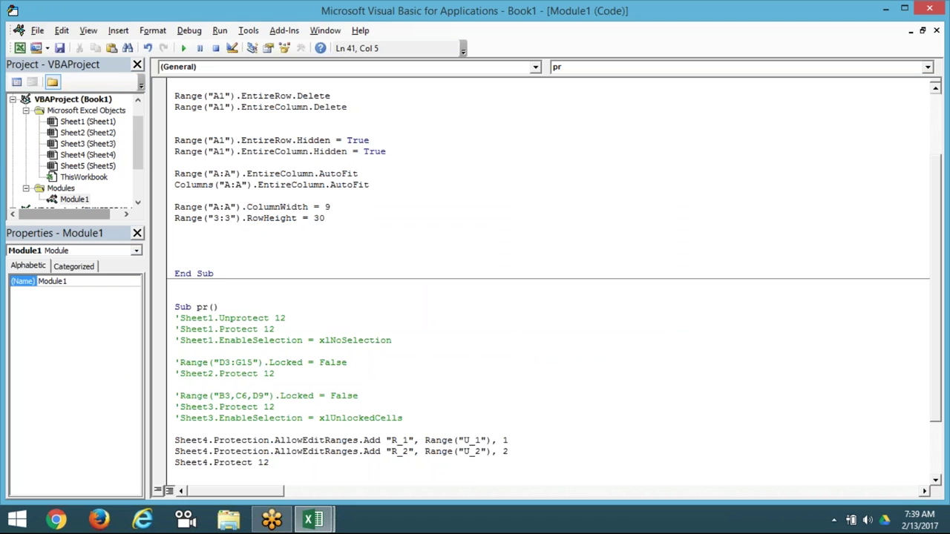
left_click(316, 463)
key("Down")
key("Down")
key("Down")
key("Down")
key("Down")
key("Down")
key("Up")
key("Up")
key("Up")
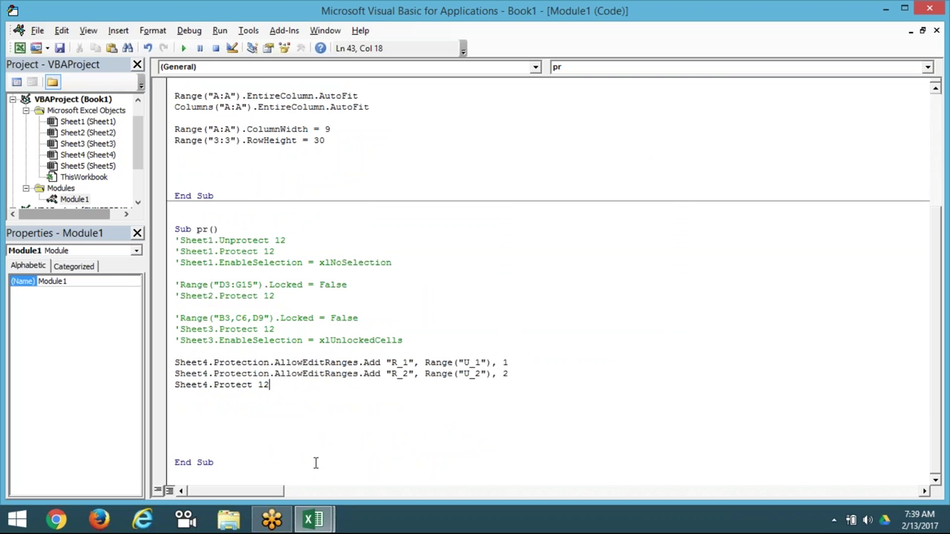
key("Up")
key("Up")
key("Up")
scroll(315, 463, "up", 1)
key("Delete")
key("Delete")
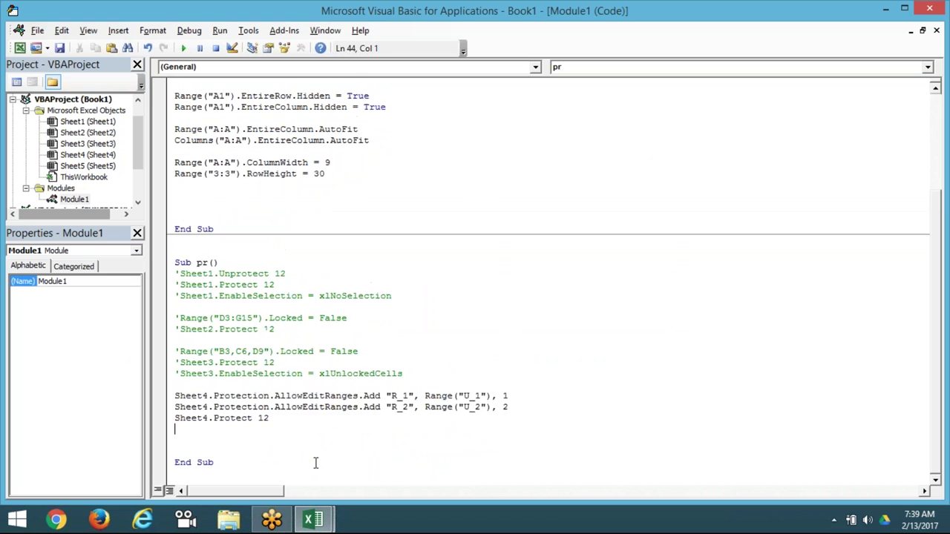
key("Delete")
key("Delete")
key("Down")
key("Right")
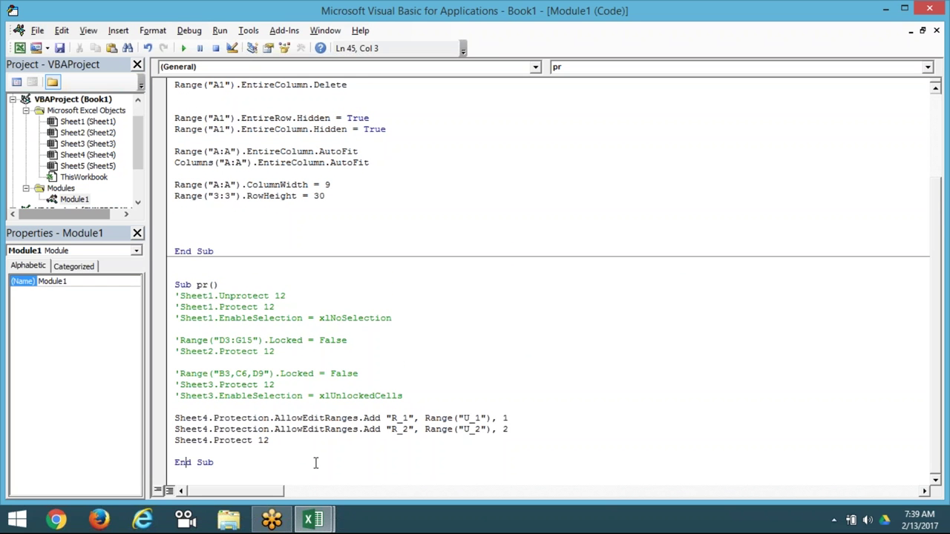
Add a blank line of space below the pr routine's End Sub.
key("End")
key("Return")
key("Return")
key("Return")
key("Return")
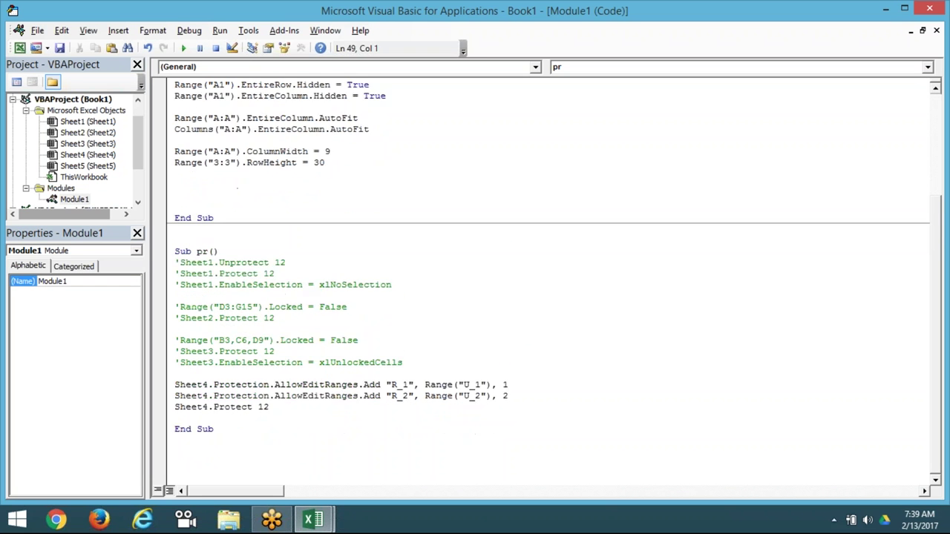
key("Down")
key("Down")
key("Down")
key("Down")
key("Down")
key("Down")
key("Up")
key("Up")
key("Up")
key("Up")
key("Up")
key("Up")
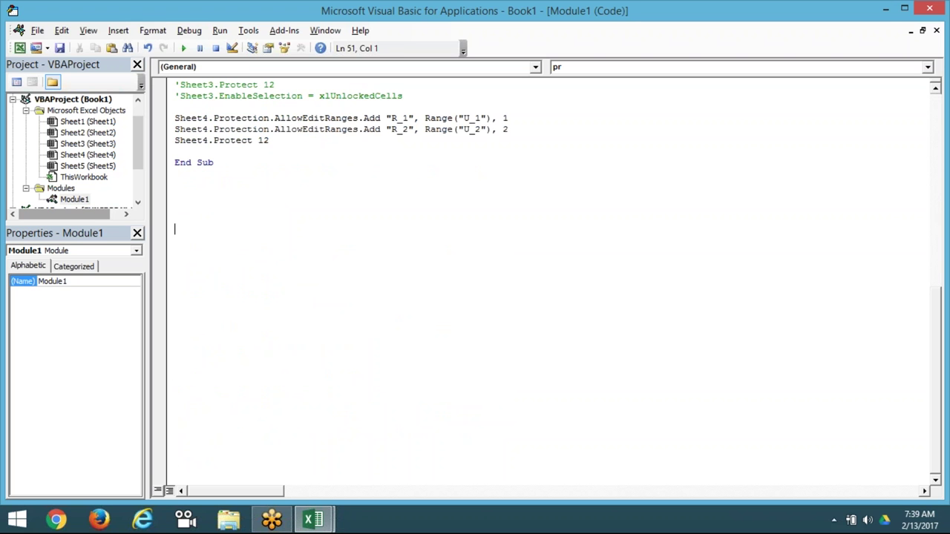
key("Up")
key("Up")
key("Up")
key("Up")
Start a new Sub rr_1() procedure below the pr macro.
type("su")
type("b rr")
type("_1")
type("()")
key("Return")
key("Return")
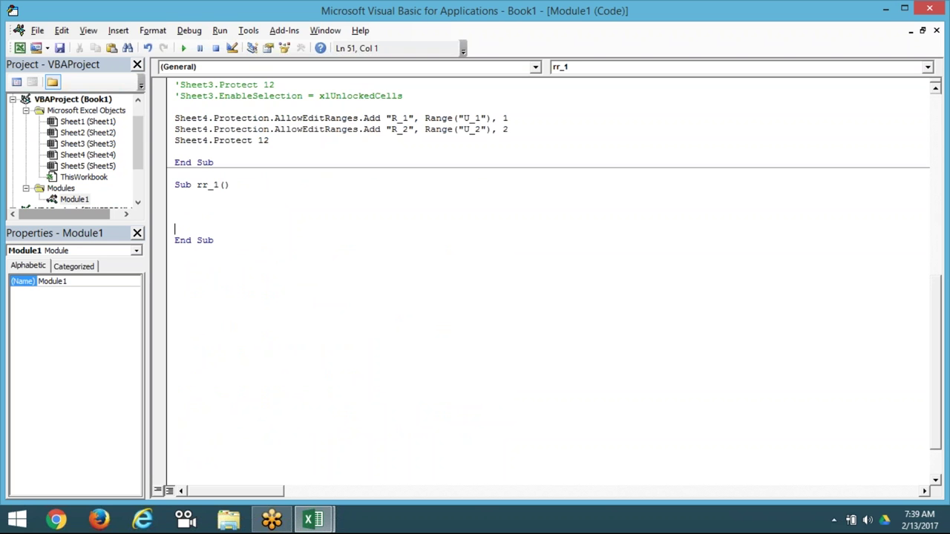
key("Up")
key("Return")
Declare r As Integer in rr_1, choosing Integer from IntelliSense.
type("dim ")
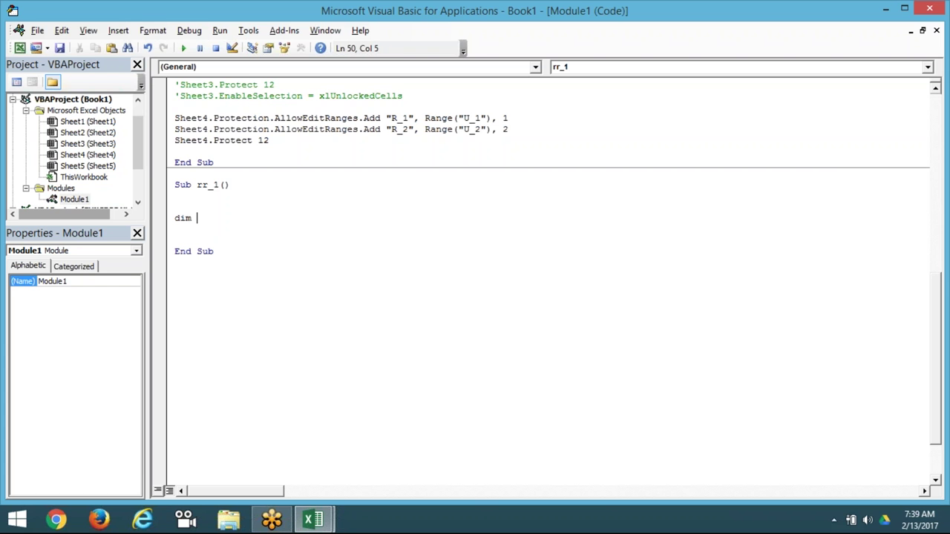
type("r as Range")
key("BackSpace")
key("BackSpace")
key("BackSpace")
key("BackSpace")
key("ctrl+space")
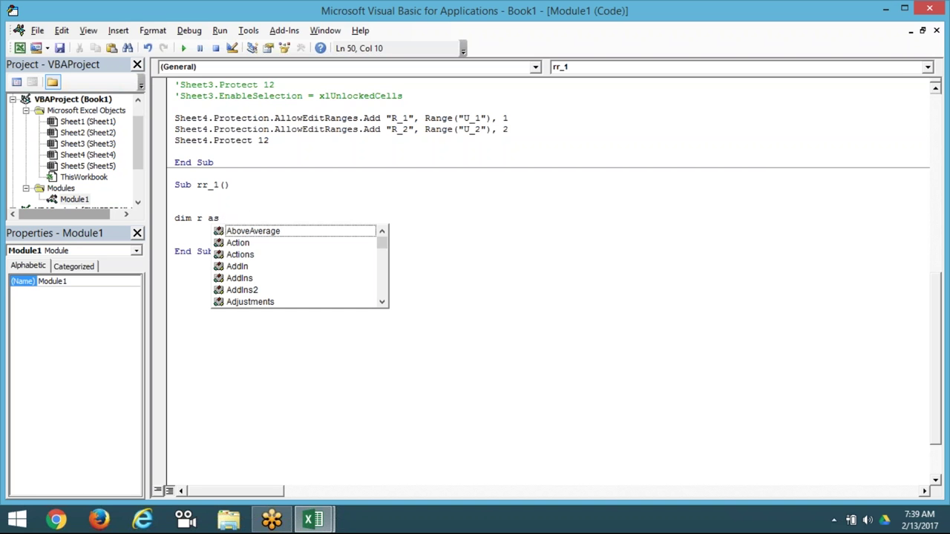
type("str")
key("BackSpace")
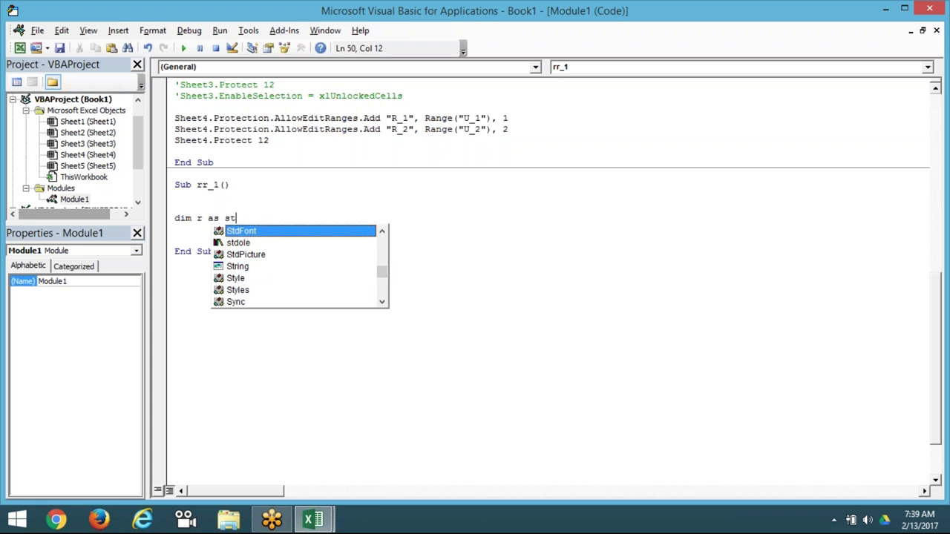
key("BackSpace")
key("BackSpace")
type("in")
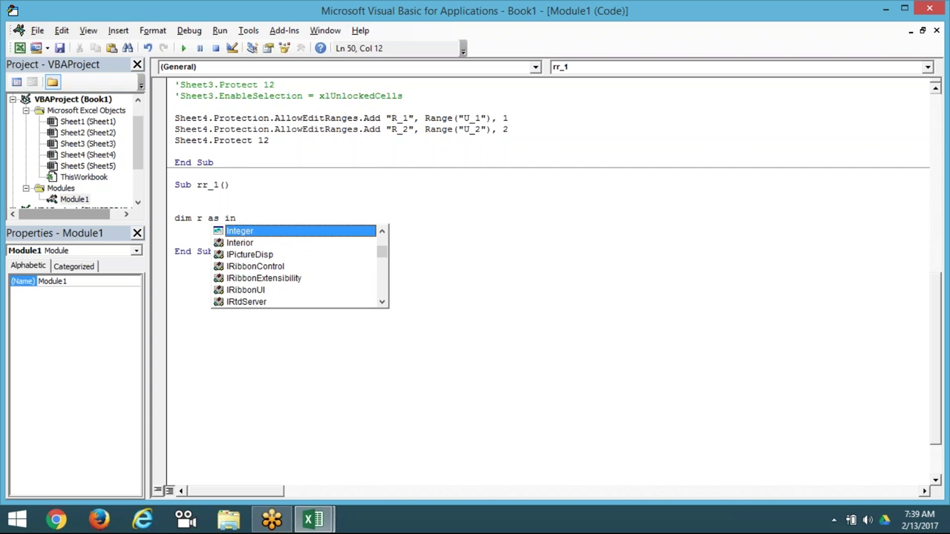
key("Tab")
Assign r = 50 and then r = 60.
key("Return")
key("Return")
type("r ")
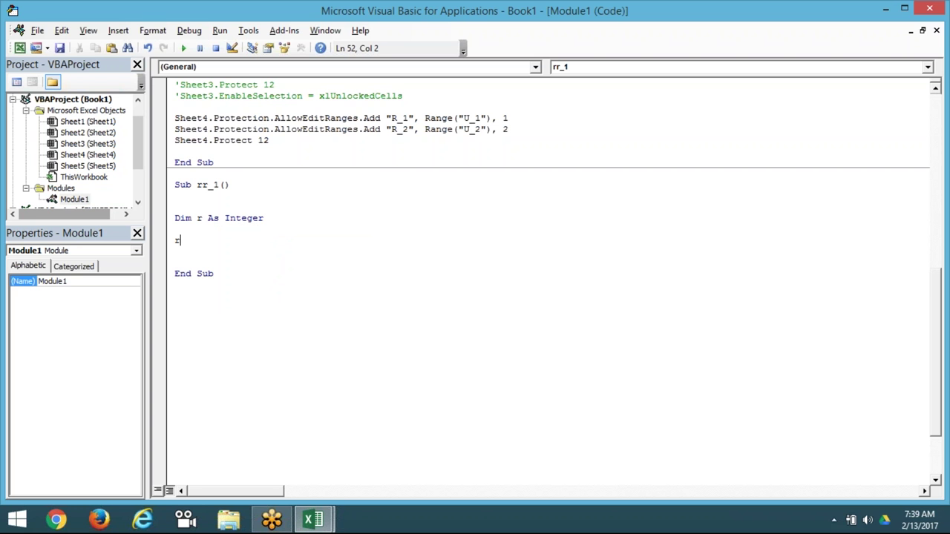
type("= 5")
type("0")
key("Return")
type("r = ")
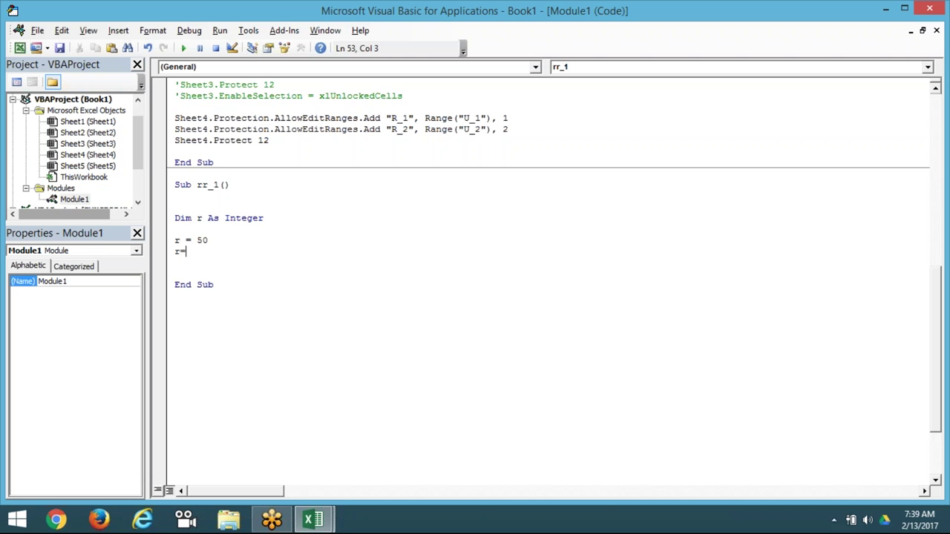
type("60")
key("Return")
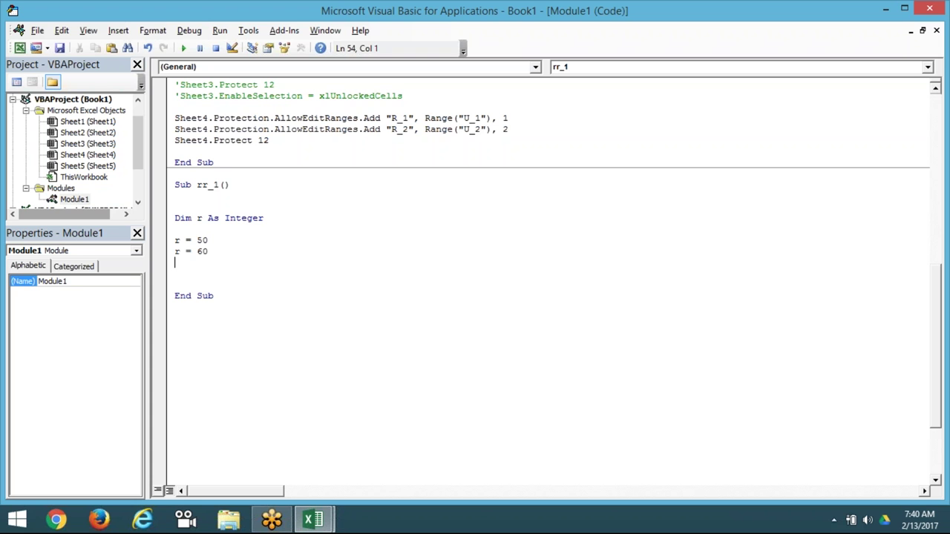
Turn the declaration into a dynamic array: Dim r() As Integer.
type("111")
key("BackSpace")
key("BackSpace")
key("BackSpace")
key("Up")
key("Up")
key("Up")
key("Up")
key("Right")
key("Right")
key("Right")
key("Right")
key("Right")
type("(")
type(")")
left_click(235, 282)
Change the assignments to r(0) = 50 and r(1) = 60.
left_click(180, 240)
type("(0)")
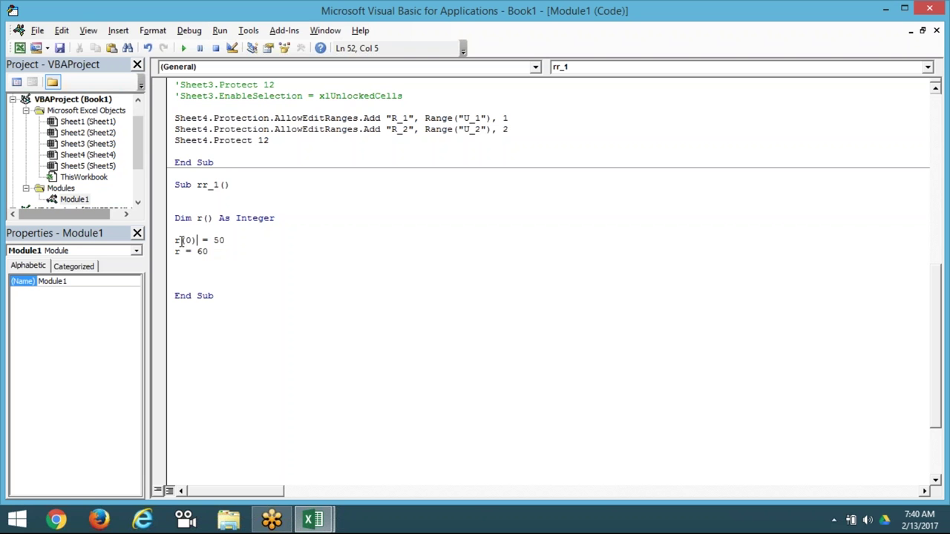
left_click(180, 262)
left_click(180, 251)
type("(1")
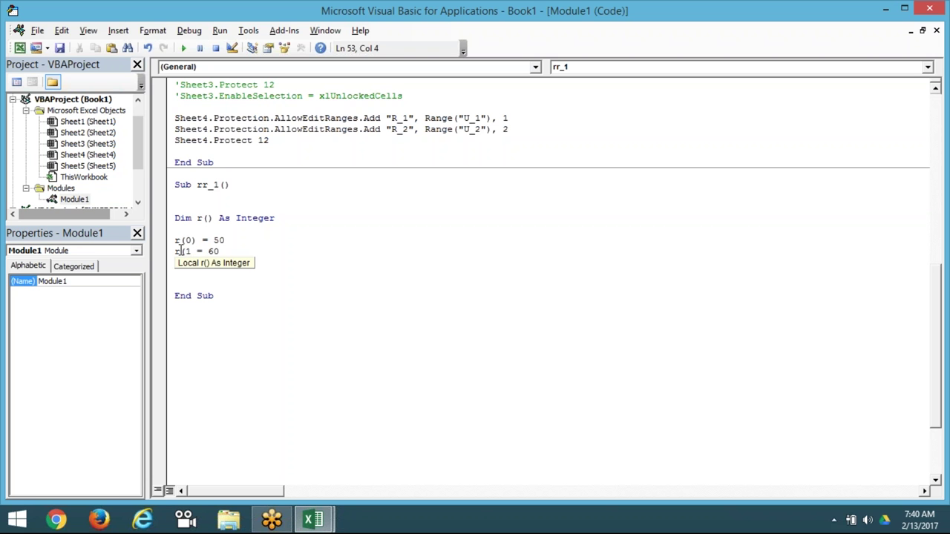
type(")")
left_click(188, 273)
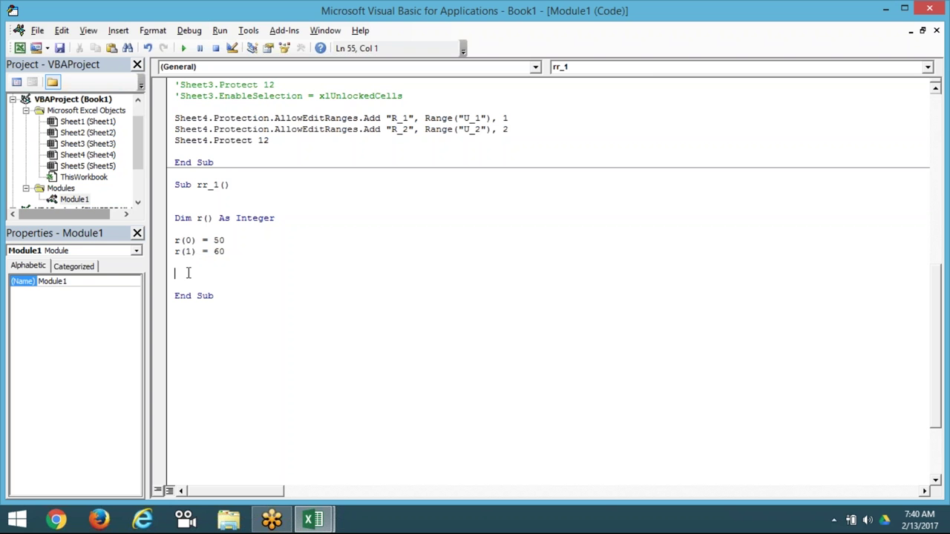
Add a MsgBox r(1) line just before End Sub.
key("Return")
key("Return")
key("Up")
key("Up")
type("r")
key("BackSpace")
type("msg")
type("box ")
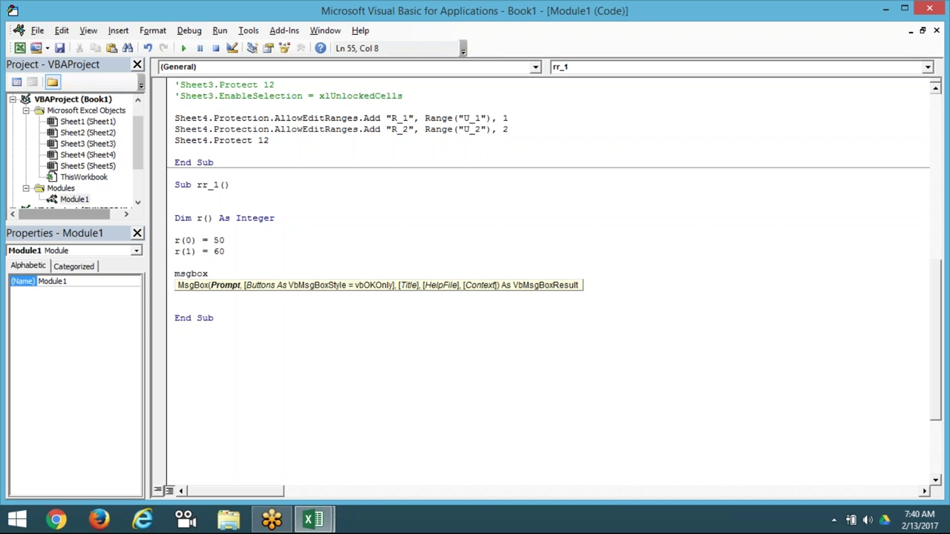
type("r(")
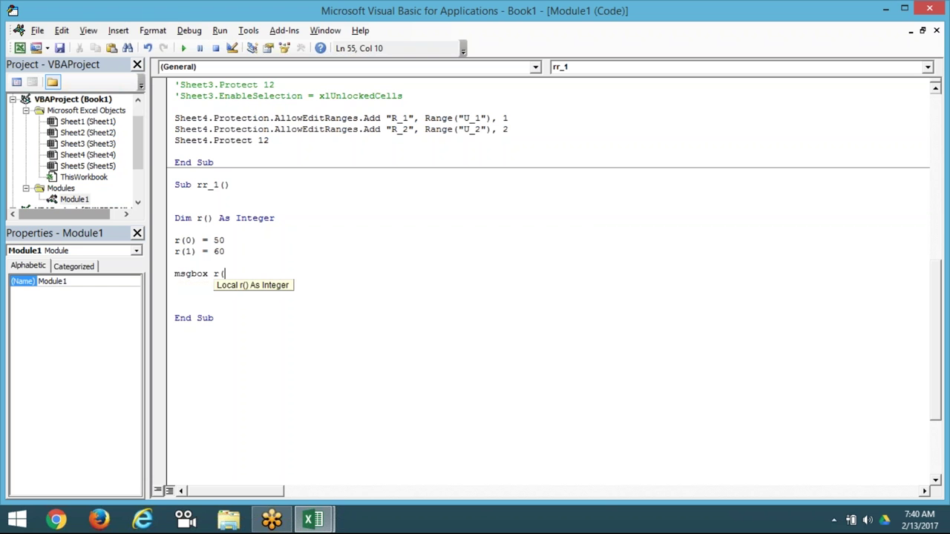
type("1)")
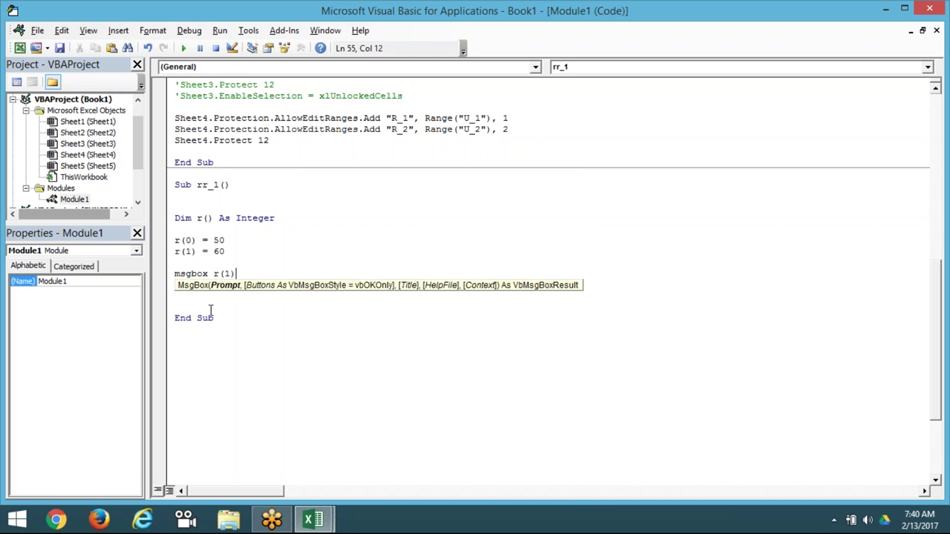
left_click(221, 310)
left_click(221, 260)
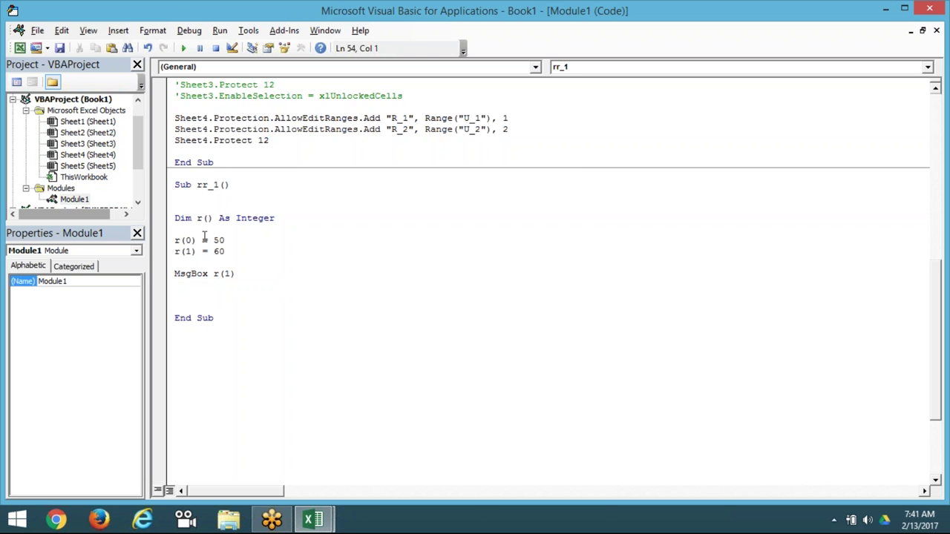
Run rr_1, then fix the error by declaring Dim r(0 To 50) and resetting the project.
left_click(183, 48)
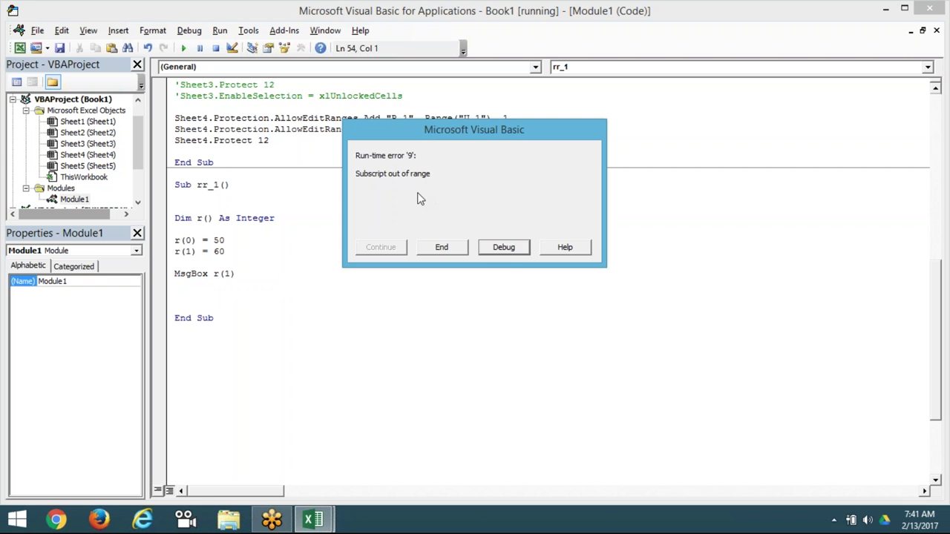
left_click(513, 251)
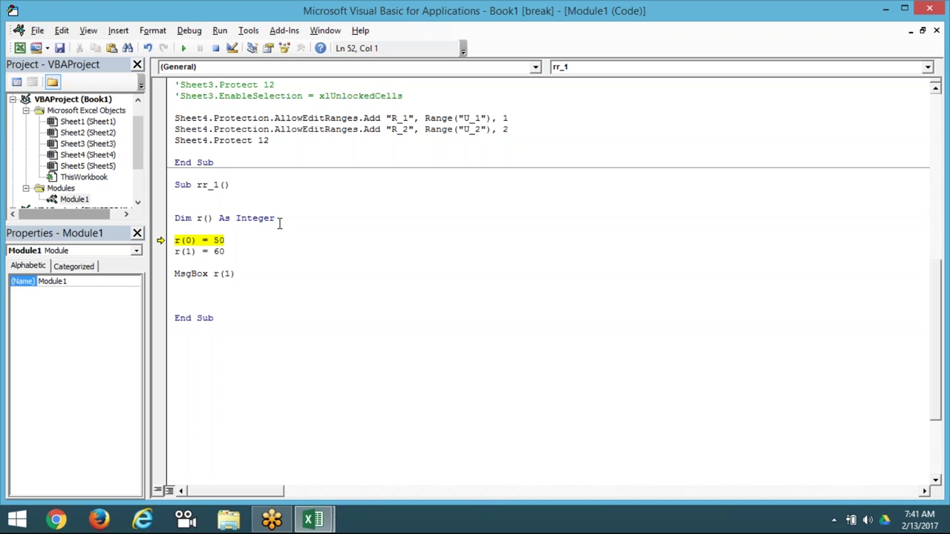
left_click(208, 220)
left_click_drag(208, 220, 199, 220)
left_click(209, 220)
type("0 to ")
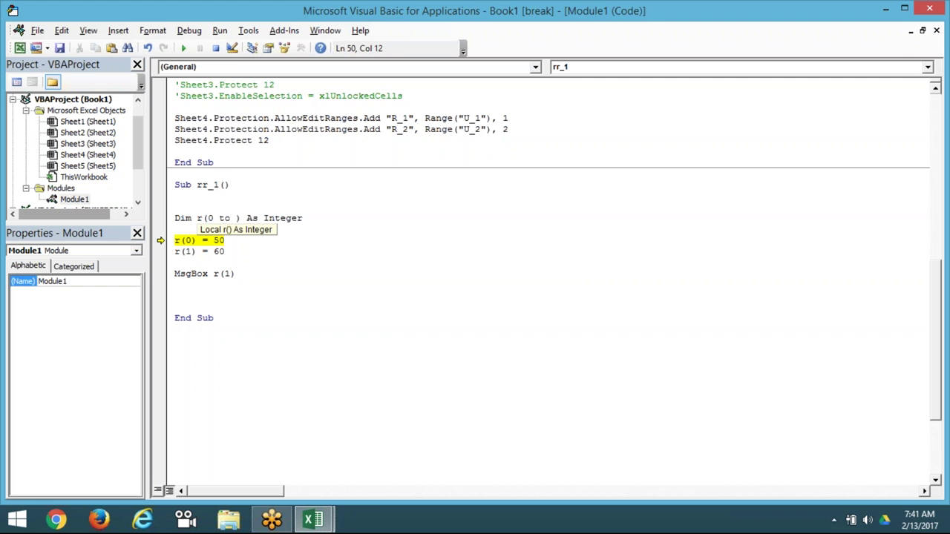
type("50")
left_click(433, 318)
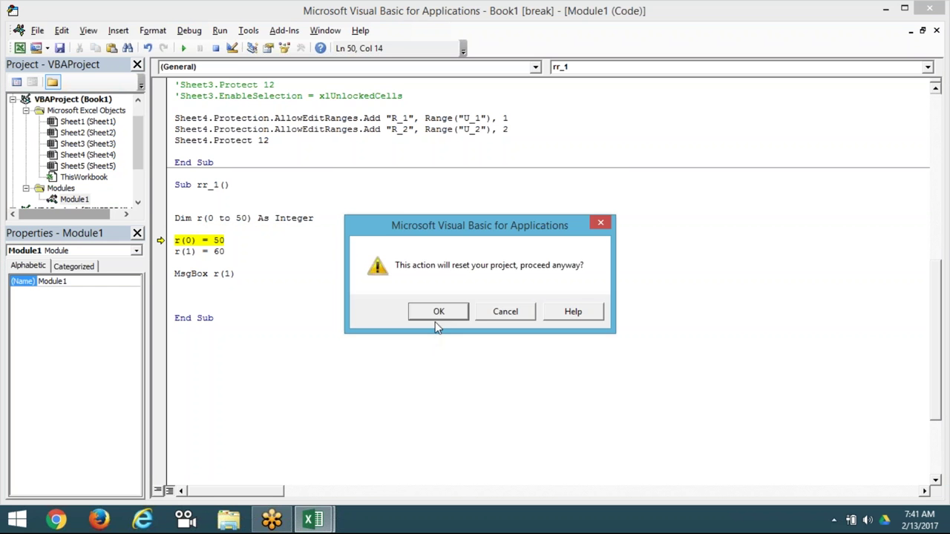
left_click(437, 317)
Rerun rr_1, close the message showing 60, and select the 0 To 50 bounds.
left_click(284, 265)
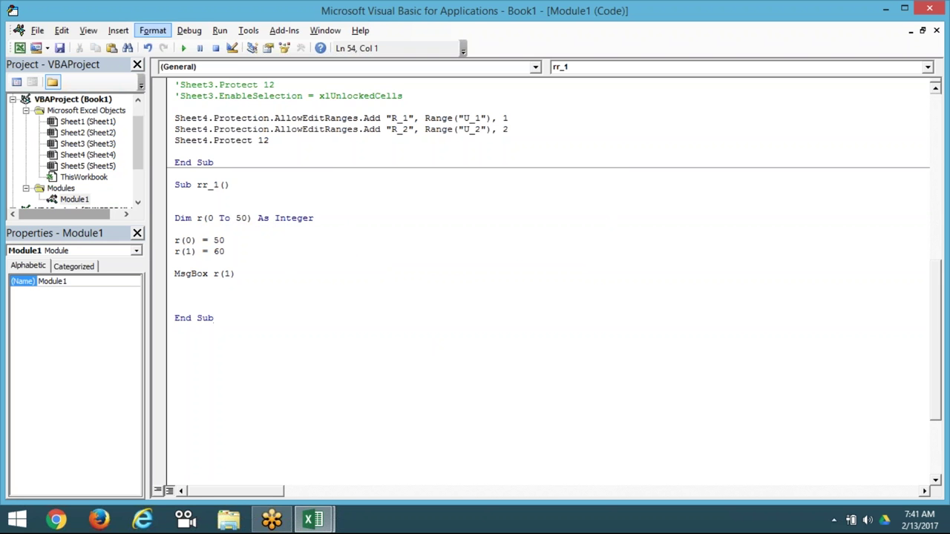
left_click(186, 47)
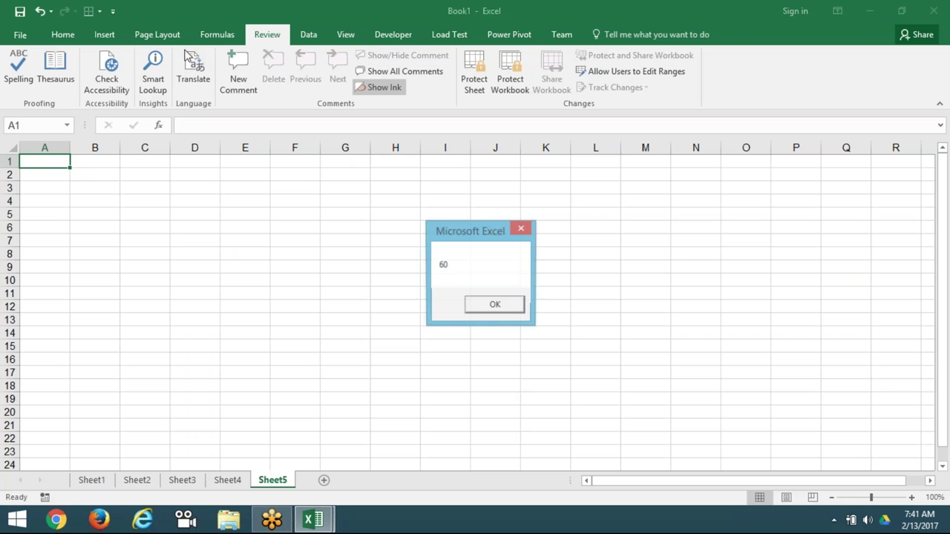
left_click(517, 309)
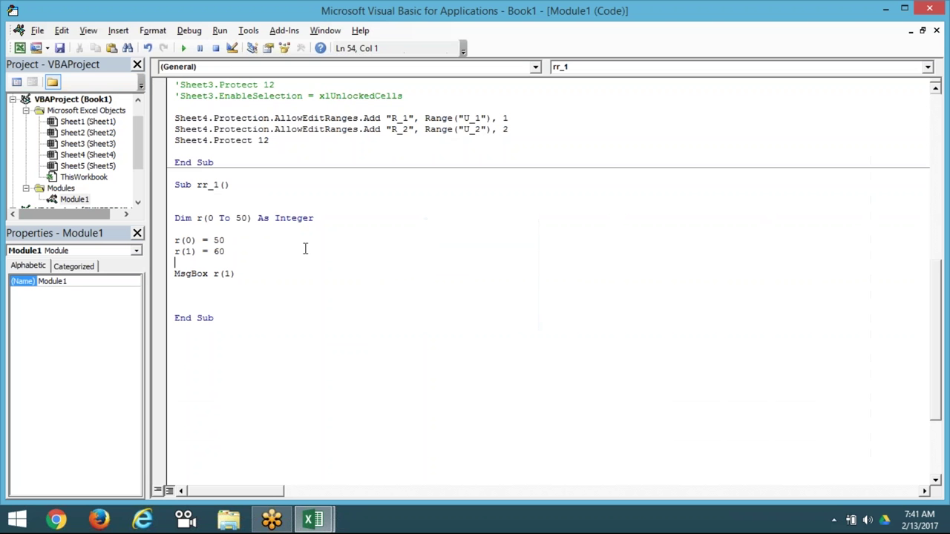
left_click_drag(247, 218, 209, 218)
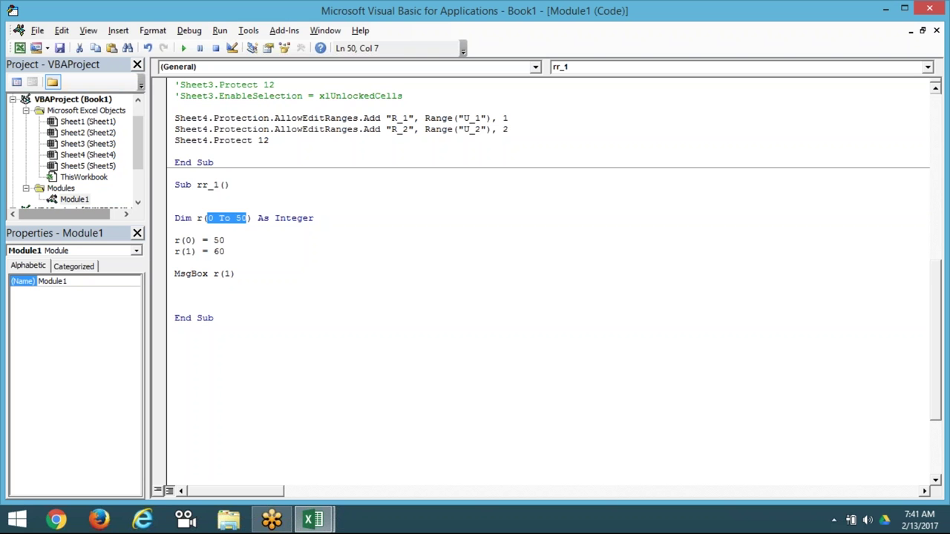
Add a Dim k() dynamic array declaration under the Dim r line.
left_click(175, 229)
key("Return")
key("Up")
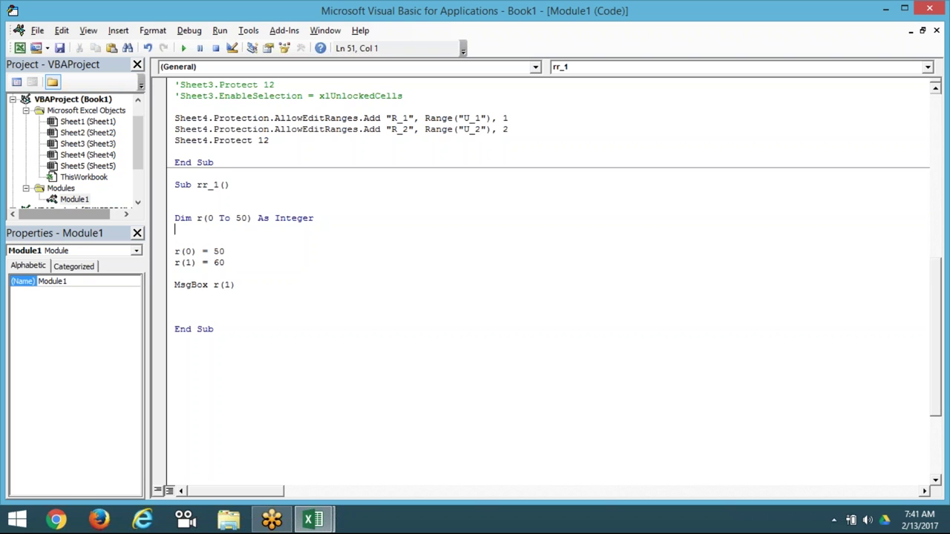
type("dim r")
key("BackSpace")
type("k")
type("()")
Add the line k(0) = 50 on the blank line above End Sub.
key("Down")
key("Down")
key("Down")
key("Down")
key("Down")
key("Up")
type("d")
type("im")
key("BackSpace")
key("BackSpace")
key("BackSpace")
key("BackSpace")
type("k")
type("=")
key("BackSpace")
type("(")
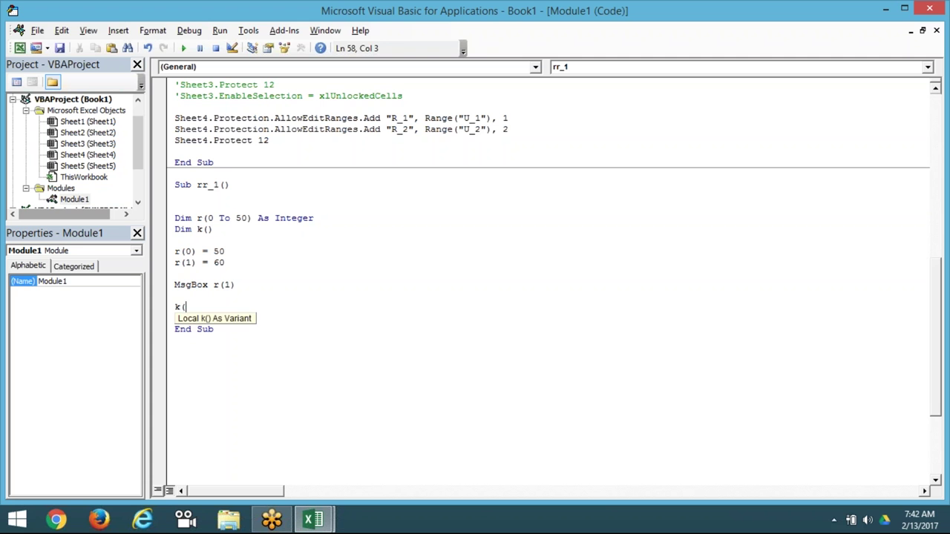
type("0) = ")
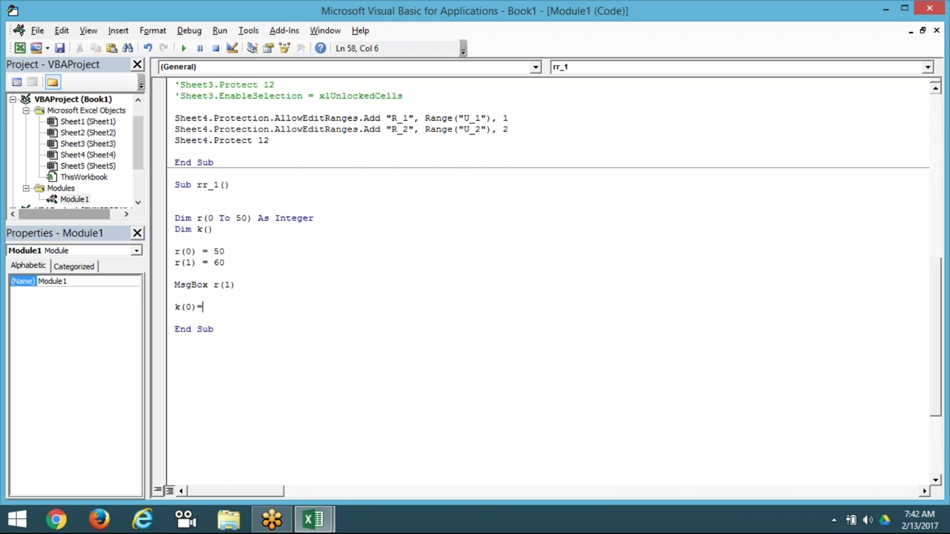
type("5")
type("0")
left_click(228, 253)
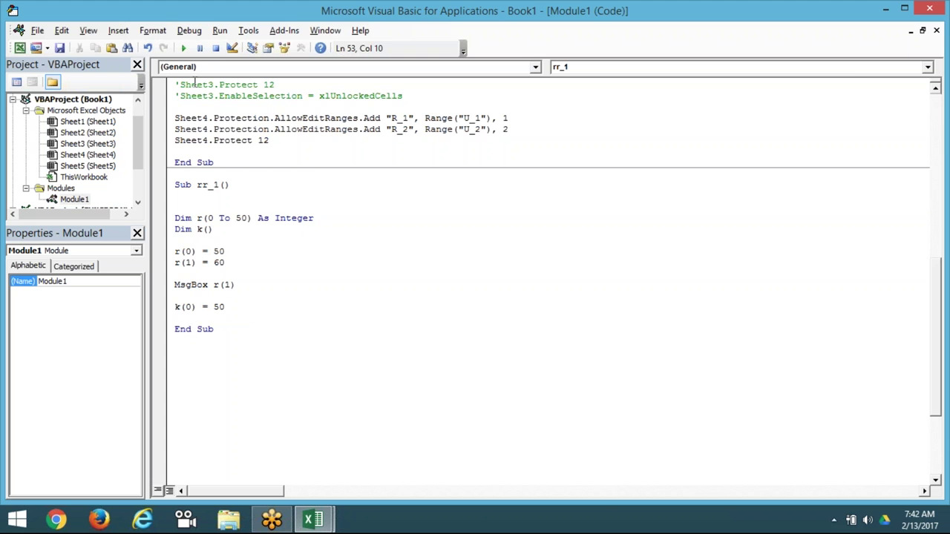
Run rr_1, stop at the subscript error, and change k(0) to k(1).
left_click(183, 47)
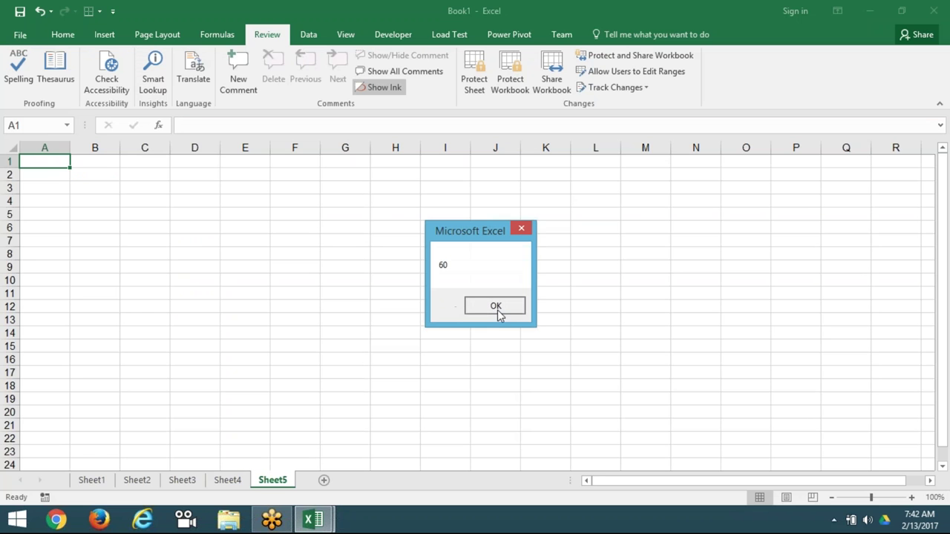
left_click(495, 307)
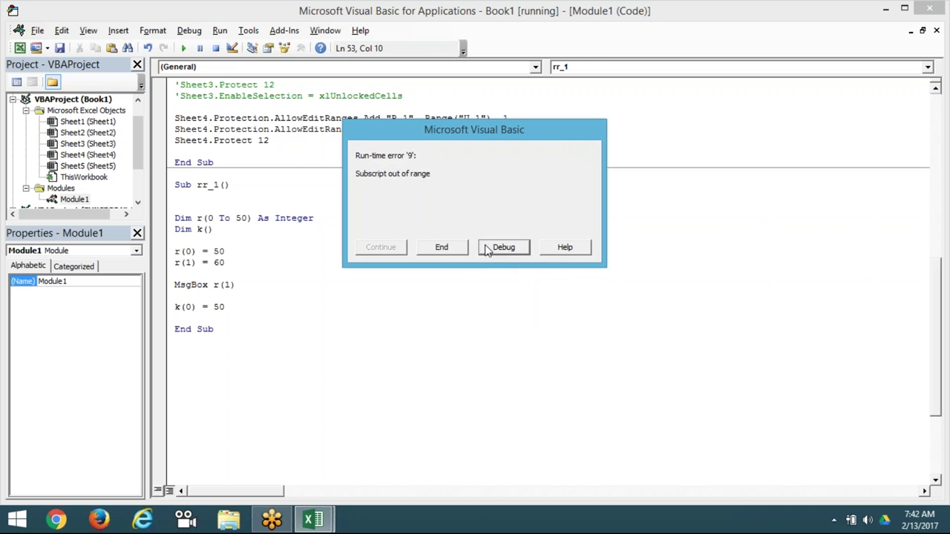
left_click(460, 250)
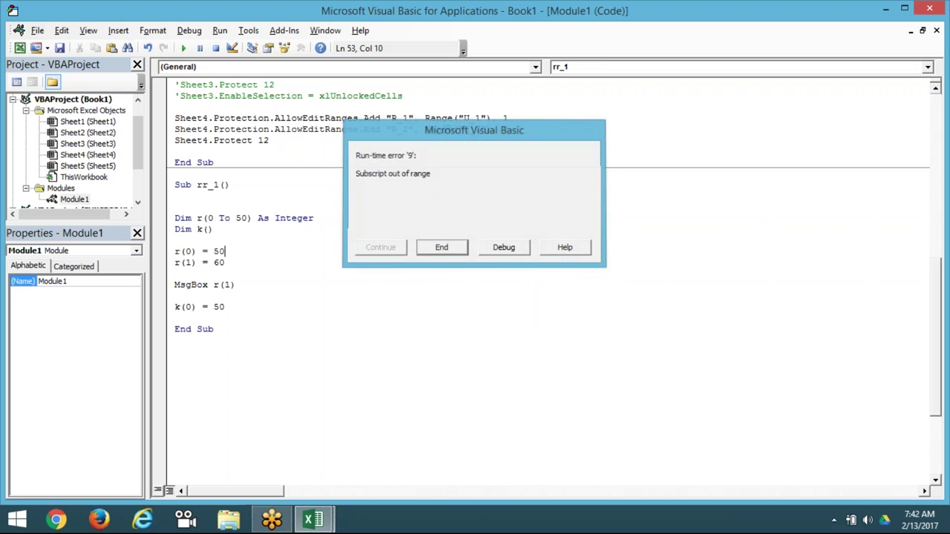
double_click(189, 306)
type("1")
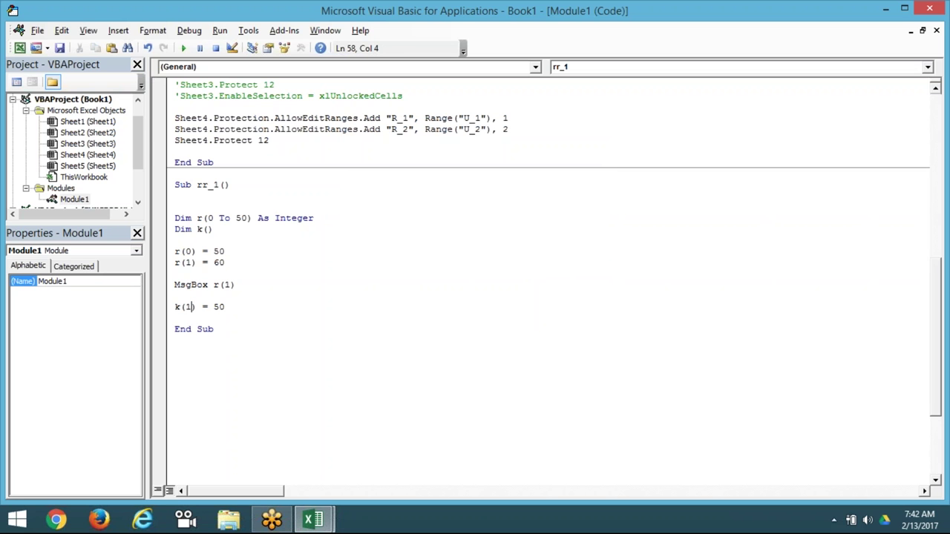
left_click(245, 273)
Run again, then declare k with bounds 2 To 50 and reset the project.
left_click(184, 48)
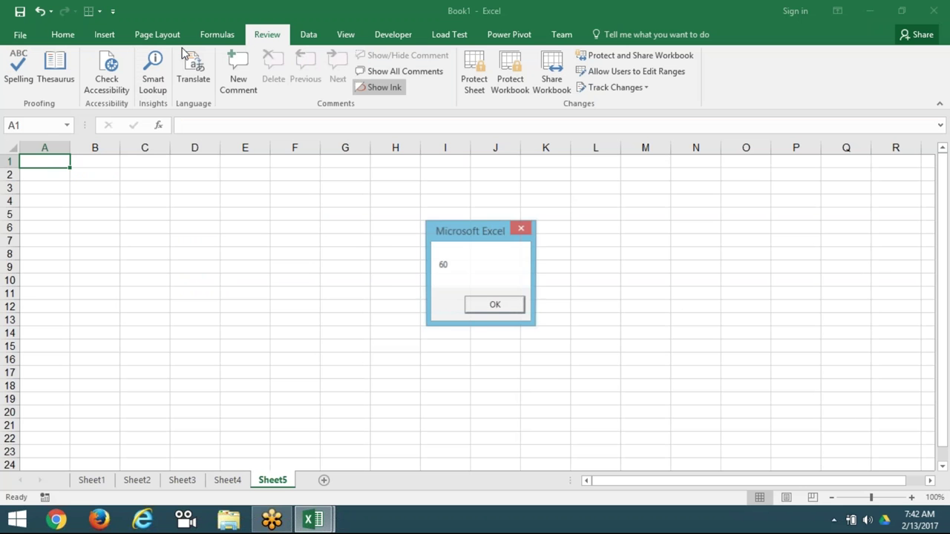
left_click(495, 305)
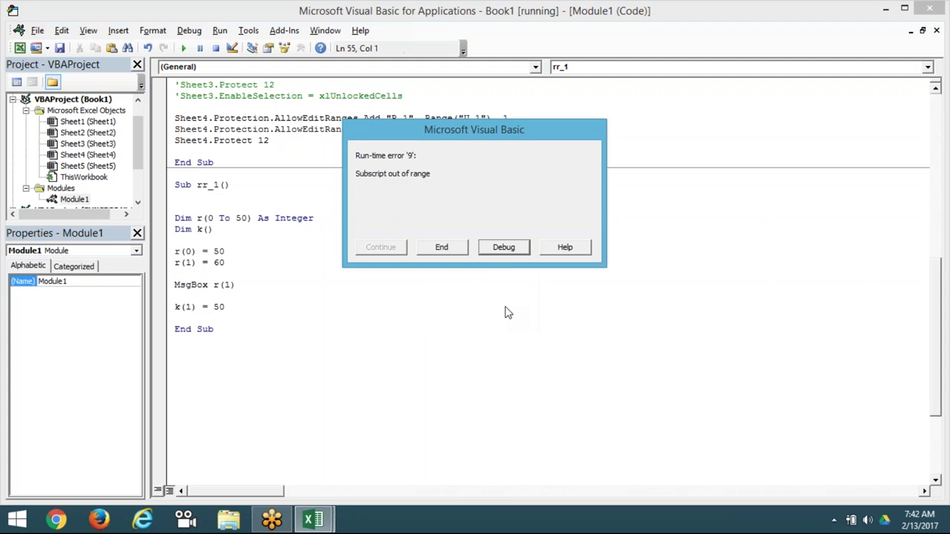
left_click(503, 247)
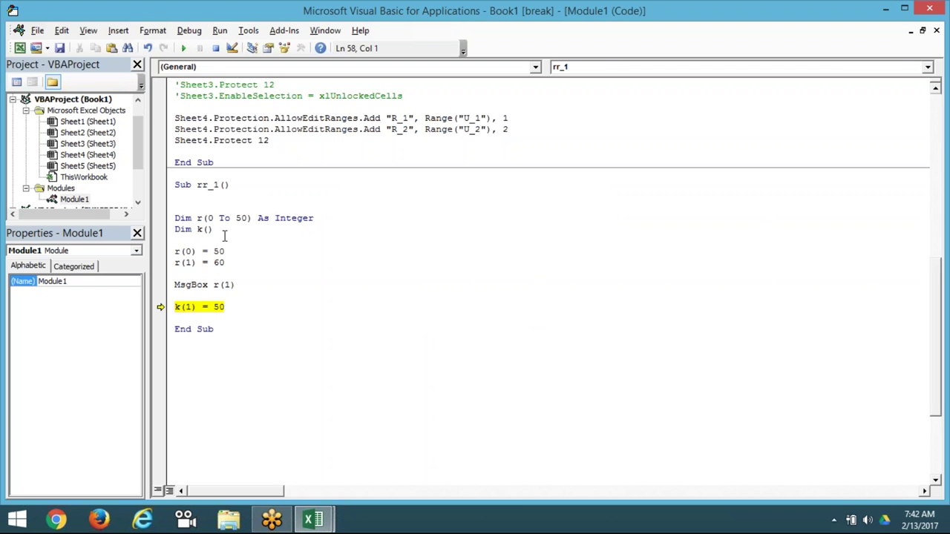
type("2 ")
type("to ")
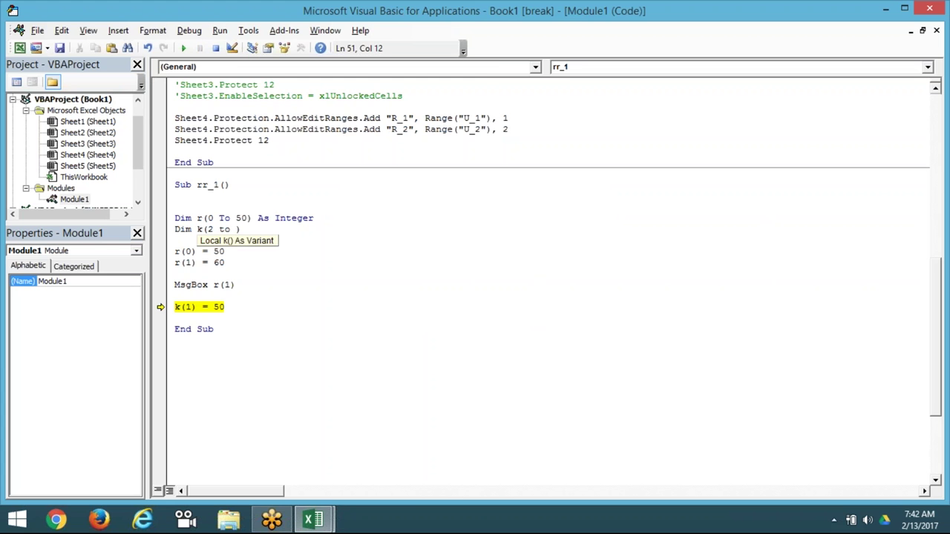
type("50")
left_click(227, 263)
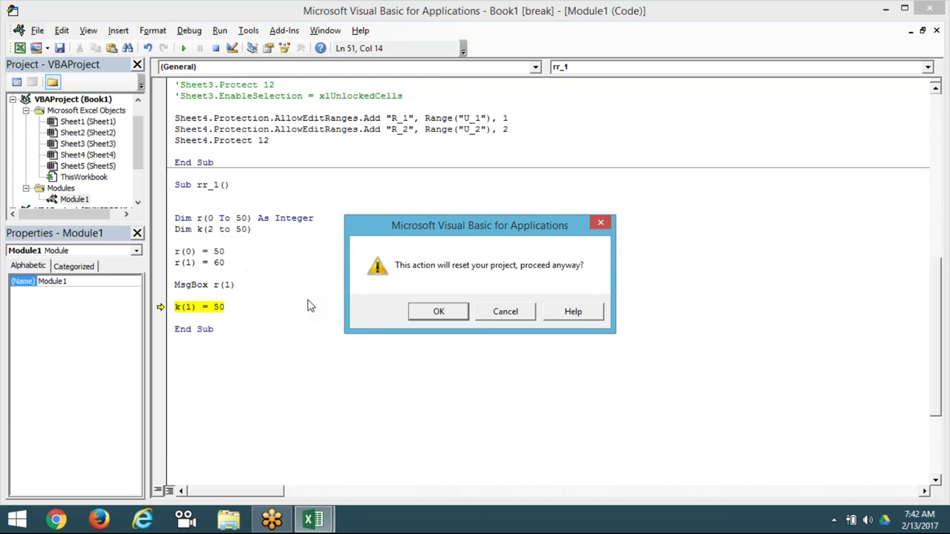
left_click(444, 315)
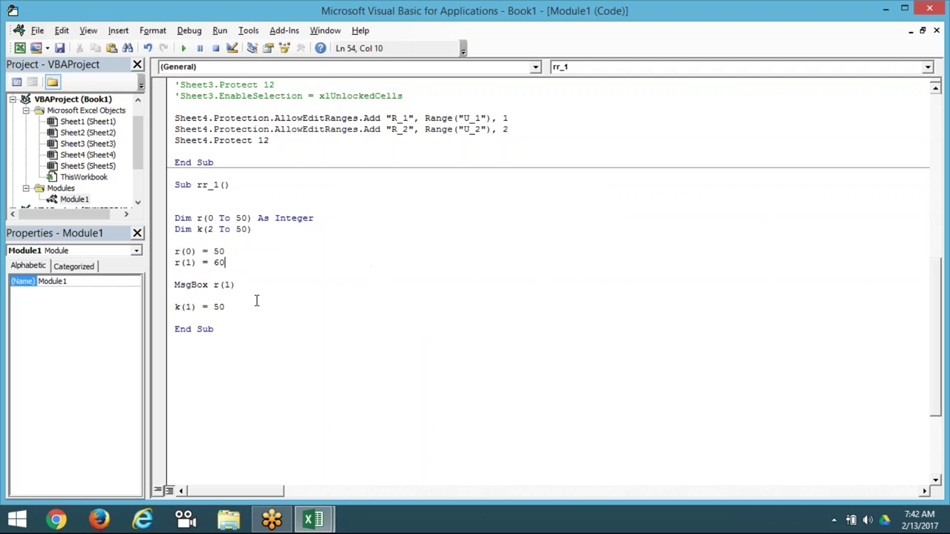
Delete the k(1) = 50 line and the Dim k(2 To 50) declaration.
left_click(168, 308)
key("Delete")
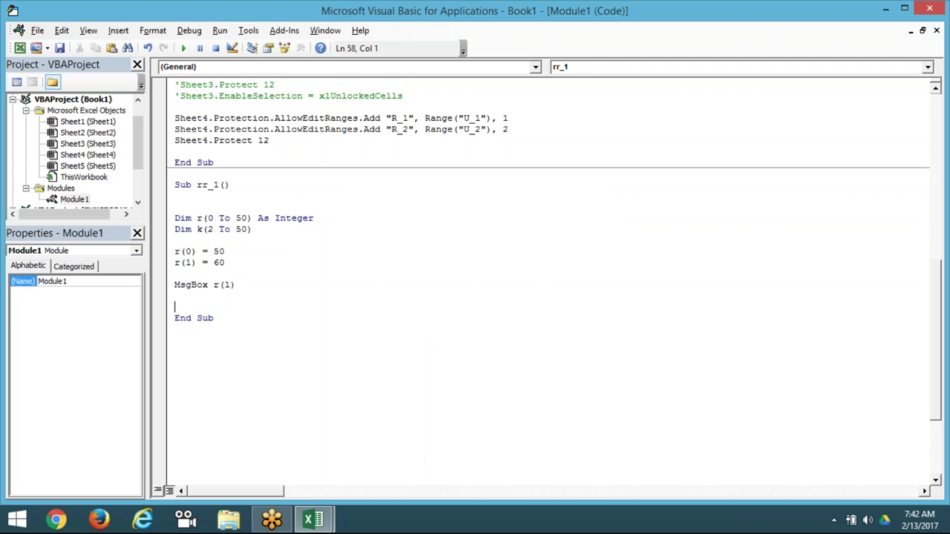
left_click(255, 230)
left_click_drag(255, 229, 171, 230)
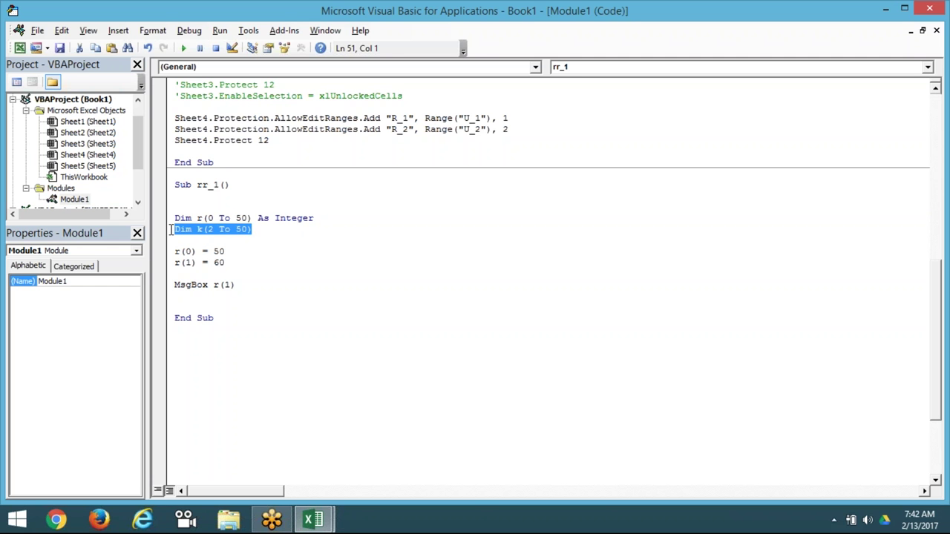
key("Delete")
left_click(404, 275)
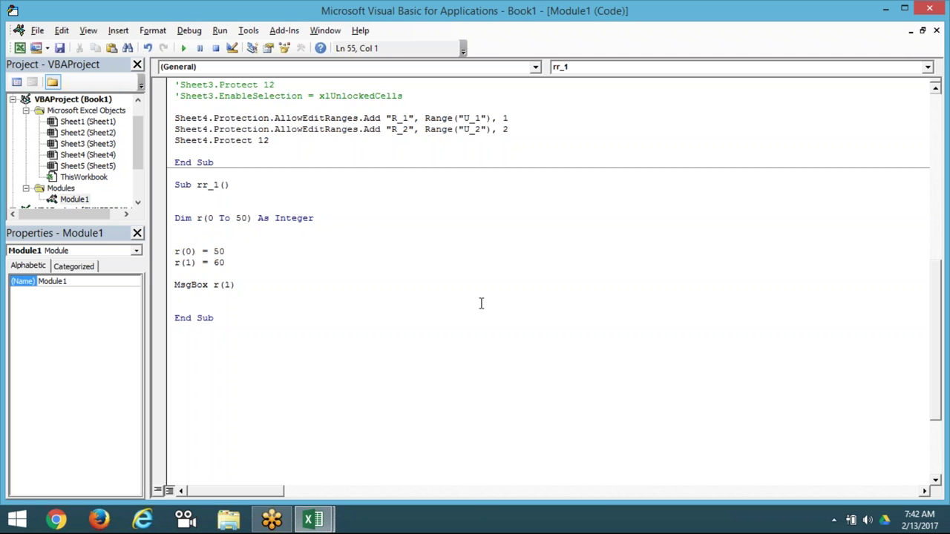
left_click(483, 304)
key("ctrl+2")
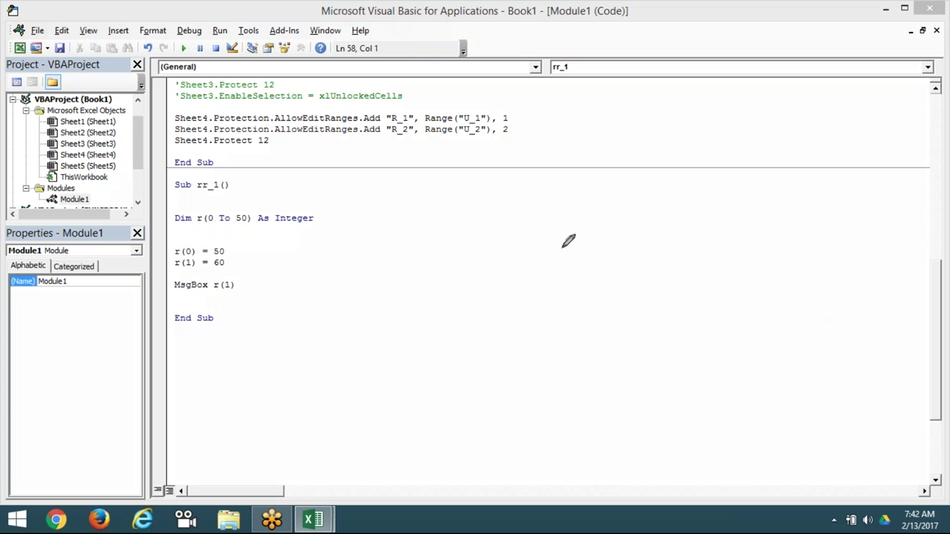
mouse_move(528, 217)
left_mouse_down()
mouse_move(509, 249)
mouse_move(530, 214)
left_mouse_up()
left_click_drag(513, 250, 613, 236)
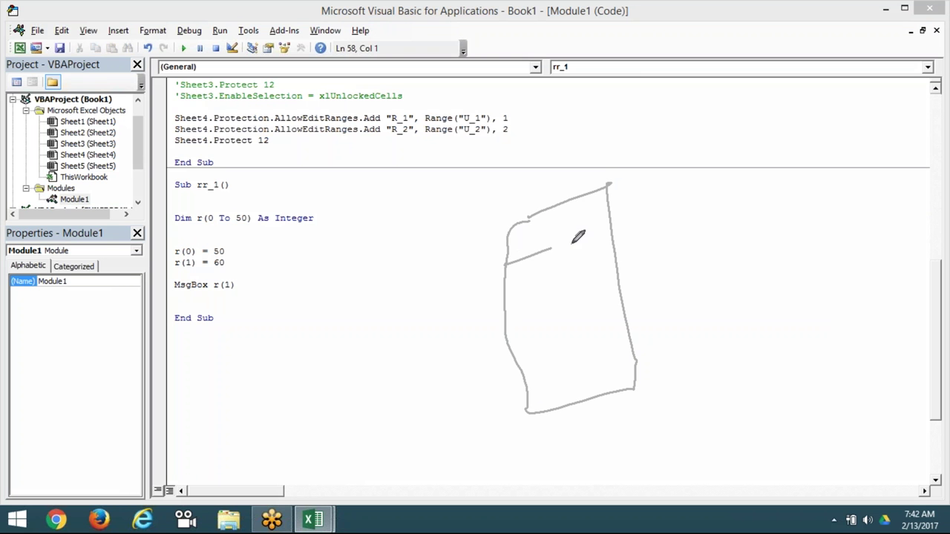
left_click_drag(499, 318, 602, 290)
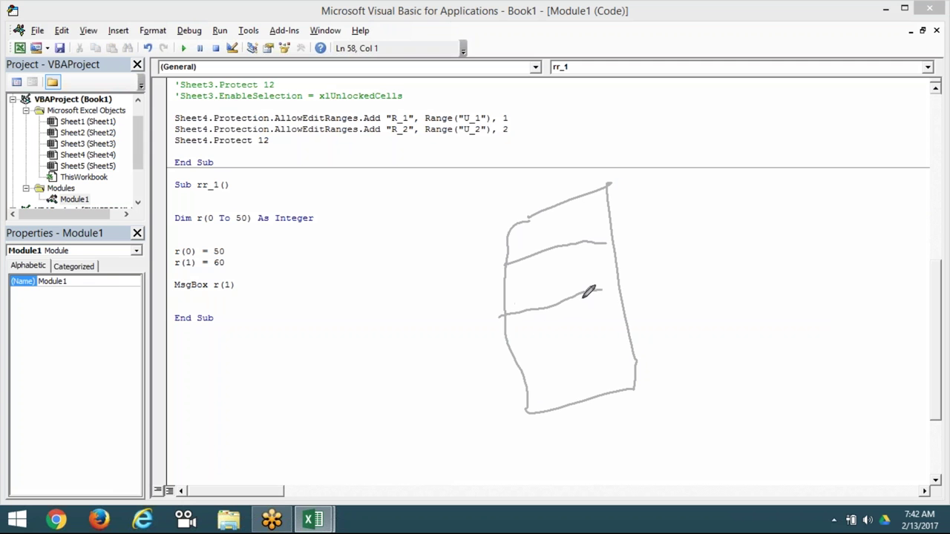
left_click_drag(516, 353, 627, 321)
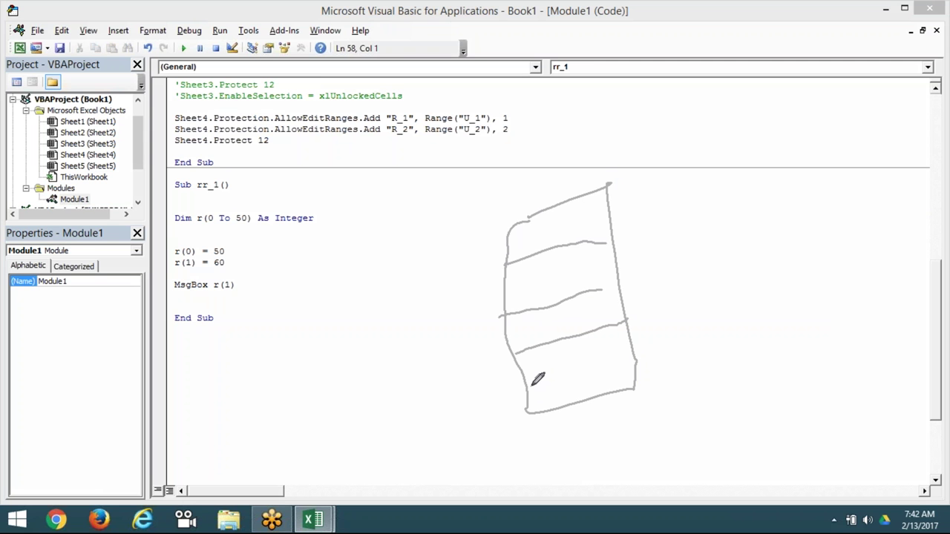
left_click_drag(526, 385, 637, 356)
key("Escape")
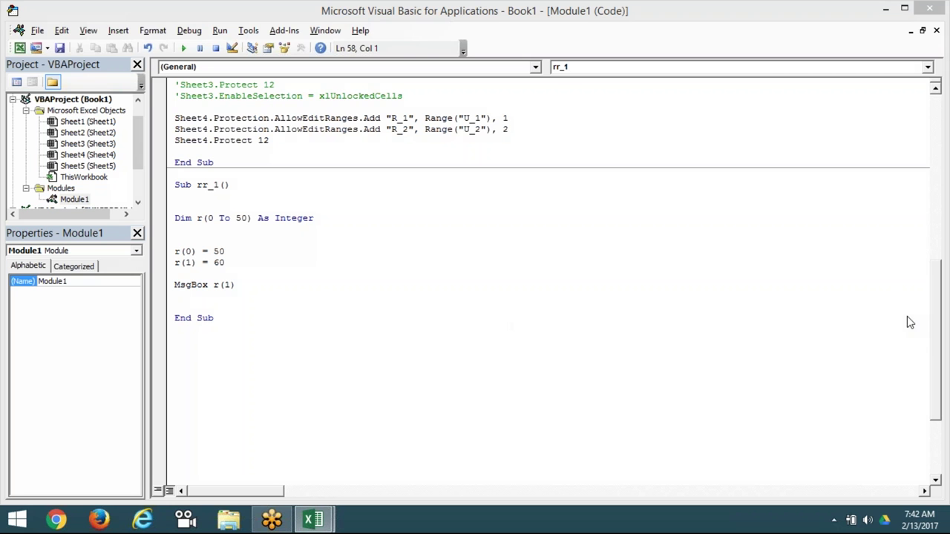
Make r two-dimensional with Dim r(0 To 50, 0 To 5) As Integer.
left_click(185, 297)
key("Return")
key("Up")
key("Up")
key("Up")
key("Up")
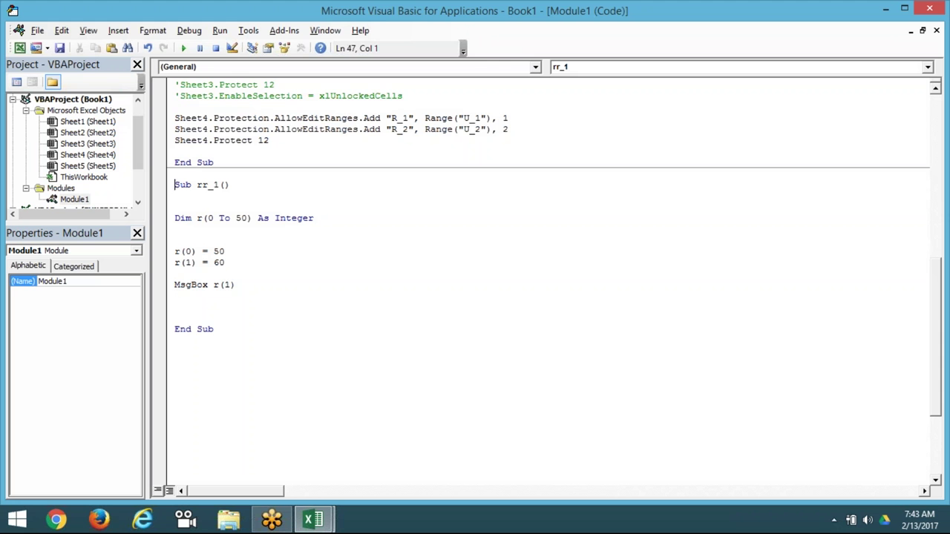
key("Down")
key("Down")
key("Down")
key("Right")
key("Right")
key("Right")
key("Right")
key("Right")
key("Right")
type(",")
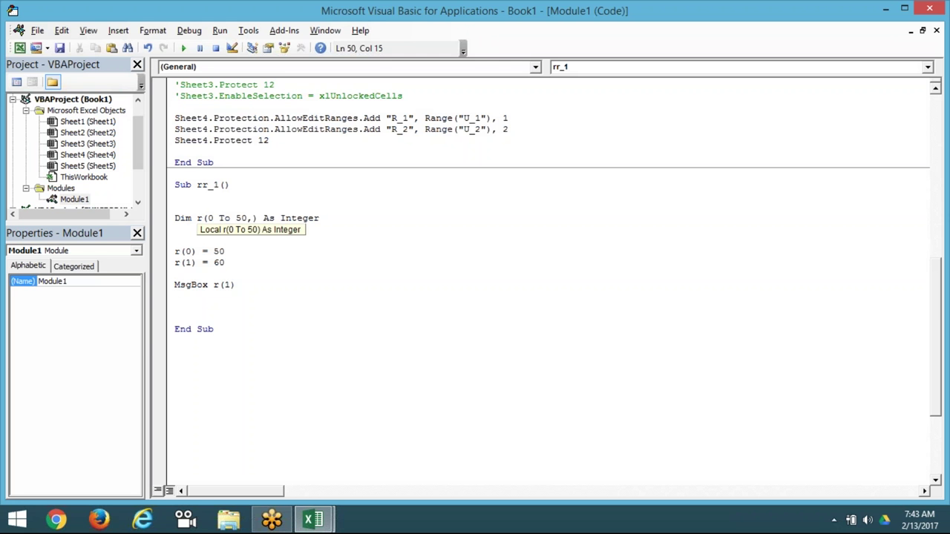
type("2")
key("BackSpace")
type("0 ")
type("to ")
type("5")
left_click(197, 343)
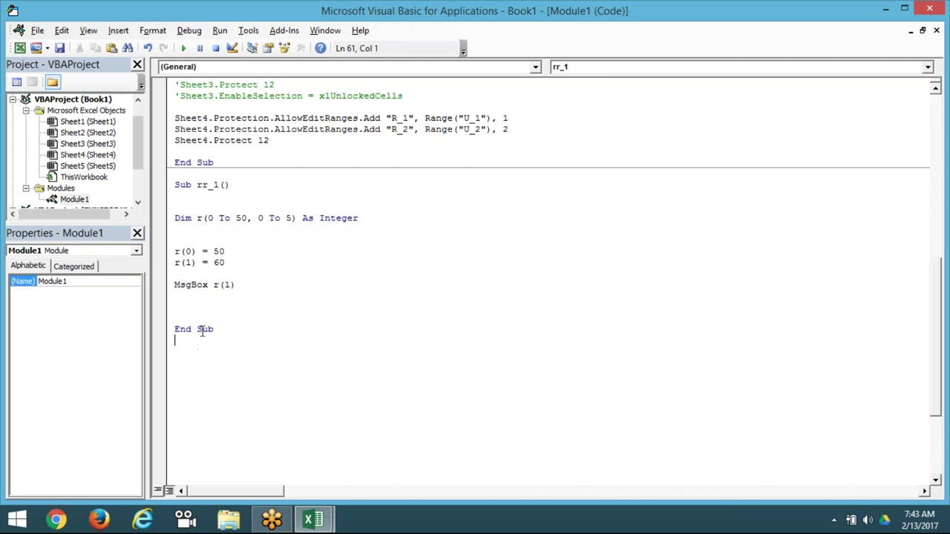
Change the assignments to r(0, 0) = 50 and r(0, 1) = 60.
left_click(190, 251)
type(",")
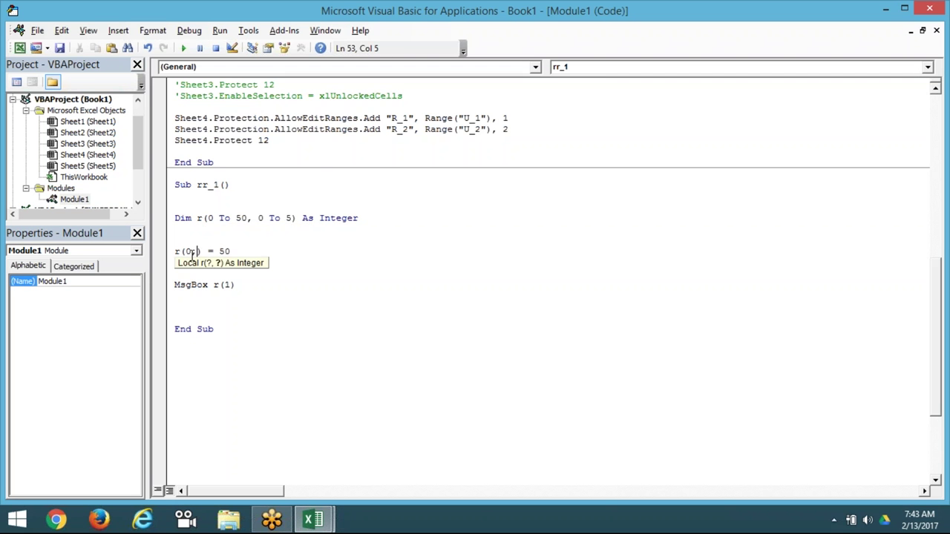
type("1")
key("BackSpace")
type("0")
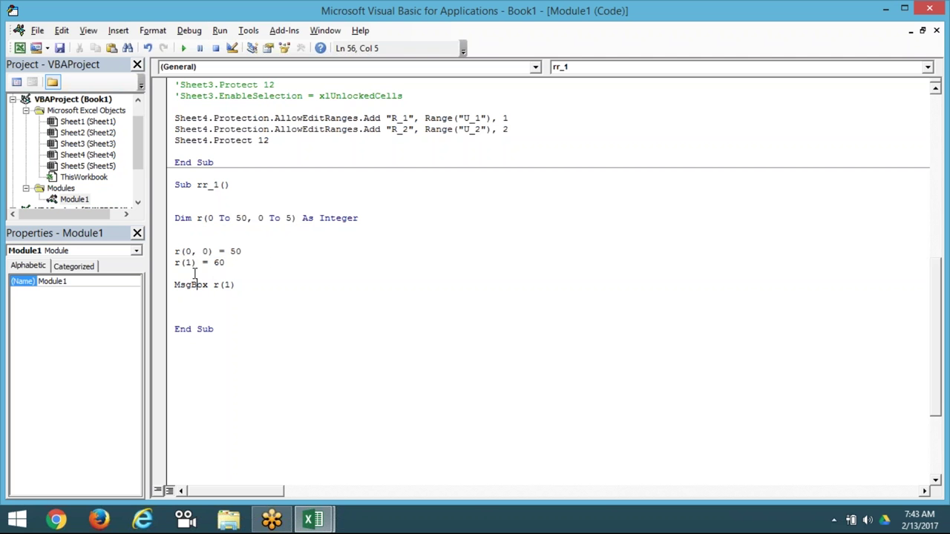
left_click(190, 263)
key("BackSpace")
type("0, ")
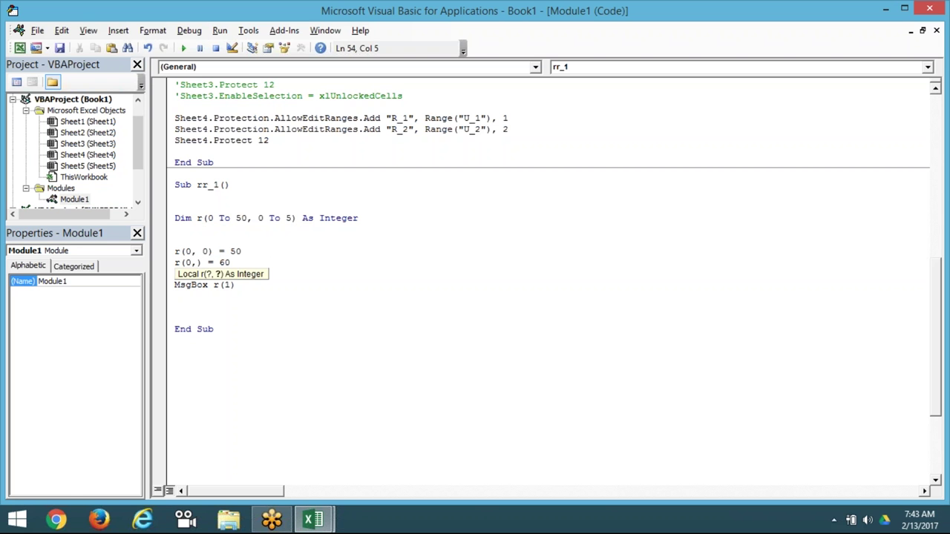
type("1")
left_click(228, 309)
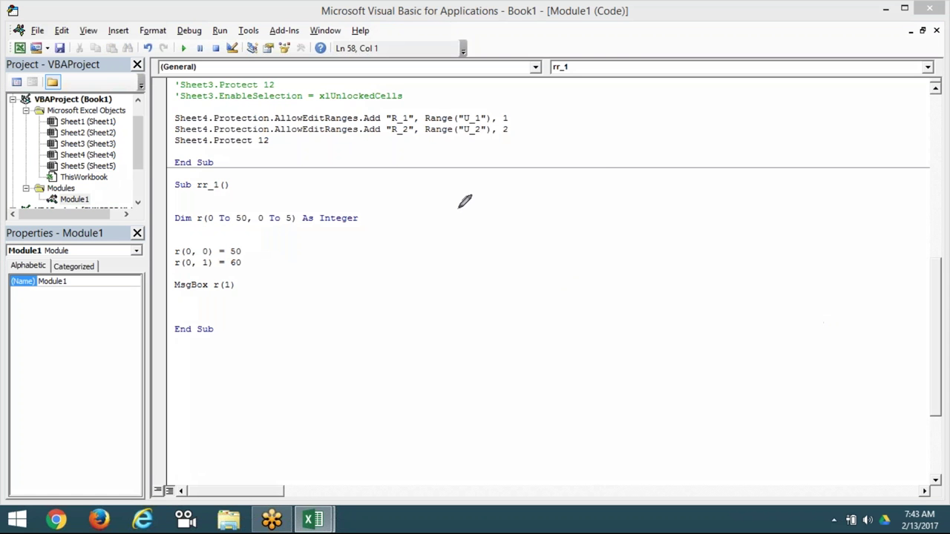
mouse_move(461, 203)
left_mouse_down()
mouse_move(711, 187)
mouse_move(558, 500)
mouse_move(508, 501)
mouse_move(471, 342)
mouse_move(460, 202)
mouse_move(495, 226)
mouse_move(542, 393)
mouse_move(558, 502)
left_mouse_up()
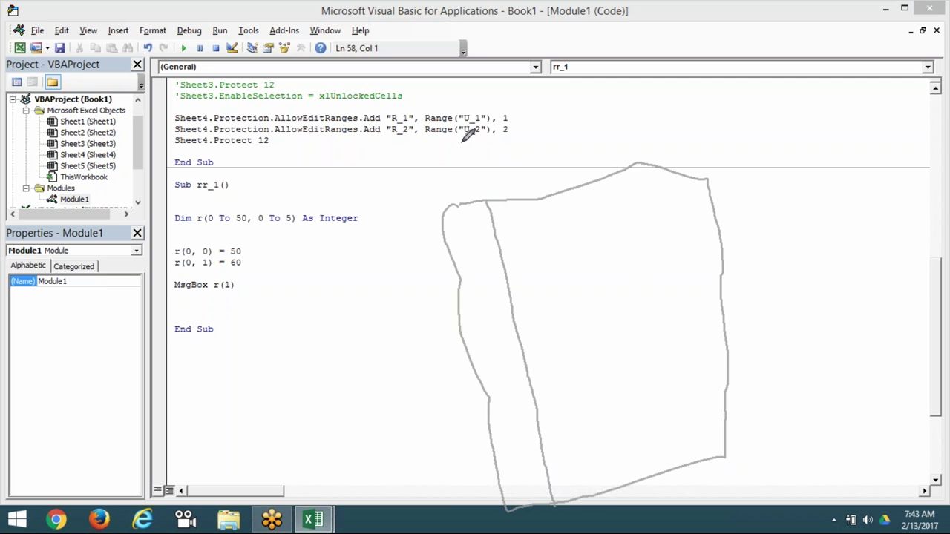
left_click_drag(462, 190, 458, 198)
mouse_move(532, 199)
left_mouse_down()
mouse_move(598, 427)
mouse_move(605, 489)
left_mouse_up()
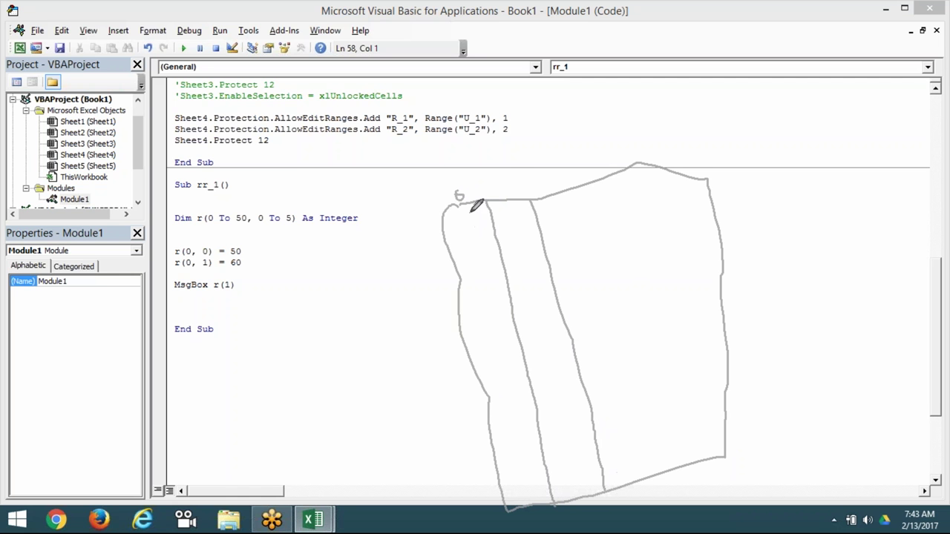
left_click_drag(506, 178, 510, 191)
mouse_move(572, 191)
left_mouse_down()
mouse_move(630, 331)
mouse_move(651, 475)
left_mouse_up()
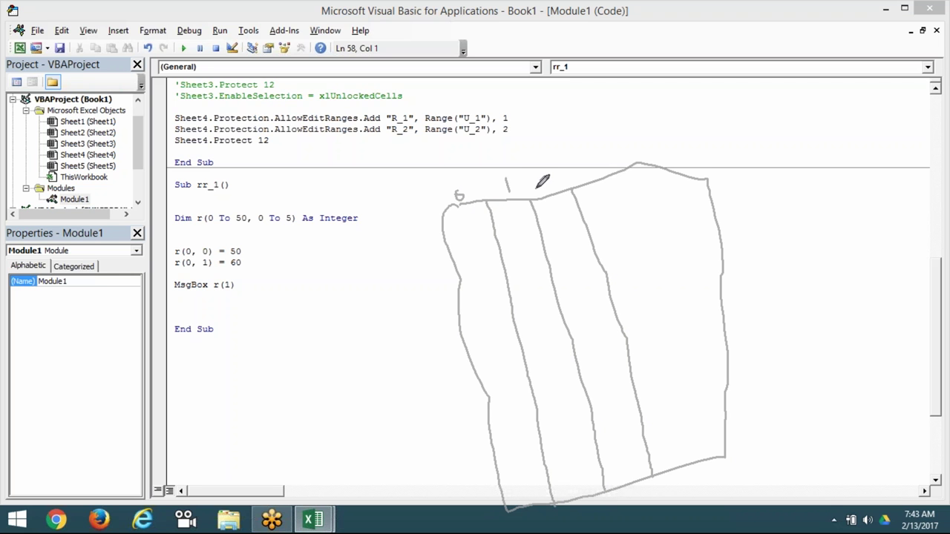
left_click_drag(535, 182, 553, 193)
mouse_move(604, 180)
left_mouse_down()
mouse_move(661, 314)
mouse_move(690, 464)
left_mouse_up()
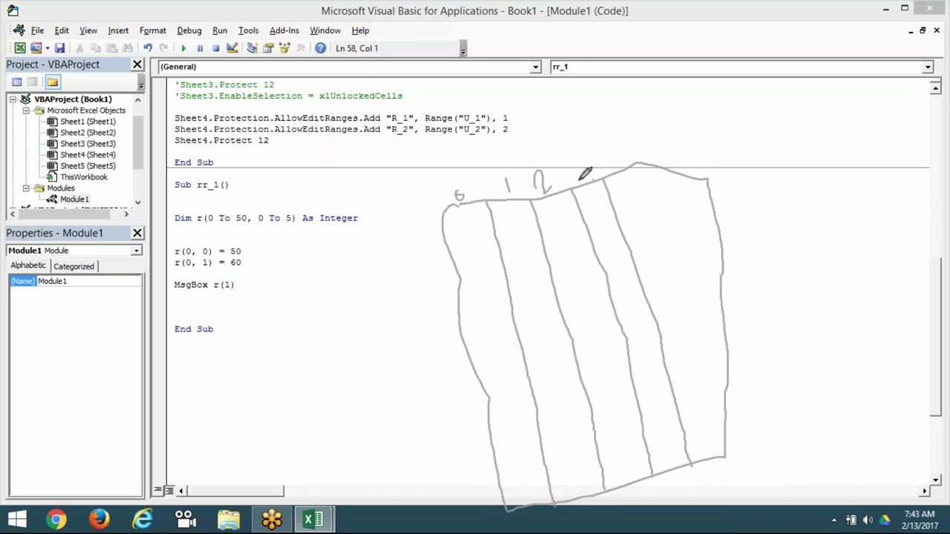
left_click_drag(571, 170, 572, 184)
mouse_move(640, 163)
left_mouse_down()
mouse_move(689, 286)
mouse_move(720, 413)
mouse_move(716, 447)
left_mouse_up()
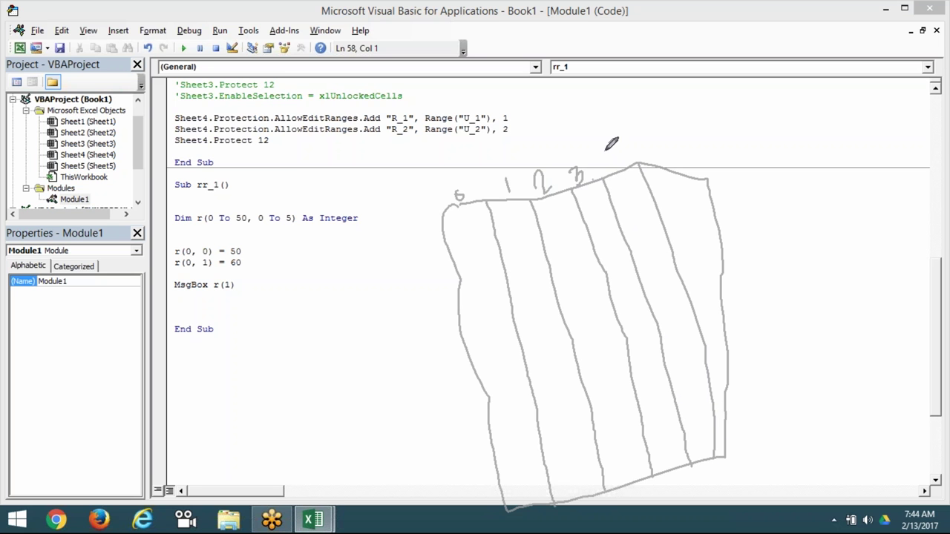
mouse_move(604, 151)
left_mouse_down()
mouse_move(613, 165)
mouse_move(667, 153)
mouse_move(675, 168)
left_mouse_up()
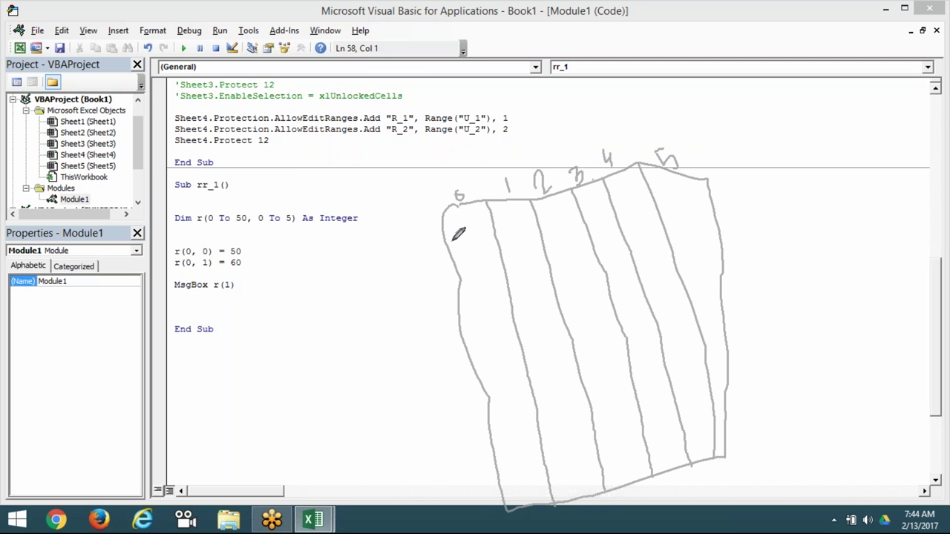
mouse_move(444, 242)
left_mouse_down()
mouse_move(643, 234)
mouse_move(712, 219)
left_mouse_up()
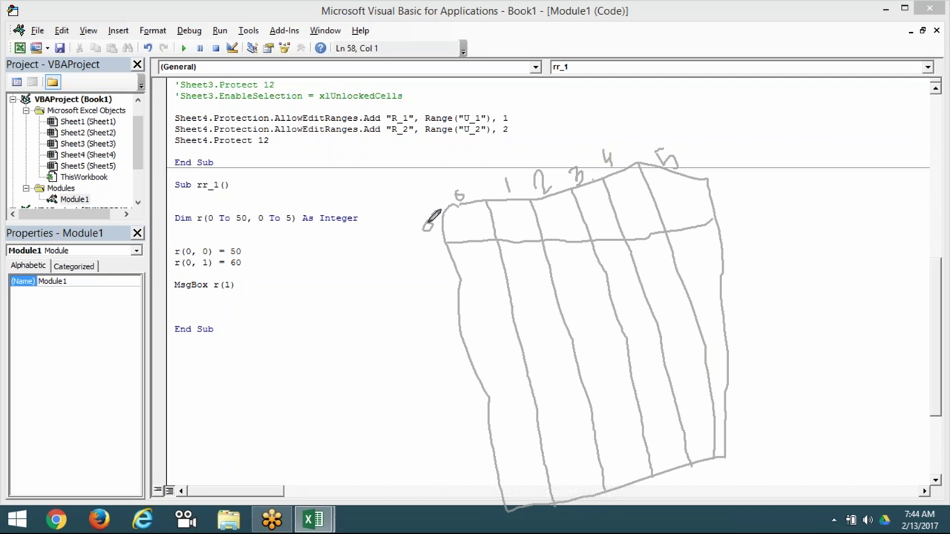
left_click_drag(454, 278, 716, 264)
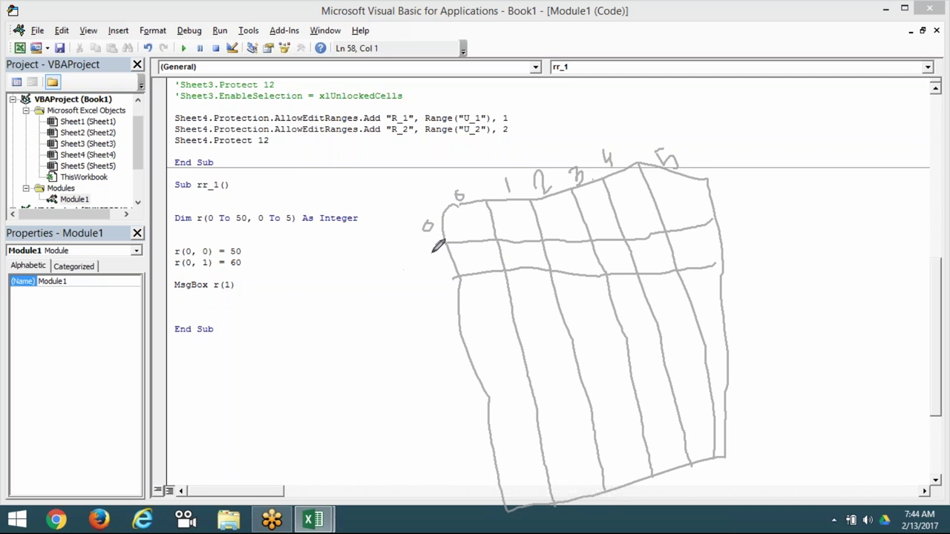
left_click_drag(429, 251, 429, 263)
mouse_move(460, 318)
left_mouse_down()
mouse_move(557, 328)
mouse_move(717, 295)
left_mouse_up()
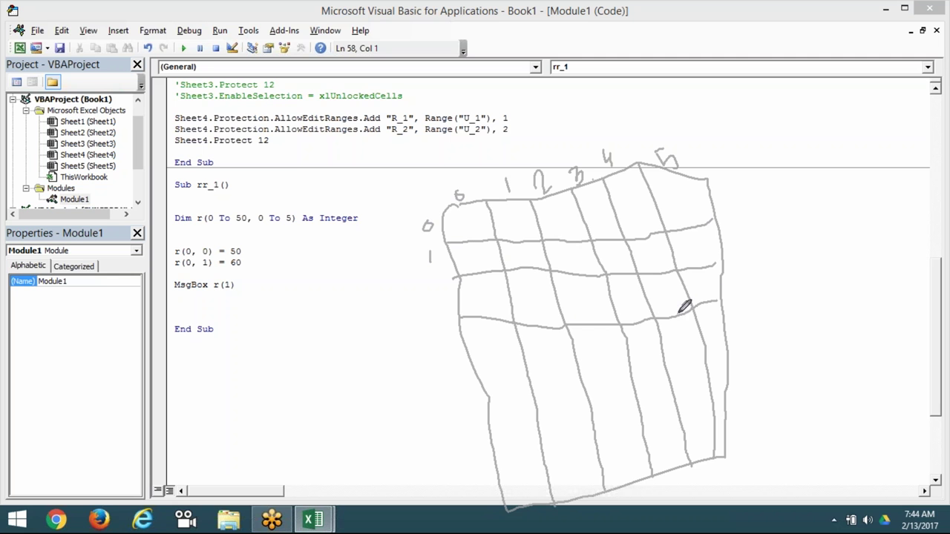
mouse_move(433, 295)
left_mouse_down()
mouse_move(447, 446)
mouse_move(467, 491)
mouse_move(479, 466)
left_mouse_up()
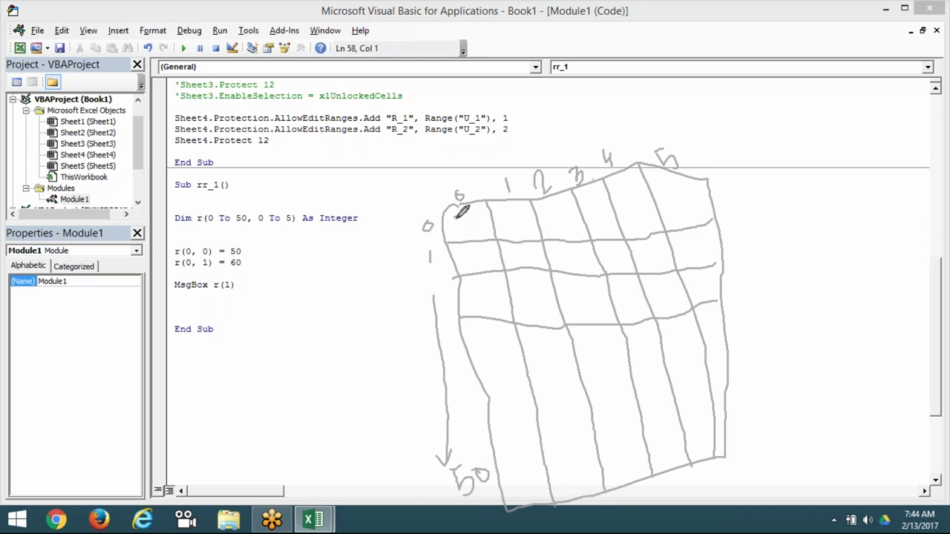
mouse_move(460, 212)
left_mouse_down()
mouse_move(456, 230)
mouse_move(471, 210)
mouse_move(479, 214)
left_mouse_up()
mouse_move(516, 211)
left_mouse_down()
mouse_move(514, 231)
mouse_move(523, 215)
left_mouse_up()
key("e")
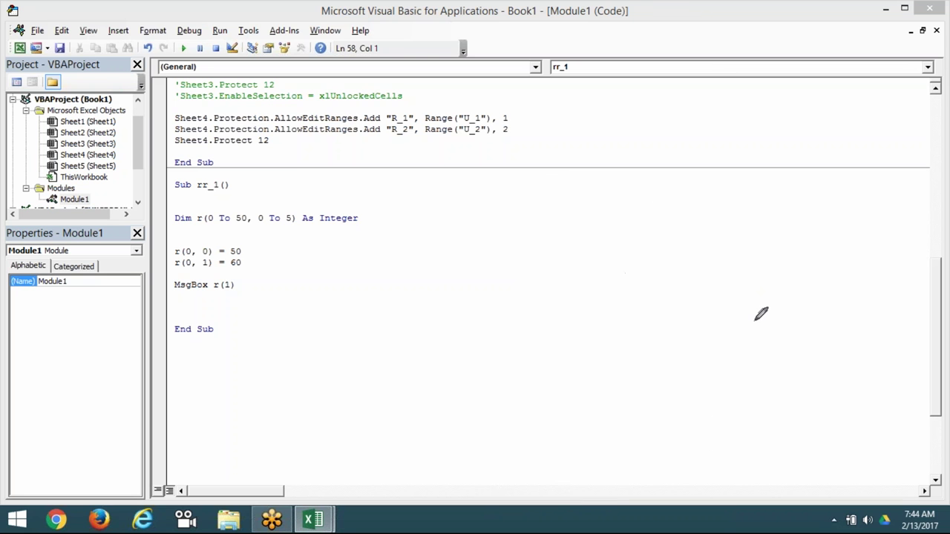
left_click(319, 283)
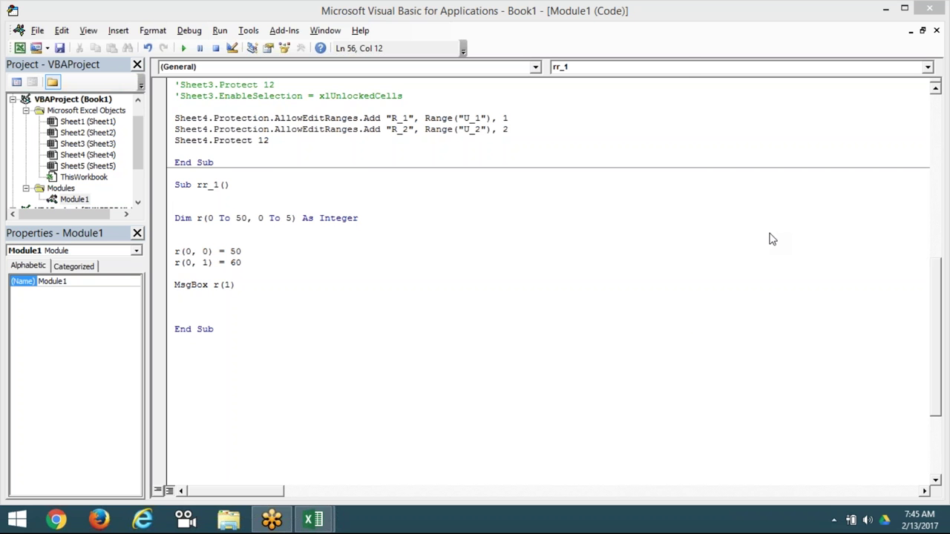
Select cells A1:D14 on Sheet5 in Excel, then return to the VBA editor.
key("alt+Tab")
key("alt+Tab")
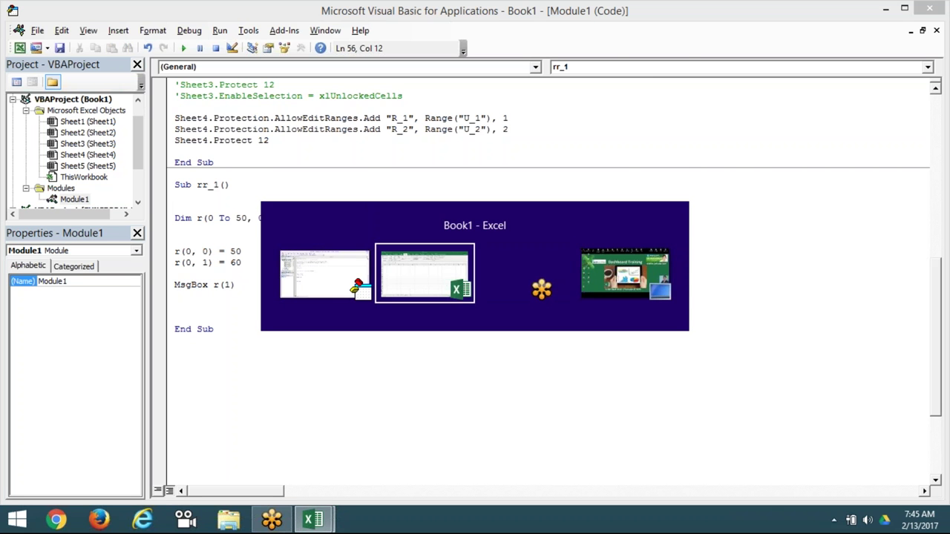
key("Tab")
key("Tab")
key("Tab")
key("Tab")
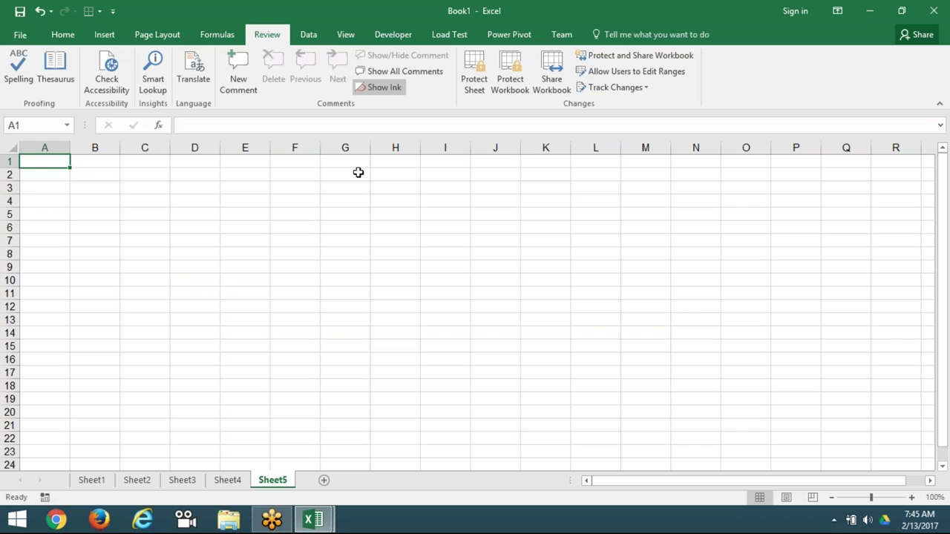
left_click(196, 162)
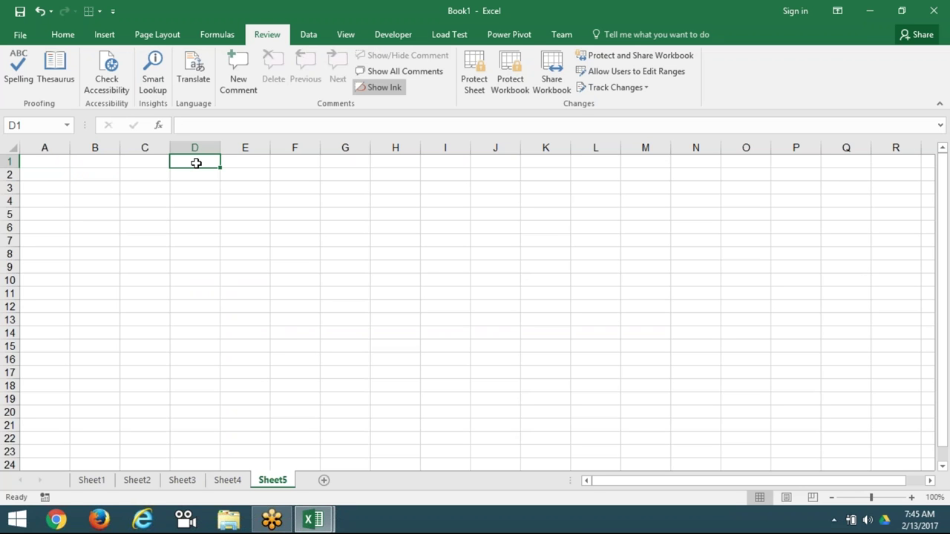
mouse_move(44, 162)
left_mouse_down()
mouse_move(170, 199)
mouse_move(208, 259)
mouse_move(205, 329)
left_mouse_up()
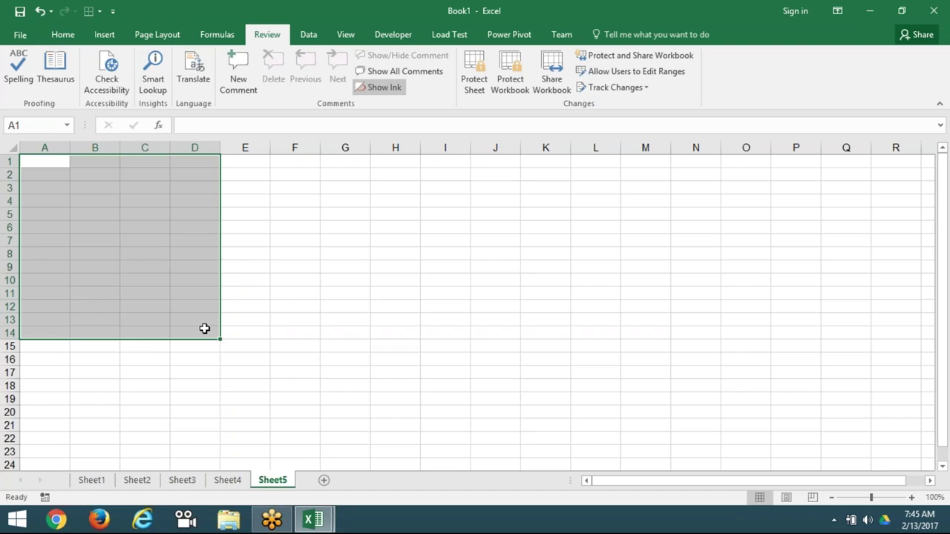
key("alt+F11")
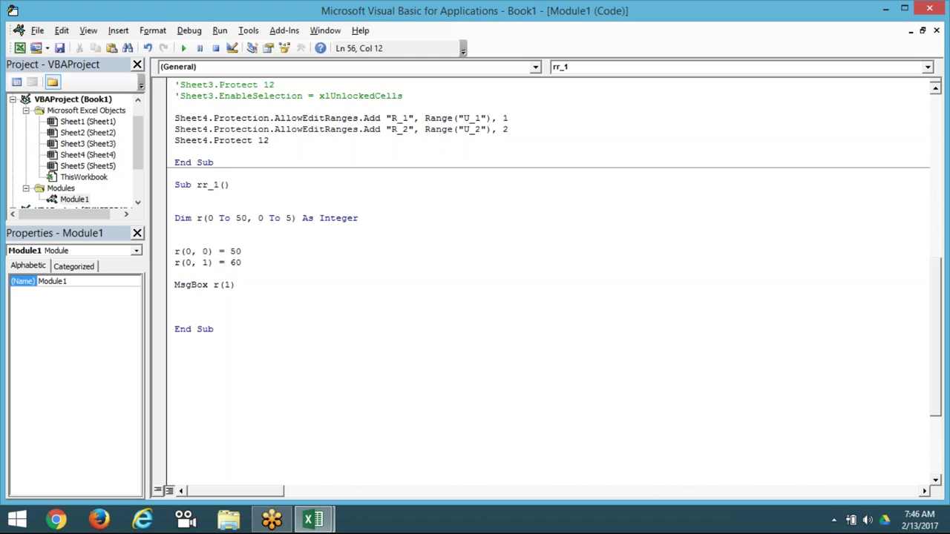
Add a new Sub rr_2() procedure below rr_1.
left_click(234, 333)
key("Return")
key("Return")
key("Return")
type("sub")
type(" rr")
type("_2(")
type(")")
key("Return")
key("Return")
key("Return")
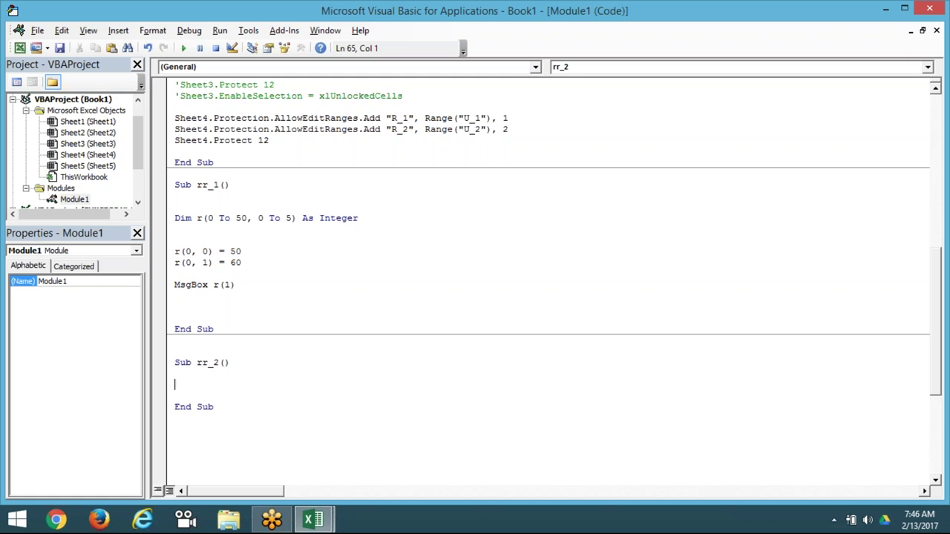
Declare r As Range in rr_2 and begin typing Set r = Range(.
left_click(175, 407)
key("Up")
key("Up")
type("dim")
type(" ras r")
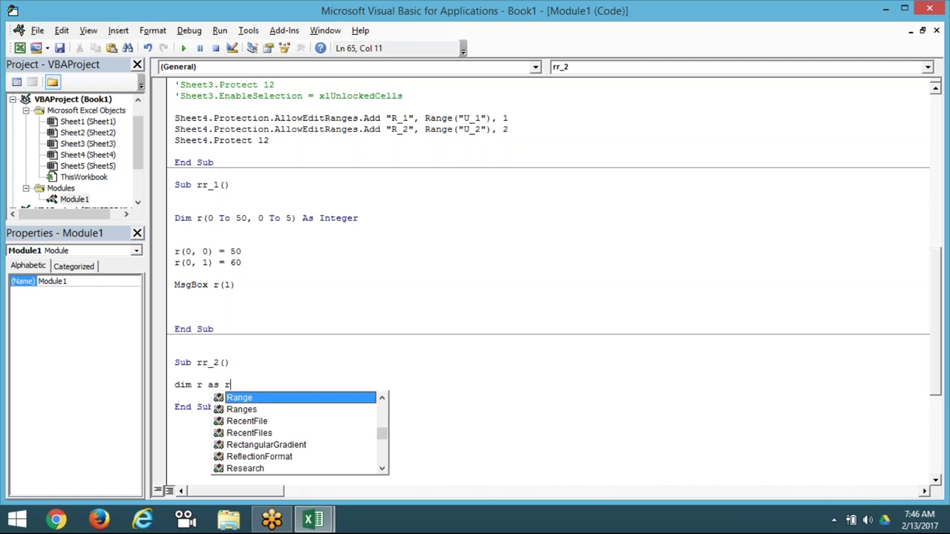
key("Tab")
key("Return")
key("Return")
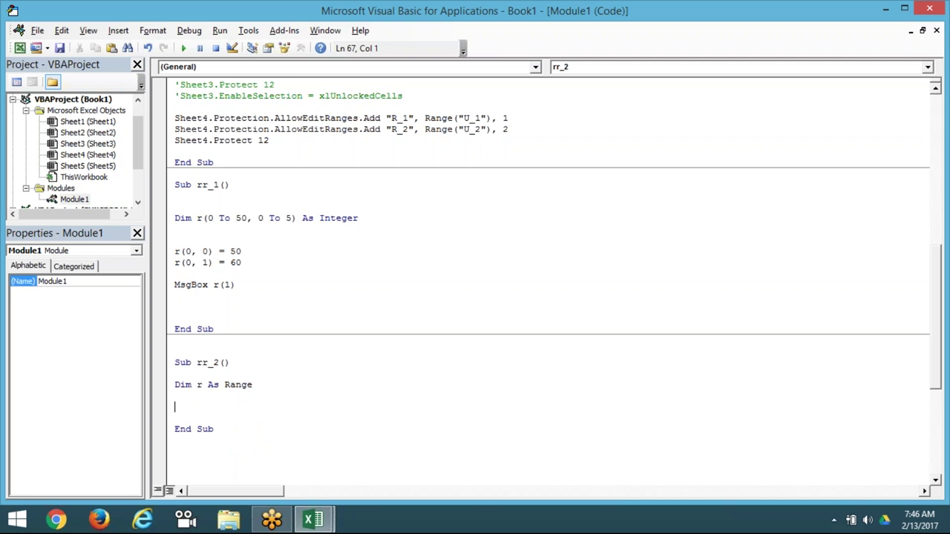
type("set r")
type("=ran")
type("ge(")
Check the selected range in Excel, then complete Set r = Range("A1:C14").
key("alt+F11")
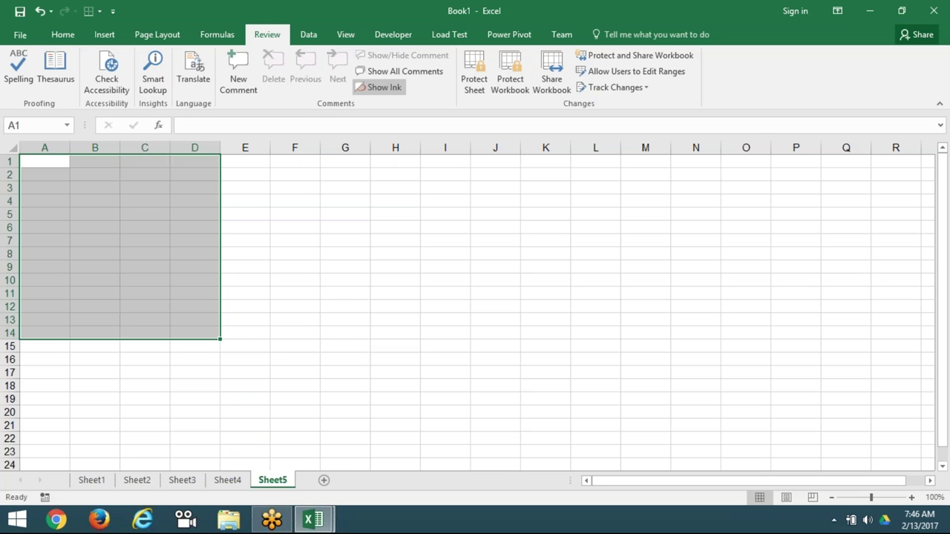
key("alt+F11")
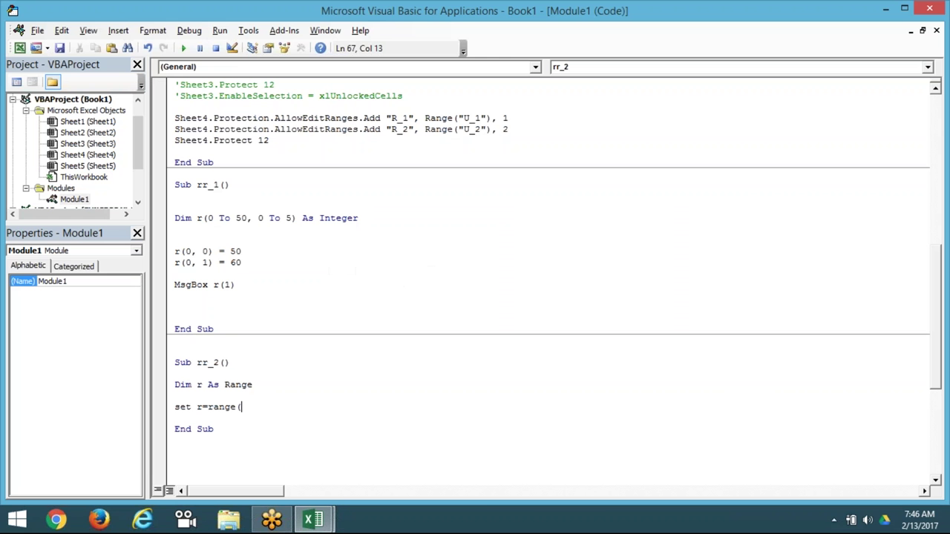
type("\"A")
type("1\"C")
type("14")
type("\"")
key("Left")
key("Left")
key("Left")
key("Left")
key("BackSpace")
type(":")
Try r. on a new line to view its members, delete it, and return to Excel.
key("Down")
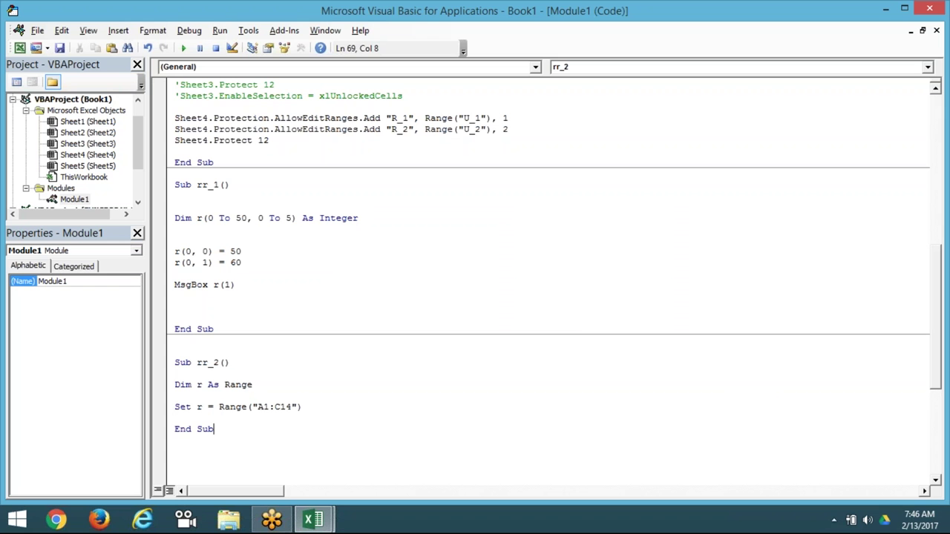
key("Return")
key("Return")
key("Up")
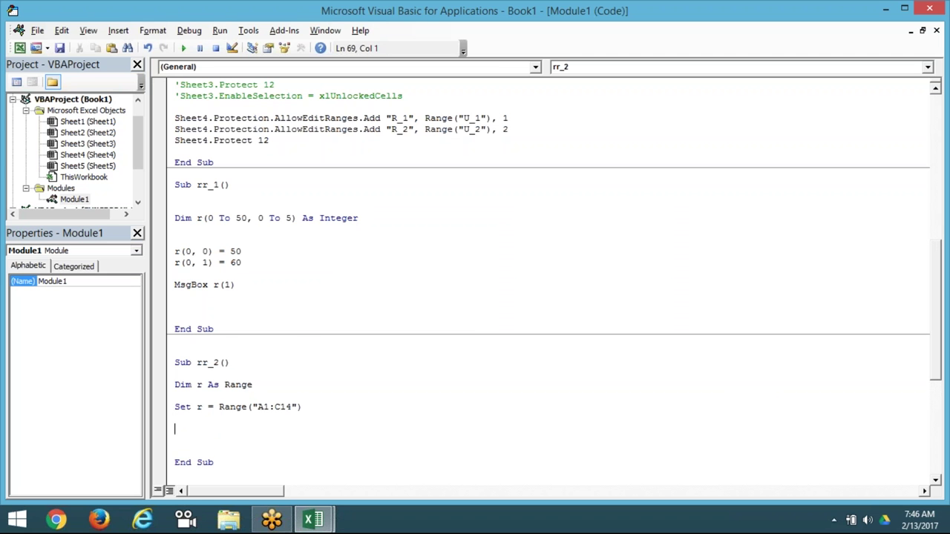
type("r.")
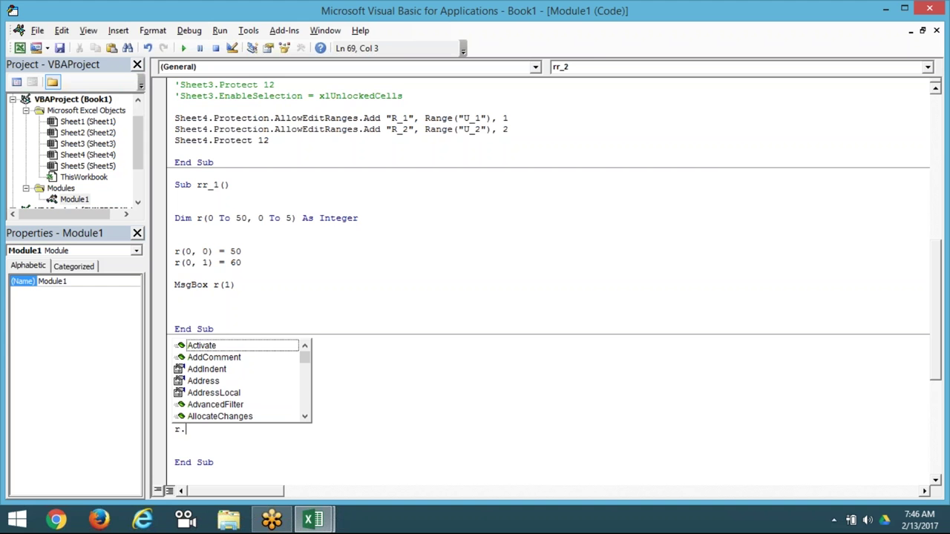
key("Escape")
key("BackSpace")
key("alt+F11")
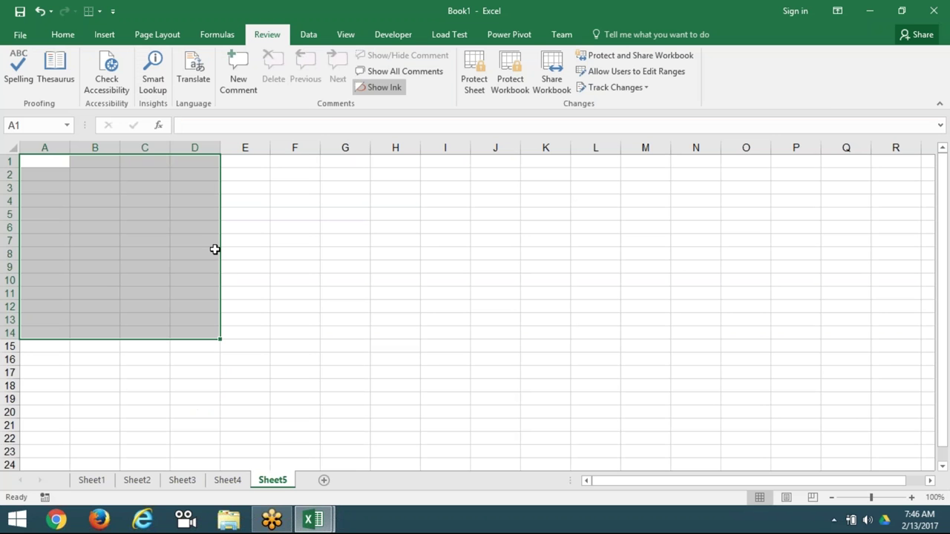
left_click(77, 32)
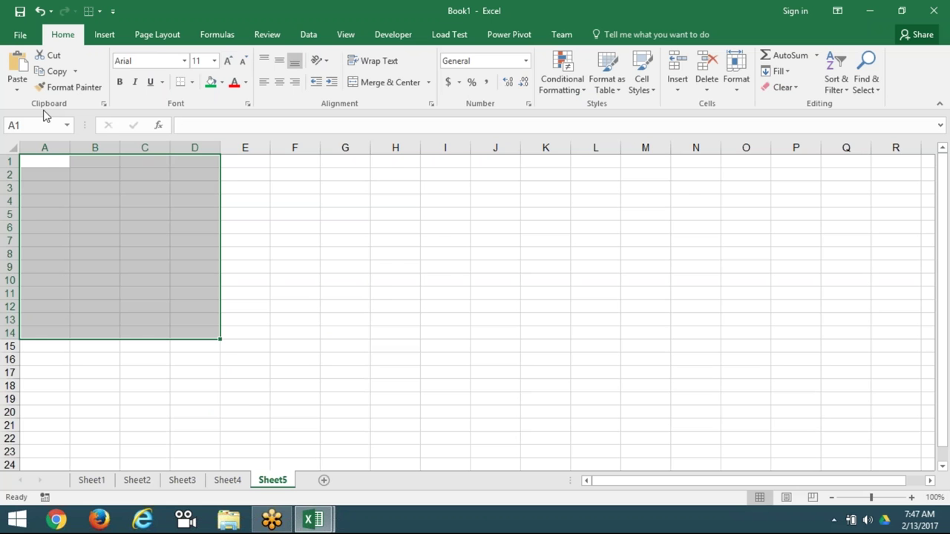
Go back to the VBA code and select Set r at the start of the range assignment.
key("alt+F11")
left_click_drag(175, 396, 304, 409)
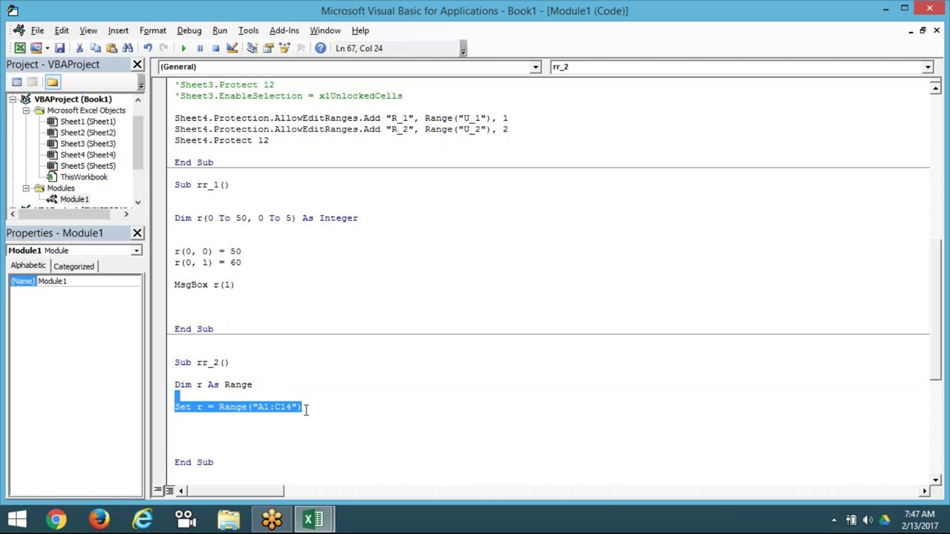
Insert Dim s As Worksheets above the range assignment.
key("Up")
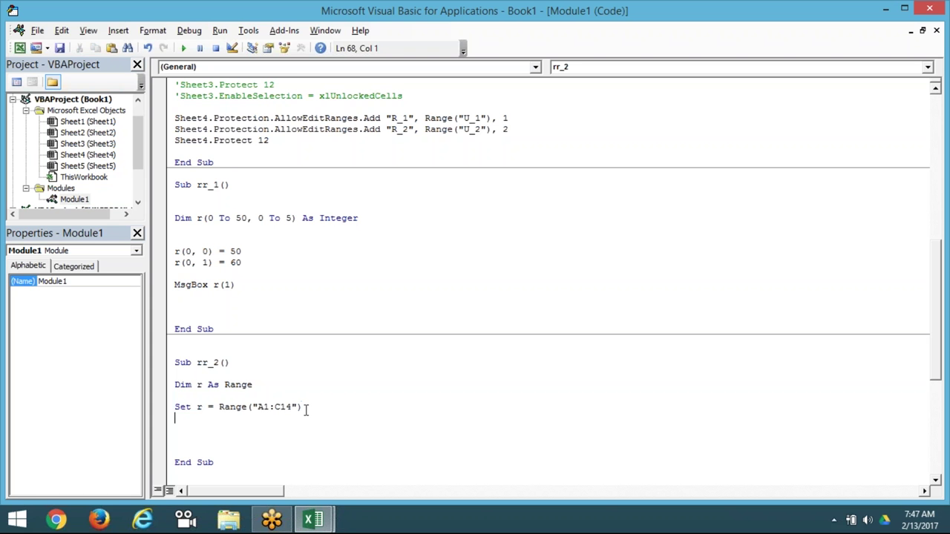
key("Return")
key("Up")
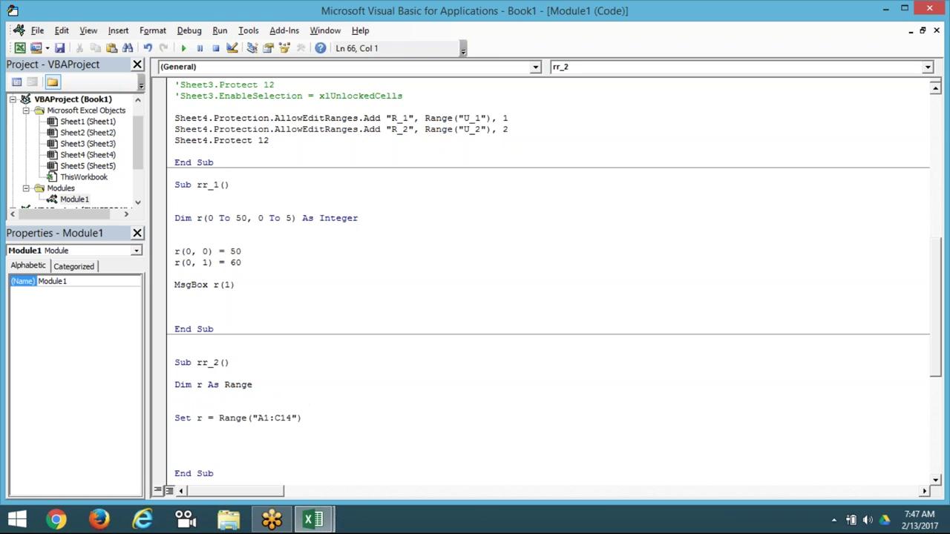
type("dim ")
type("r ")
type("as")
key("BackSpace")
key("BackSpace")
key("BackSpace")
key("BackSpace")
key("BackSpace")
type("s as ")
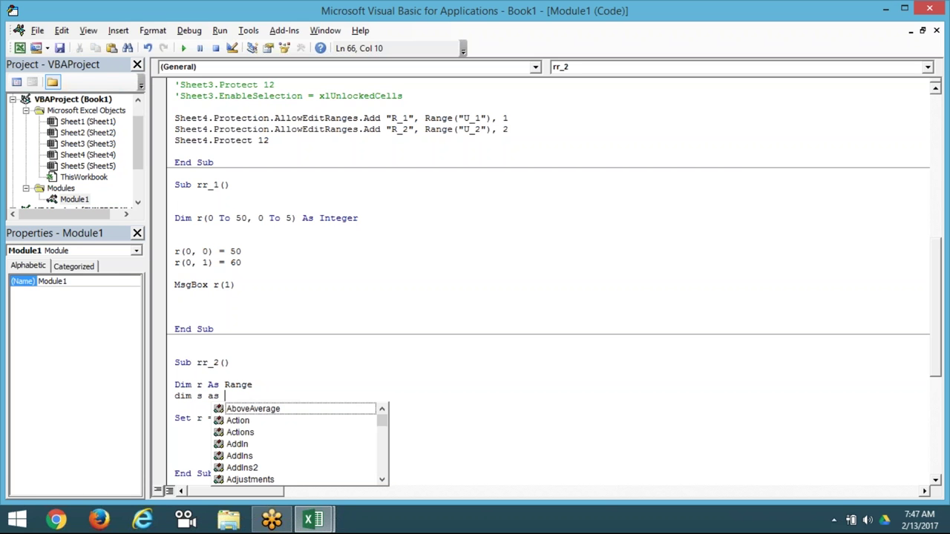
type("wo")
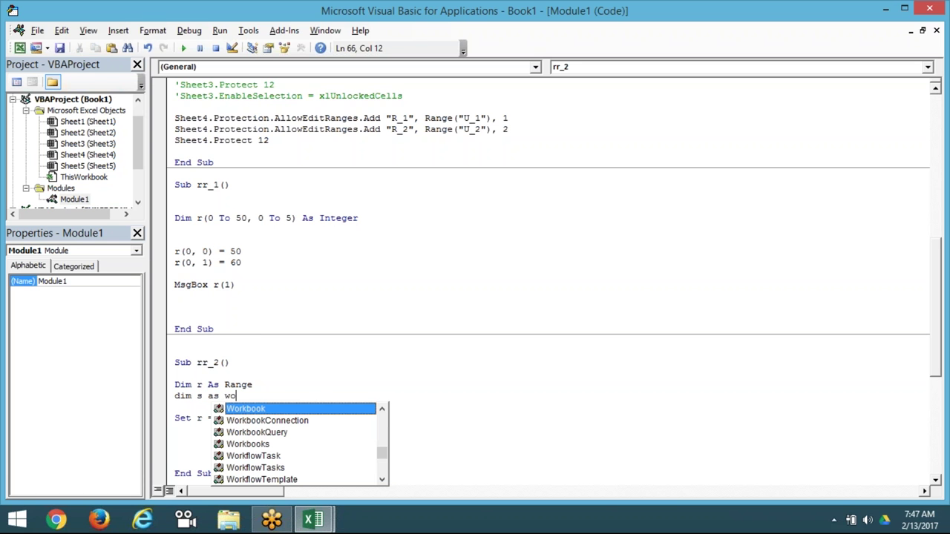
type("r")
type("ks")
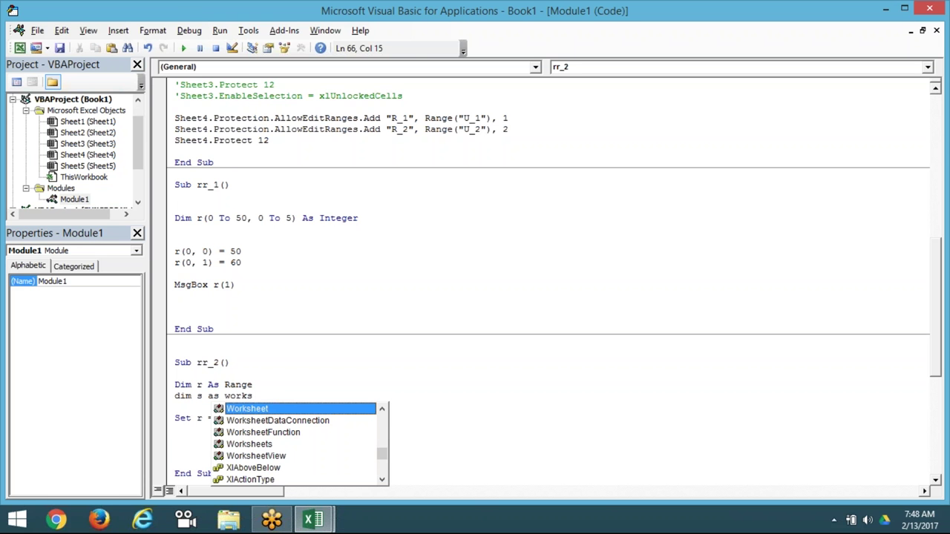
key("Down")
key("Down")
key("Down")
key("Tab")
Add Set s = Sheet1 on a new line below the declaration.
key("Return")
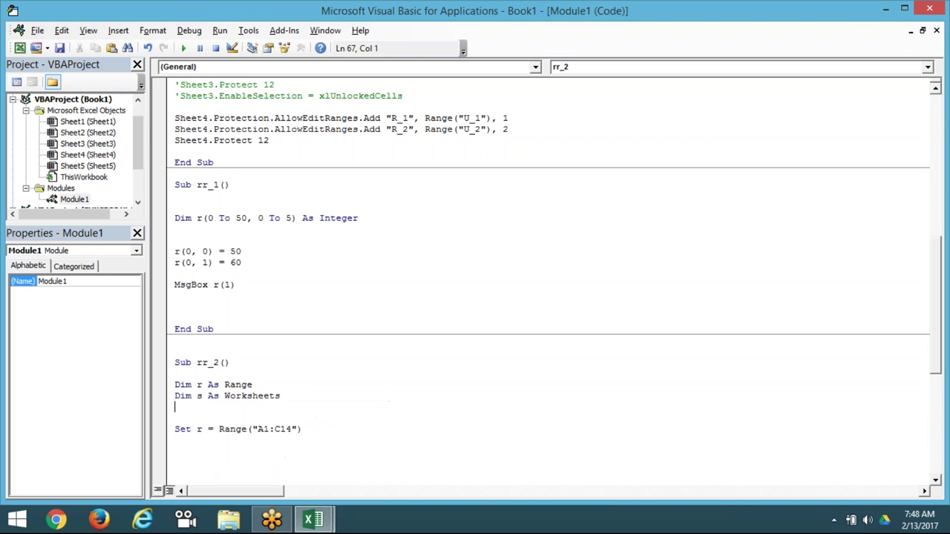
key("Return")
type("se")
type("t s= ")
type("sh")
type("eet1")
left_click(299, 448)
Browse the members of s on a trial s. line, delete it, and select Sheet1.
key("Return")
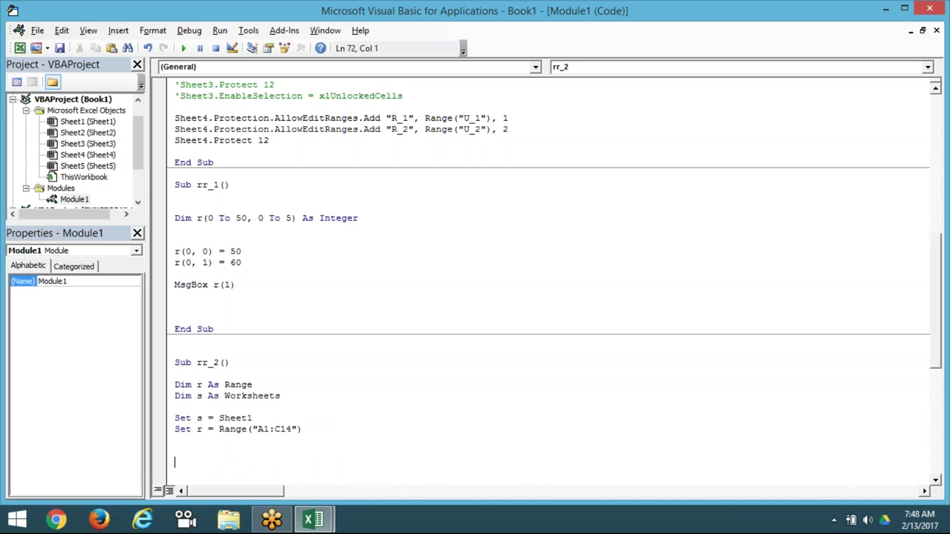
type("s.")
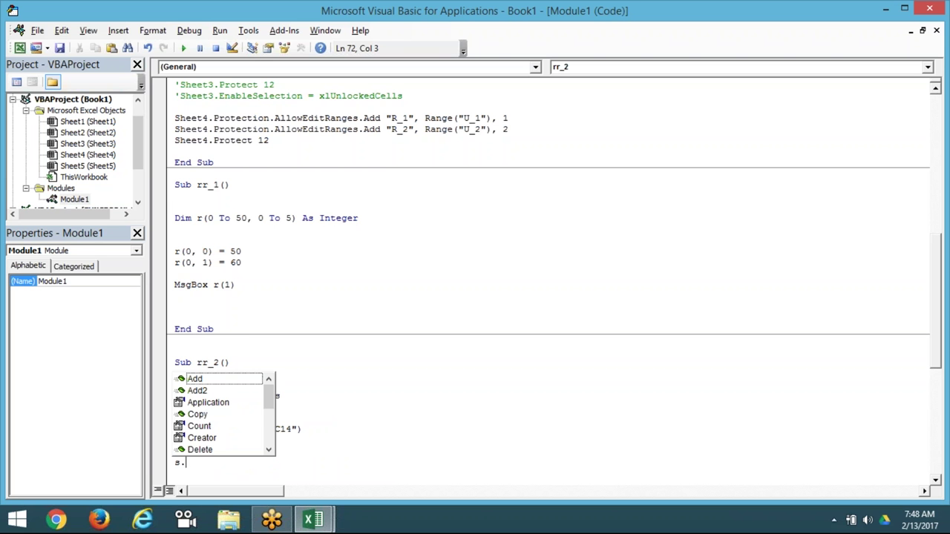
key("Down")
key("Down")
key("Down")
key("End")
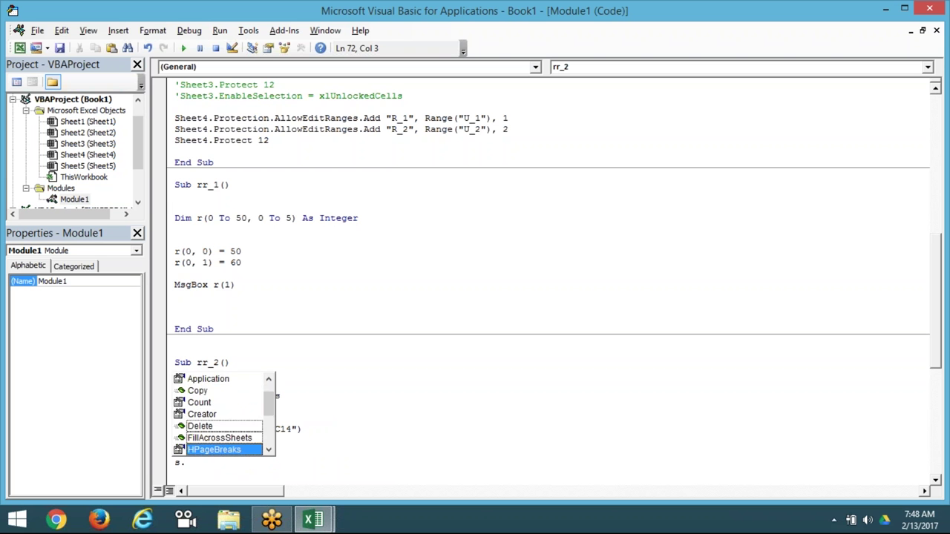
key("Up")
key("Home")
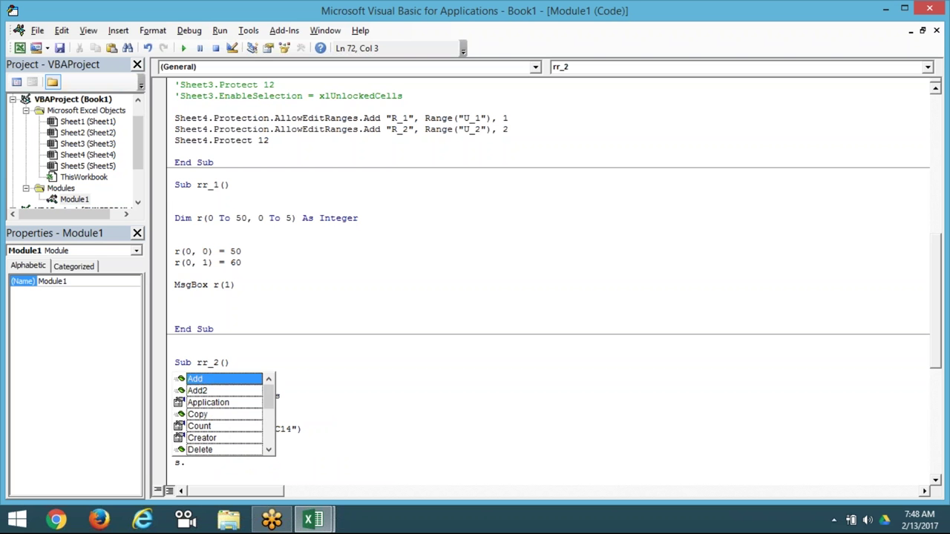
key("Escape")
key("BackSpace")
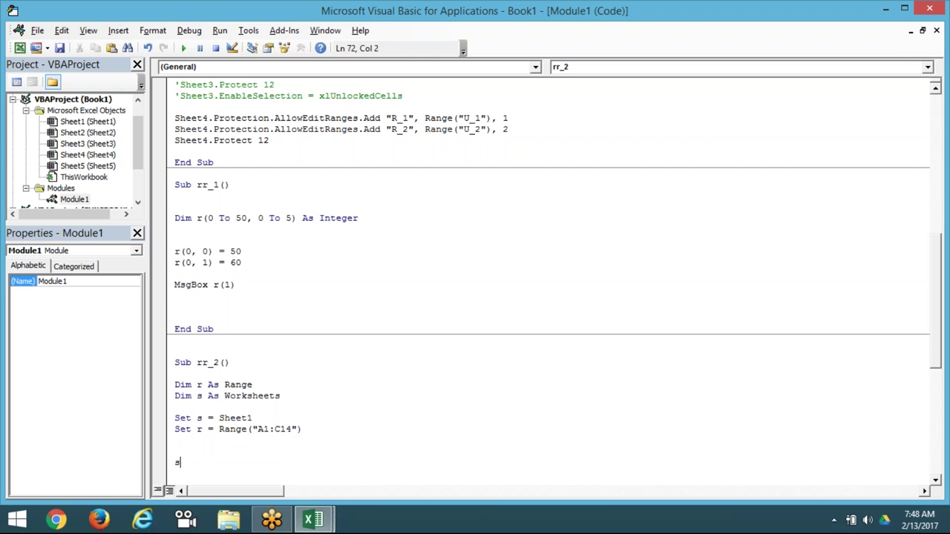
key("BackSpace")
double_click(270, 417)
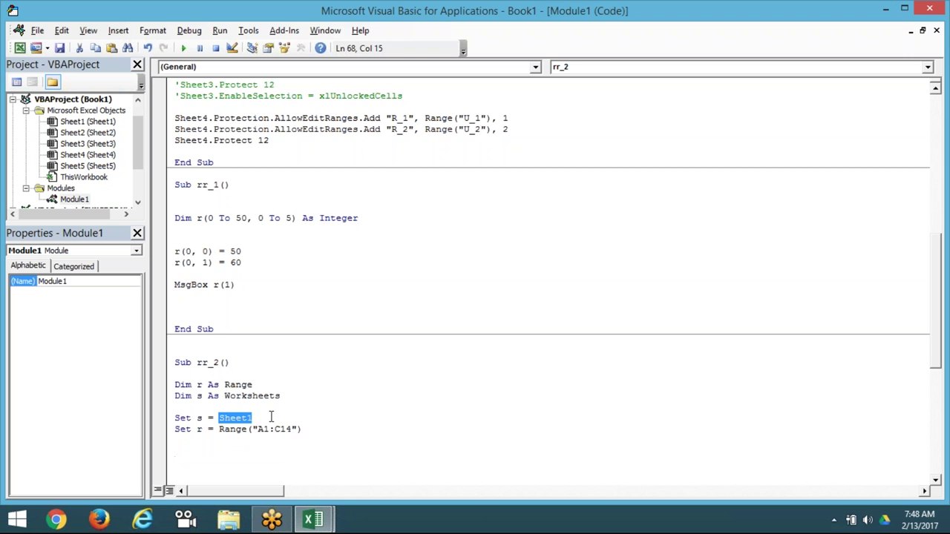
left_click(269, 417)
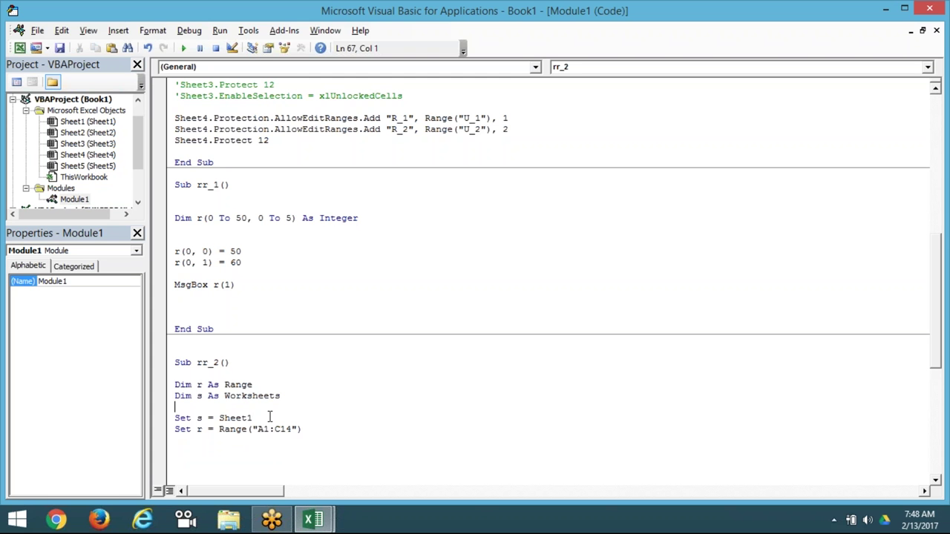
Declare Dim w As Workbook, completing Workbook through IntelliSense.
key("Return")
type("di")
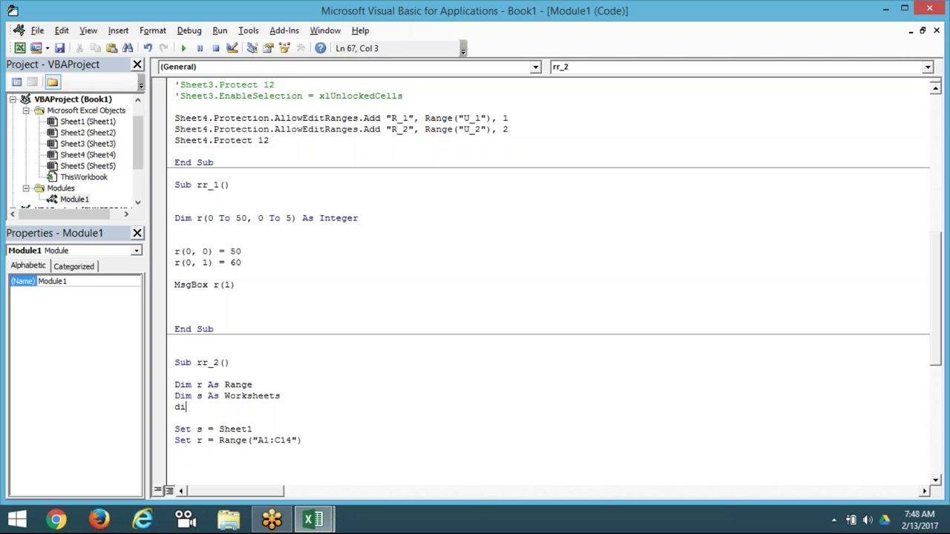
type("m w as ")
type("wo")
key("Escape")
key("Down")
double_click(230, 407)
key("BackSpace")
key("ctrl+space")
type("wor")
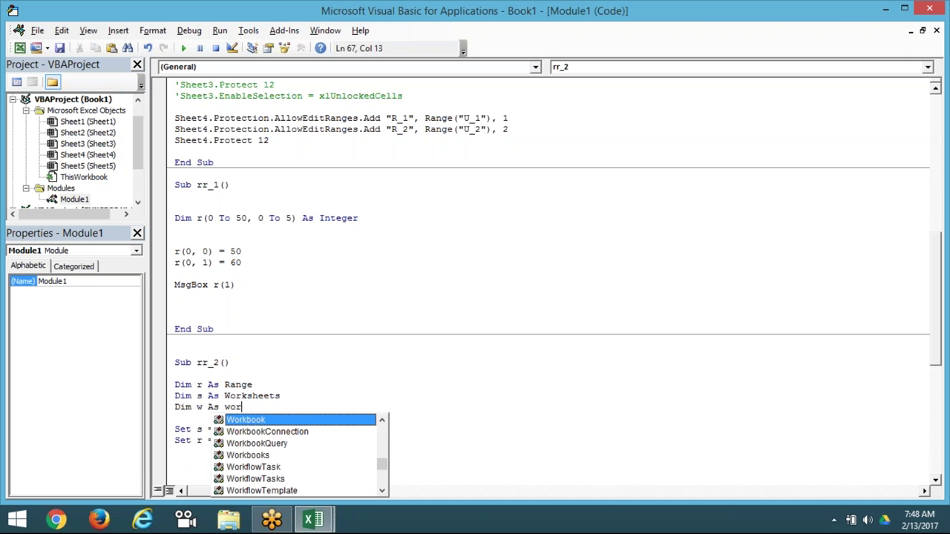
key("Tab")
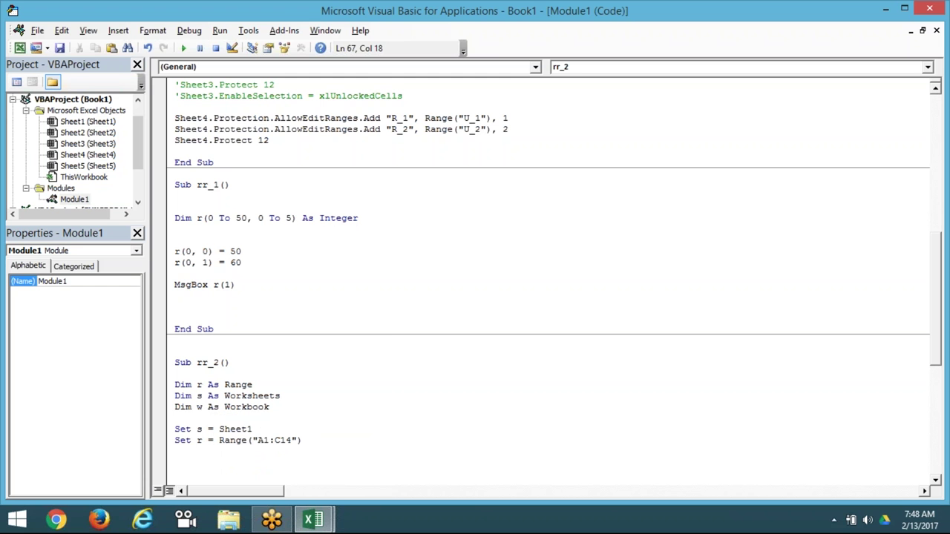
key("Down")
Retouch Sheet1 and change s's type from Worksheets to Worksheet.
double_click(181, 393)
left_click(253, 429)
key("BackSpace")
type("1")
left_click(291, 396)
key("BackSpace")
Browse s's members on a line below Set r, then restore the type to Worksheets.
left_click(300, 440)
key("Return")
key("Return")
type("s")
type(".")
key("Down")
key("Down")
key("Down")
key("Down")
key("Down")
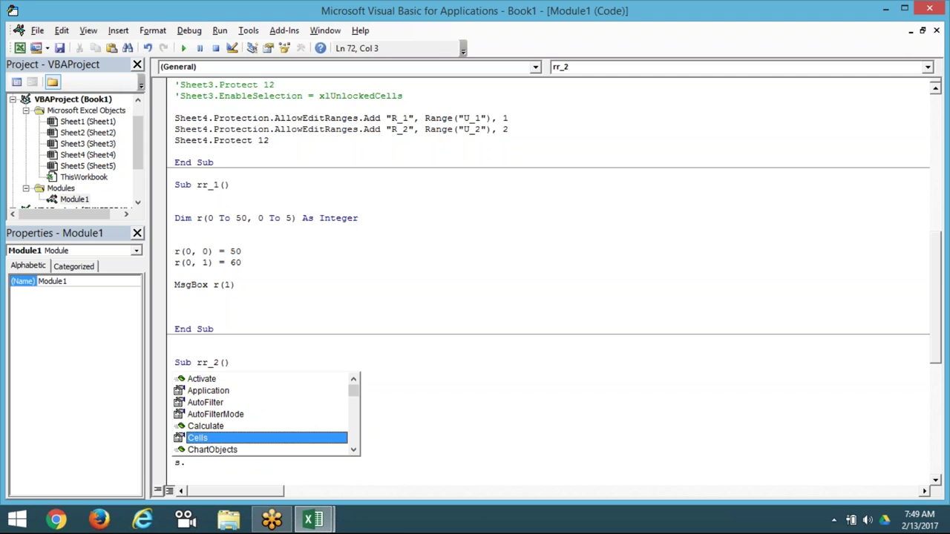
key("Down")
key("Down")
key("Down")
key("Down")
key("Down")
key("Down")
key("Escape")
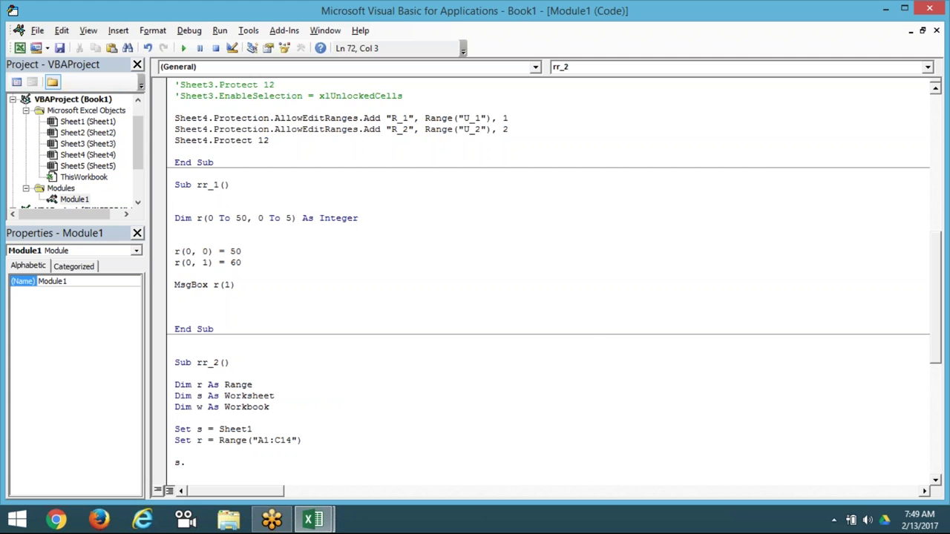
left_click(282, 396)
key("Return")
type("s")
Try the s.a and sheets. member lists, then erase the trial lines.
left_click(218, 459)
key("BackSpace")
type("a")
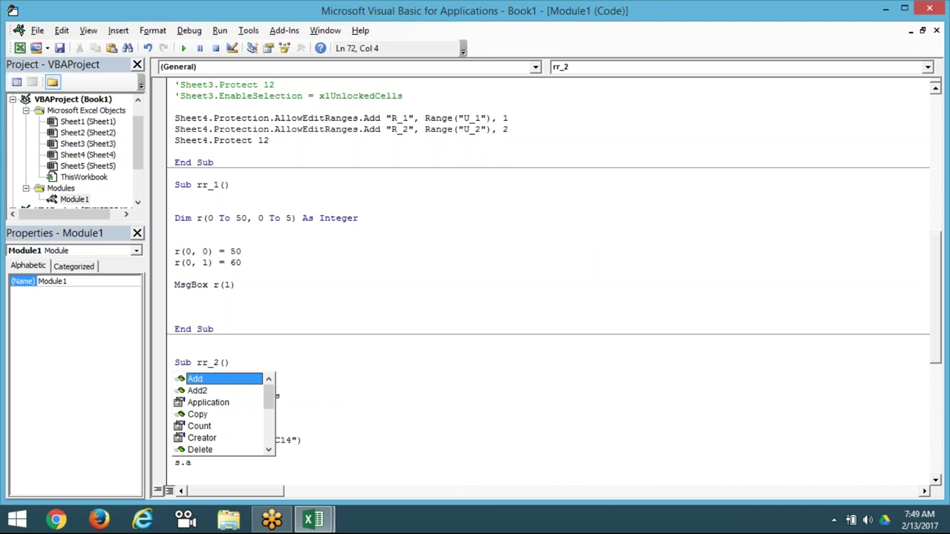
key("Down")
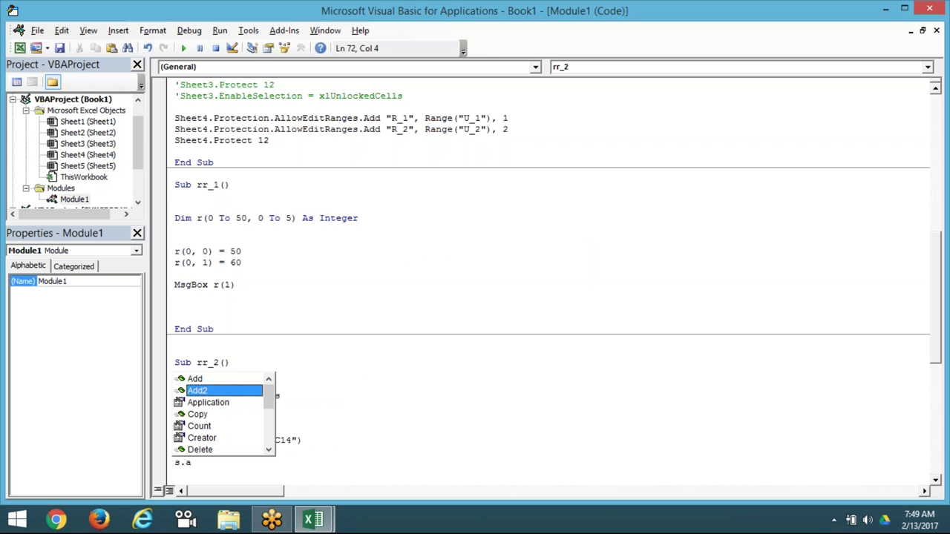
key("BackSpace")
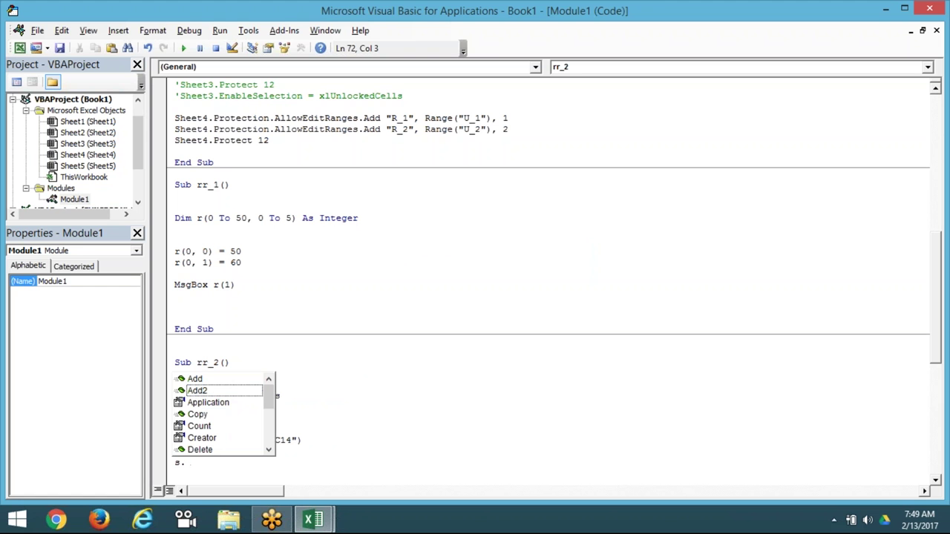
key("Escape")
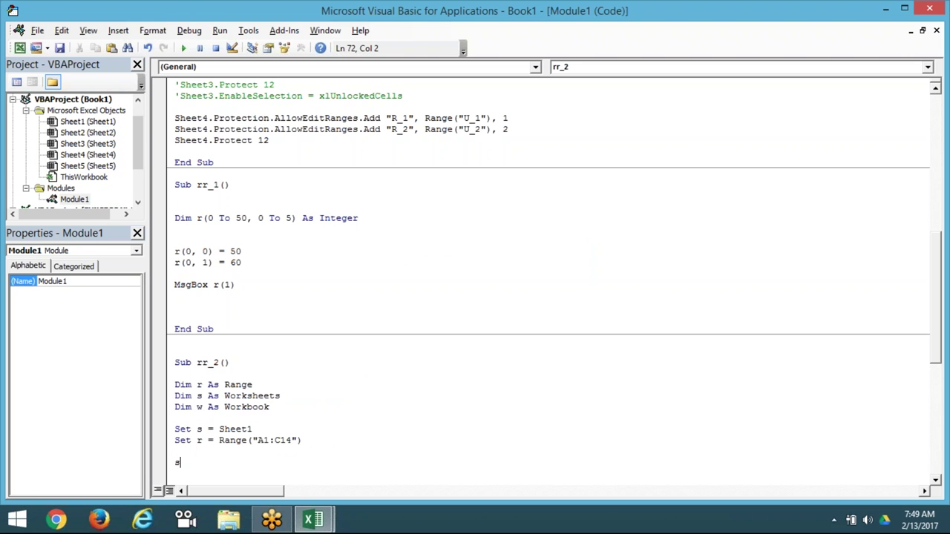
key("BackSpace")
type("sheets")
type(".")
key("Return")
key("Return")
key("BackSpace")
type(".")
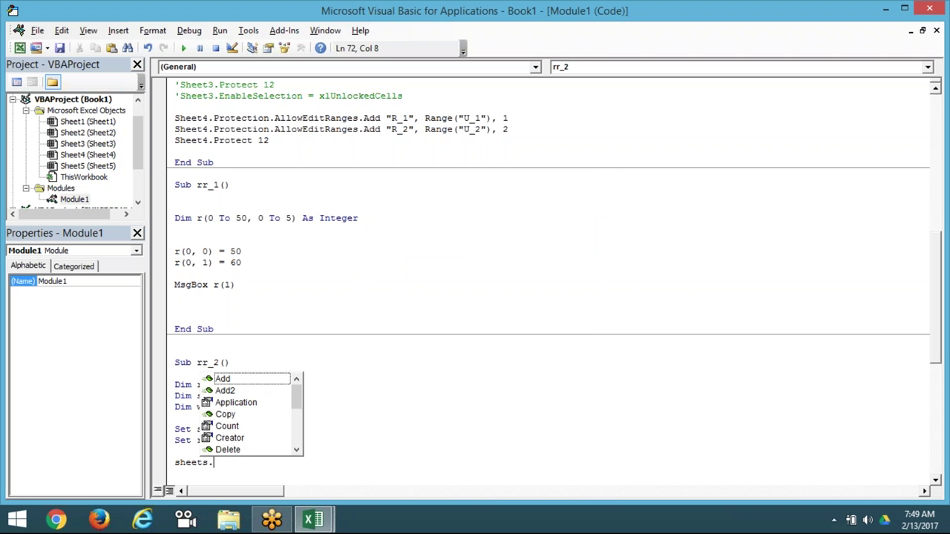
key("Escape")
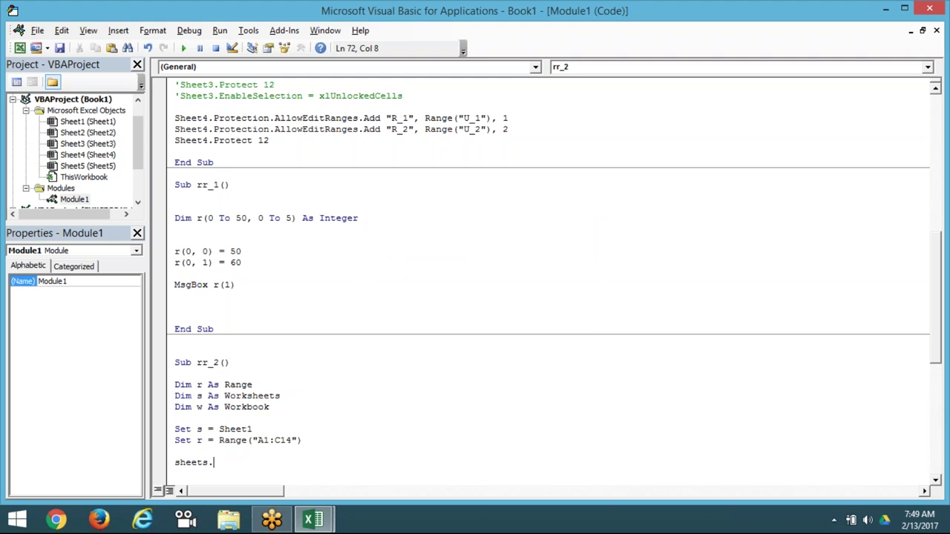
key("BackSpace")
key("BackSpace")
key("BackSpace")
key("BackSpace")
key("BackSpace")
key("BackSpace")
key("BackSpace")
key("BackSpace")
Add Set w = ActiveWorkbook above Set s = Sheet1.
left_click(303, 400)
left_click(212, 419)
key("Return")
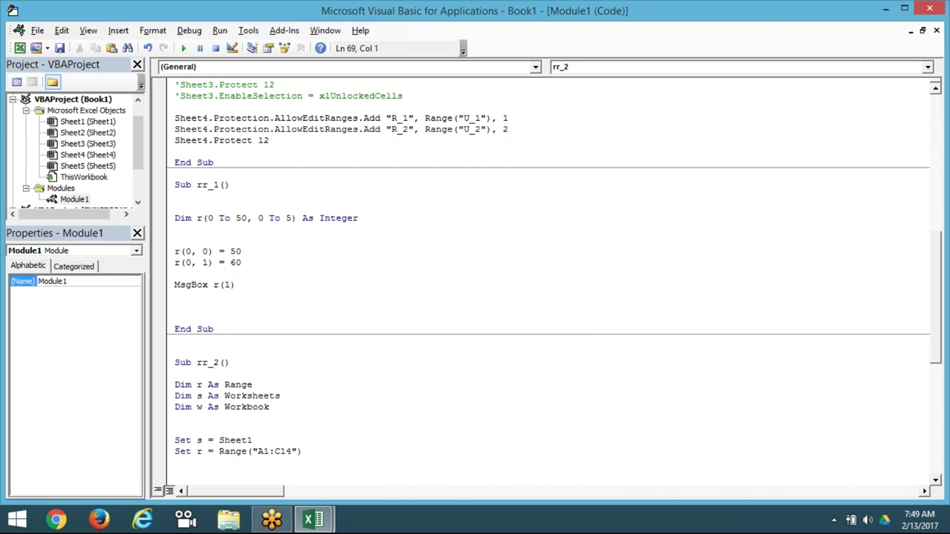
type("set ")
type("w = ")
type("w")
type("orkbooks")
key("BackSpace")
key("BackSpace")
key("BackSpace")
key("BackSpace")
key("BackSpace")
key("BackSpace")
type("active")
type("w")
type("ork")
type("book")
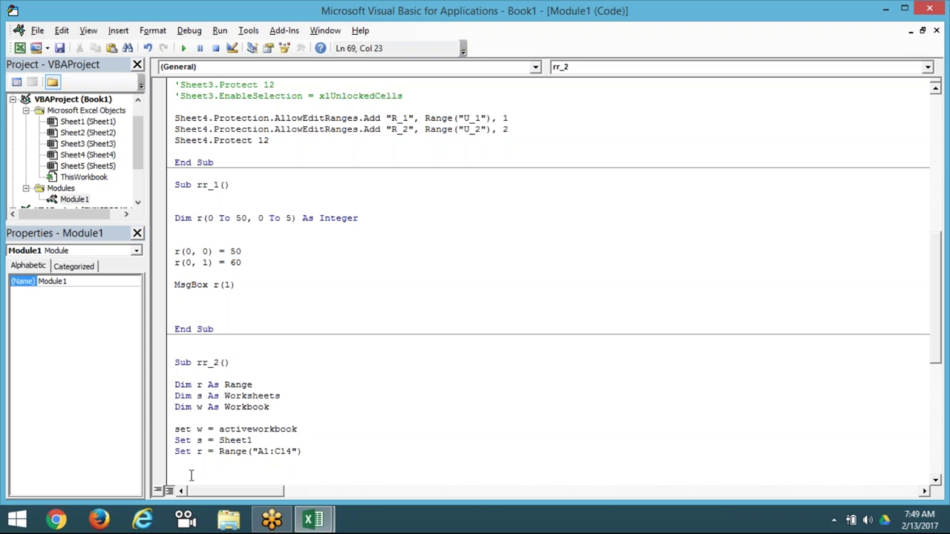
left_click(191, 475)
Start a w. line, then change w's type to Workbooks.
type("w.")
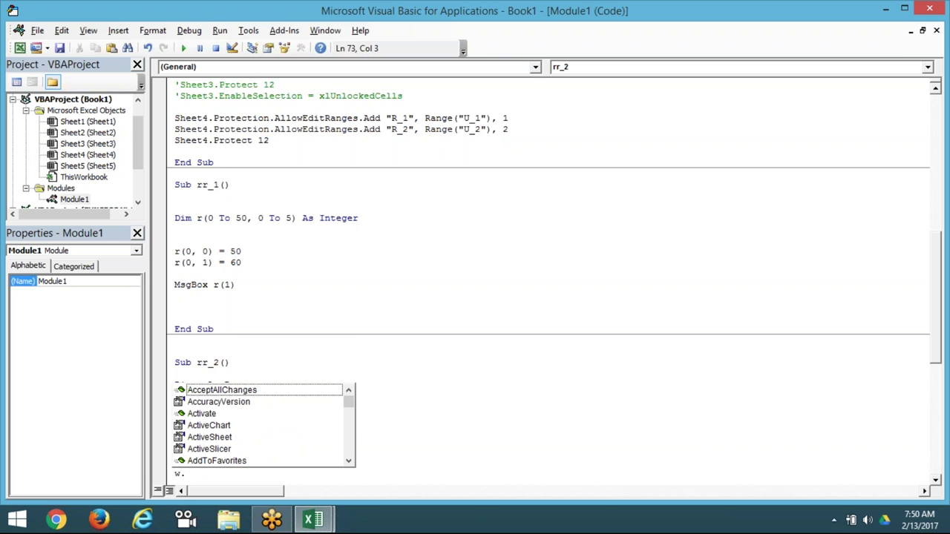
key("Escape")
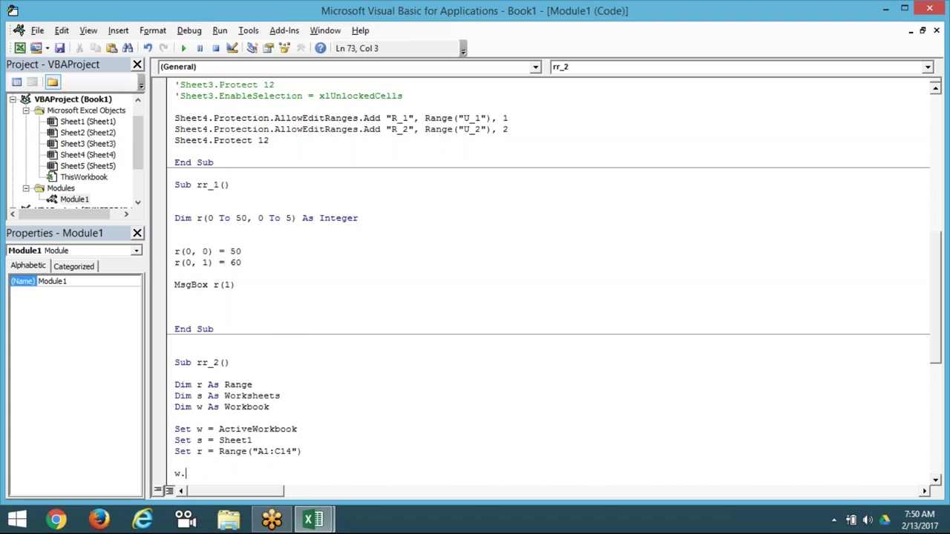
left_click(278, 410)
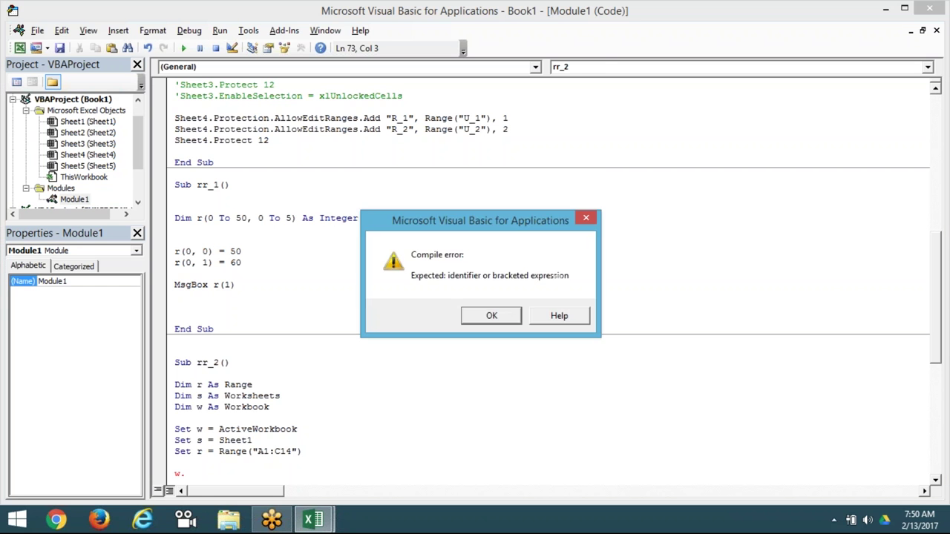
key("Return")
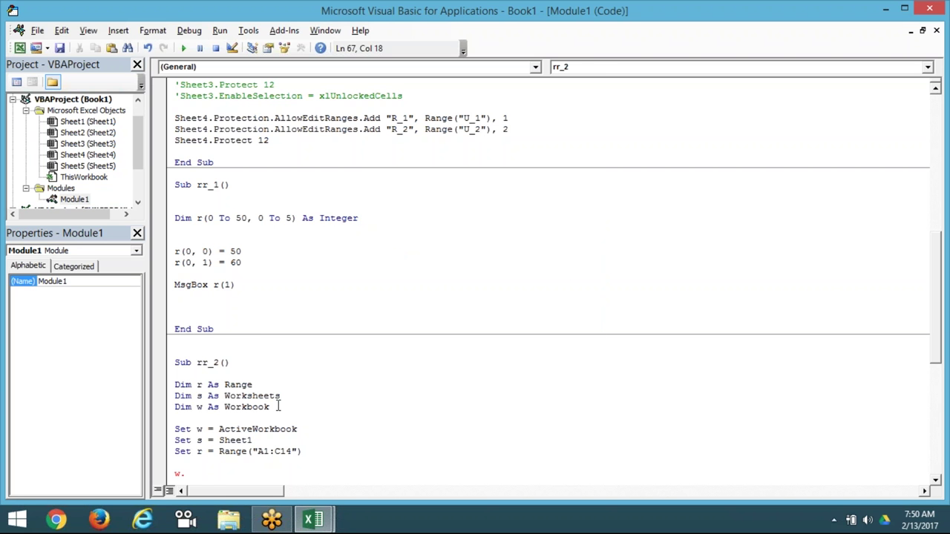
type("s")
left_click(208, 473)
View w's member list, then delete the unfinished w. text.
key("ctrl+space")
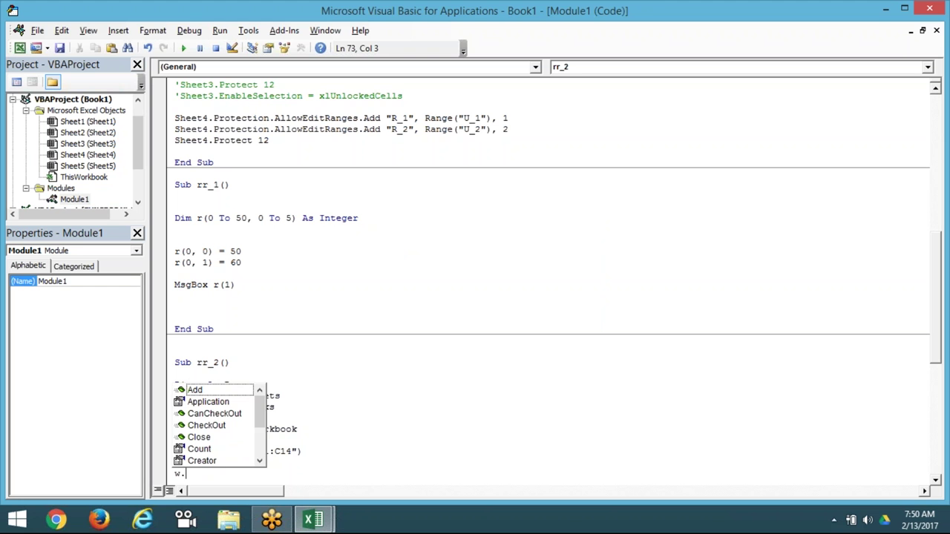
key("Escape")
key("BackSpace")
key("BackSpace")
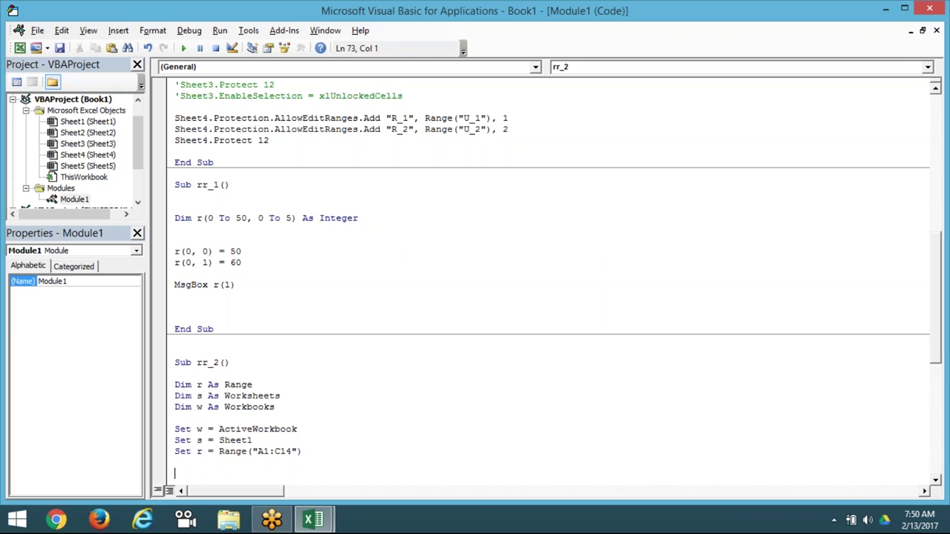
Review the Set w and rr_1 lines, then insert blank lines above the Set statements.
left_click(281, 407)
left_click_drag(300, 429, 174, 429)
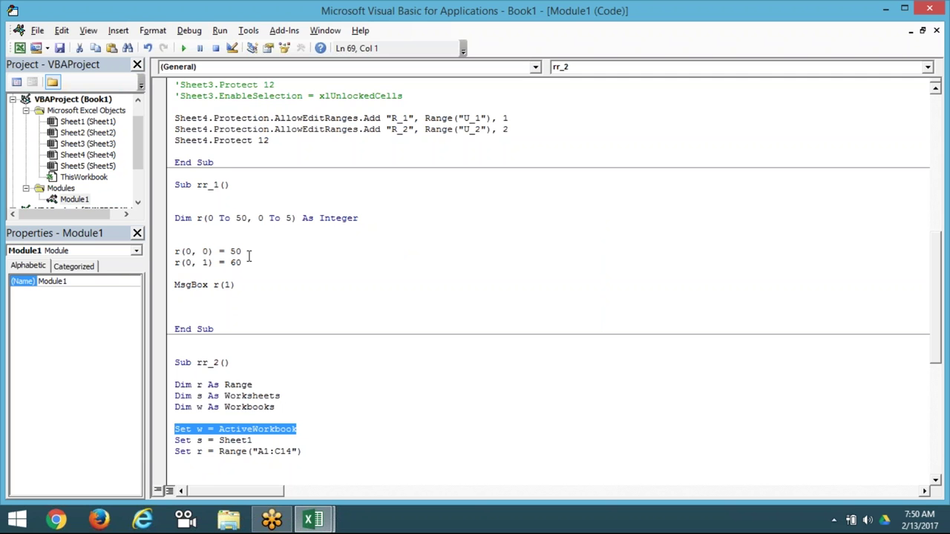
left_click_drag(248, 263, 163, 254)
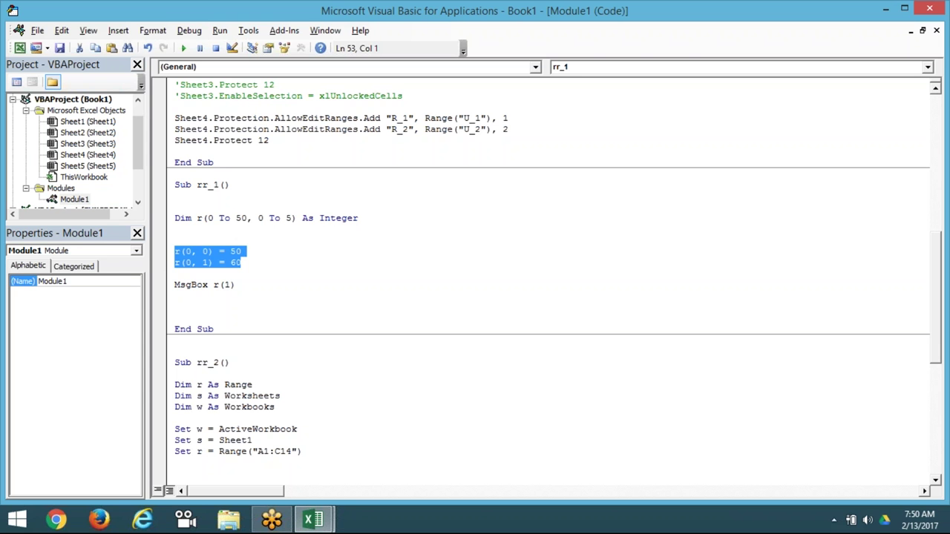
left_click_drag(289, 407, 177, 408)
left_click(310, 431)
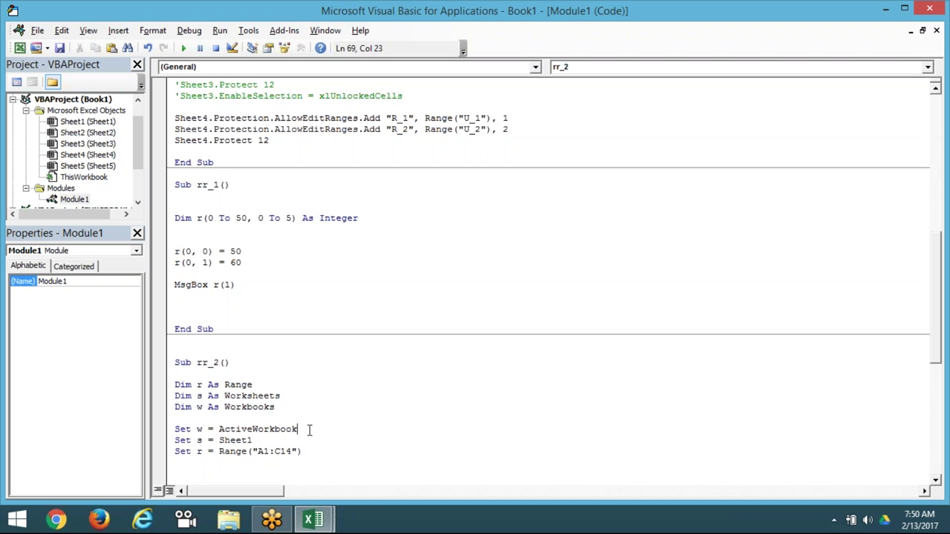
left_click_drag(310, 431, 176, 429)
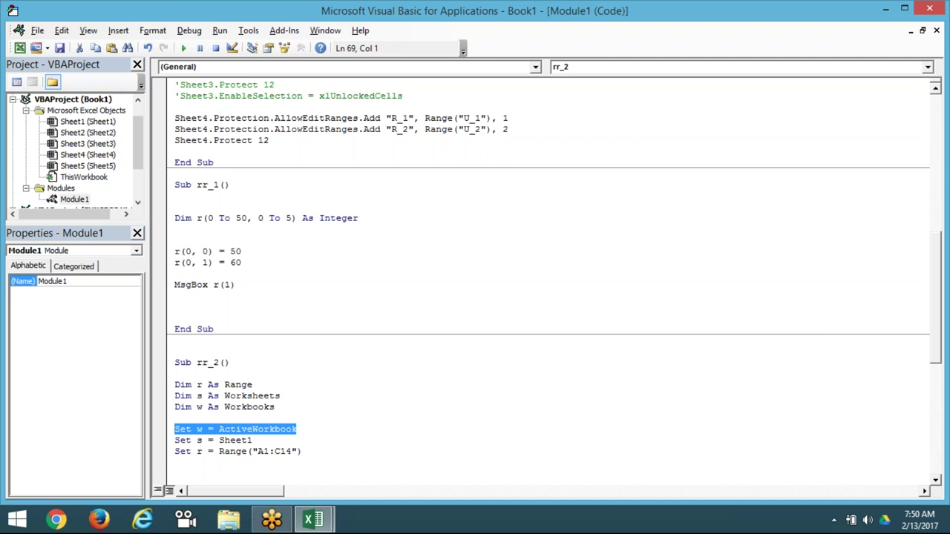
left_click(296, 449)
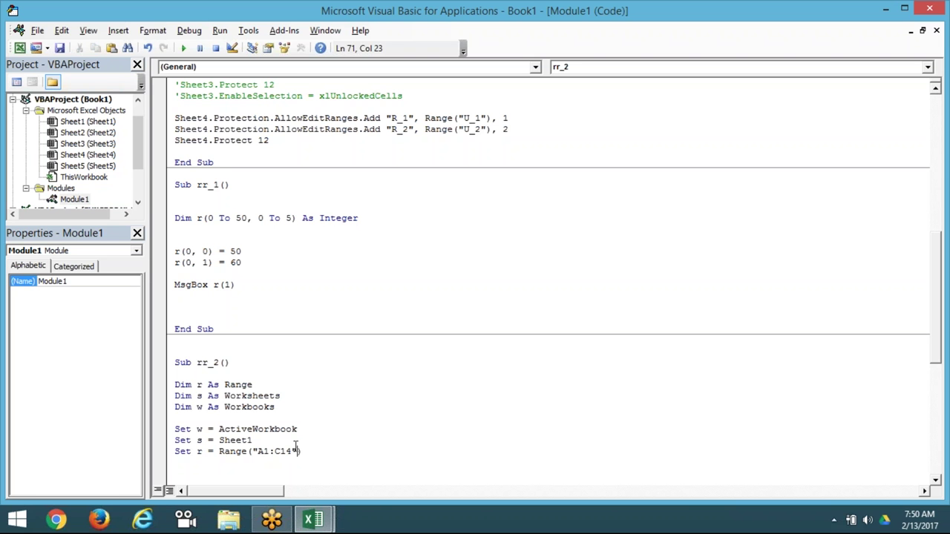
key("Up")
key("Up")
key("Up")
key("Return")
key("Return")
key("Return")
key("Up")
key("Up")
key("Up")
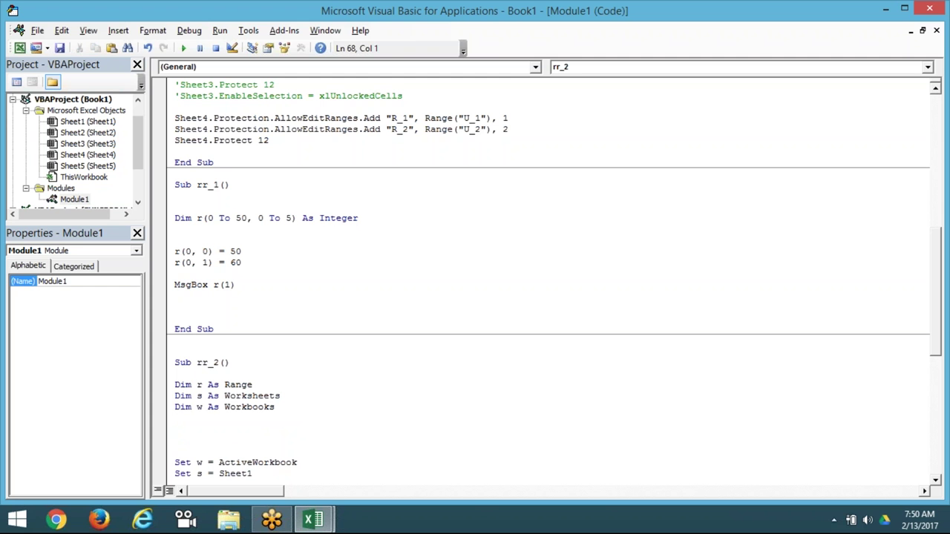
Declare Dim o As Object, accepting Object via IntelliSense.
type("s")
key("BackSpace")
type("du")
type("i")
key("BackSpace")
key("BackSpace")
type("im o ")
type("as ob")
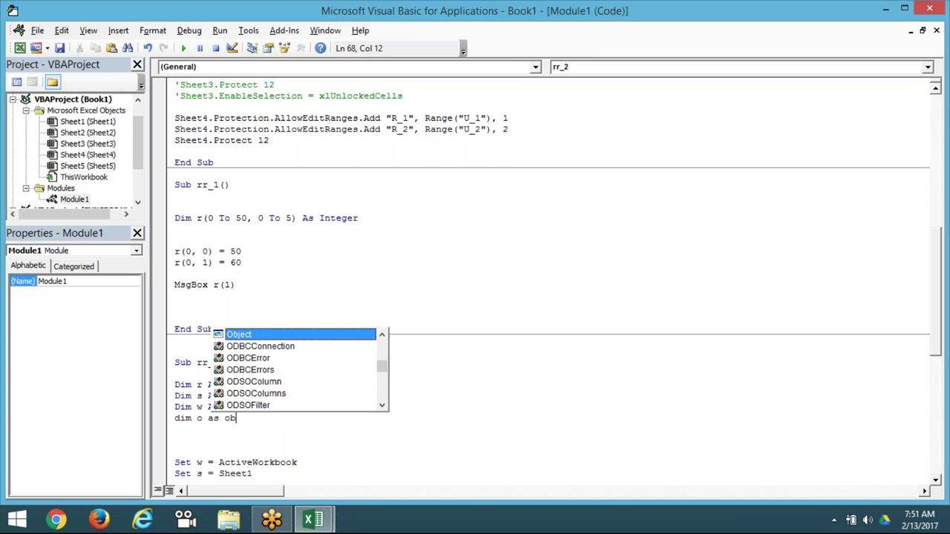
key("Tab")
key("Return")
key("Return")
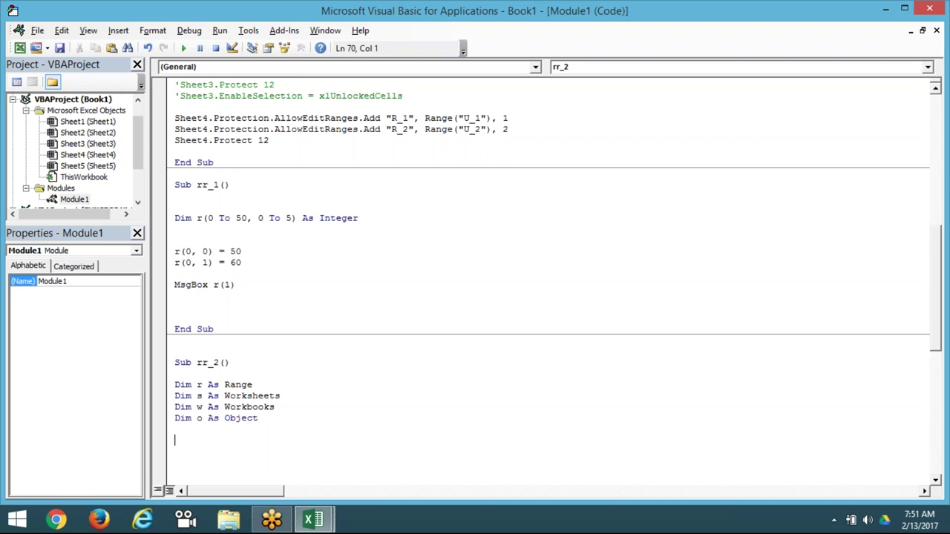
Add Set o = CreateObject("Outlook.application") on the next line.
type("set ")
type("o = ")
type("crea")
type("te")
type("objc")
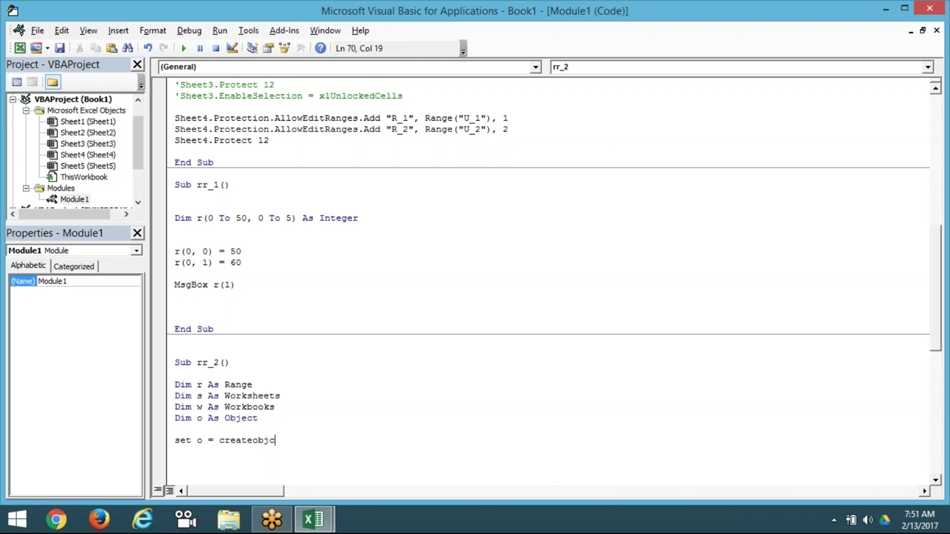
key("BackSpace")
type("ect")
type("(\"")
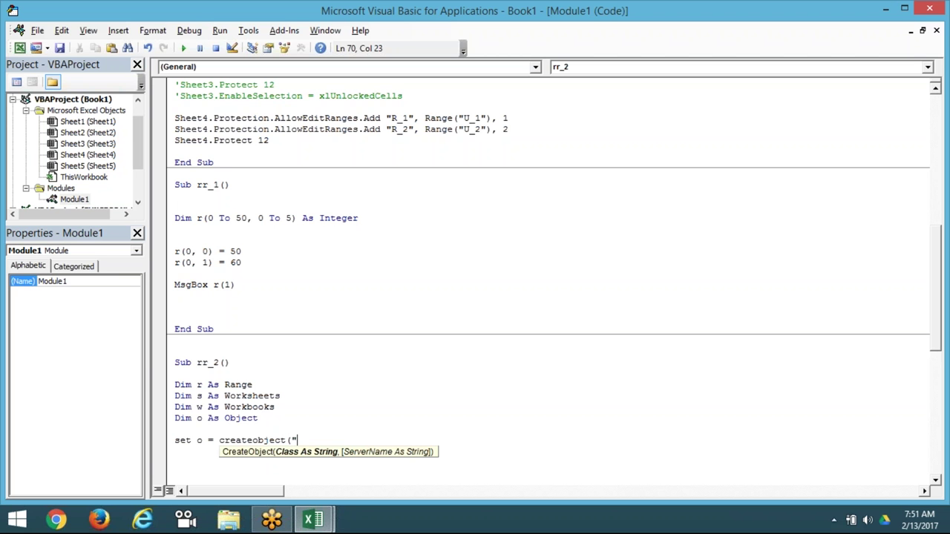
type("Oy")
key("BackSpace")
key("BackSpace")
type("Out")
type("look")
type(".appl")
type("ication")
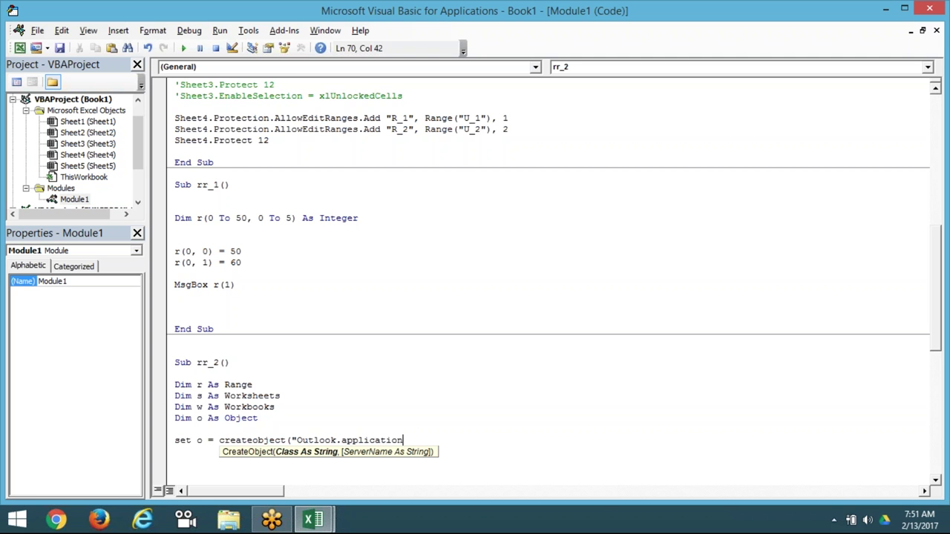
type("\"")
type(")")
key("Return")
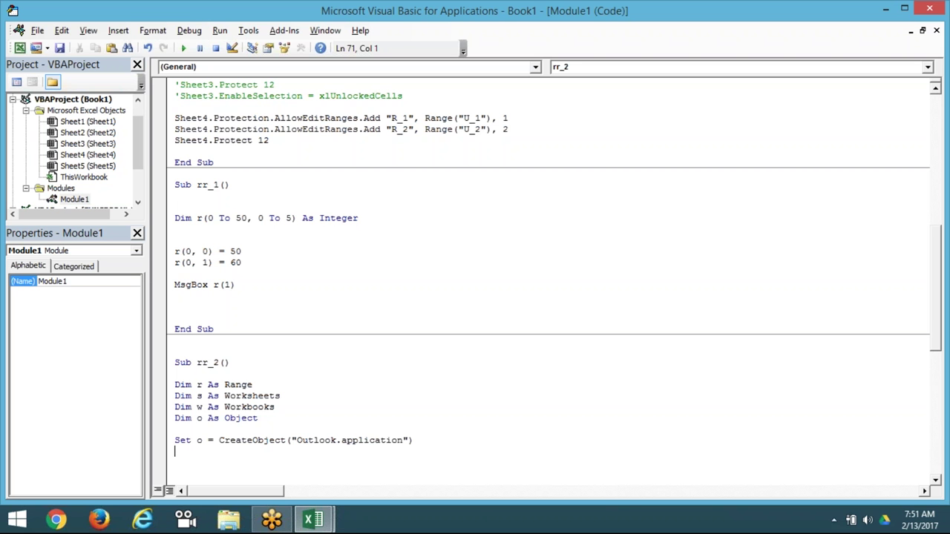
Insert blank lines between Dim o As Object and the Set o statement.
left_click(413, 440)
left_click(175, 429)
key("Return")
key("Up")
key("Up")
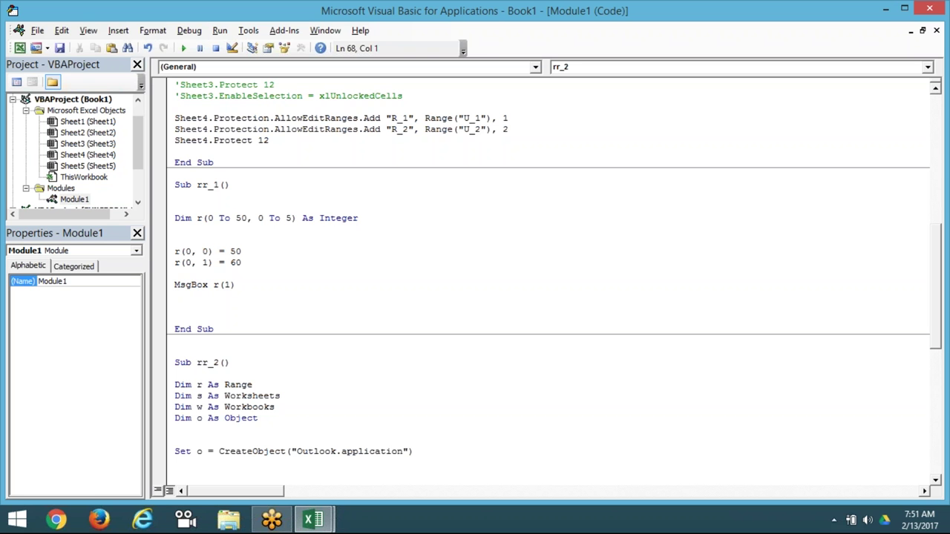
left_click(175, 429)
Tick Microsoft Outlook 16.0 Object Library in Tools > References and confirm with OK.
left_click(220, 30)
mouse_move(248, 31)
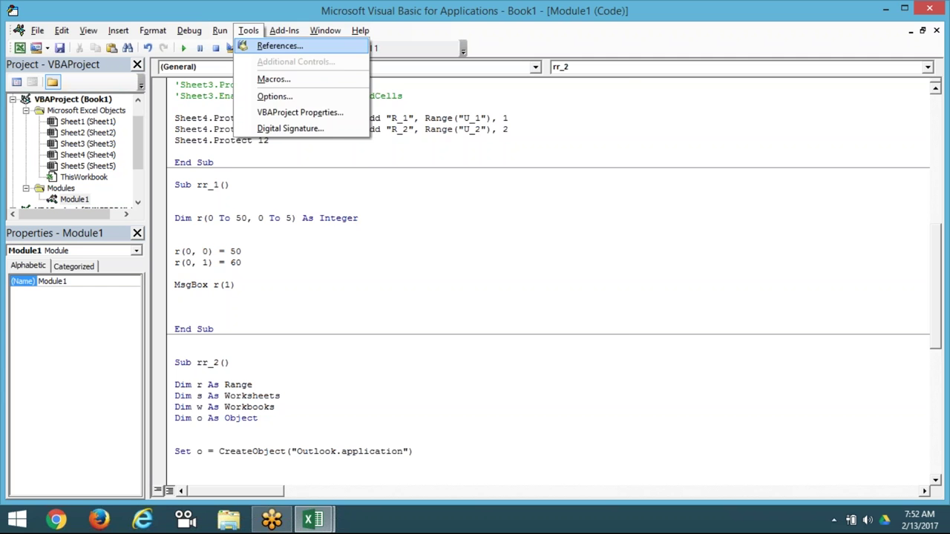
left_click(262, 46)
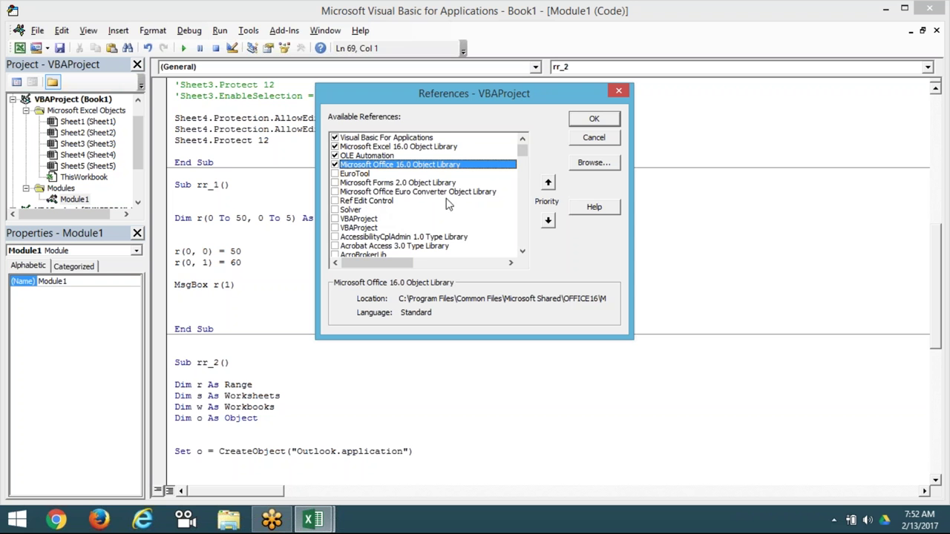
left_click_drag(523, 154, 526, 190)
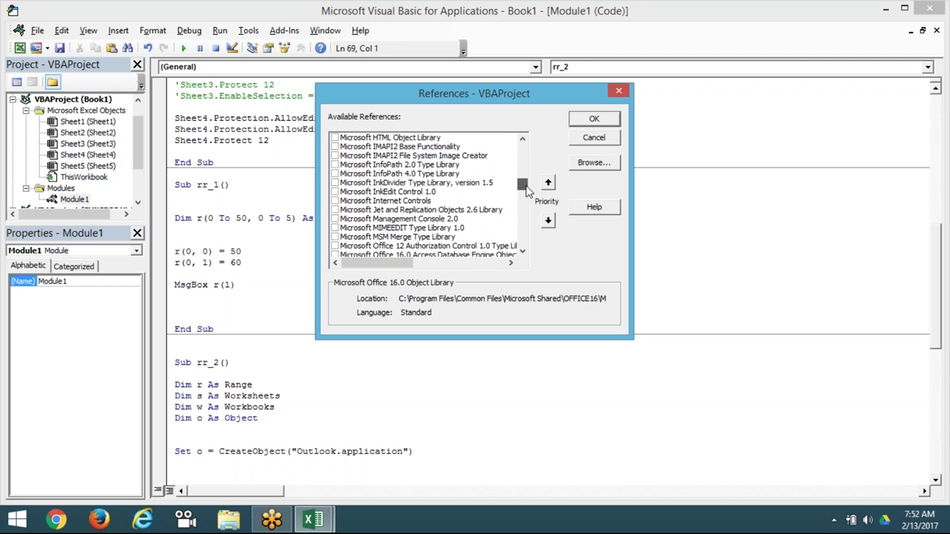
left_click(523, 253)
left_click(523, 253)
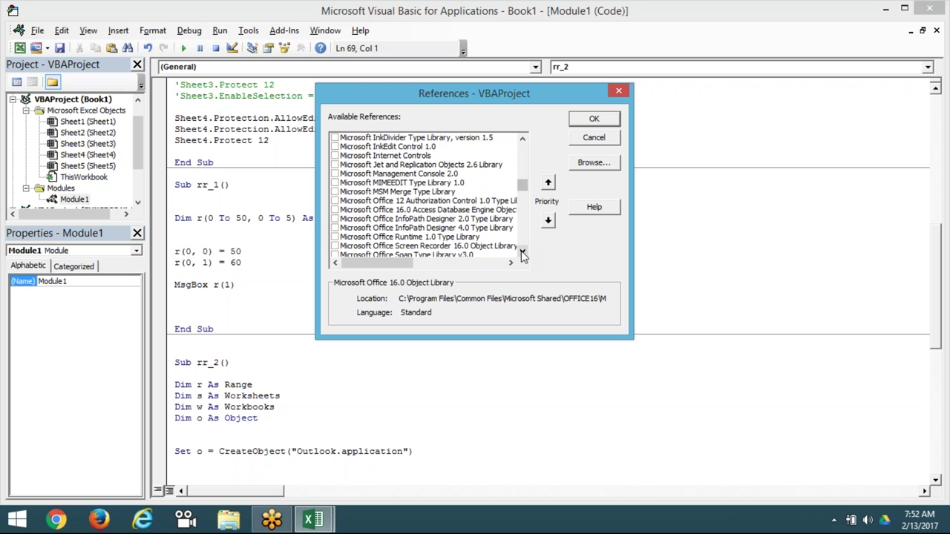
left_click(522, 253)
left_click(523, 253)
left_click(522, 253)
left_click(523, 253)
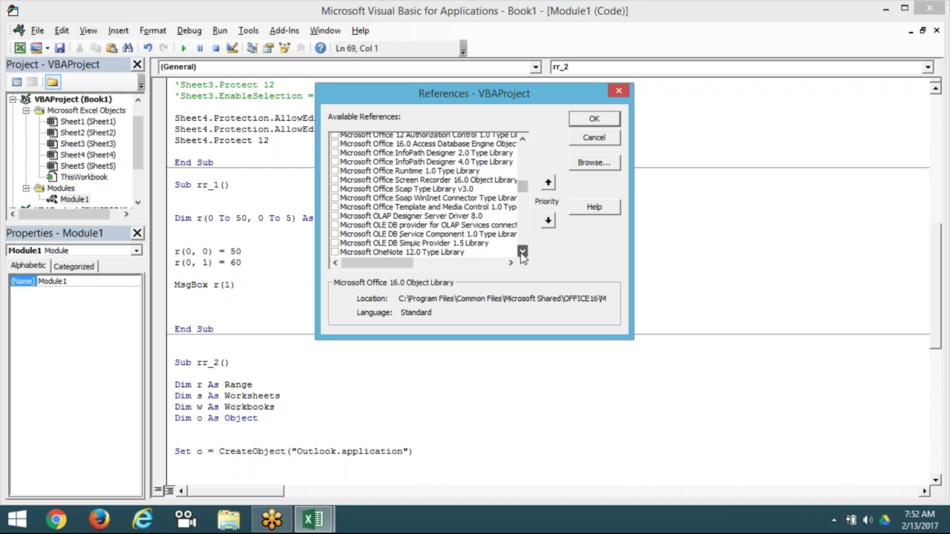
left_click(523, 253)
left_click(523, 254)
left_click(523, 254)
left_click(522, 254)
left_click(522, 253)
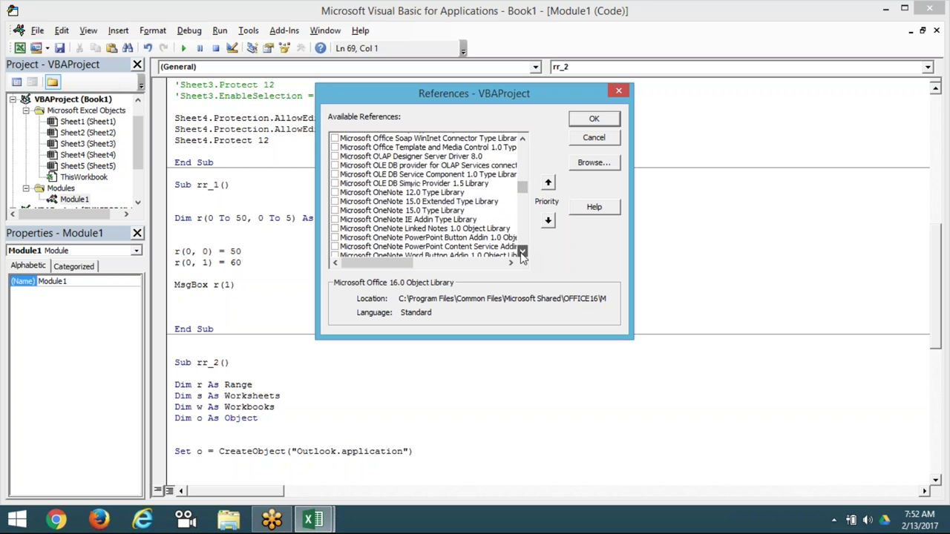
left_click(523, 253)
left_click(522, 253)
left_click(523, 253)
left_click(523, 253)
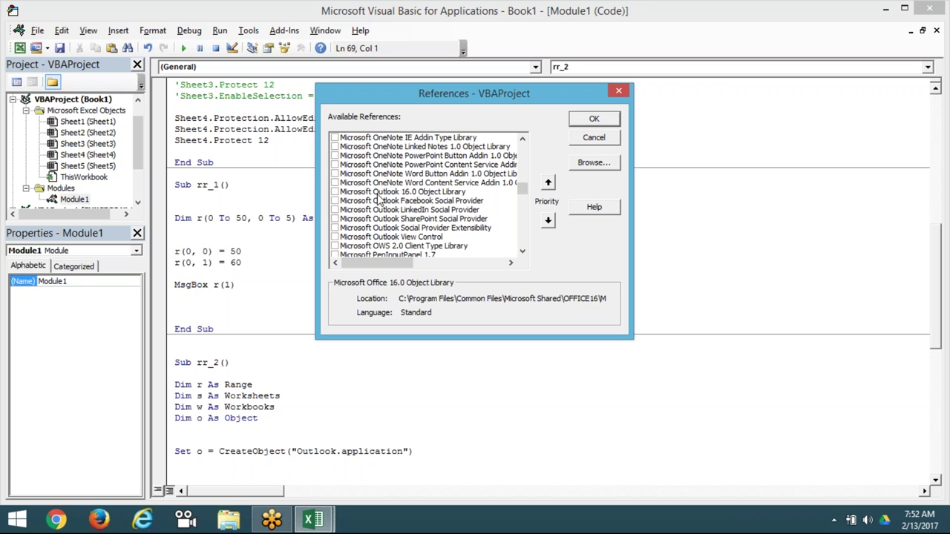
left_click(335, 191)
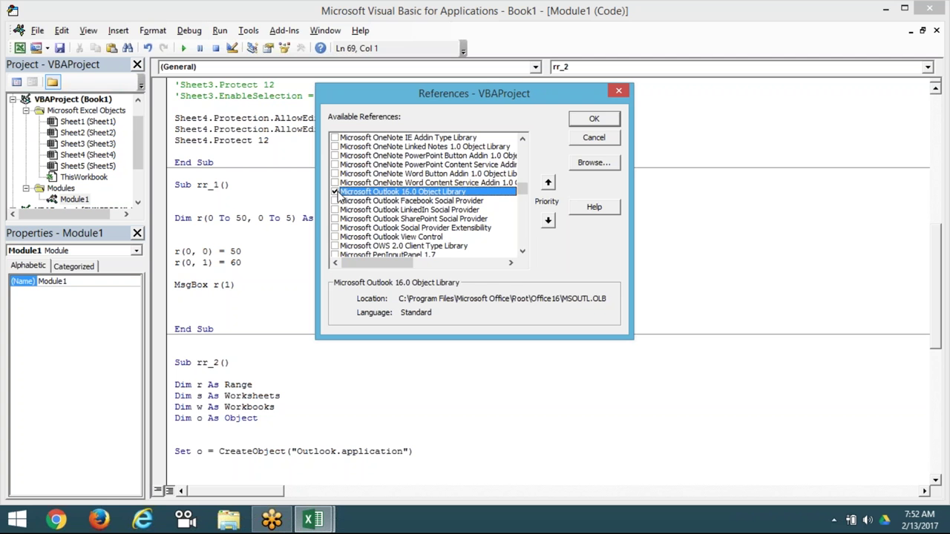
left_click(597, 123)
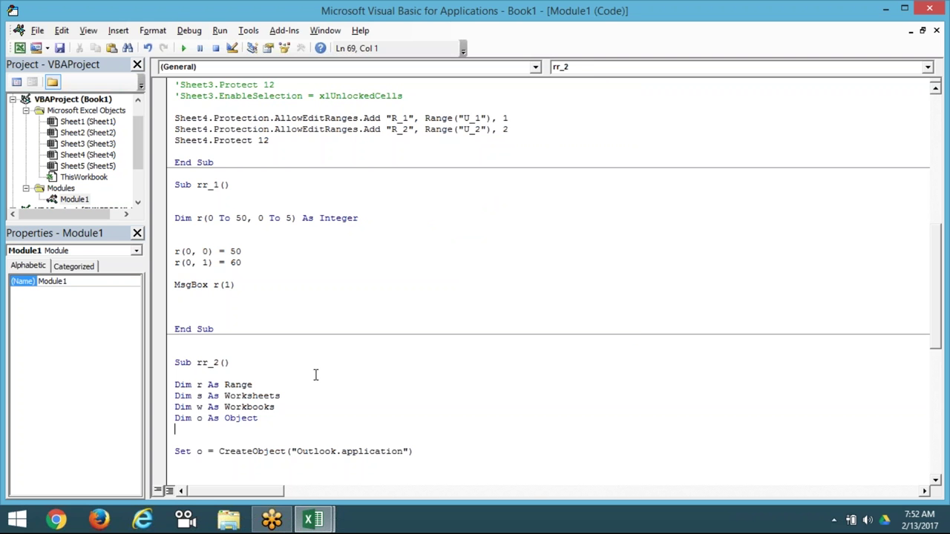
Type 'Dim m As Outlook.Application' with IntelliSense completing the Outlook.Application type.
type("dim ")
type("m as ")
type("o")
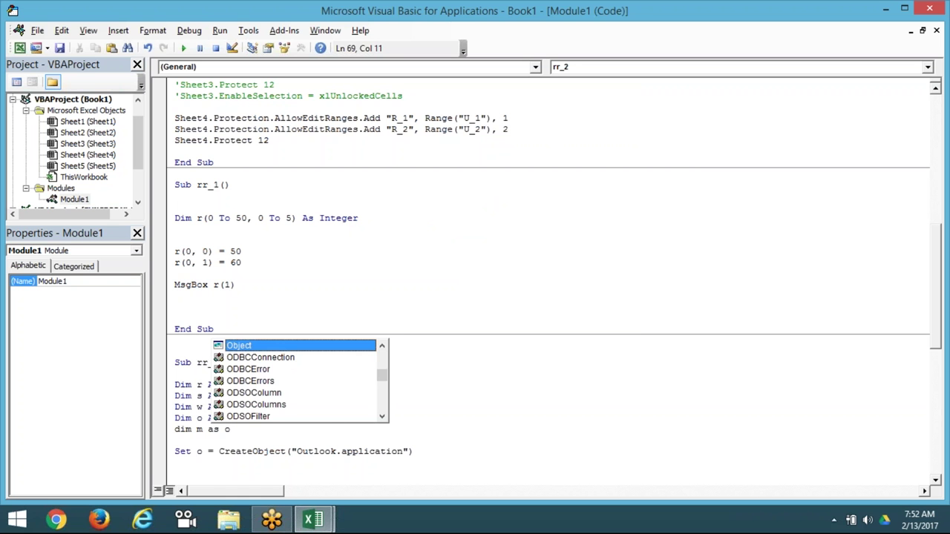
type("u")
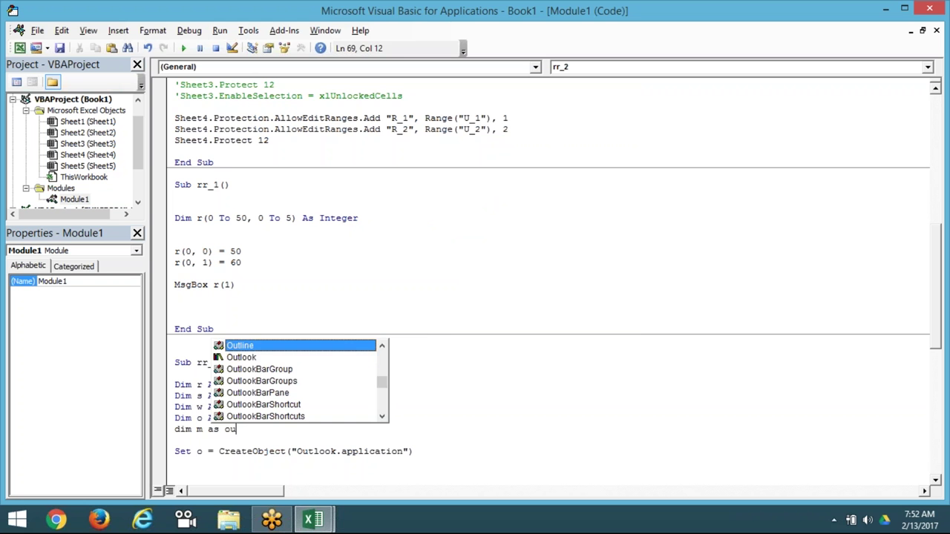
key("Tab")
type(".a")
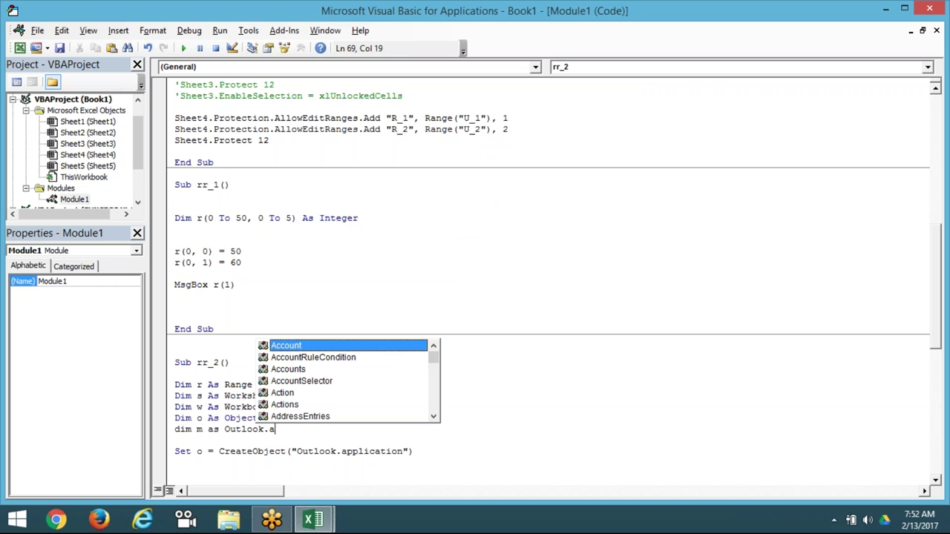
type("pp")
key("Tab")
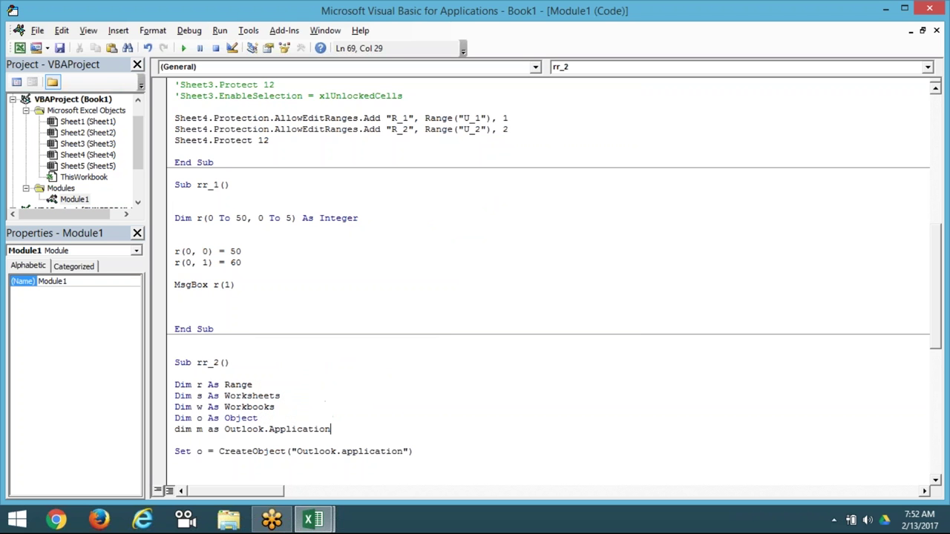
key("Return")
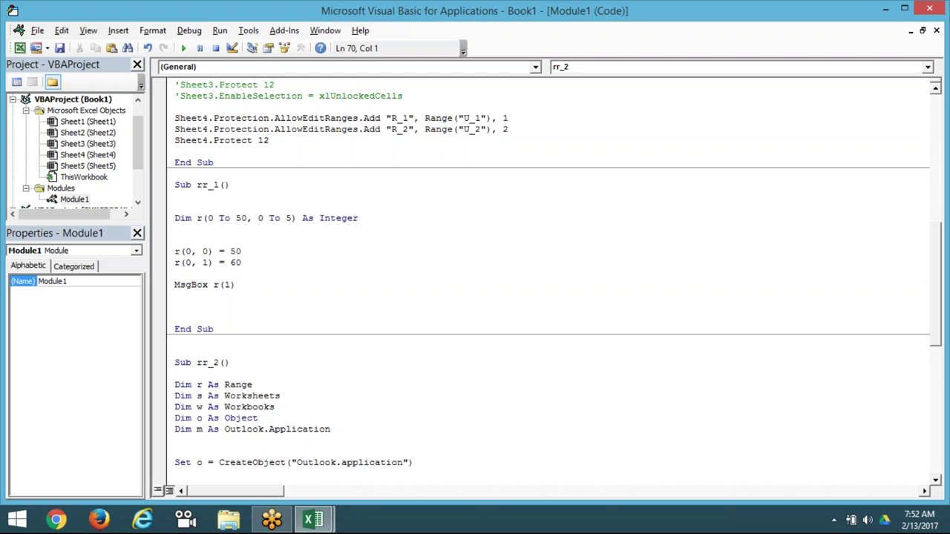
Select the Set o CreateObject line, then the new Dim m line, to review them.
key("Down")
key("Down")
key("shift+Down")
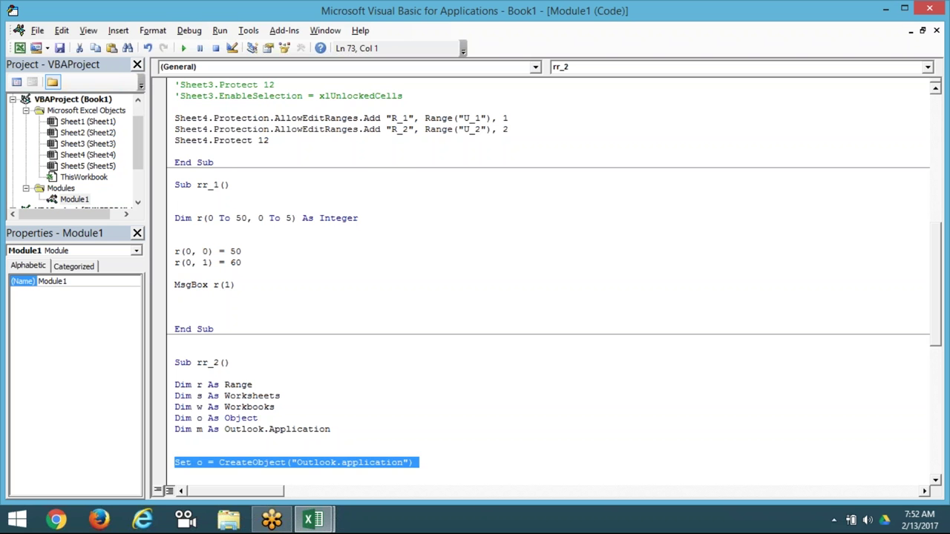
key("Up")
key("Up")
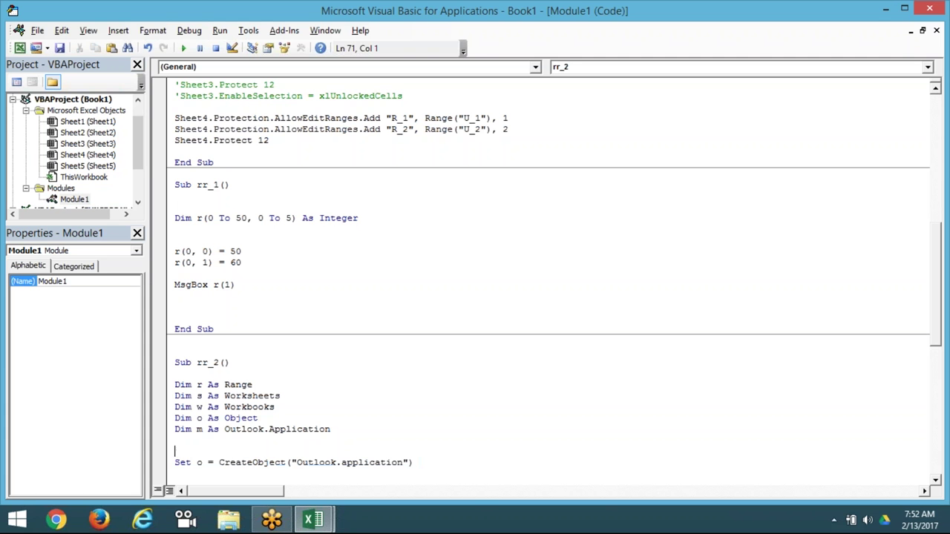
key("Up")
key("Up")
key("shift+Down")
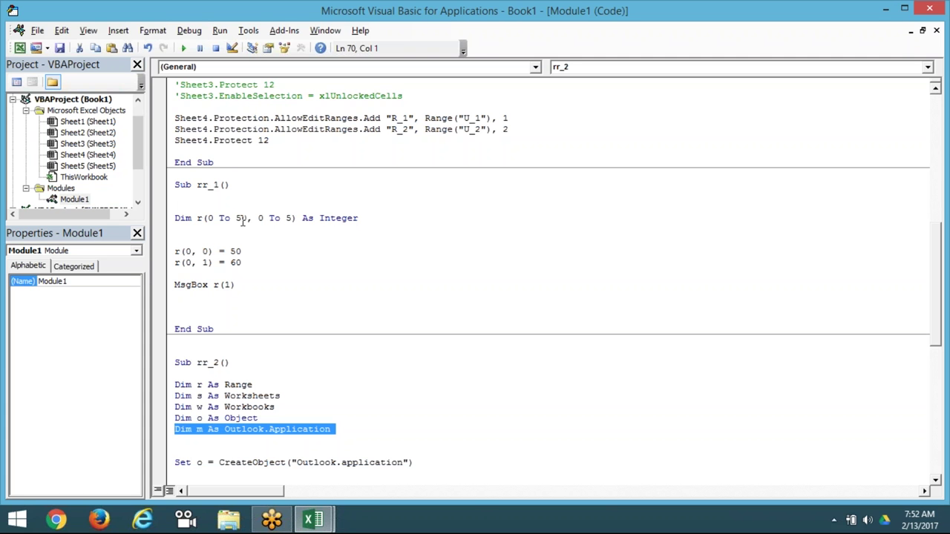
Confirm Microsoft Outlook 16.0 Object Library is checked in Tools > References.
left_click(247, 31)
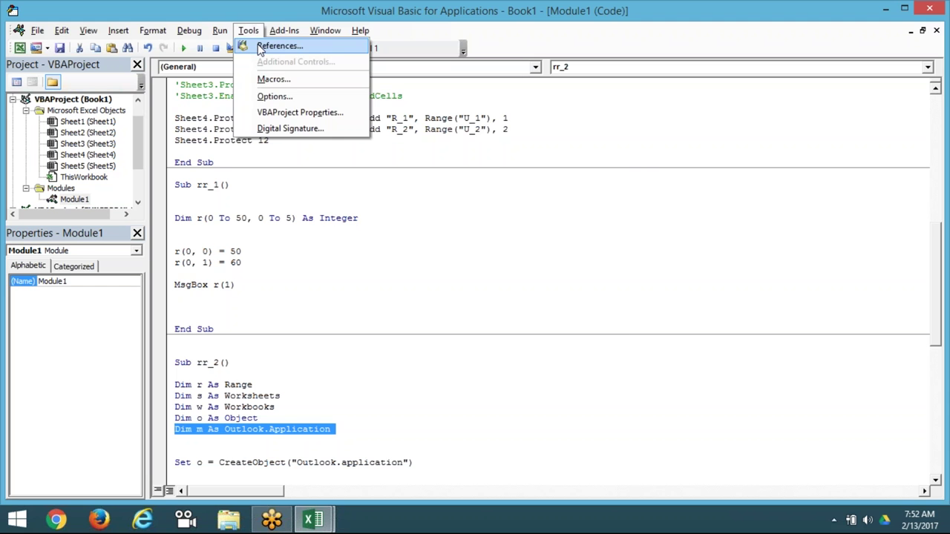
left_click(261, 46)
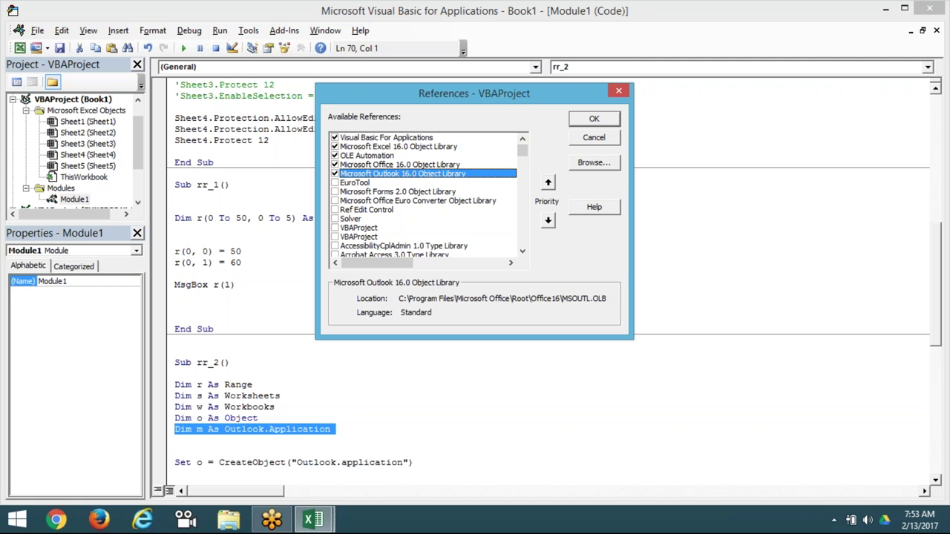
key("Return")
Select and review the Dim o As Object and Set o = CreateObject lines.
key("Up")
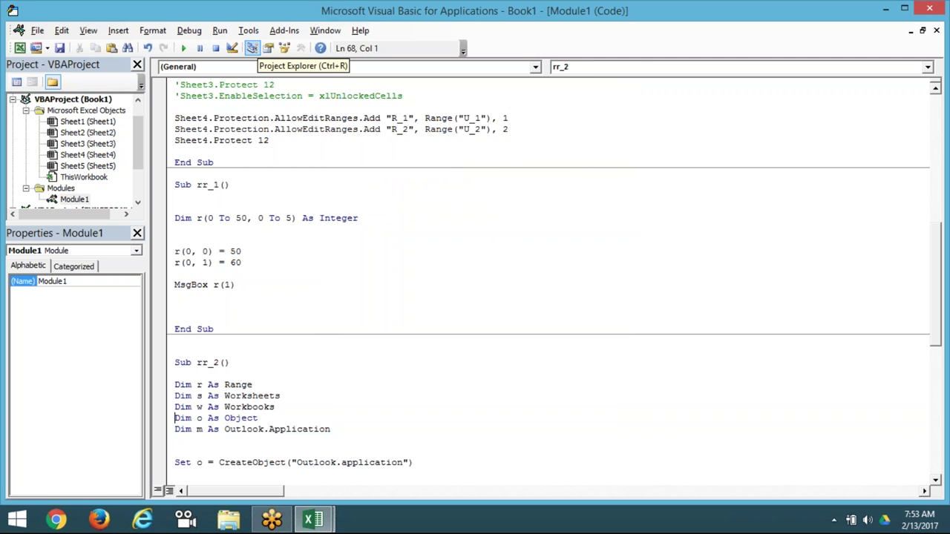
key("shift+End")
key("Down")
key("Down")
key("Down")
key("Down")
key("shift+End")
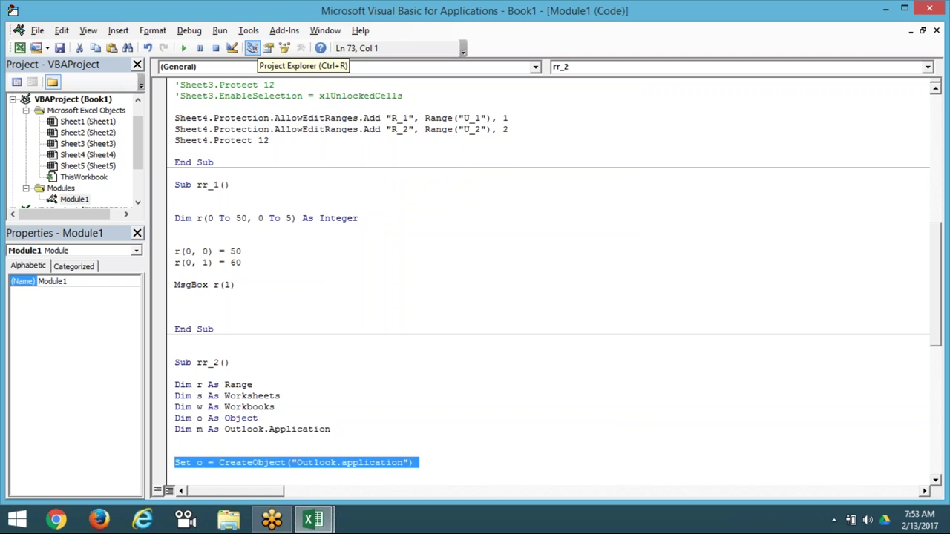
key("Up")
key("Up")
key("Up")
key("shift+Down")
key("shift+Down")
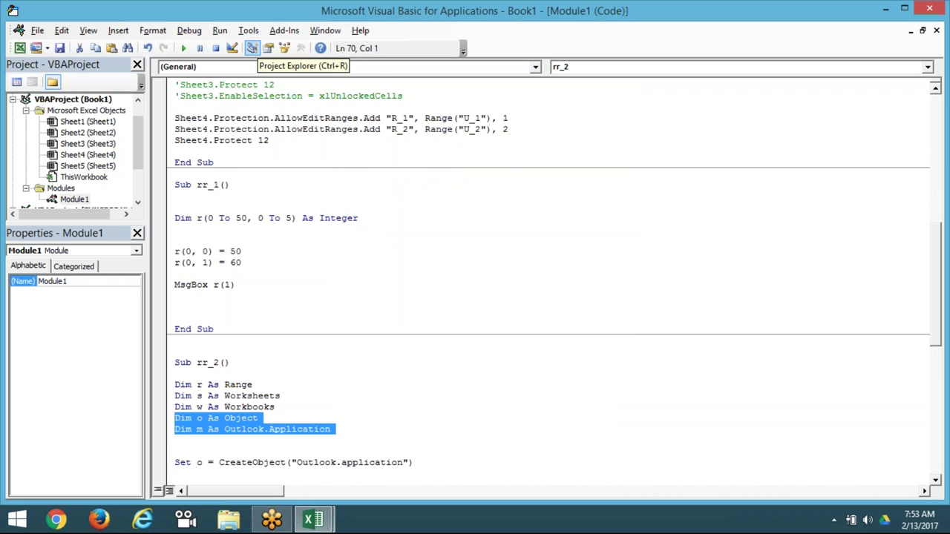
key("shift+Down")
key("shift+Down")
key("shift+Down")
key("shift+Down")
key("shift+Down")
key("shift+Up")
key("shift+Up")
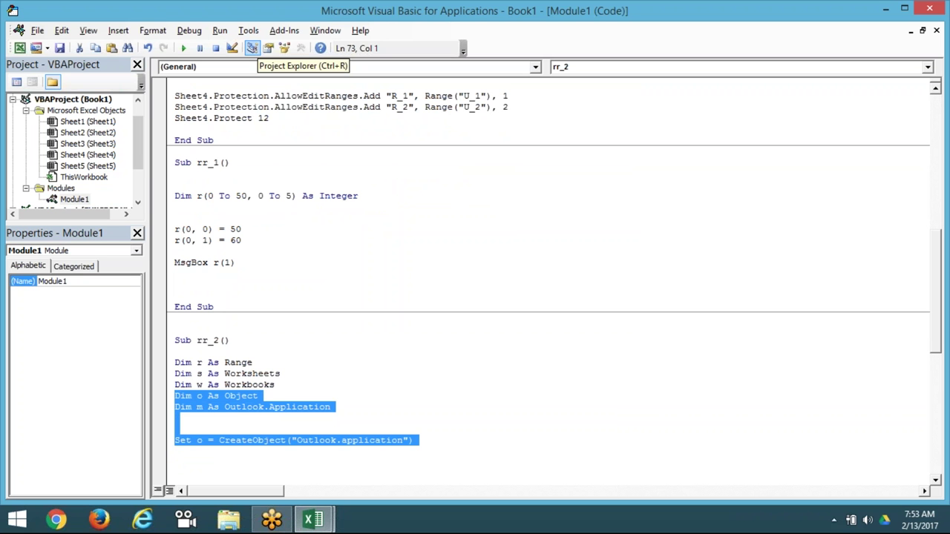
key("Up")
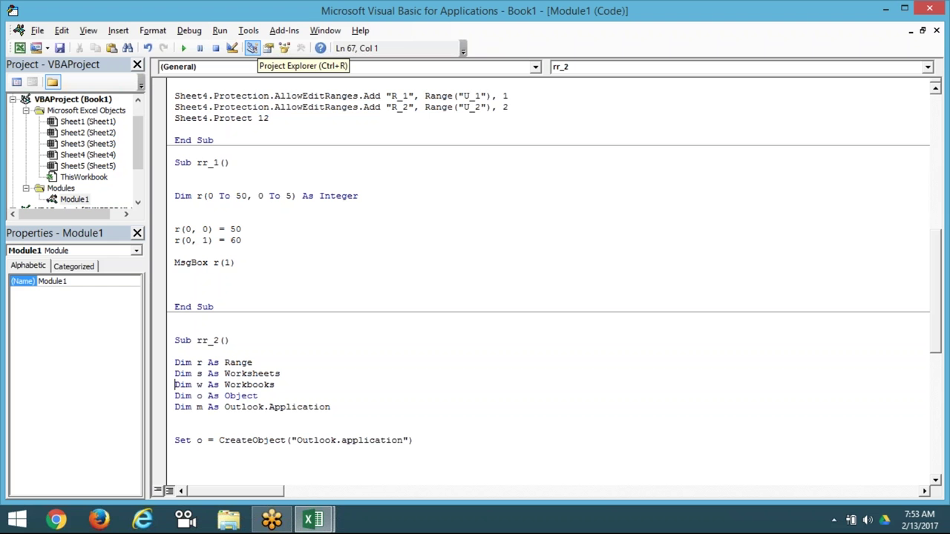
key("Down")
key("Down")
key("Down")
Move 'Dim m As Outlook.Application' above Dim o and delete the blank lines before Set o.
key("Up")
key("shift+Down")
key("ctrl+c")
key("Delete")
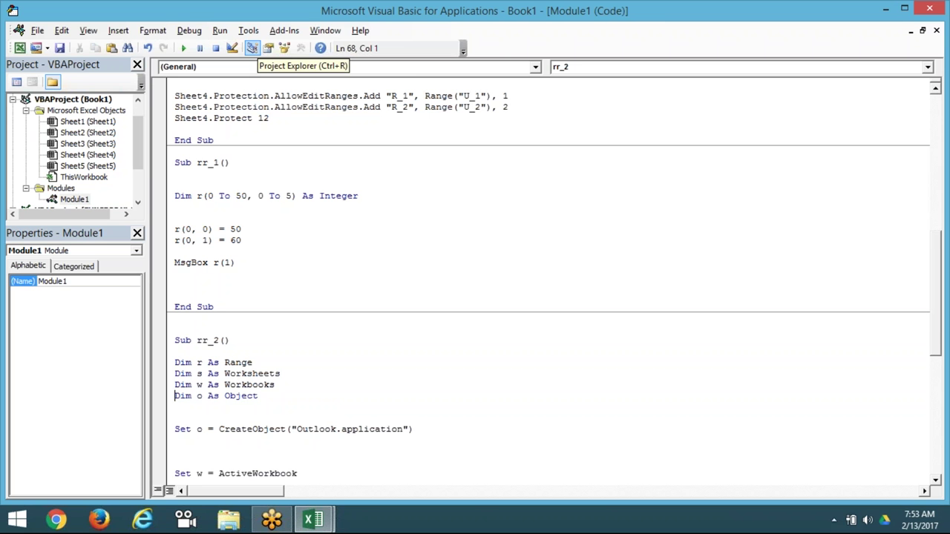
key("Up")
key("Return")
key("ctrl+v")
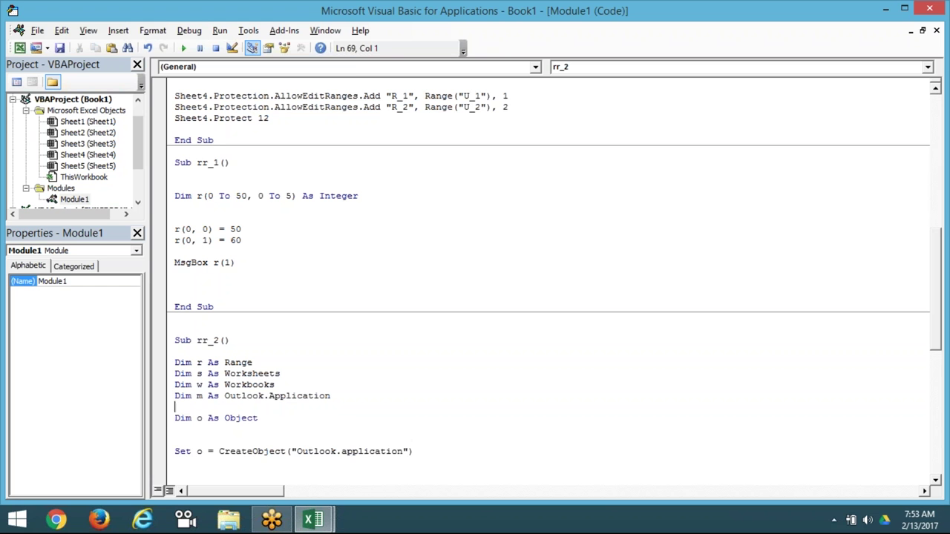
key("Down")
key("Down")
key("Delete")
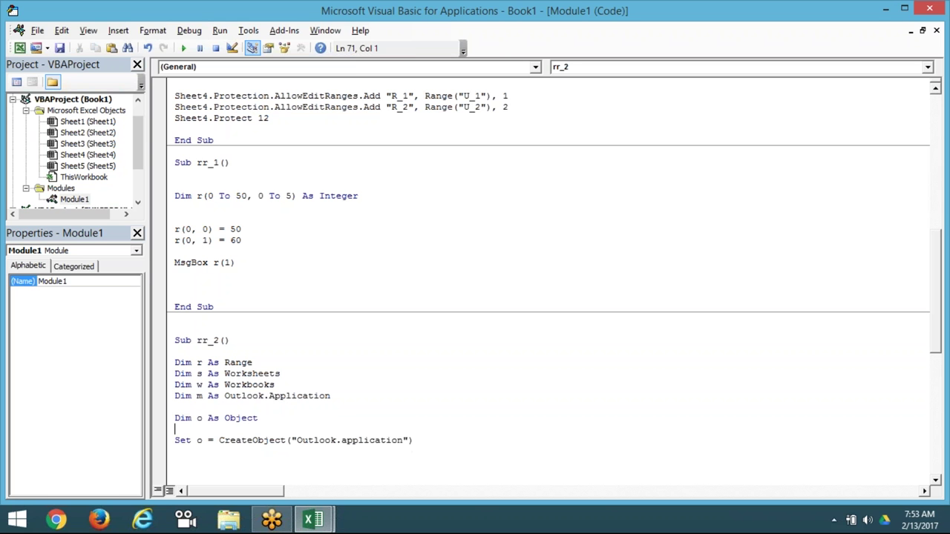
key("Delete")
Check that Dim o sits directly above Set o, then review the rest of rr_2.
key("Up")
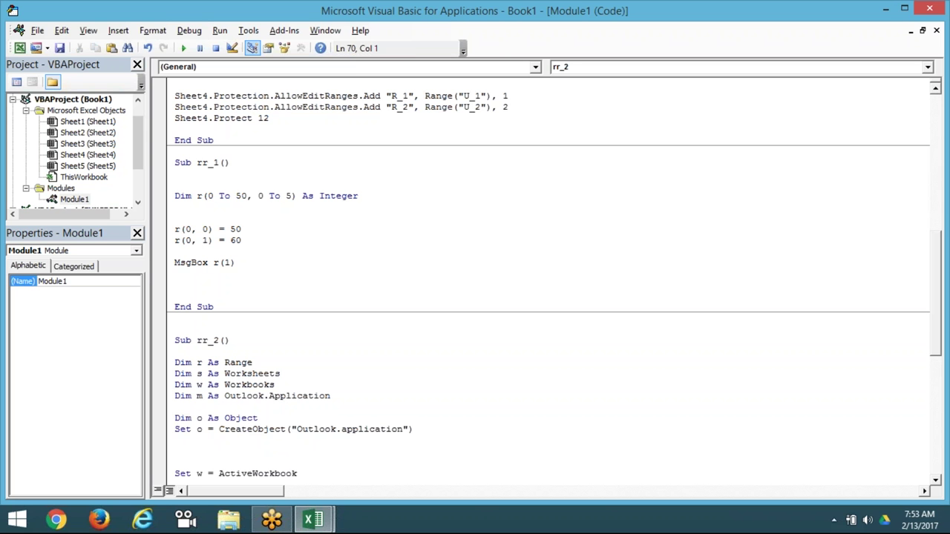
key("shift+Down")
key("shift+Down")
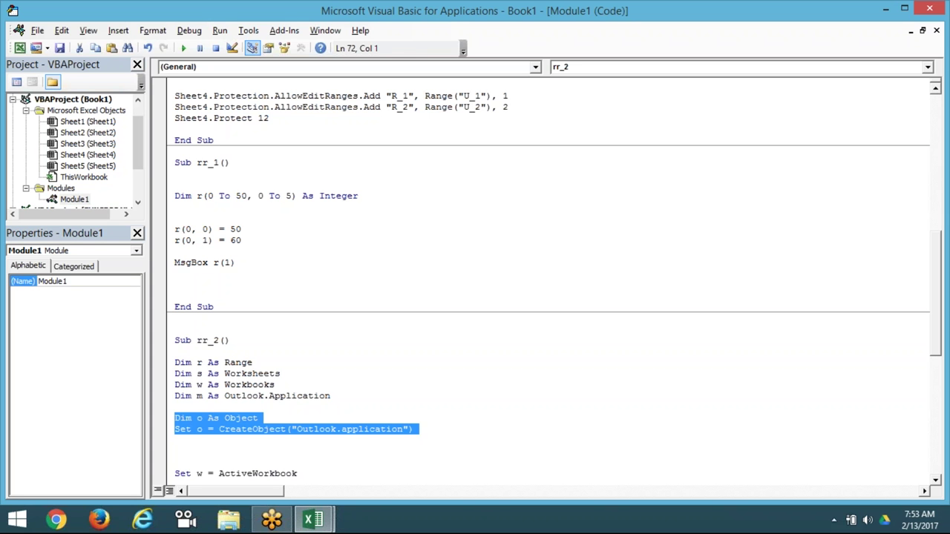
key("Down")
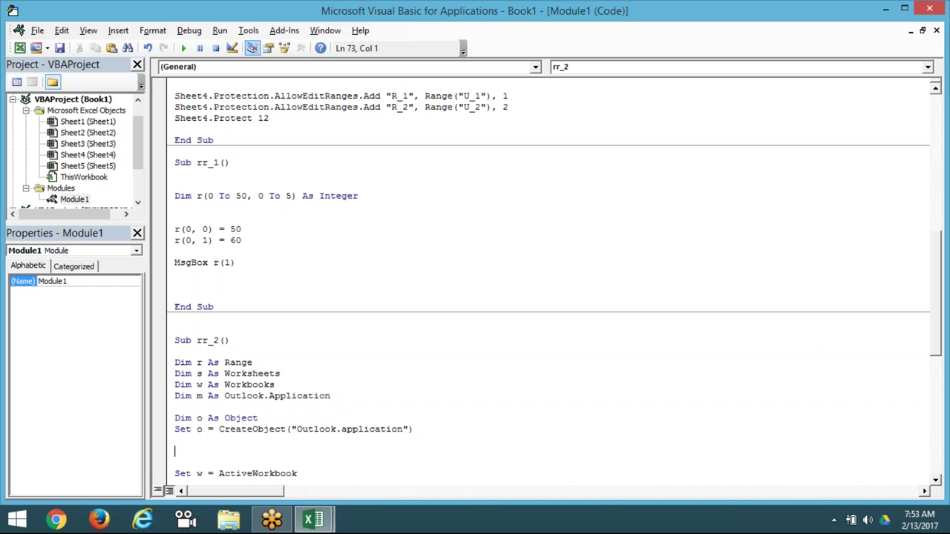
key("Up")
key("Up")
key("Up")
key("Up")
key("Up")
key("Down")
key("Down")
key("Down")
key("Down")
key("Down")
key("Down")
key("Down")
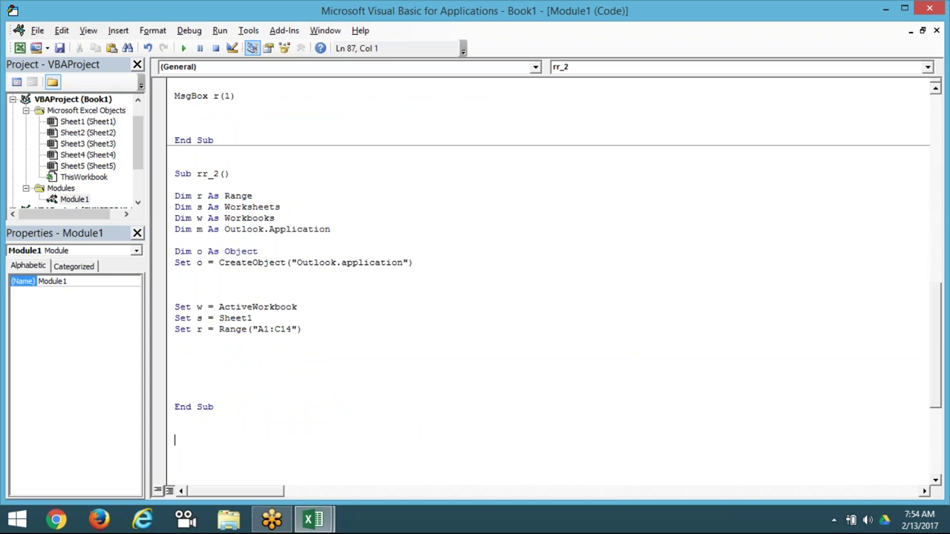
left_click(174, 196)
key("Up")
key("Up")
key("Up")
key("Up")
key("Up")
key("Up")
key("Up")
key("Up")
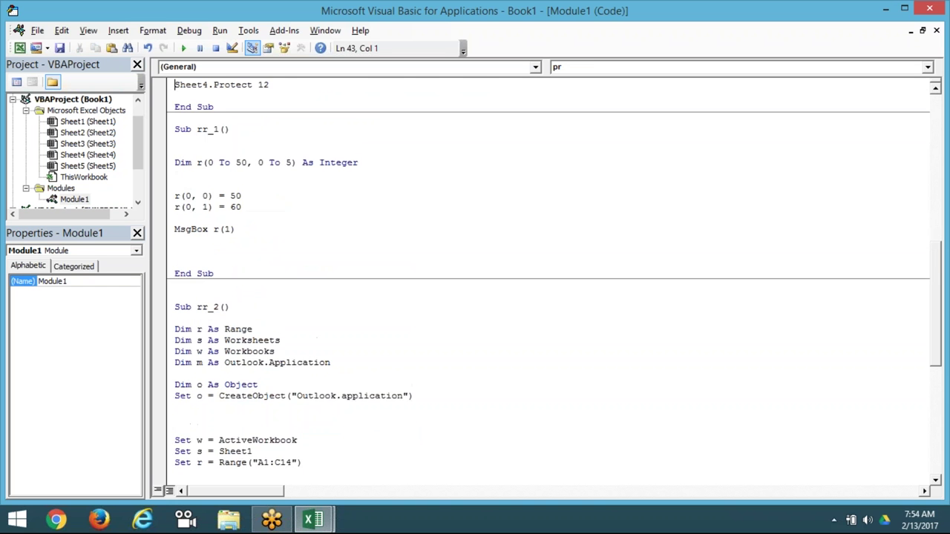
key("Up")
key("Down")
key("Down")
key("Down")
key("Down")
key("Down")
key("Down")
key("Down")
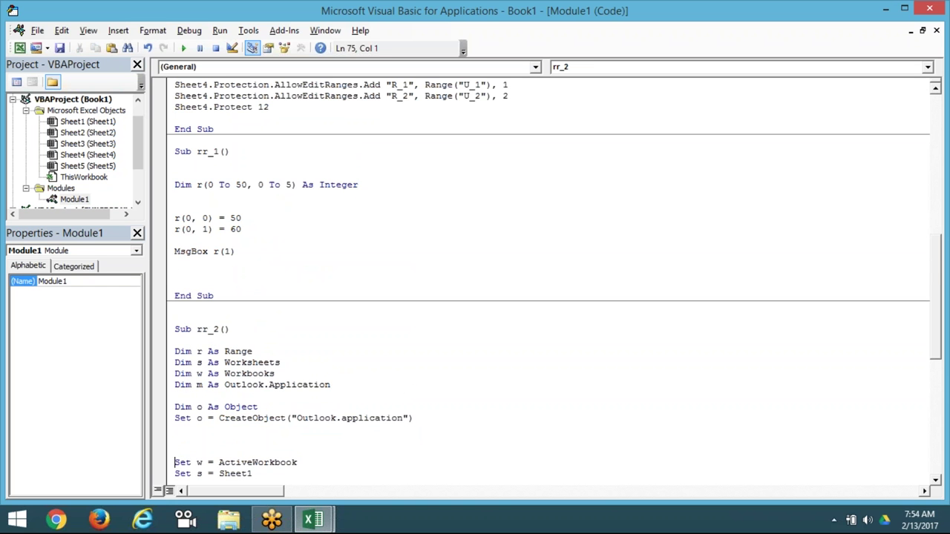
key("Down")
key("Down")
key("Down")
key("Down")
key("Down")
key("Down")
key("Up")
key("Up")
key("Up")
key("Up")
key("Up")
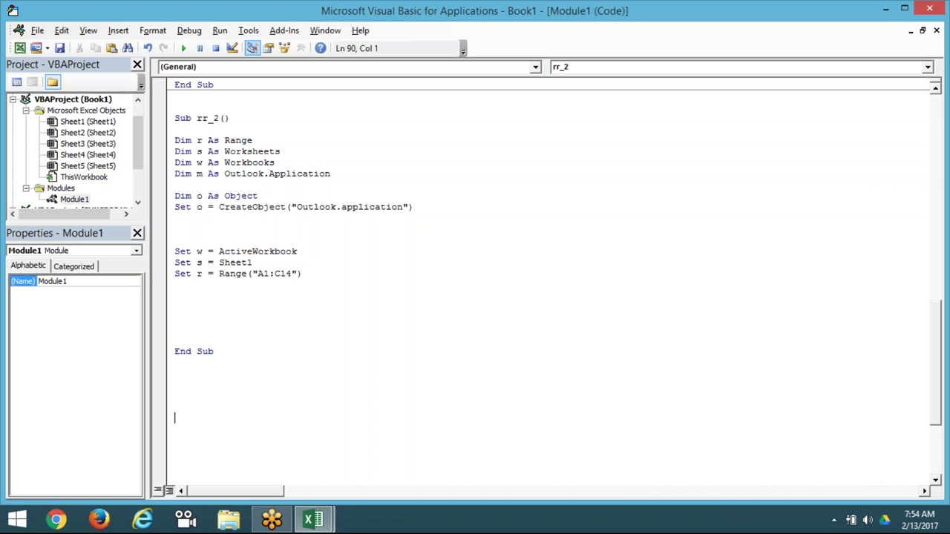
key("Up")
key("Up")
key("Up")
key("Up")
key("Up")
key("Up")
key("Up")
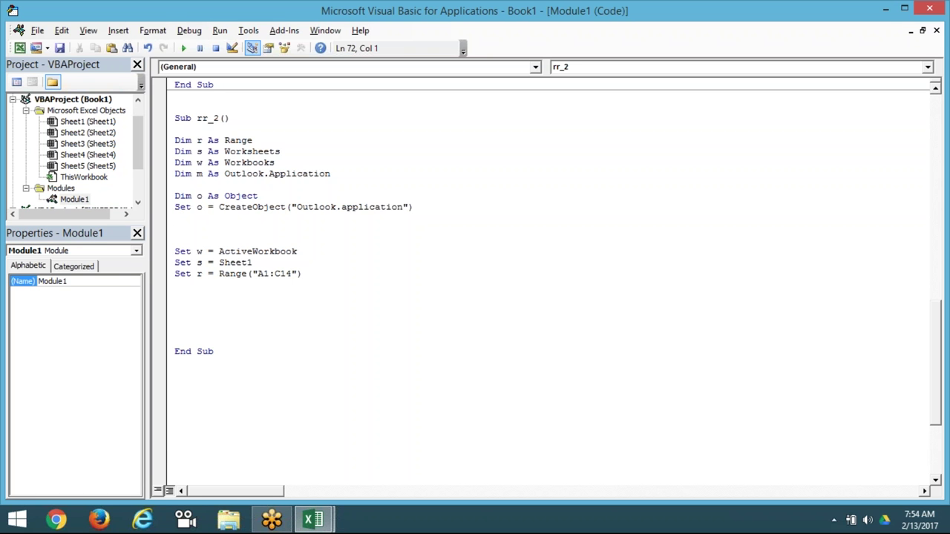